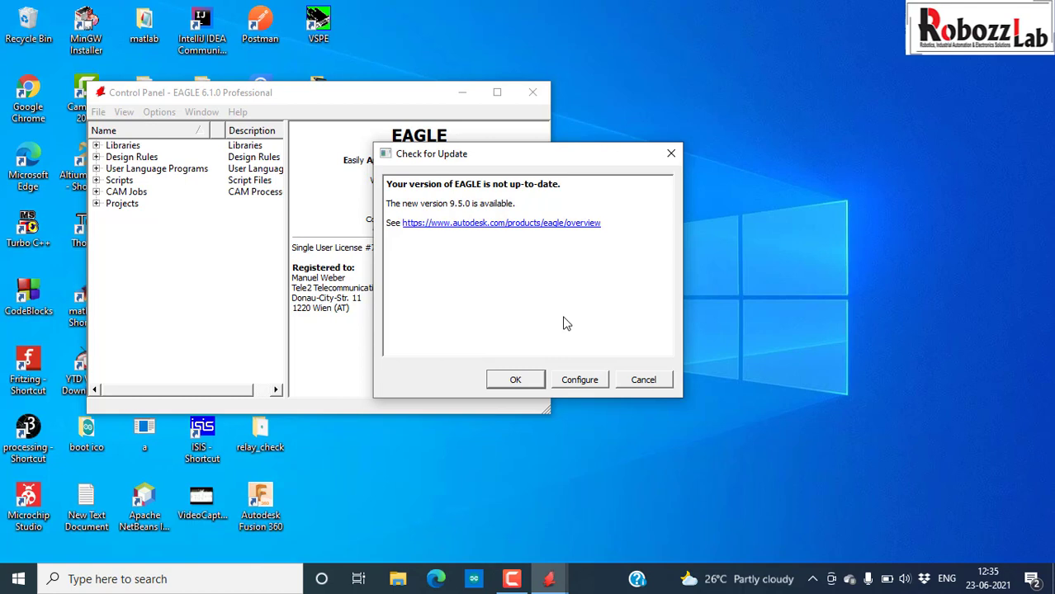
# Dismiss the update notice and maximize the EAGLE Control Panel window.
pyautogui.click(645, 380)
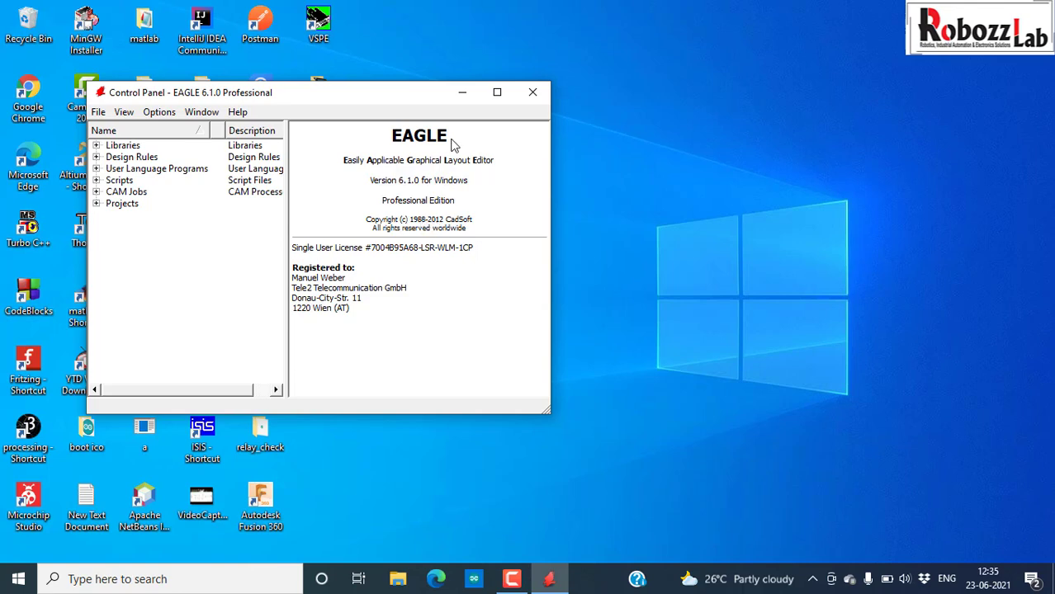
pyautogui.click(496, 93)
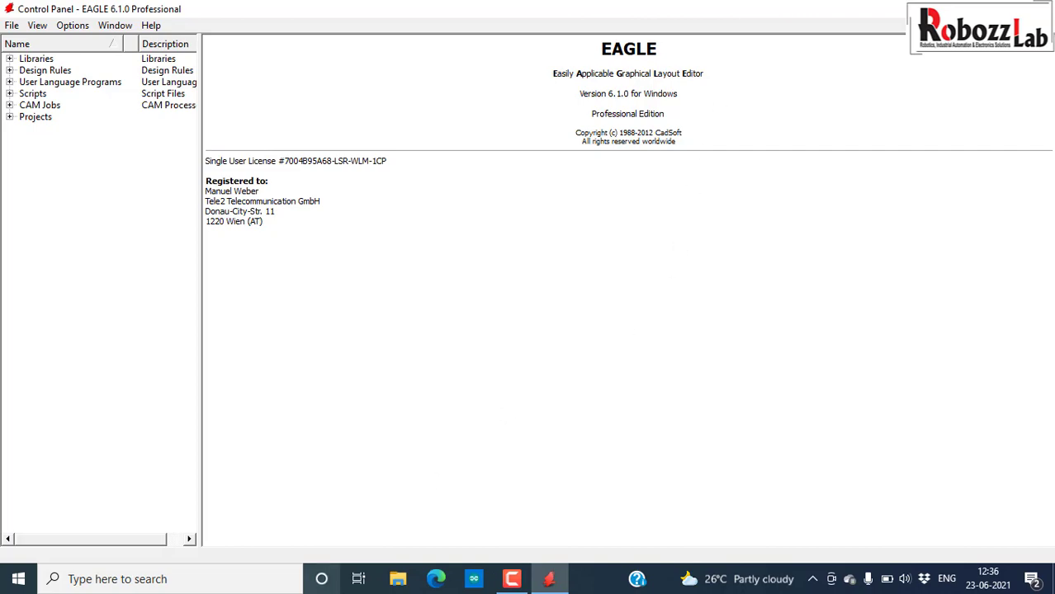
# Switch to Microsoft Edge, open google.com and search for "555 timer led blink circuit".
pyautogui.click(436, 581)
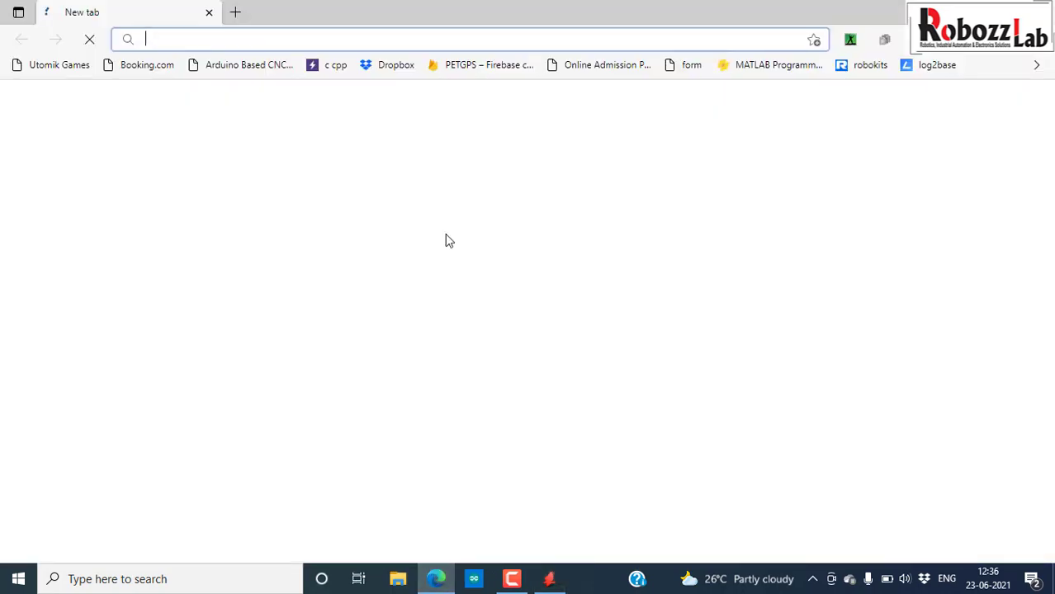
pyautogui.write('g')
pyautogui.press('Return')
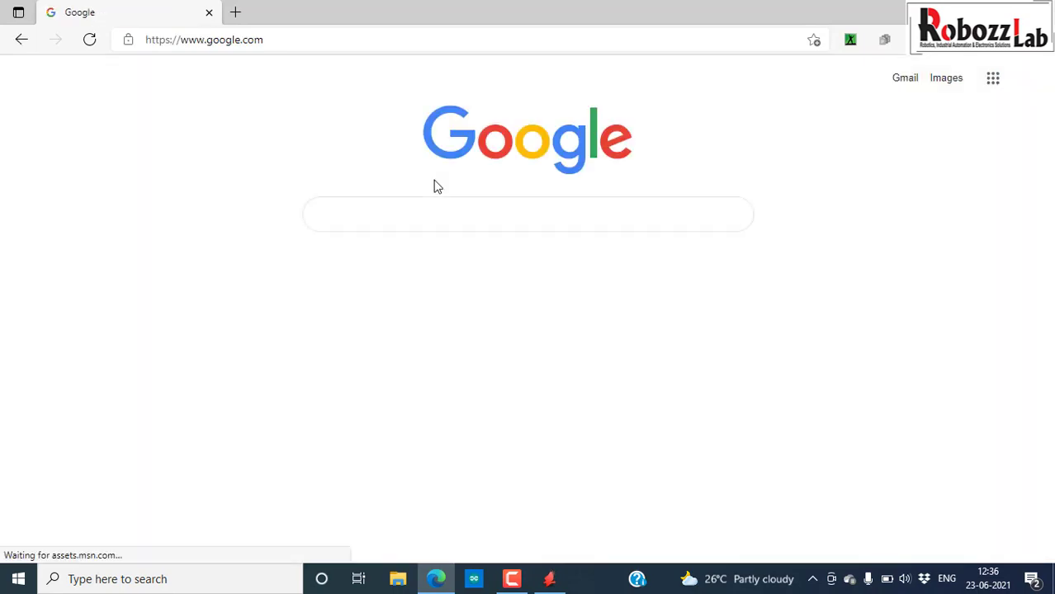
pyautogui.write('55')
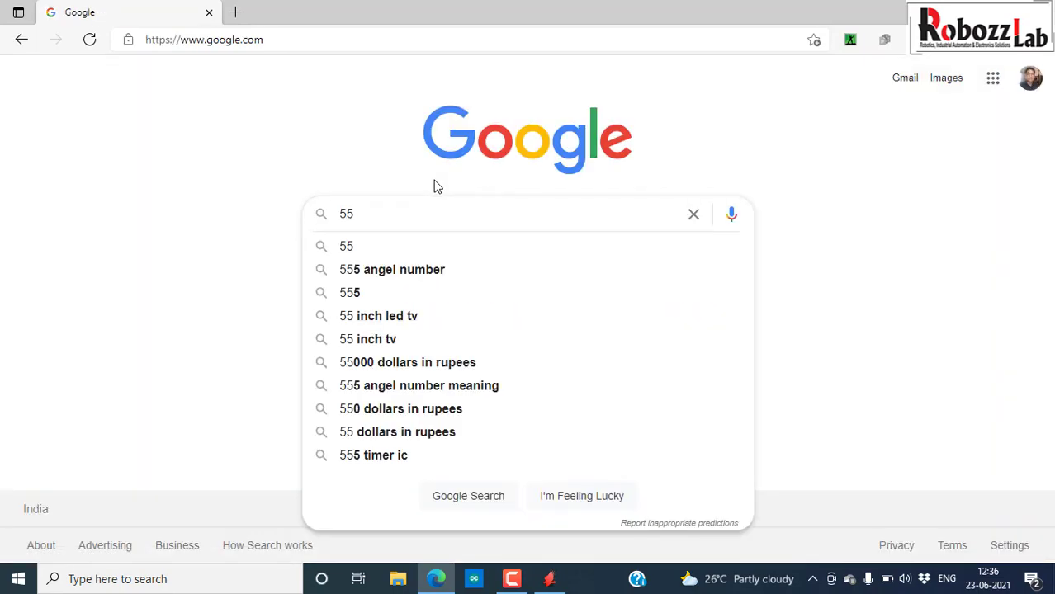
pyautogui.write('5 timer le')
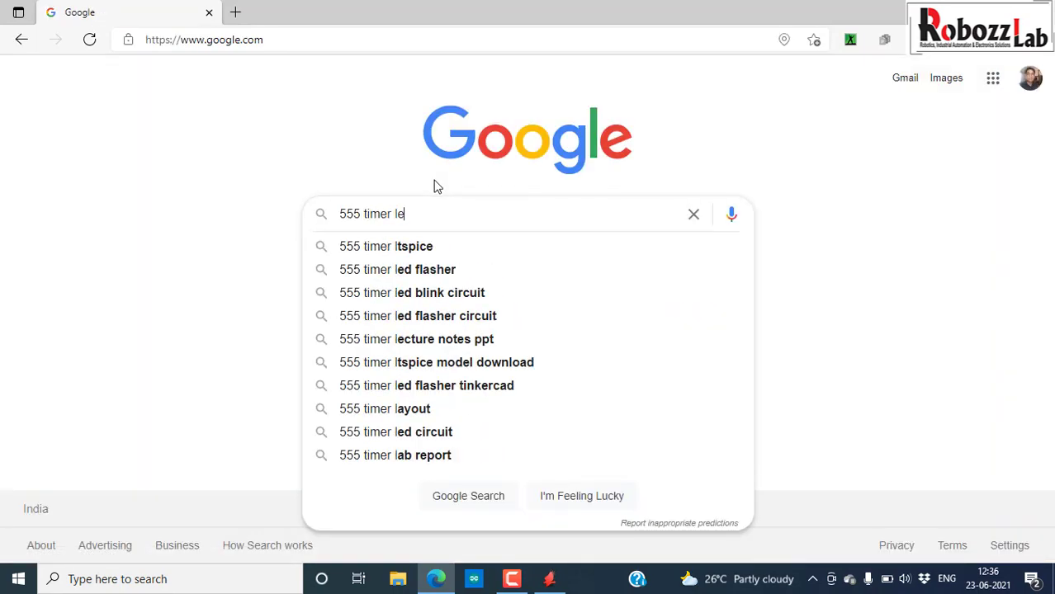
pyautogui.write('d blink')
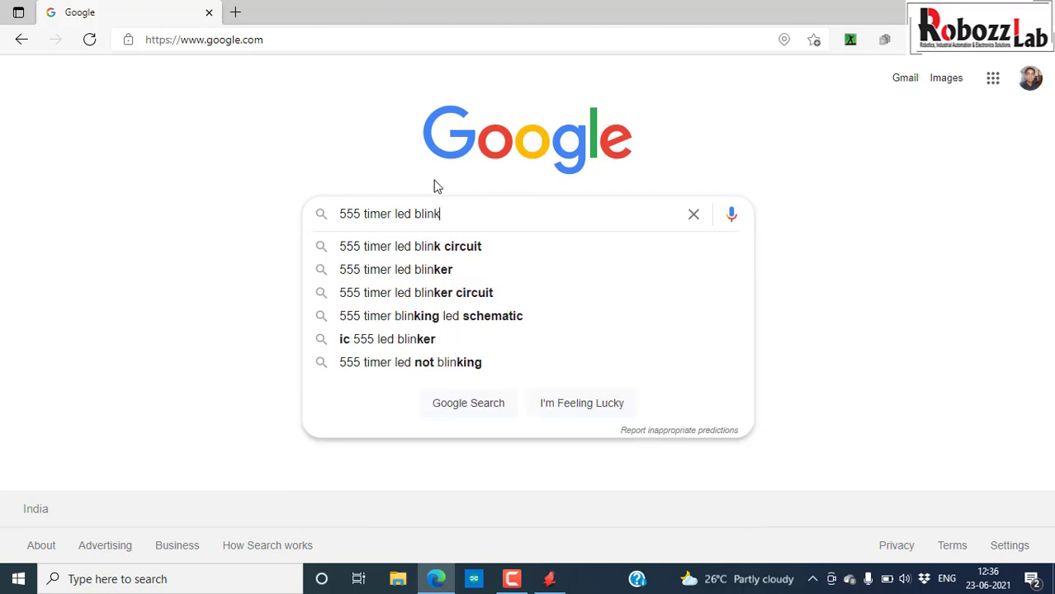
pyautogui.press('Down')
pyautogui.press('Return')
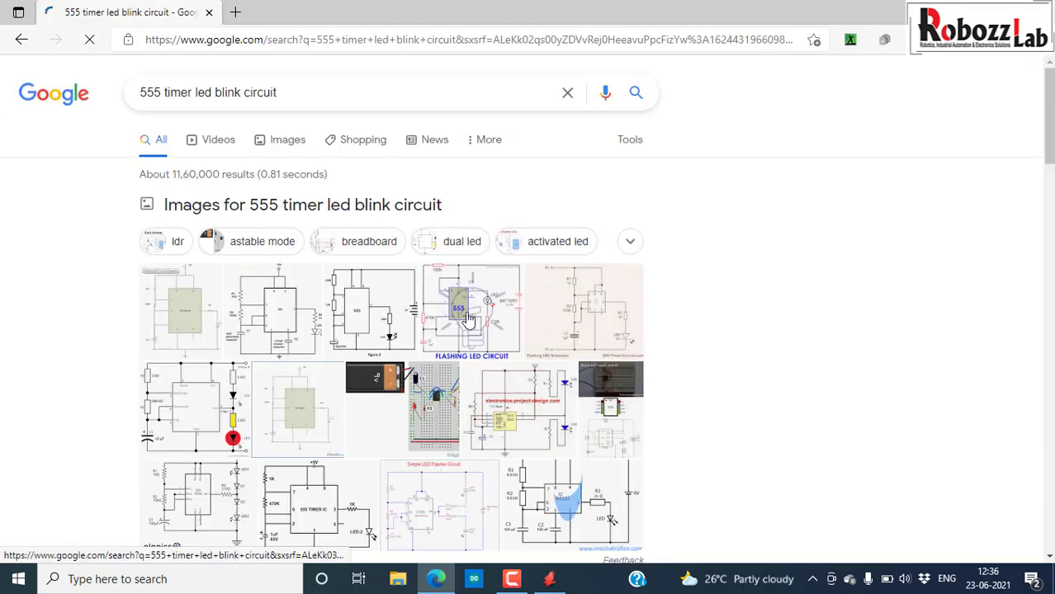
# Open the Learning about Electronics article from its LED flasher circuit image and examine the 555 schematic diagram.
pyautogui.click(281, 330)
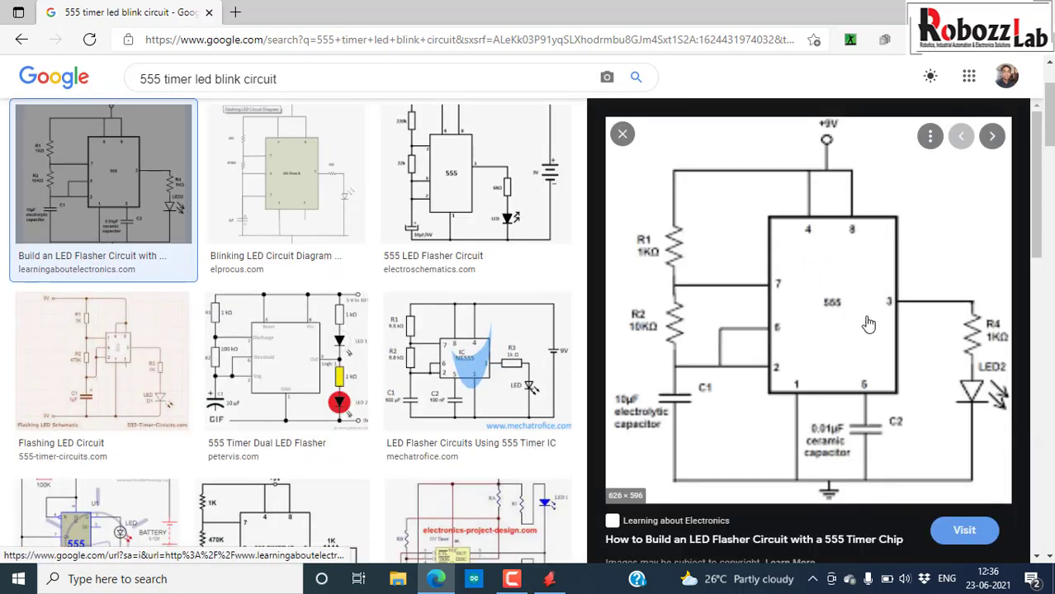
pyautogui.click(868, 323)
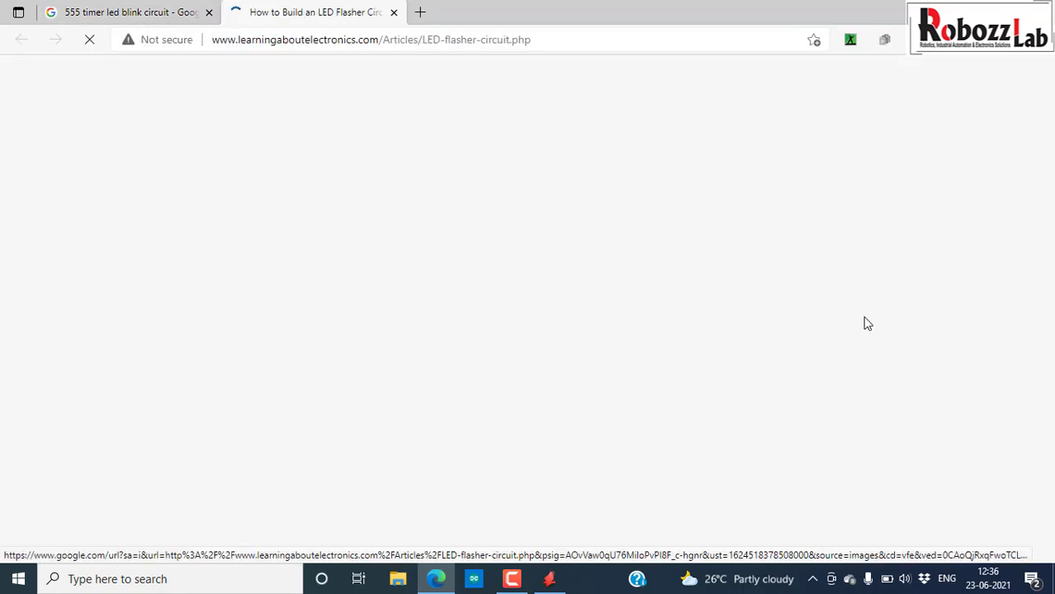
pyautogui.scroll(-12, 513, 294)
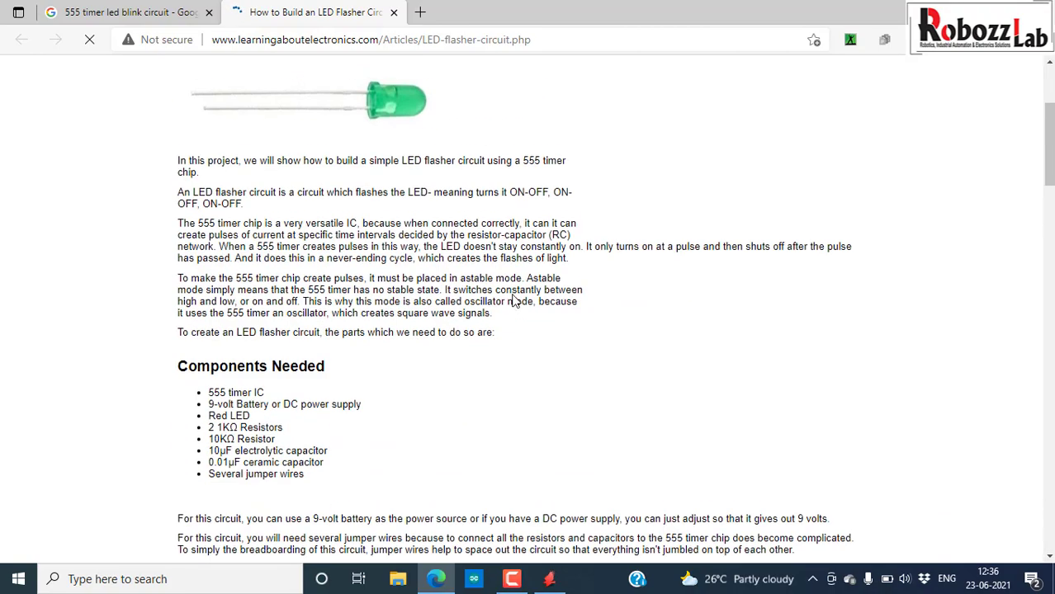
pyautogui.scroll(2, 453, 273)
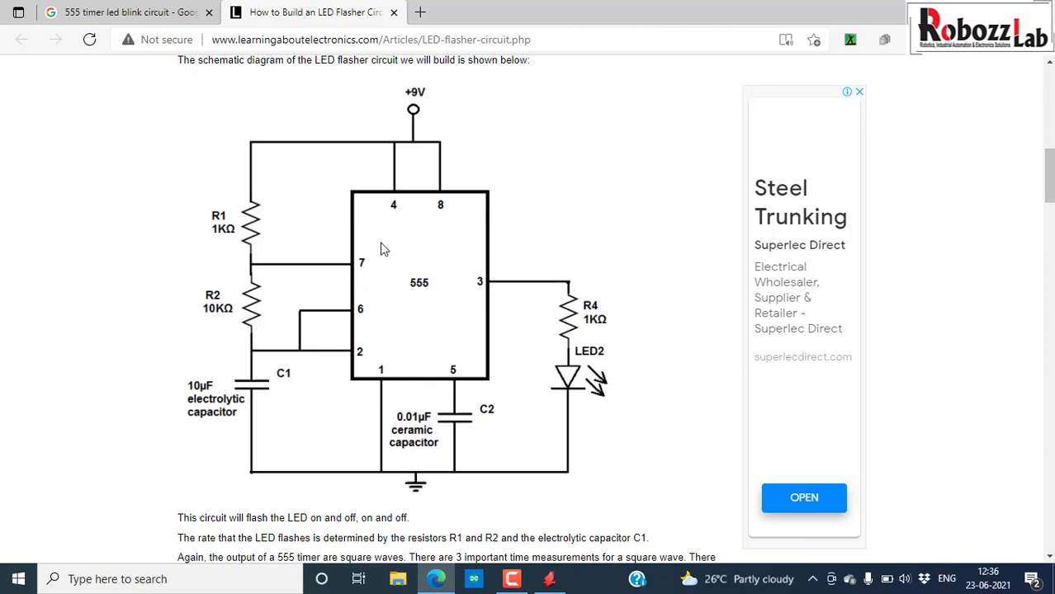
# Open google.com in a new browser tab and search for "555 timer ic".
pyautogui.click(420, 12)
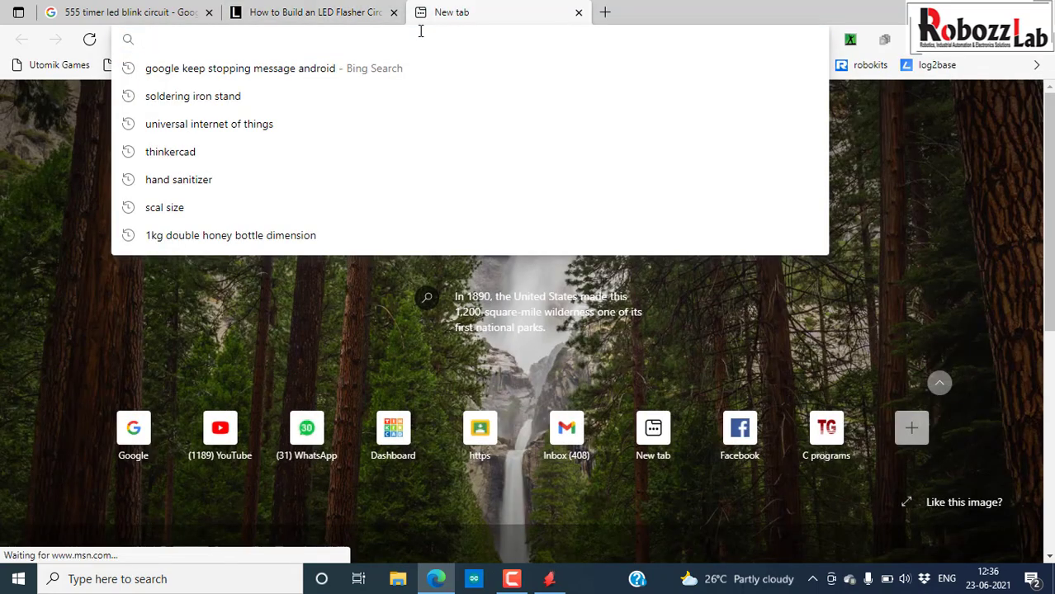
pyautogui.write('google.com')
pyautogui.press('Return')
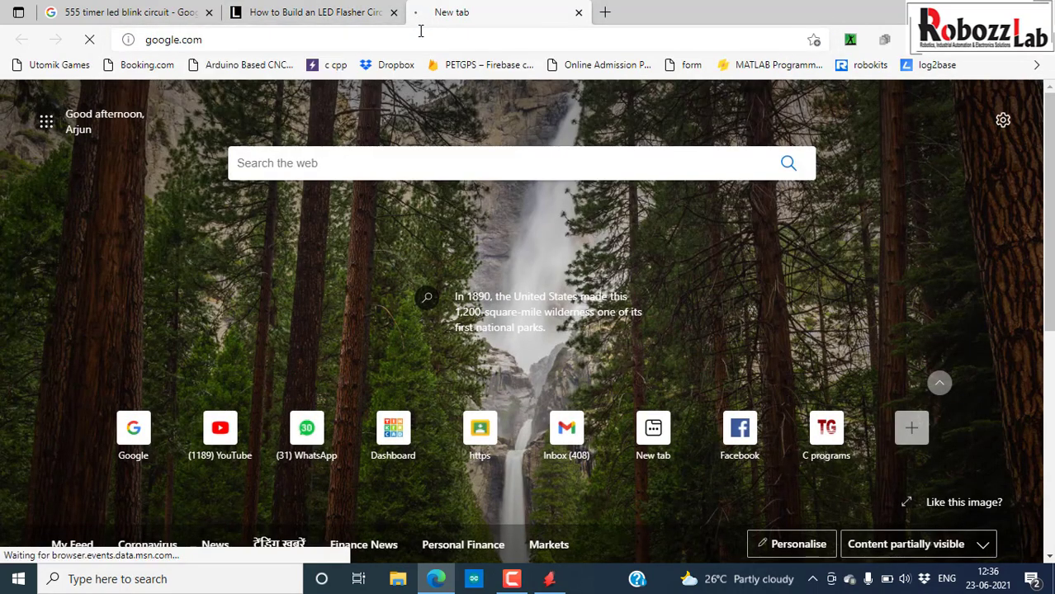
pyautogui.write('555')
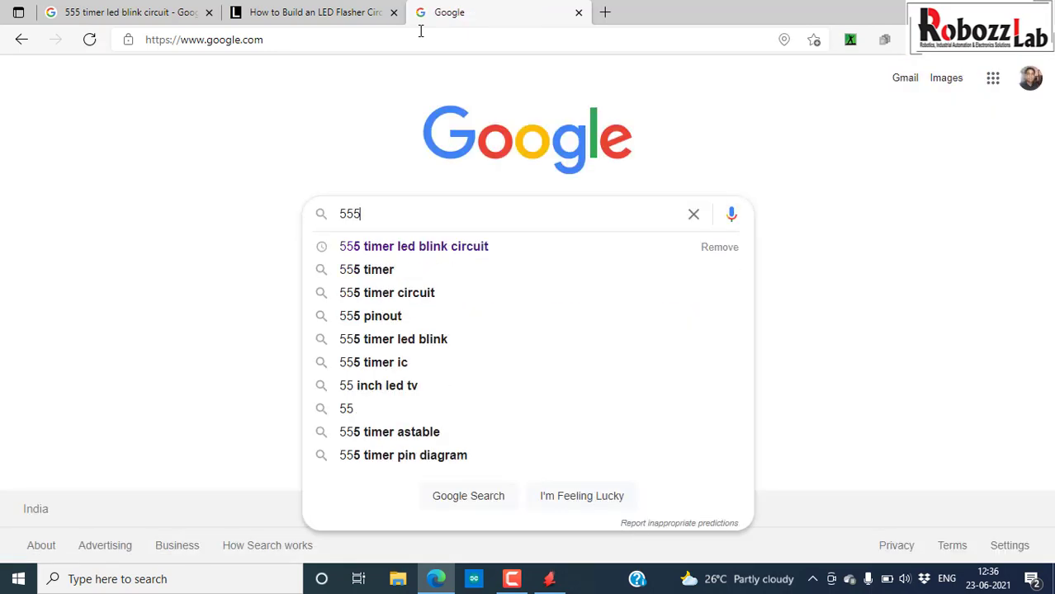
pyautogui.press('Down')
pyautogui.press('Down')
pyautogui.press('Down')
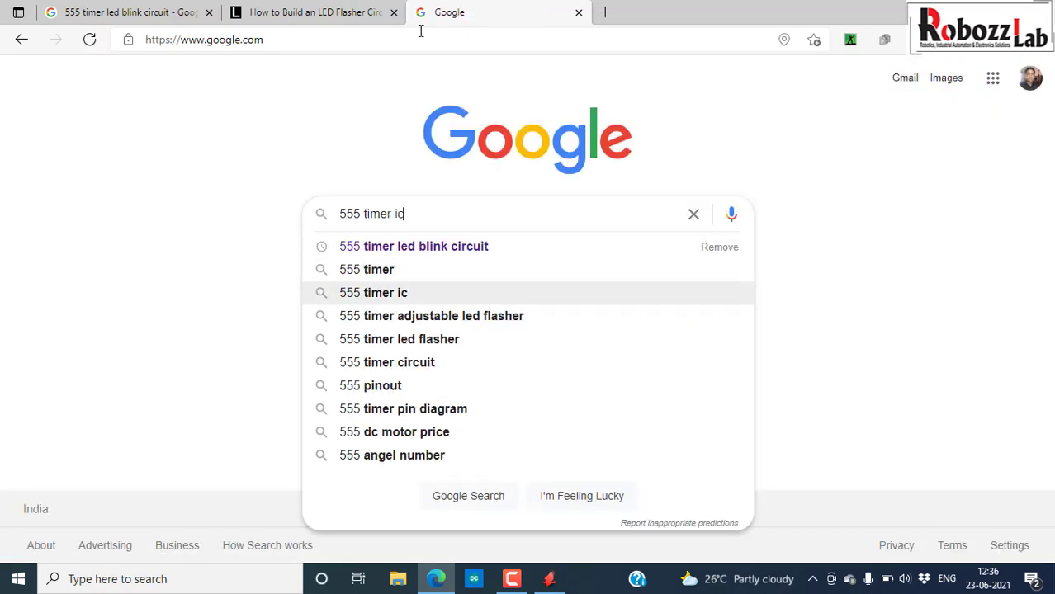
pyautogui.press('Return')
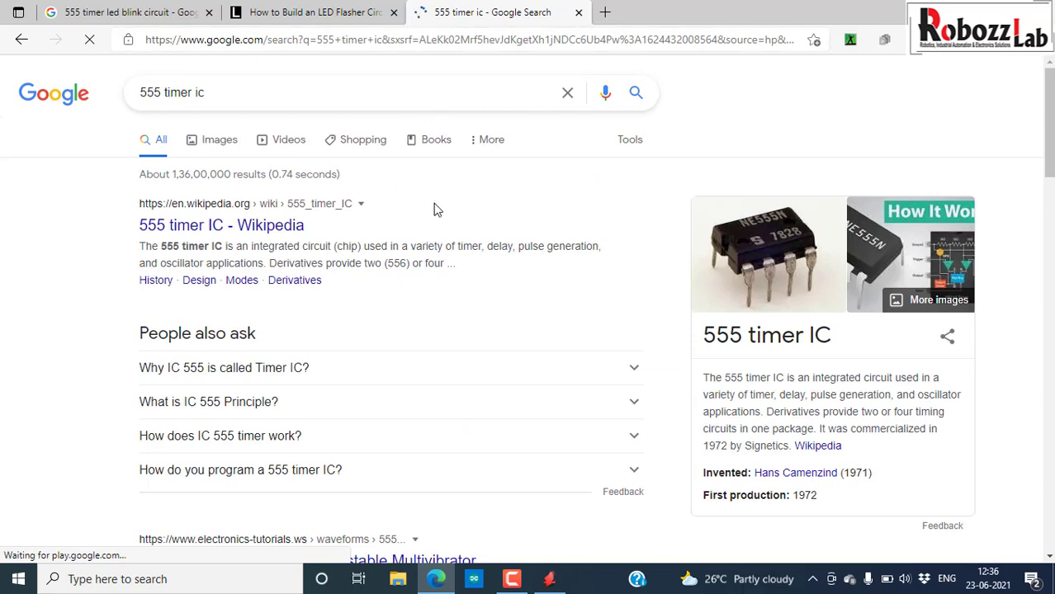
# Examine the Polytechnic Hub NE555 pinout among the image results, and return to the LED flasher schematic.
pyautogui.click(219, 141)
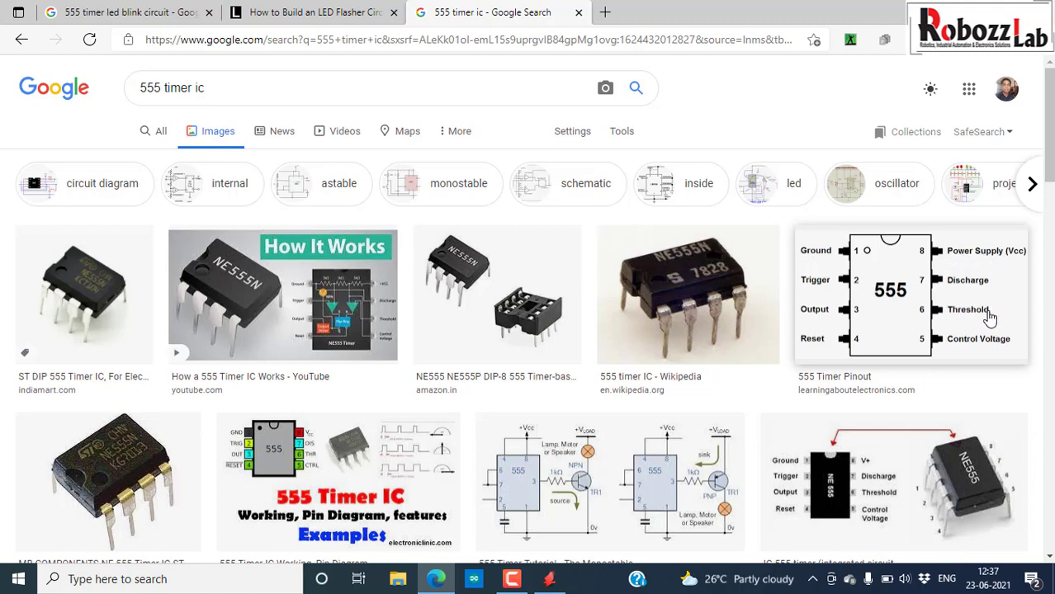
pyautogui.click(884, 494)
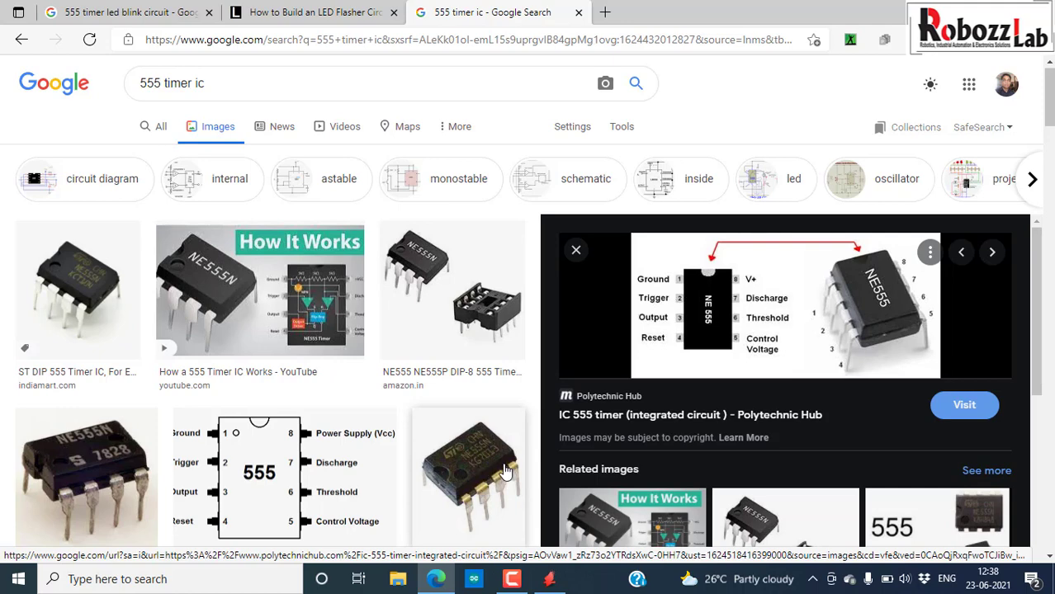
pyautogui.click(280, 11)
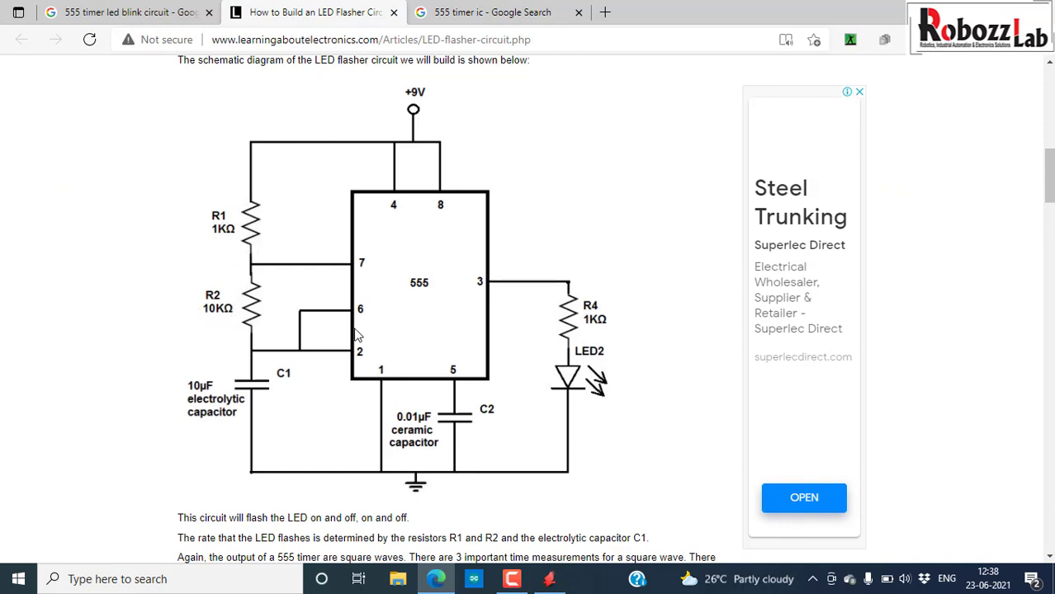
# Open google.com in another new browser tab beside the 555 timer results.
pyautogui.click(605, 12)
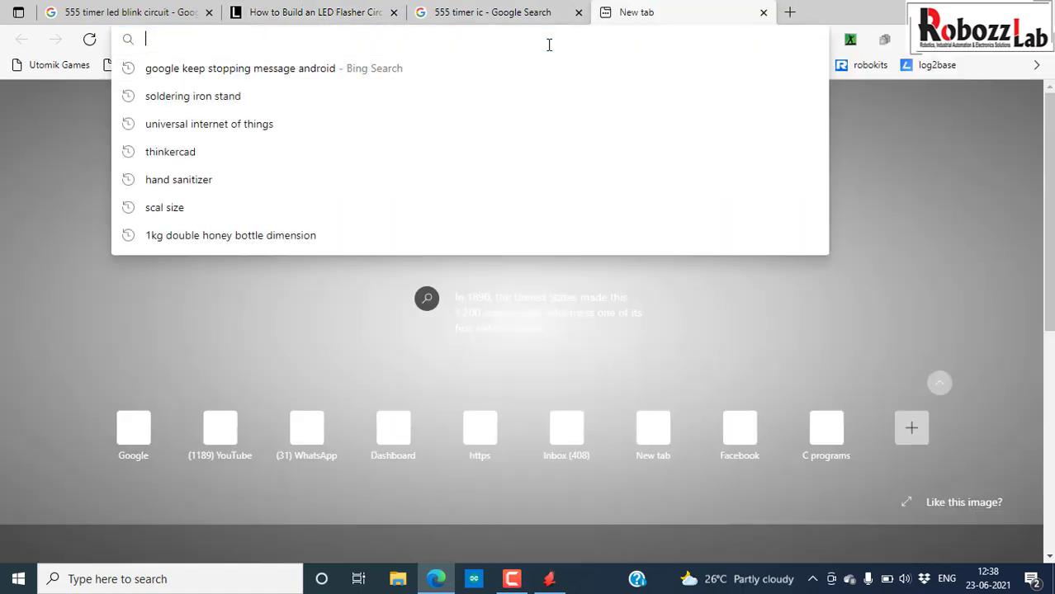
pyautogui.write('gg')
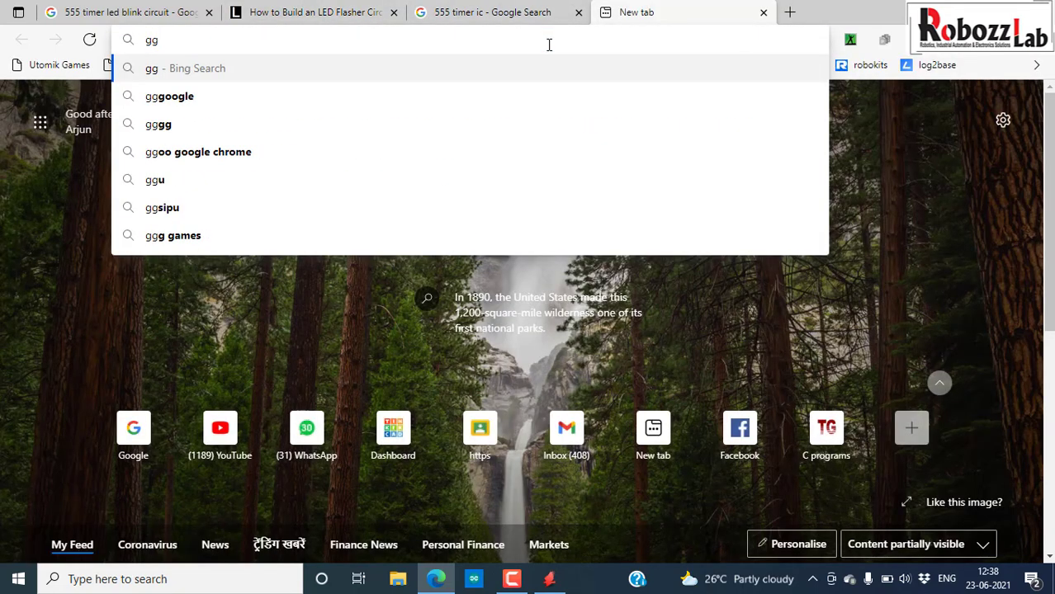
pyautogui.press('BackSpace')
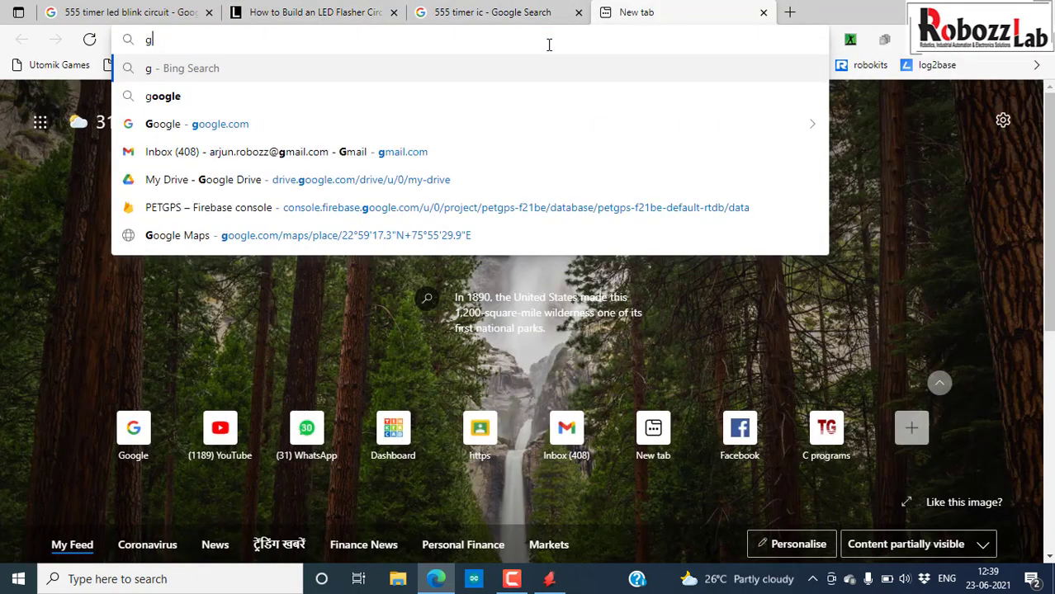
pyautogui.press('Down')
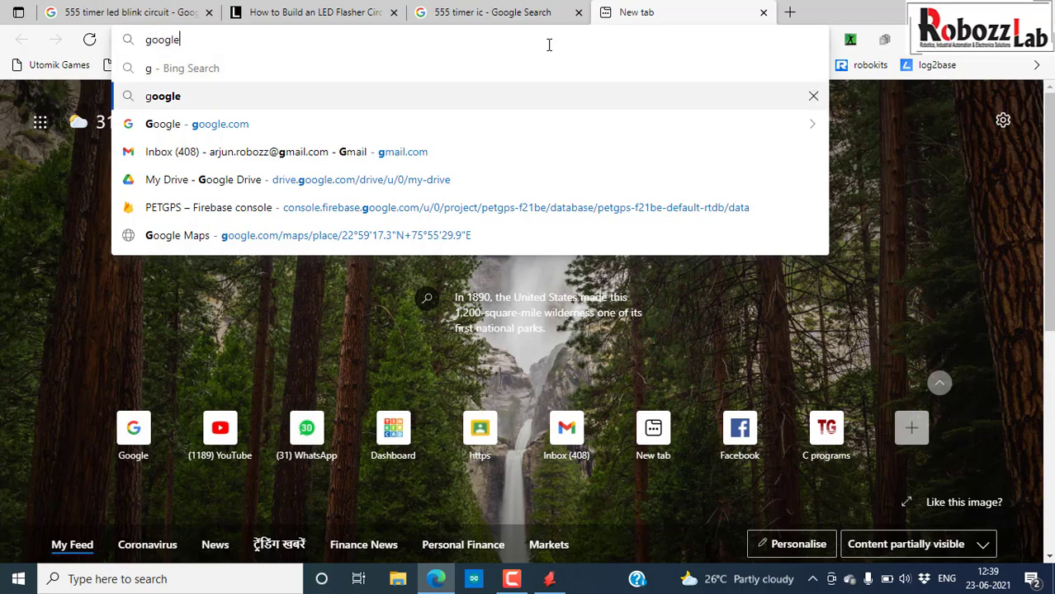
pyautogui.write('.co')
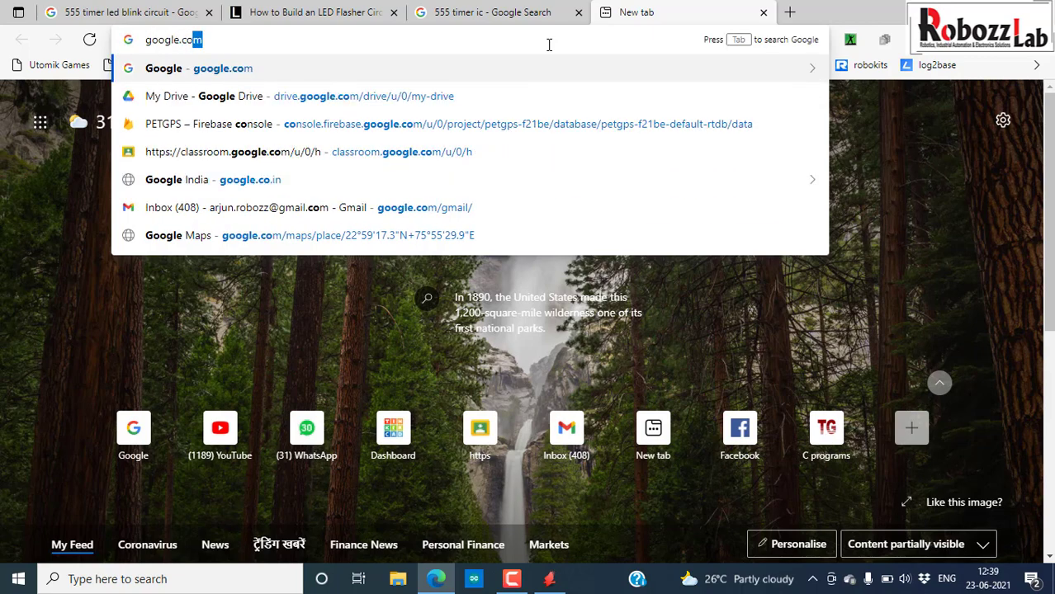
pyautogui.press('Return')
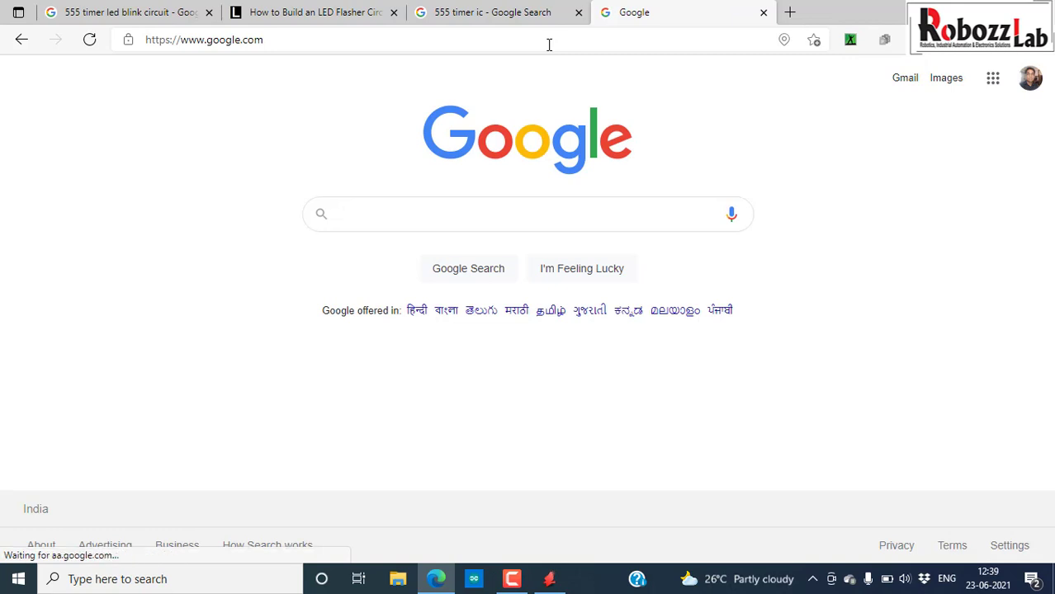
# Search for "resistor 1k 1/4 watt" and show the image results.
pyautogui.write('resistor ')
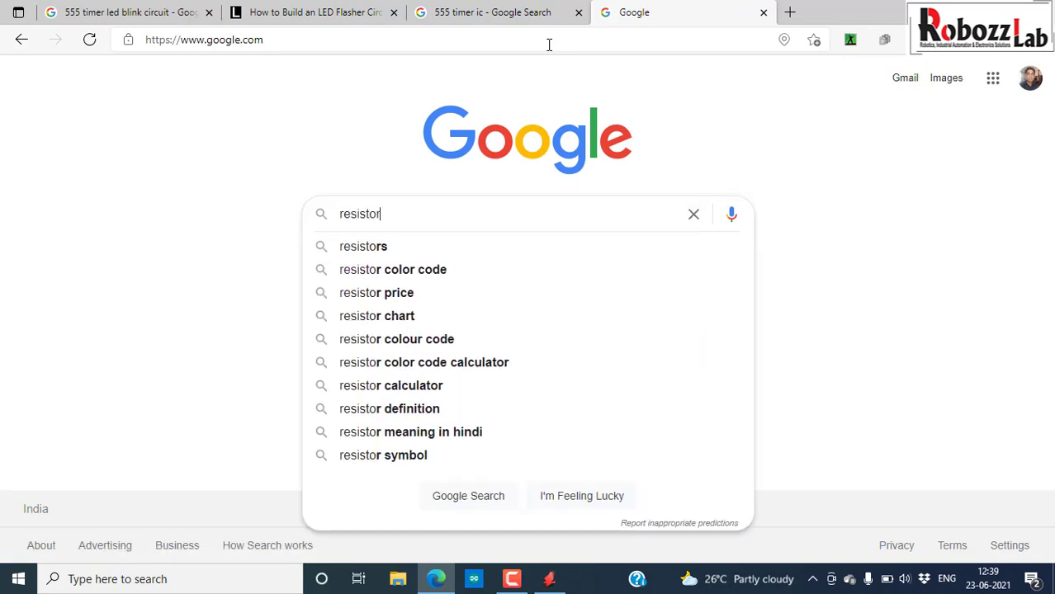
pyautogui.write('1k')
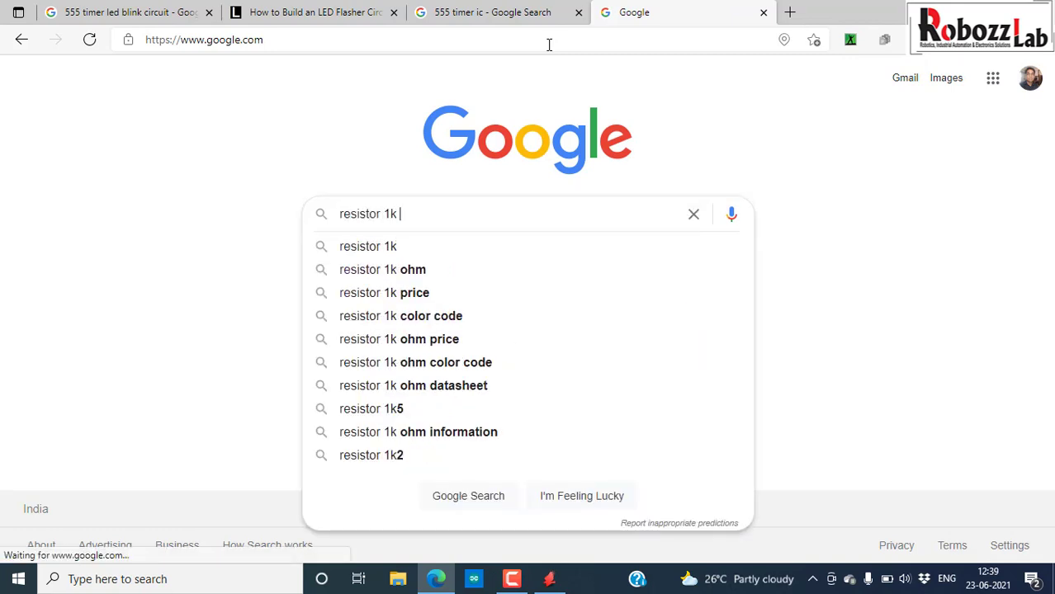
pyautogui.write(' 1')
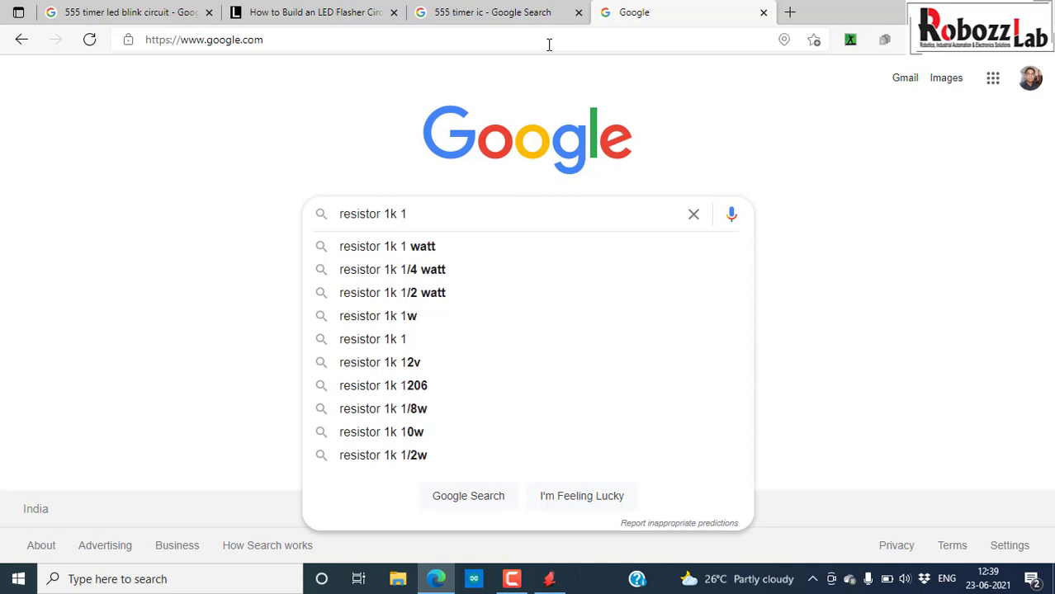
pyautogui.write('/4')
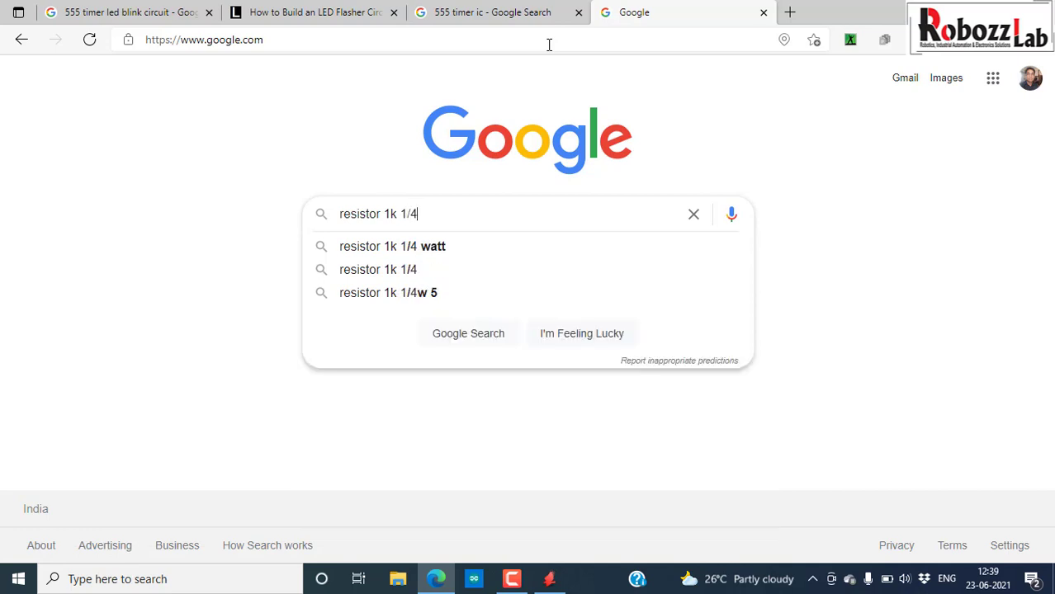
pyautogui.press('Down')
pyautogui.press('Return')
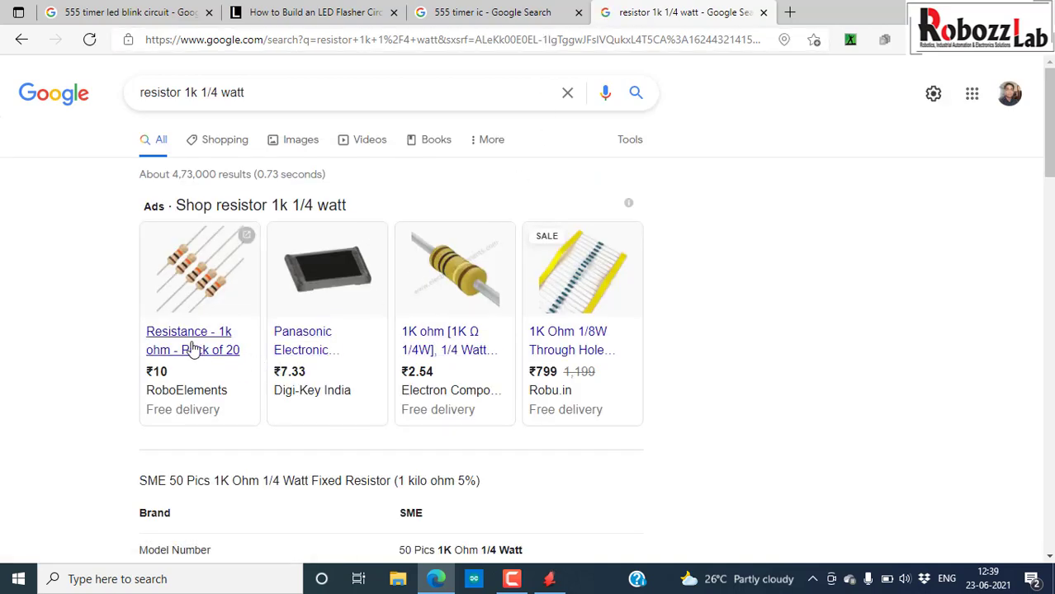
pyautogui.moveTo(199, 341)
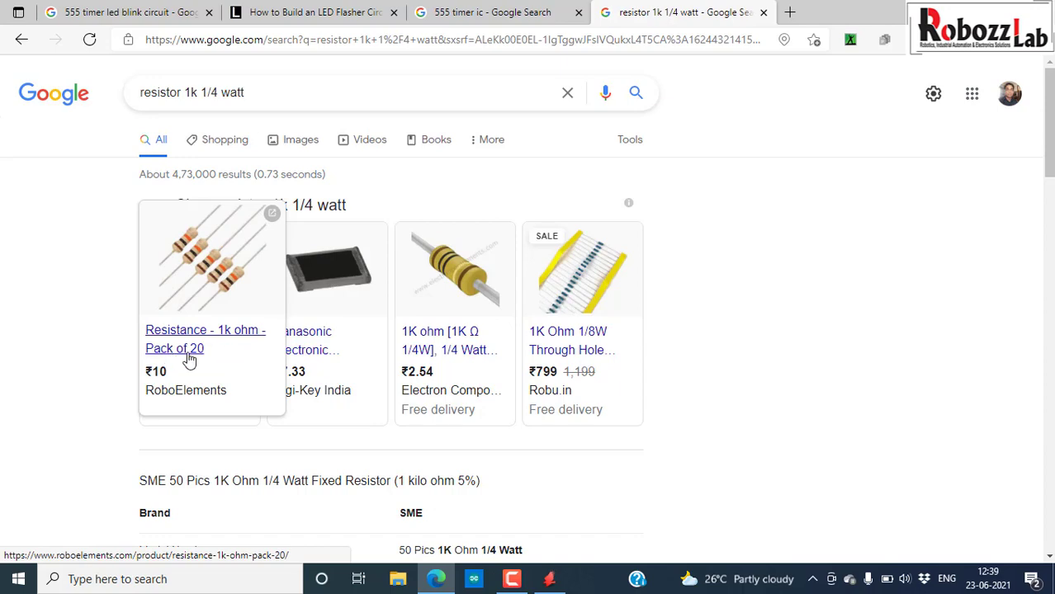
pyautogui.click(290, 141)
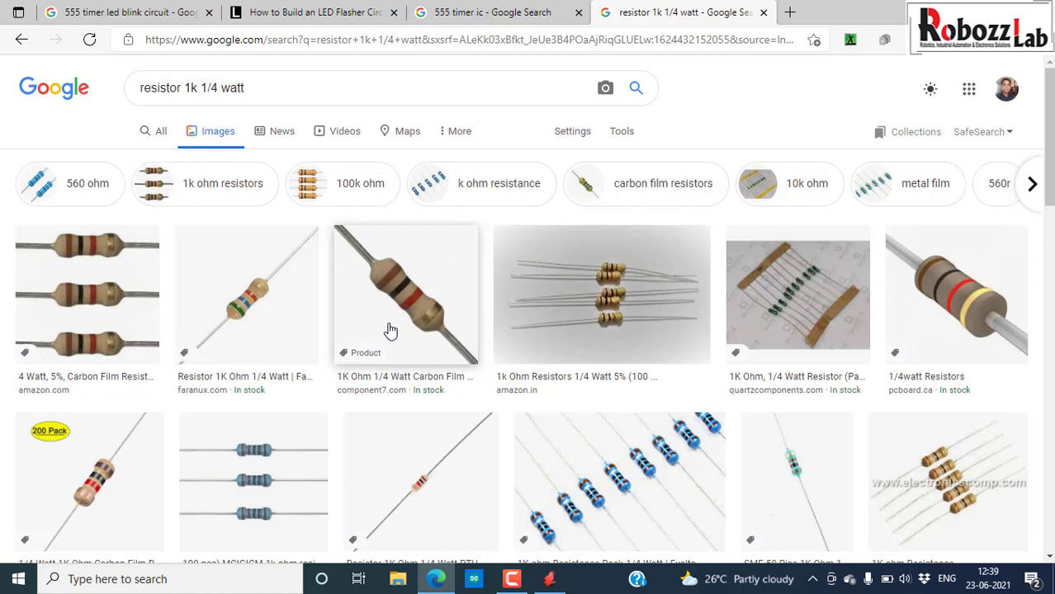
# Change the wattage in the image search to 1/2 and search for "resistor 1k 1/2 watt".
pyautogui.click(218, 91)
pyautogui.moveTo(217, 91); pyautogui.dragTo(212, 91)
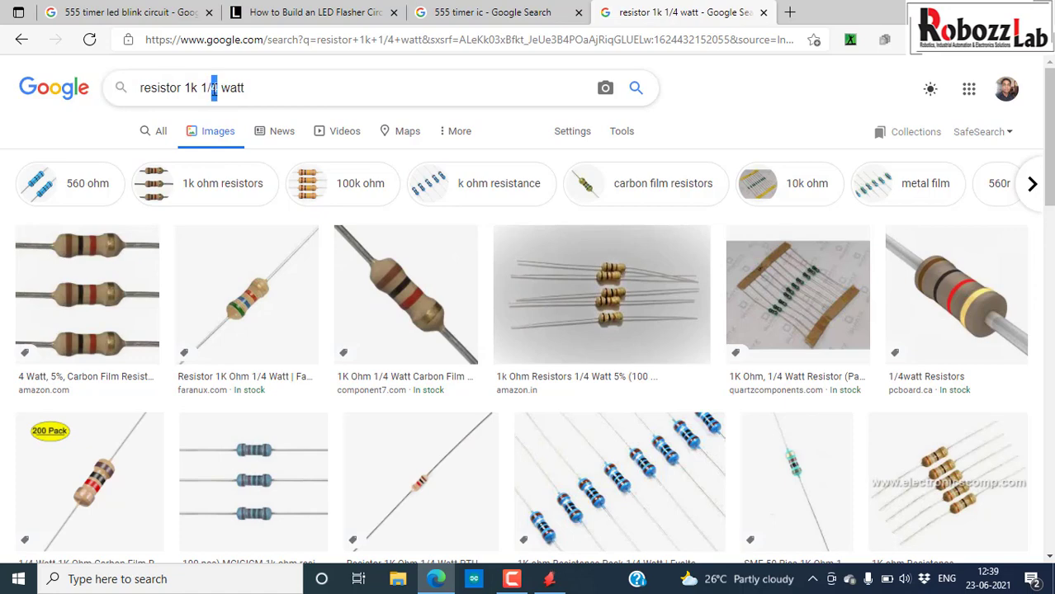
pyautogui.write('2')
pyautogui.press('Return')
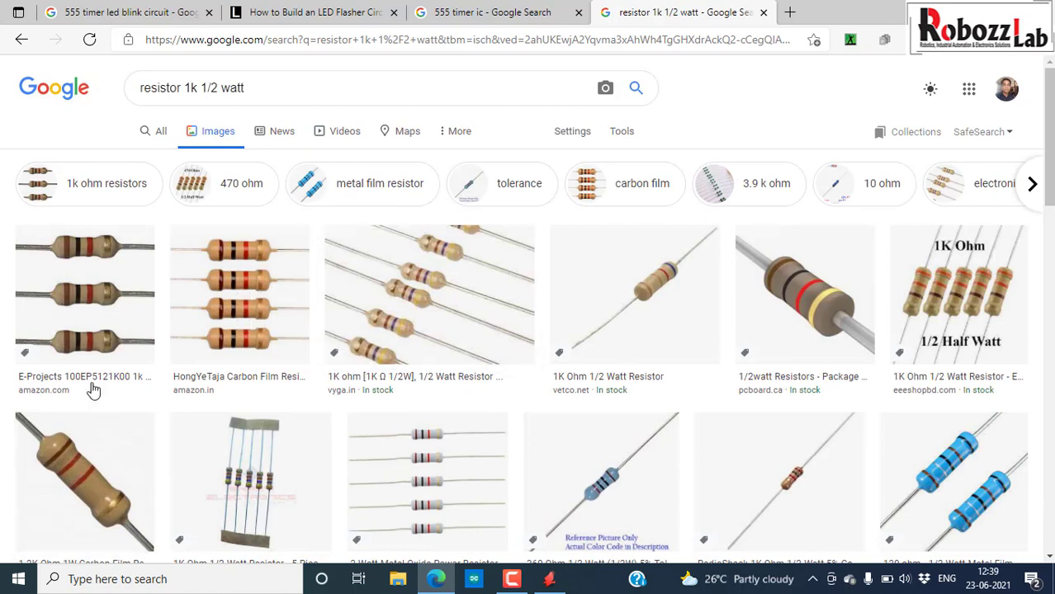
# Change the wattage in the image search to 1 and search for "resistor 1k 1 watt".
pyautogui.click(211, 86)
pyautogui.moveTo(218, 88); pyautogui.dragTo(200, 88)
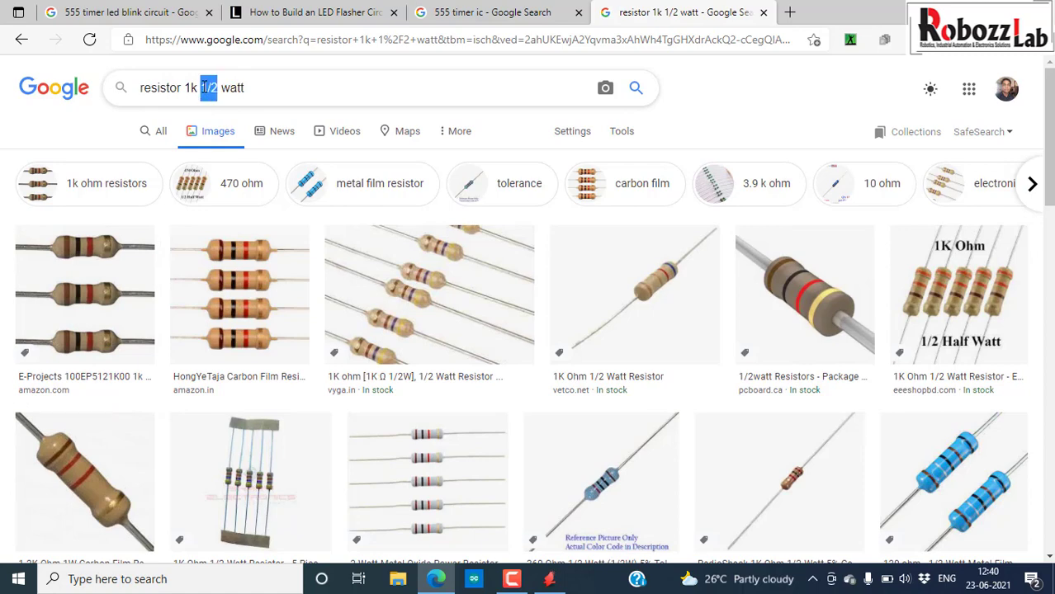
pyautogui.press('BackSpace')
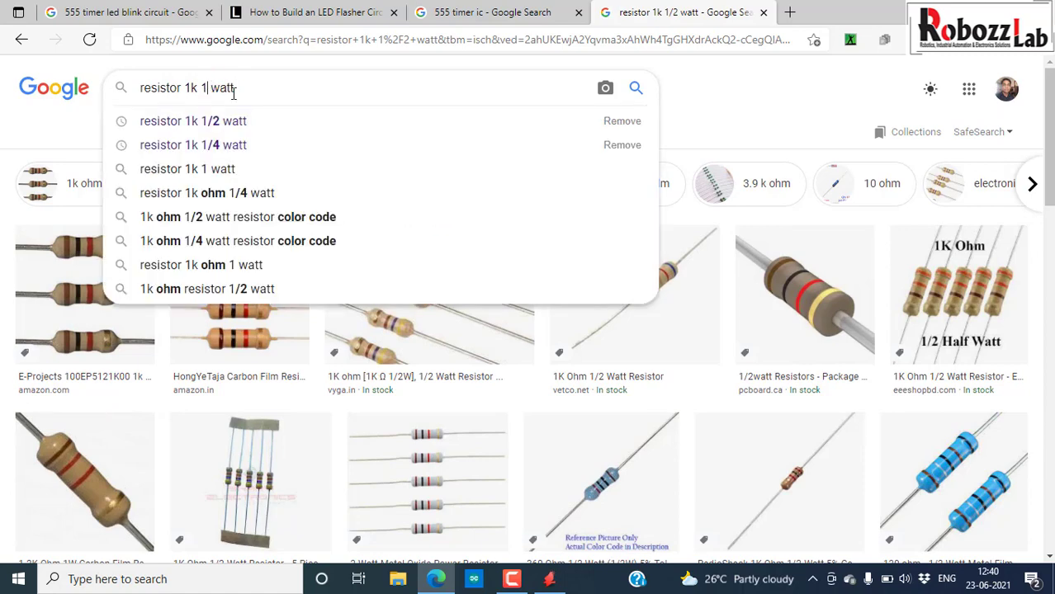
pyautogui.press('Return')
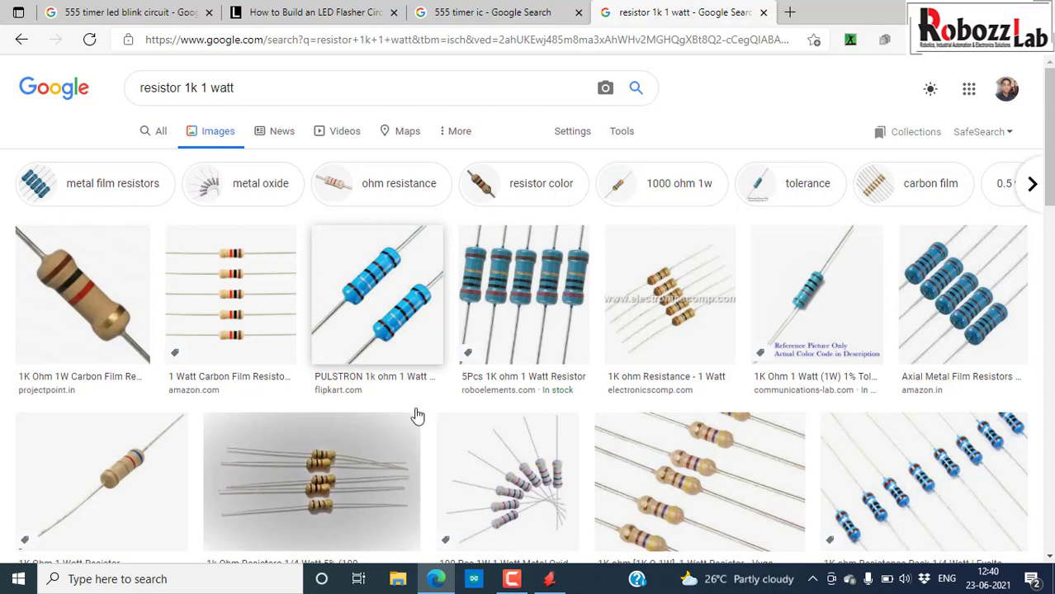
# Search for "resistor 1k 2 watt" and show the general web results instead of images.
pyautogui.doubleClick(204, 87)
pyautogui.write('2')
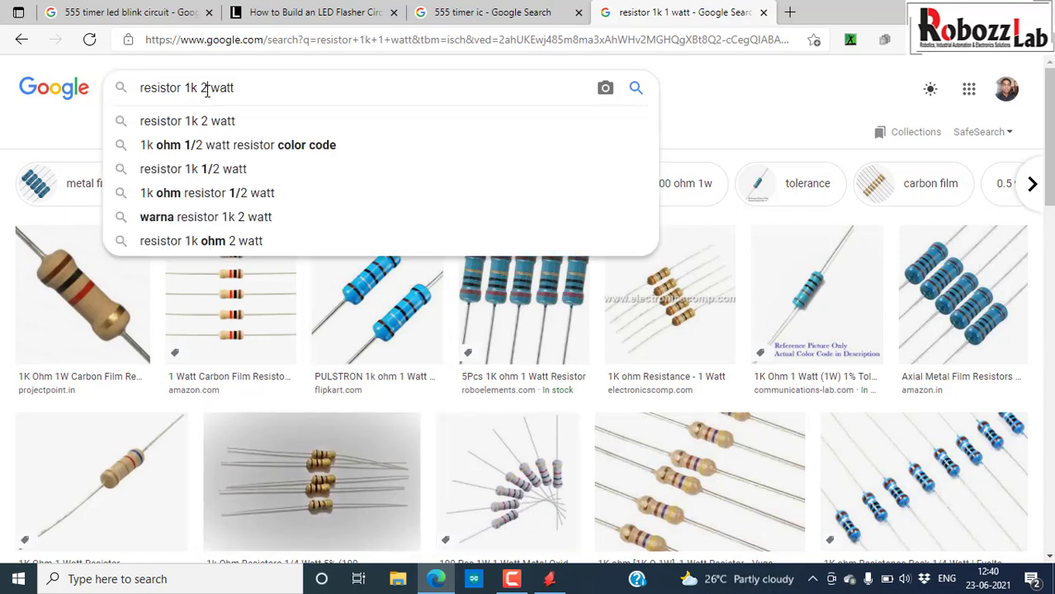
pyautogui.press('Return')
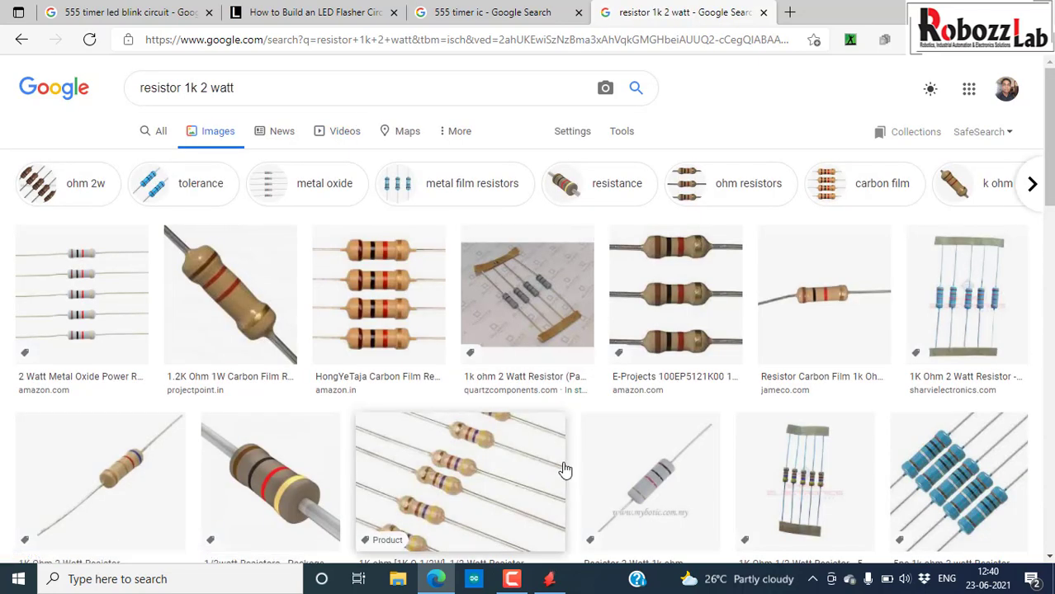
pyautogui.click(161, 133)
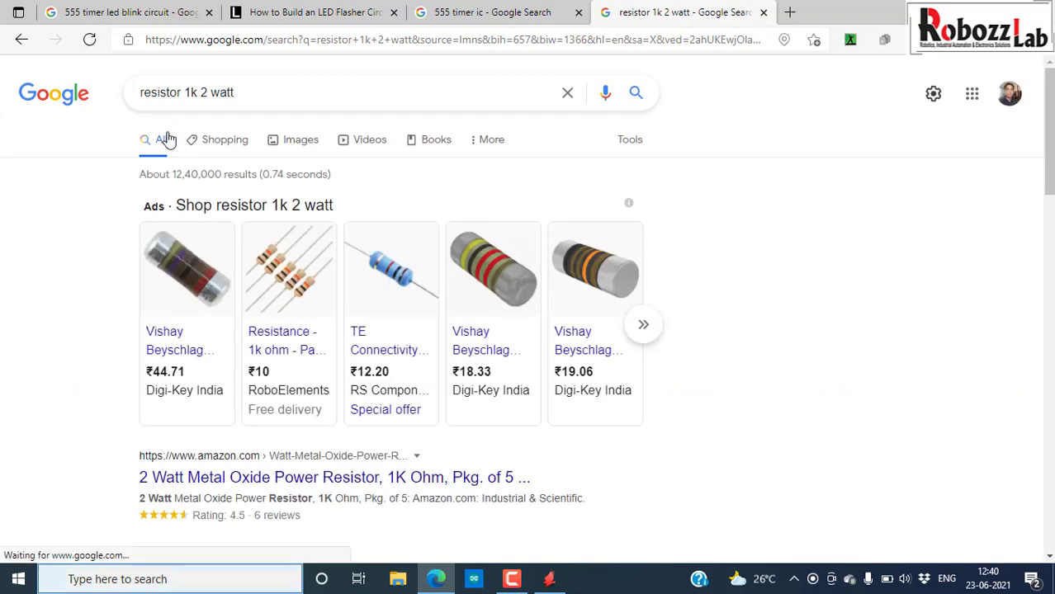
pyautogui.moveTo(374, 358)
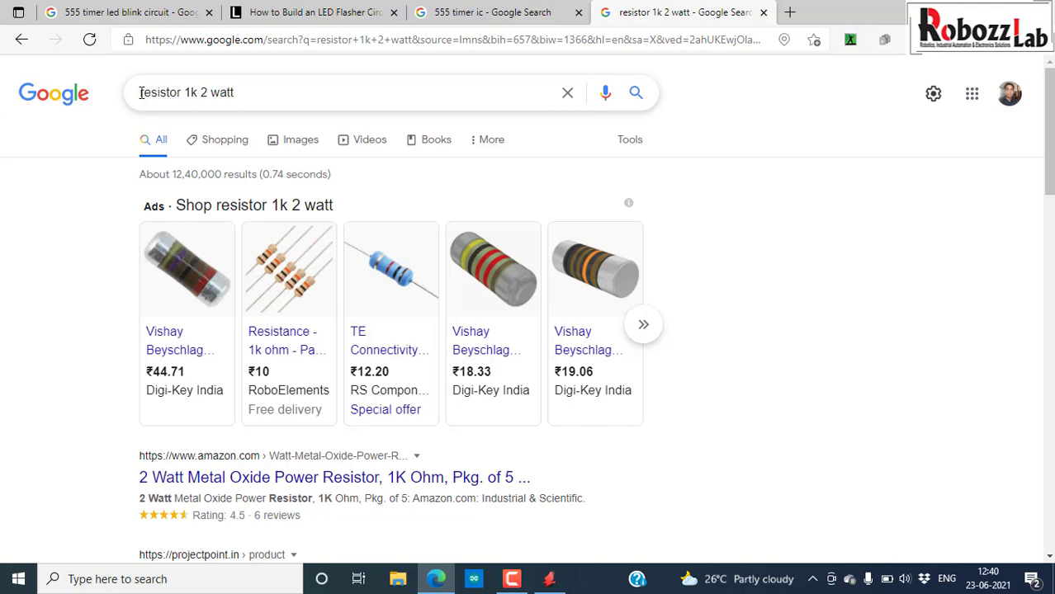
# Remove the wattage from the query and search for "smd resistor 1k".
pyautogui.moveTo(239, 92); pyautogui.dragTo(200, 93)
pyautogui.press('BackSpace')
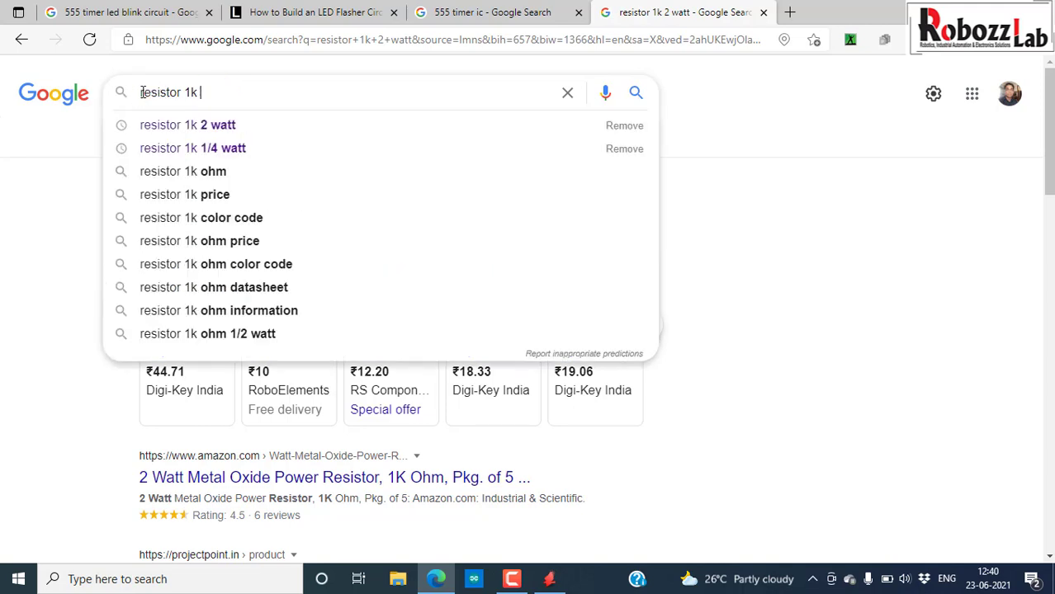
pyautogui.click(140, 92)
pyautogui.write('smd')
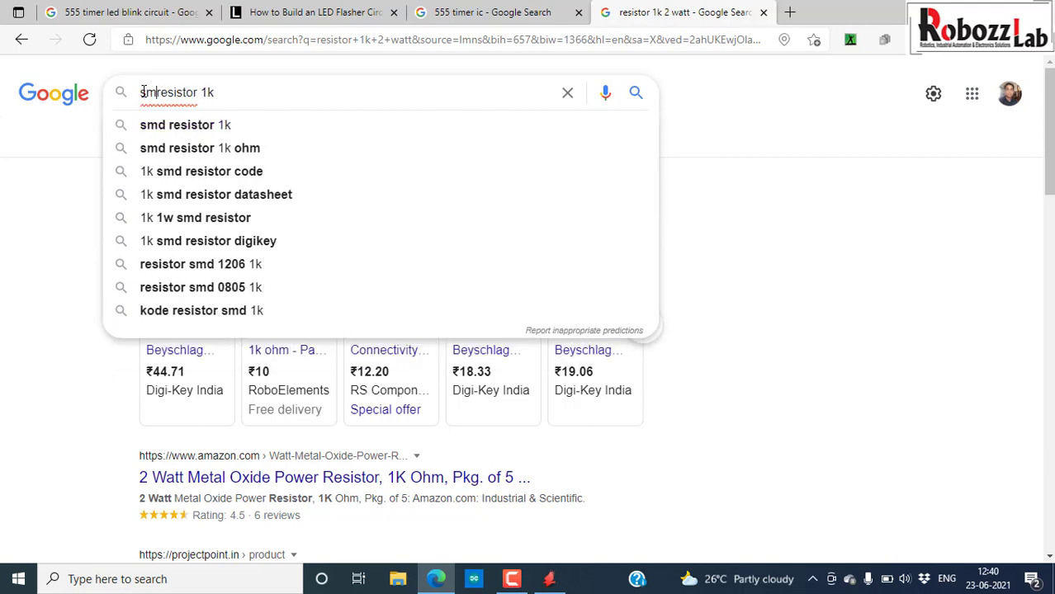
pyautogui.press('Return')
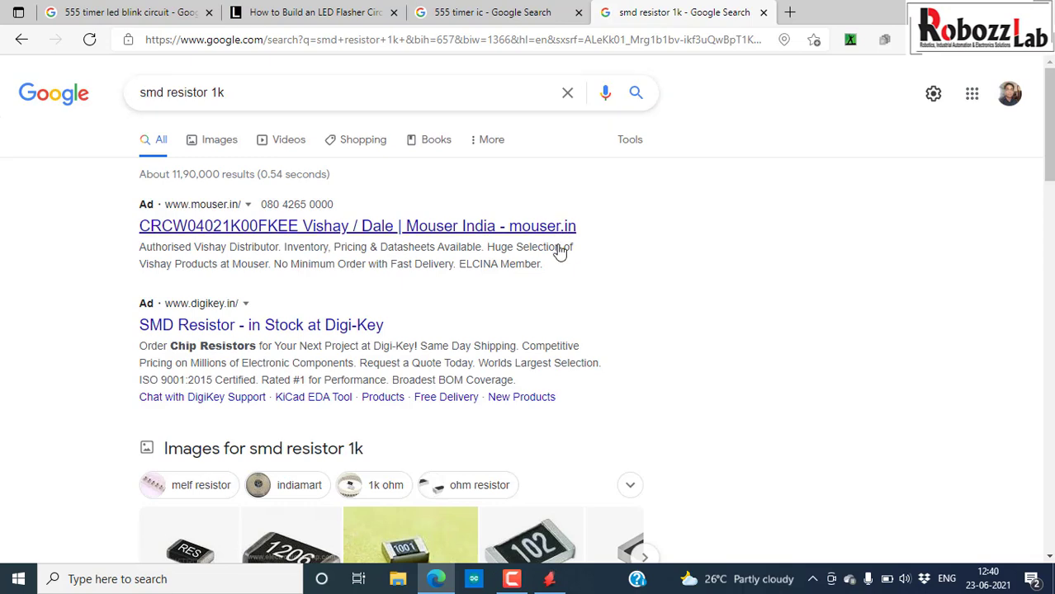
# Look through the SMD resistor pictures in the results, and return to the LED flasher schematic page.
pyautogui.scroll(-1, 516, 205)
pyautogui.scroll(1, 217, 145)
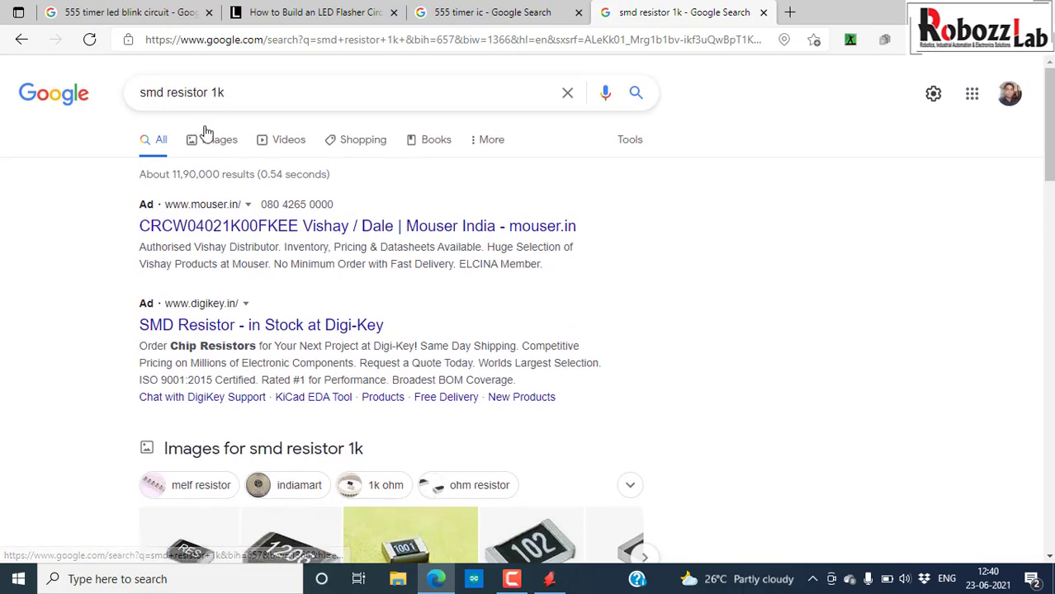
pyautogui.scroll(-3, 208, 165)
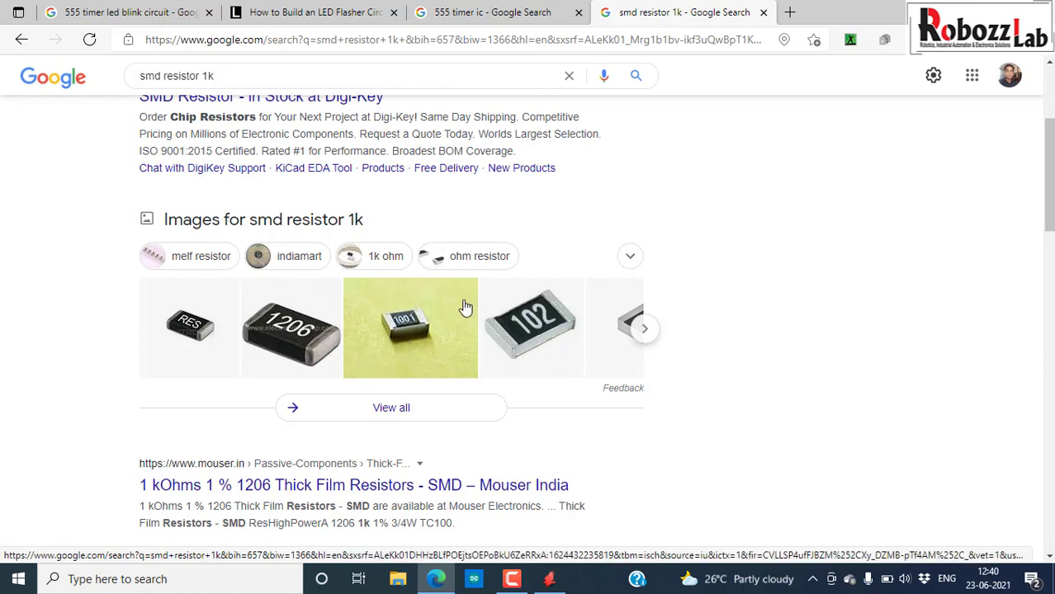
pyautogui.scroll(-2, 466, 307)
pyautogui.scroll(4, 572, 268)
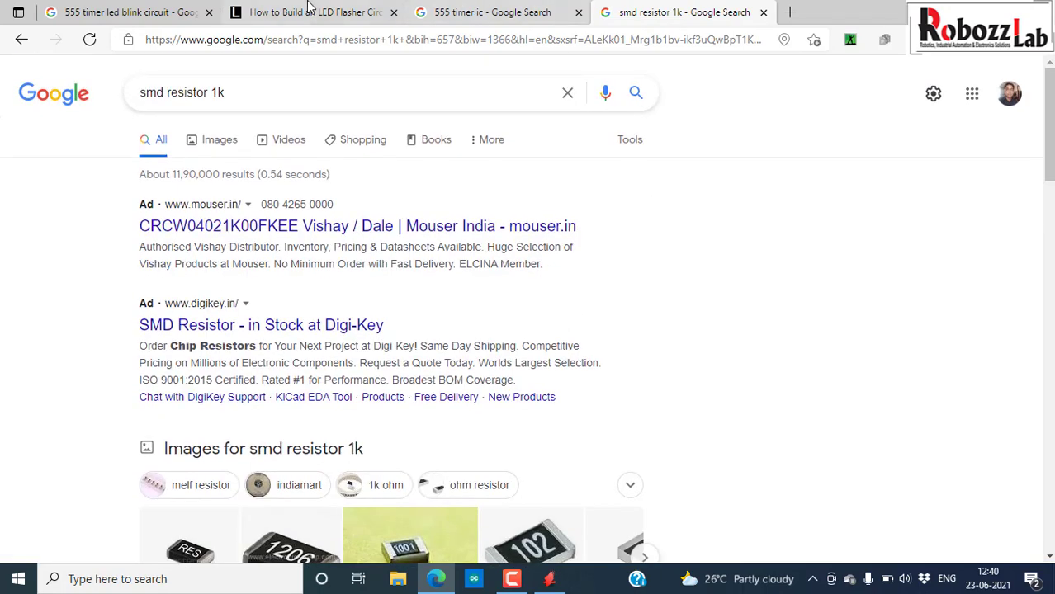
pyautogui.click(308, 10)
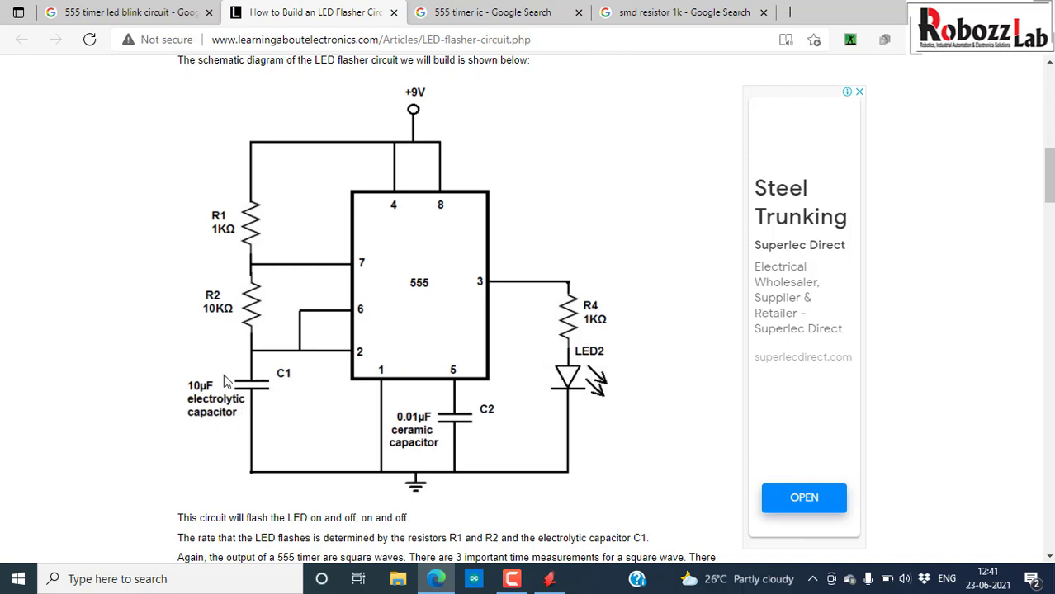
# Open Google in a new browser tab and search for "10uf capacitor".
pyautogui.click(790, 13)
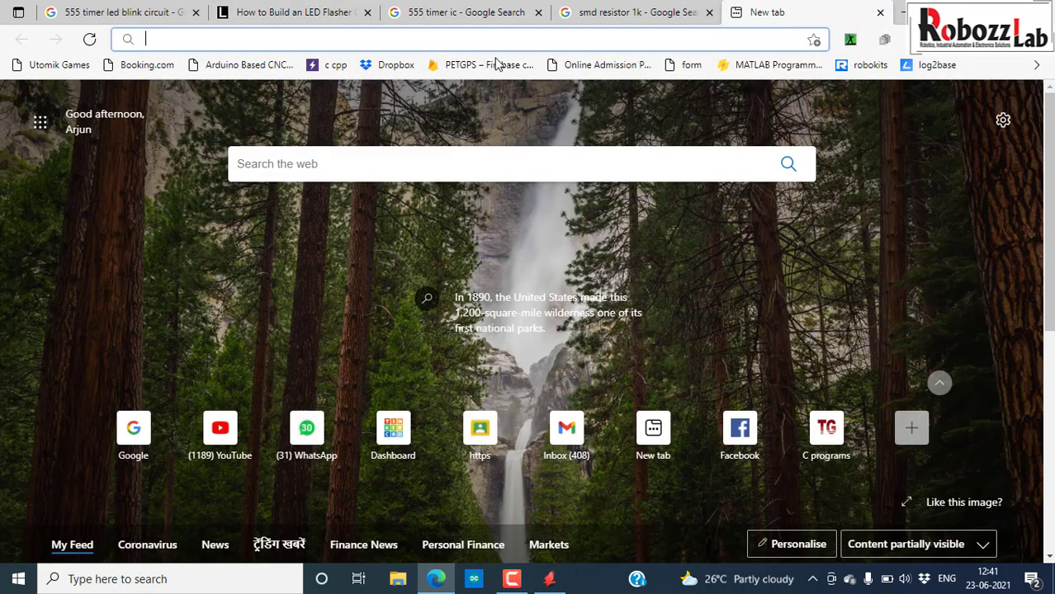
pyautogui.write('g')
pyautogui.press('Return')
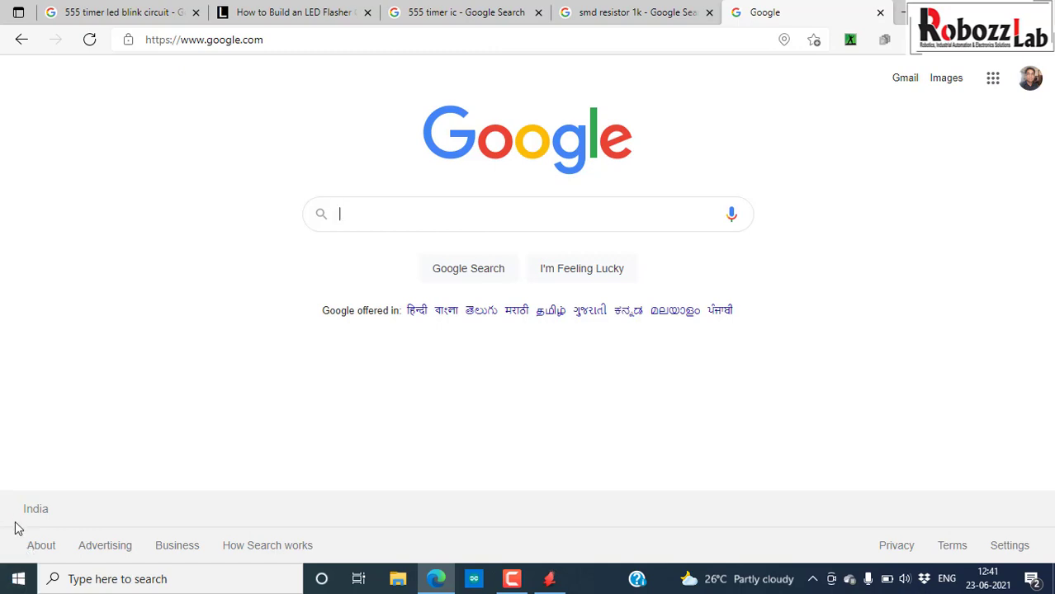
pyautogui.write('10 m')
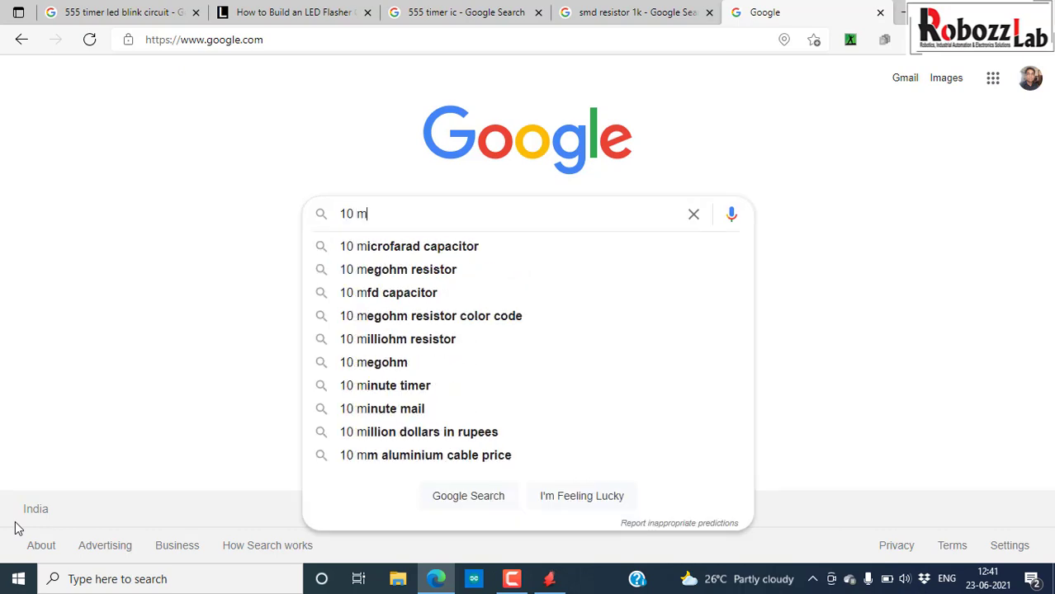
pyautogui.press('BackSpace')
pyautogui.write('uf cap')
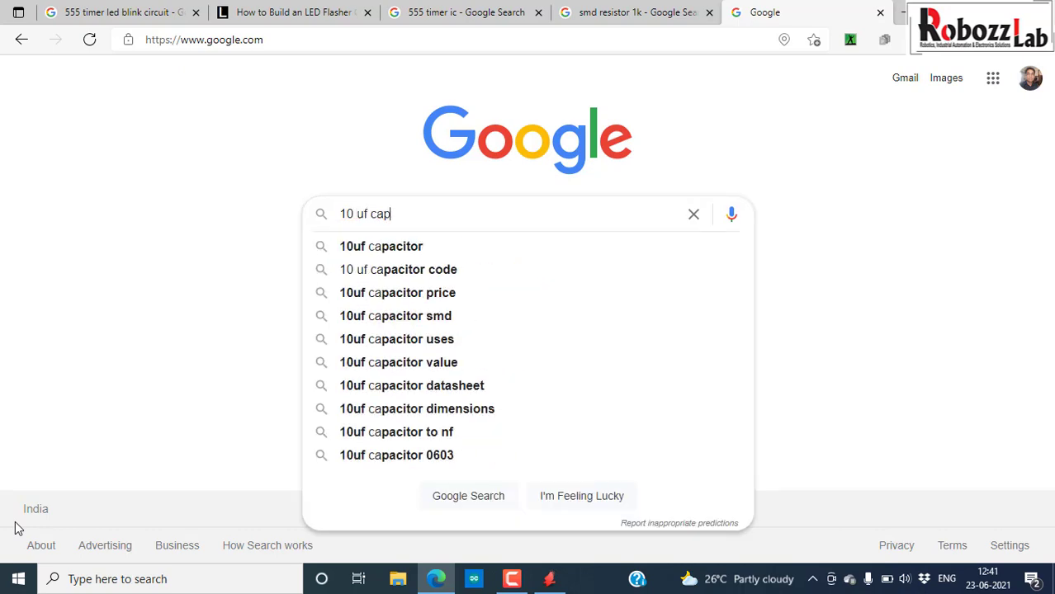
pyautogui.press('Down')
pyautogui.press('Return')
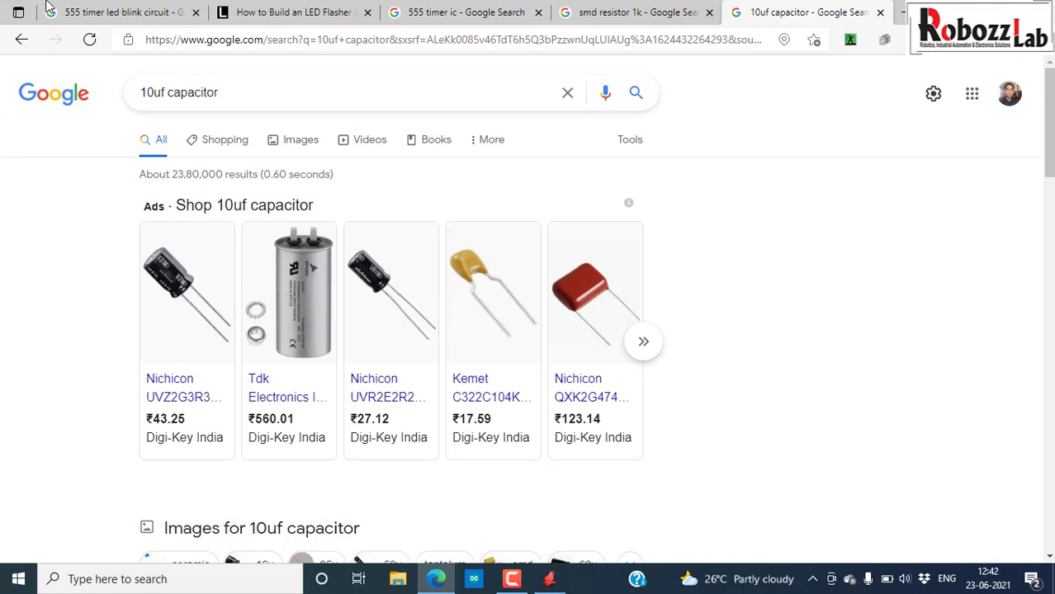
# Switch to the EAGLE Control Panel, enable the use of all libraries, and collapse the Libraries tree.
pyautogui.click(549, 579)
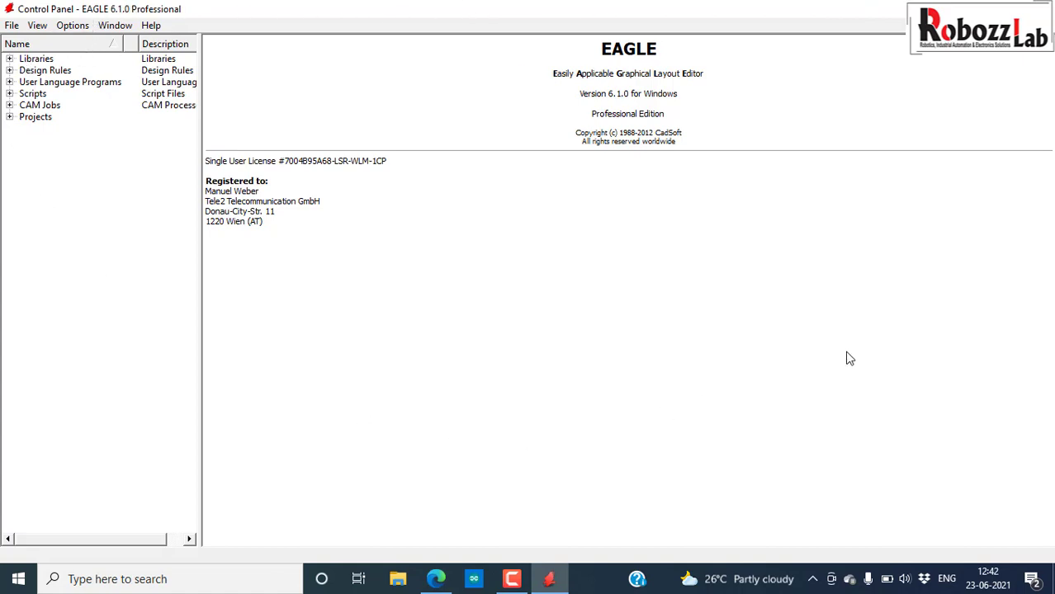
pyautogui.click(11, 59)
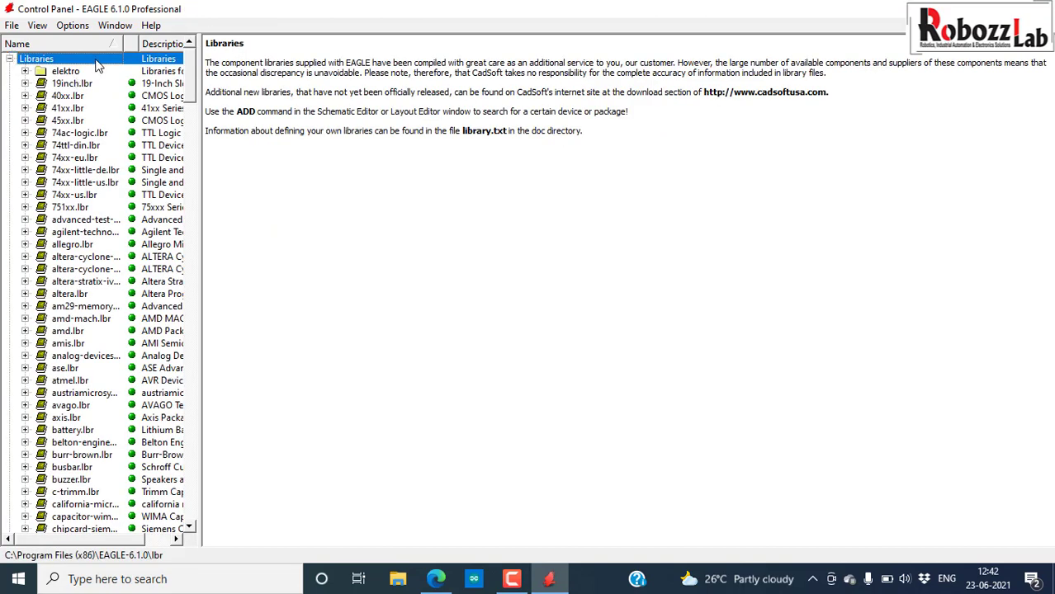
pyautogui.click(135, 86)
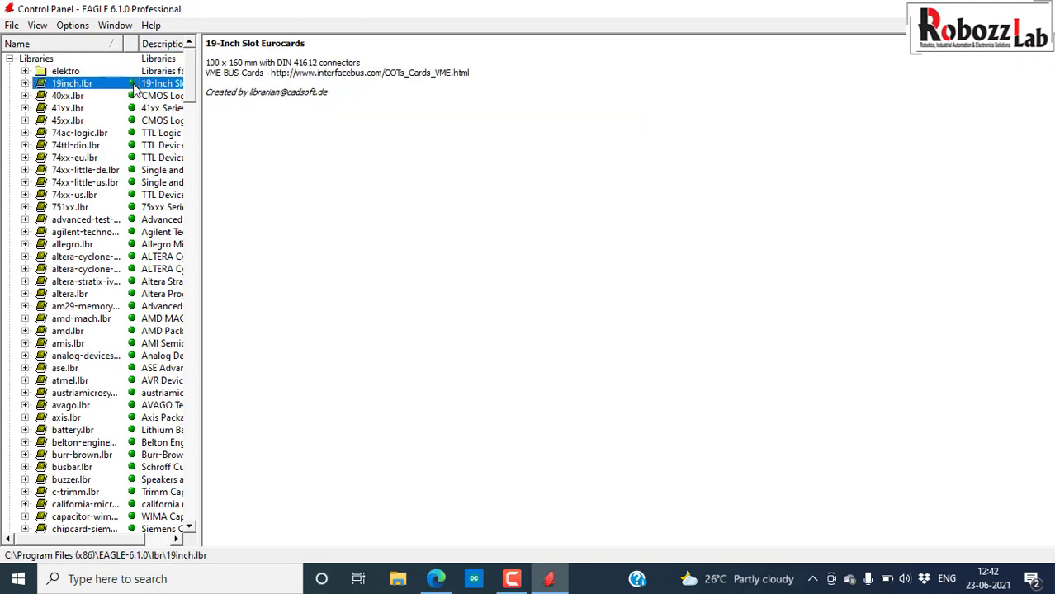
pyautogui.click(37, 61)
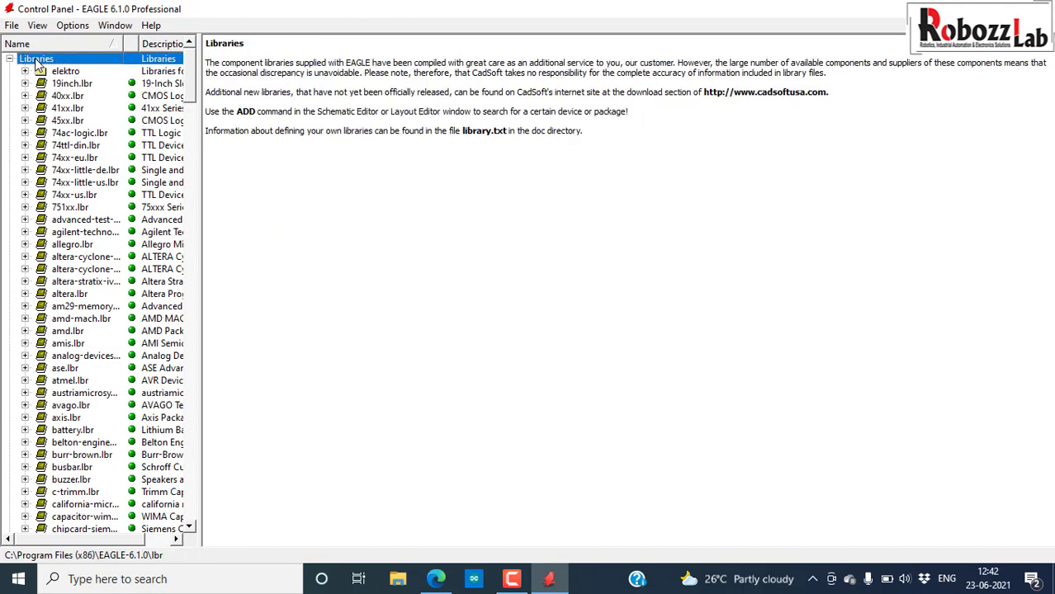
pyautogui.rightClick(38, 66)
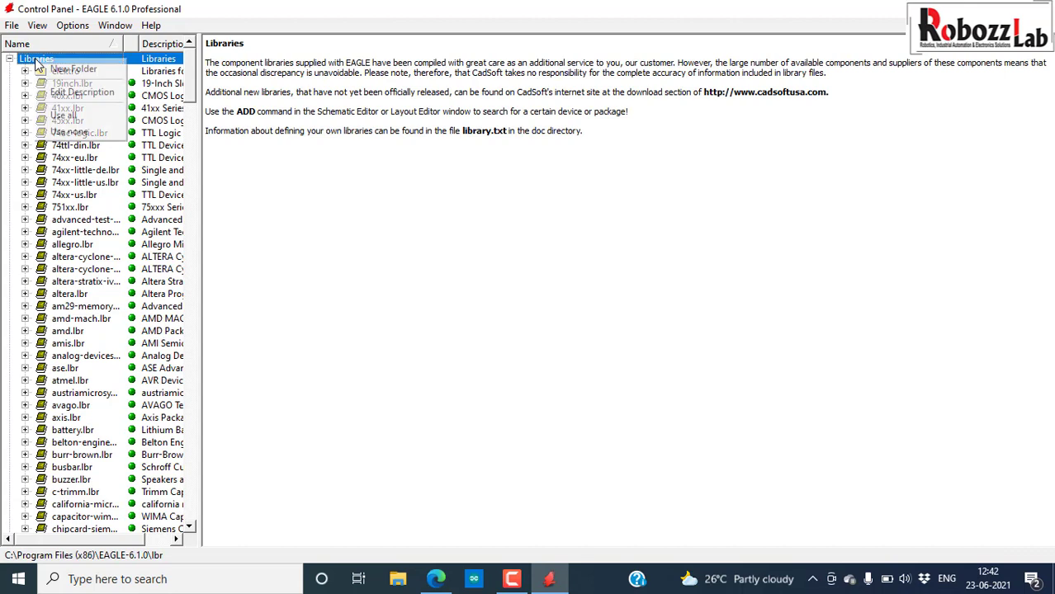
pyautogui.click(83, 121)
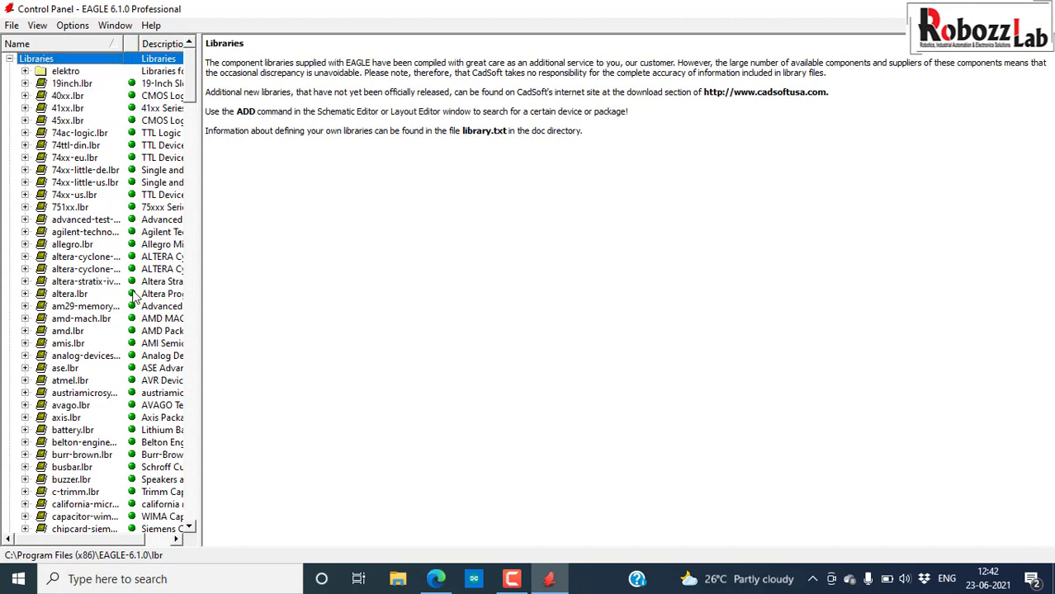
pyautogui.click(9, 58)
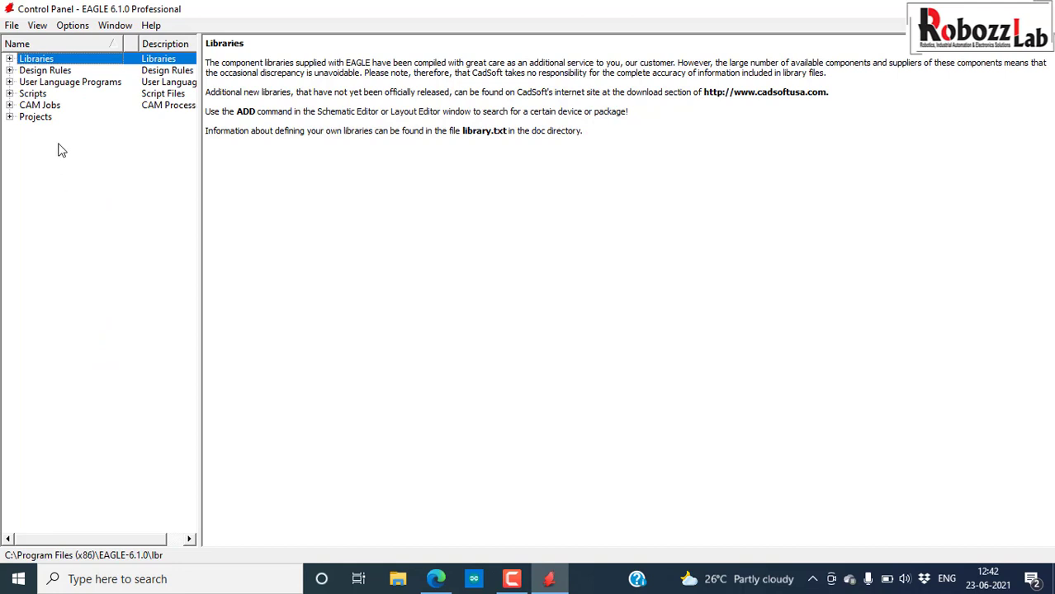
# Create a new schematic from the EAGLE Control Panel.
pyautogui.click(12, 26)
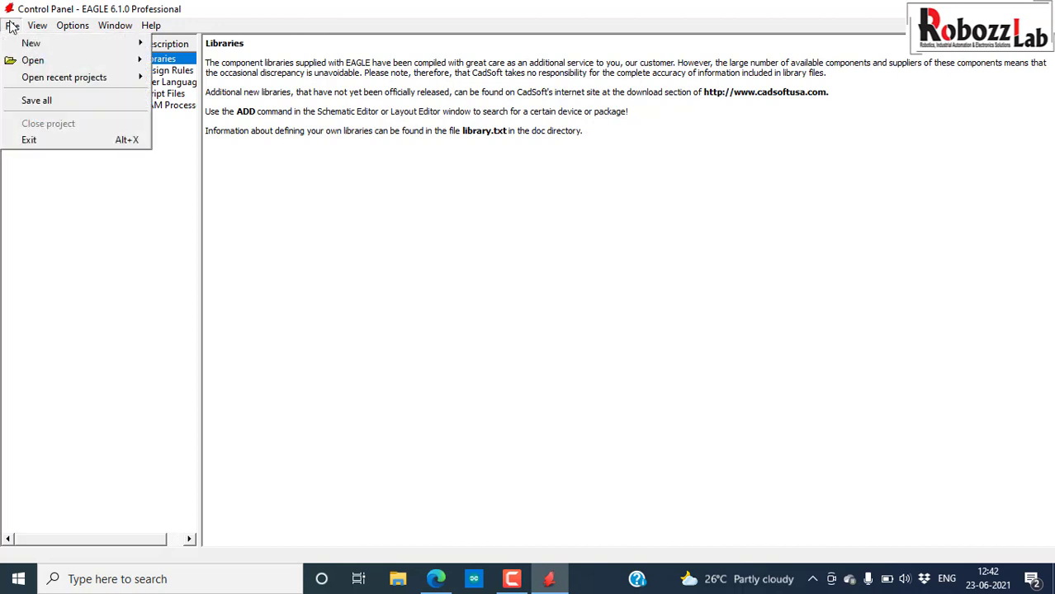
pyautogui.moveTo(31, 45)
pyautogui.moveTo(70, 43)
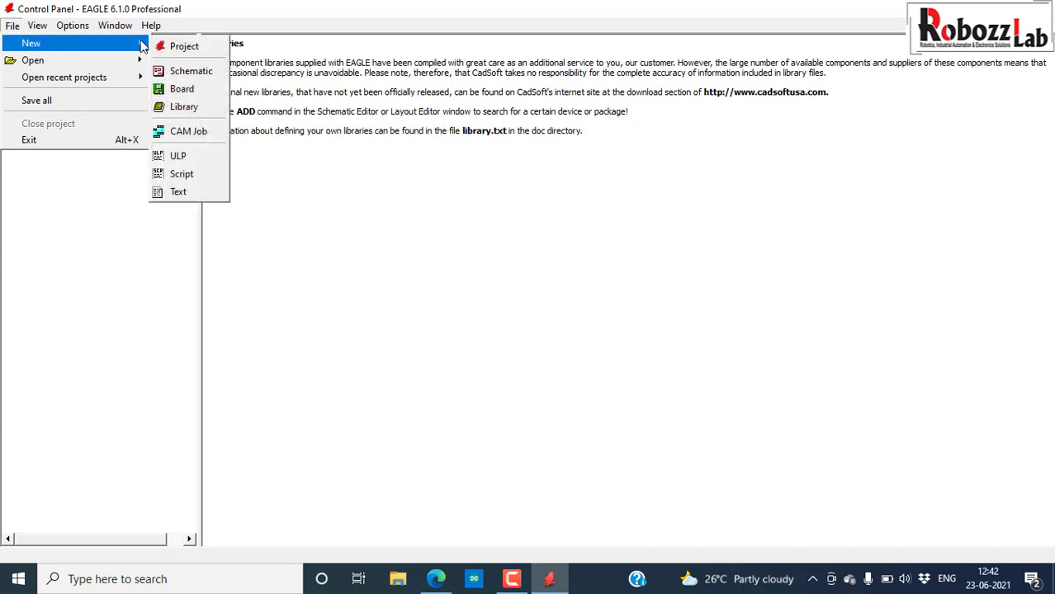
pyautogui.click(185, 71)
pyautogui.click(497, 158)
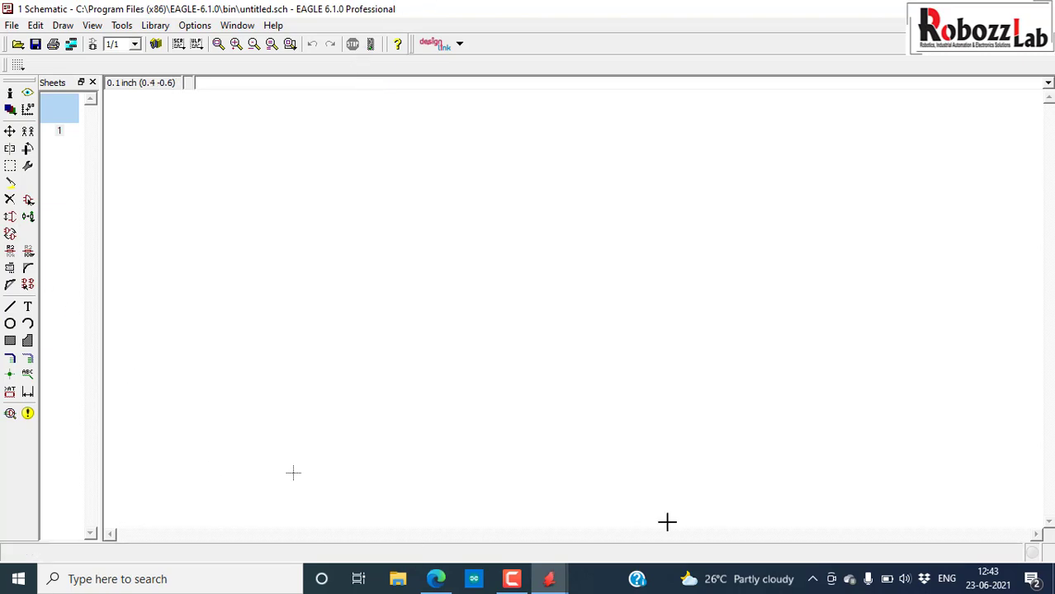
# Open the schematic's grid settings, keep the grid display on, and set both the size and alternate units to mm.
pyautogui.click(18, 65)
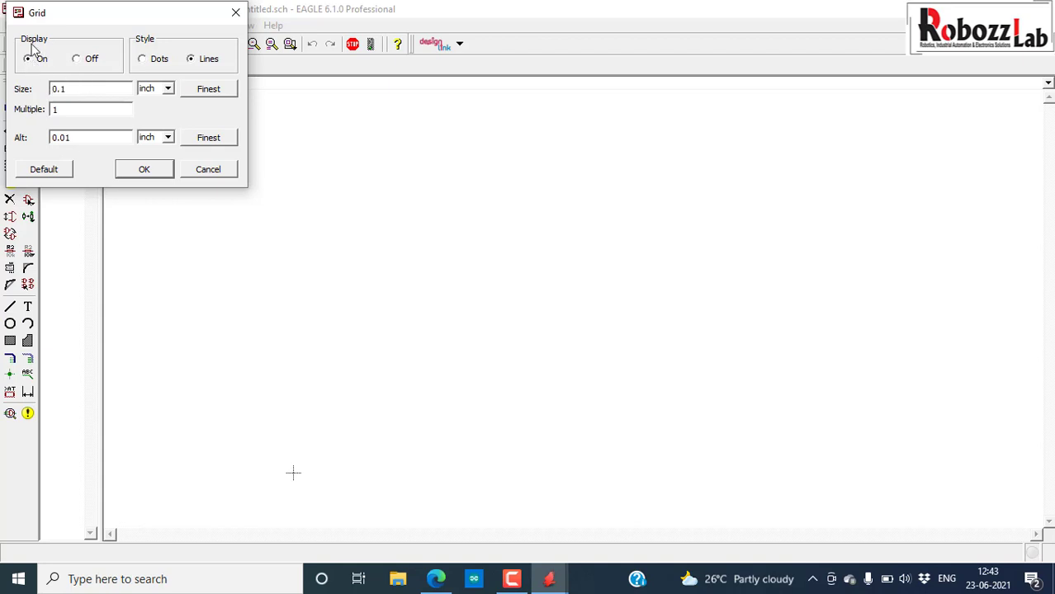
pyautogui.moveTo(70, 23); pyautogui.dragTo(200, 33)
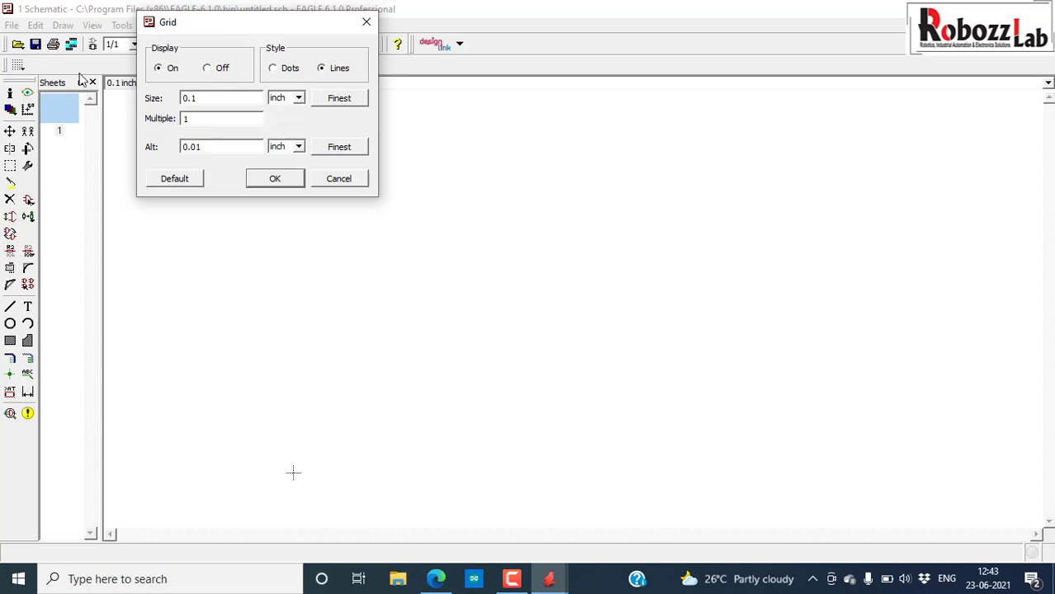
pyautogui.click(208, 69)
pyautogui.click(158, 69)
pyautogui.click(298, 98)
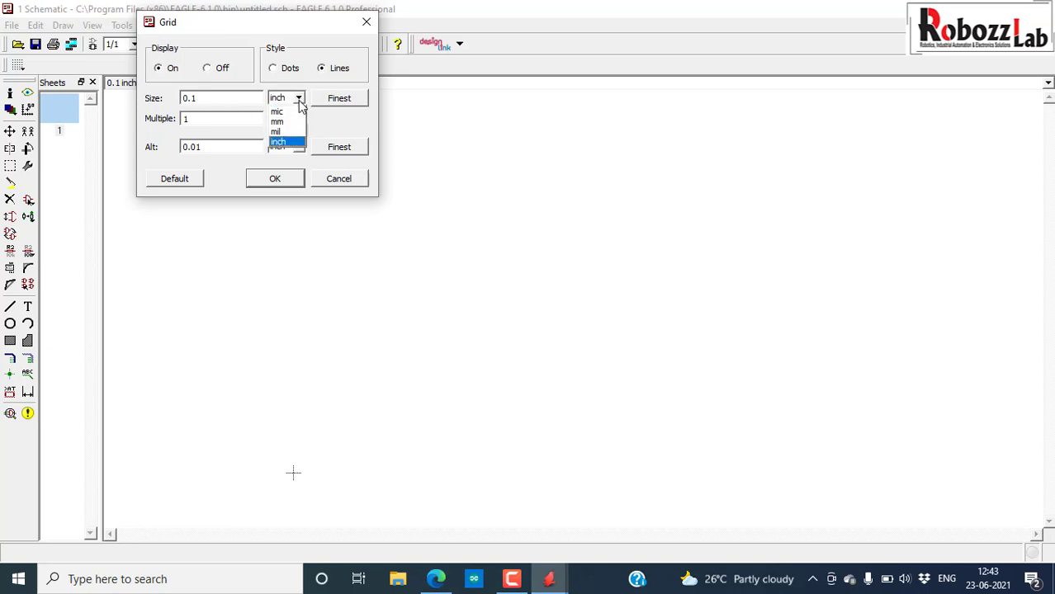
pyautogui.click(298, 122)
pyautogui.click(298, 147)
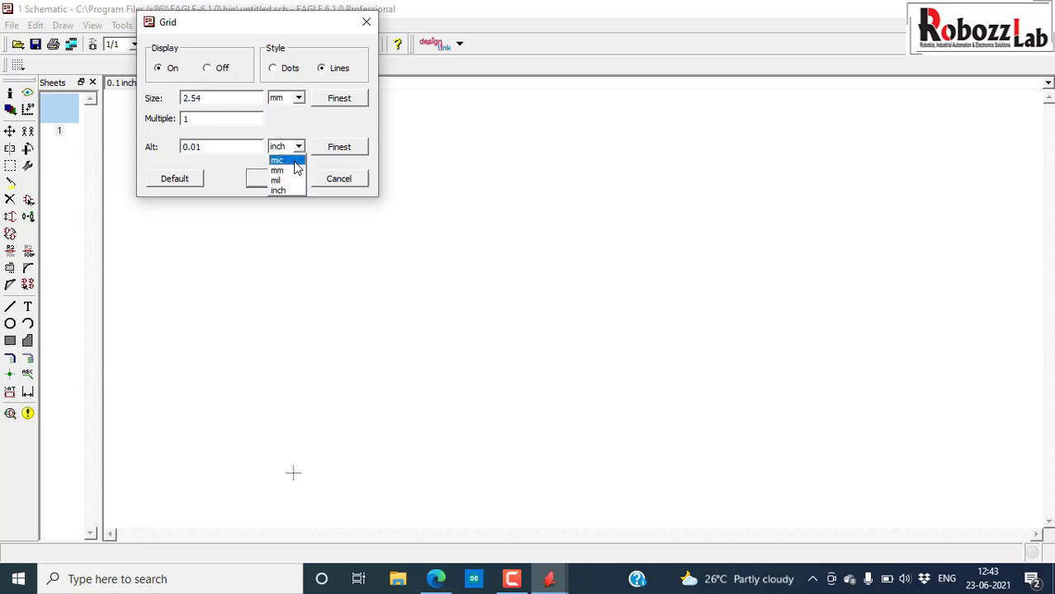
pyautogui.click(296, 171)
# Set the grid size to 0.635 mm and apply the grid settings.
pyautogui.moveTo(227, 98); pyautogui.dragTo(139, 92)
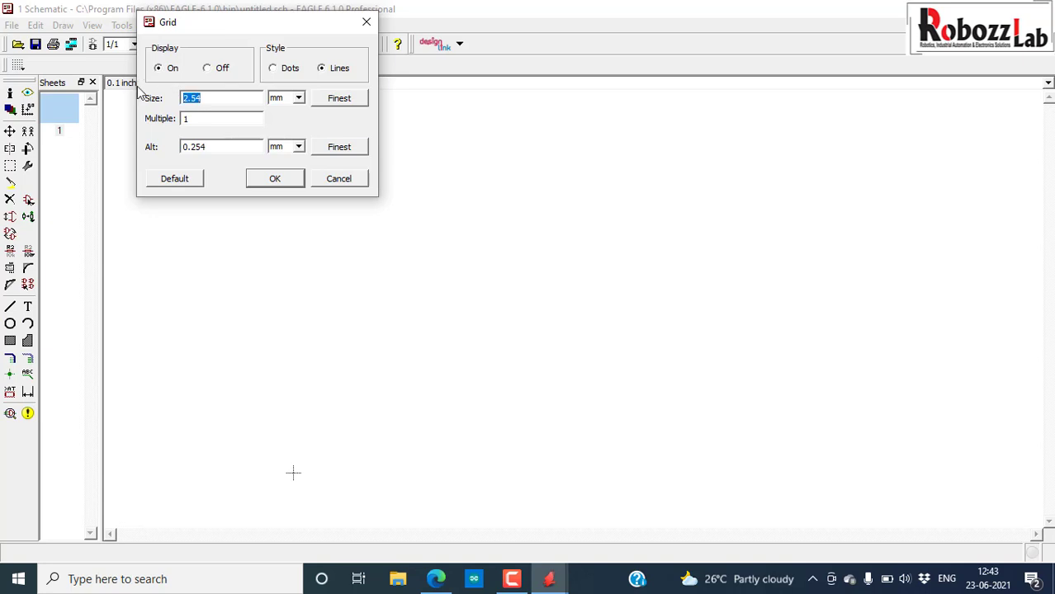
pyautogui.write('.635')
pyautogui.moveTo(220, 146); pyautogui.dragTo(176, 146)
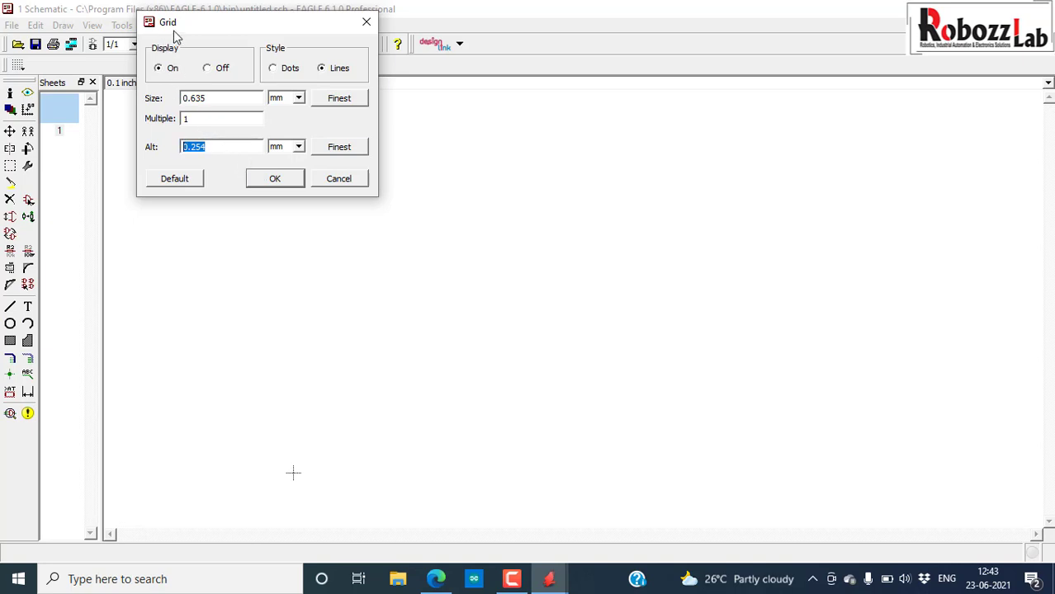
pyautogui.click(275, 181)
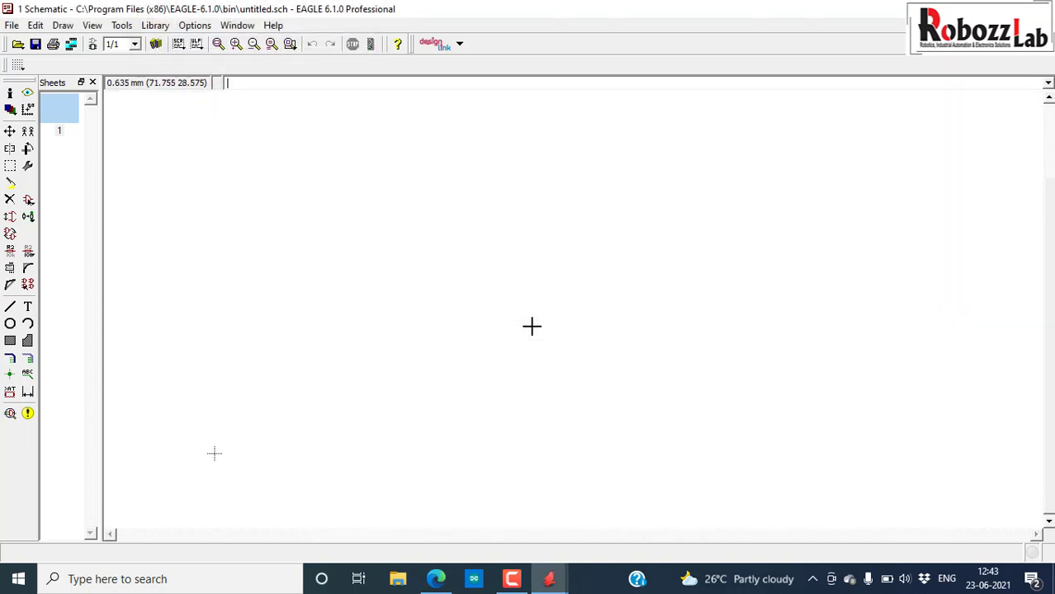
# Examine the spacing of the grid lines and the origin cross on the empty schematic sheet.
pyautogui.scroll(5, 531, 326)
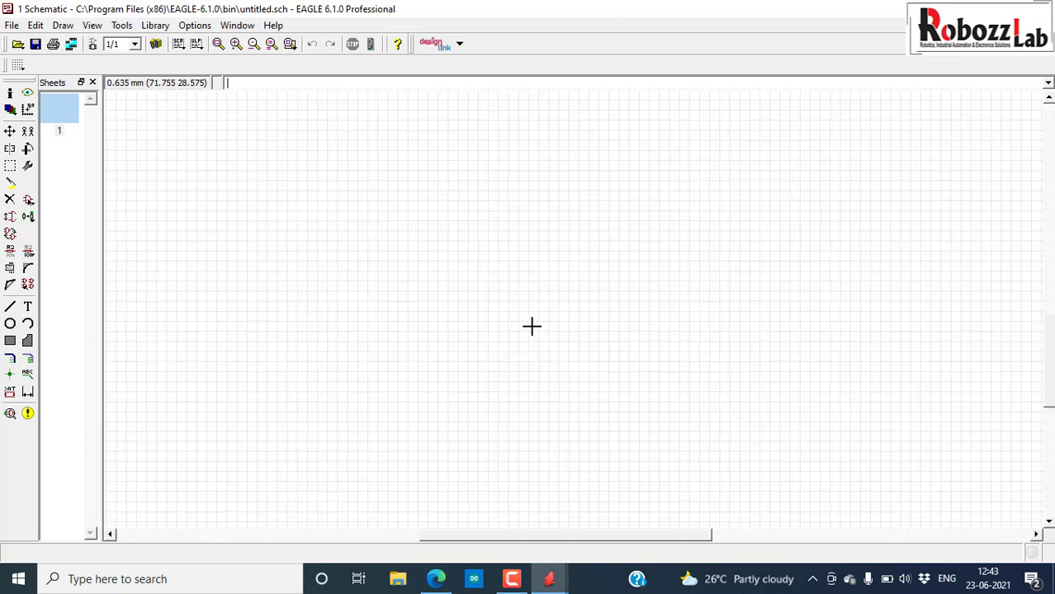
pyautogui.scroll(1, 532, 326)
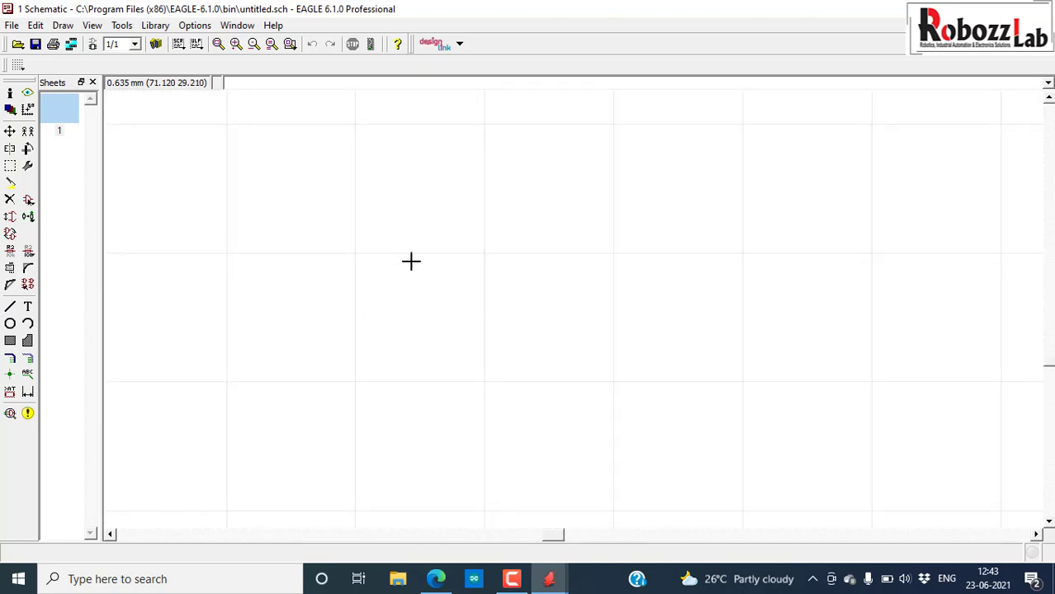
pyautogui.scroll(-5, 438, 280)
pyautogui.scroll(-5, 462, 256)
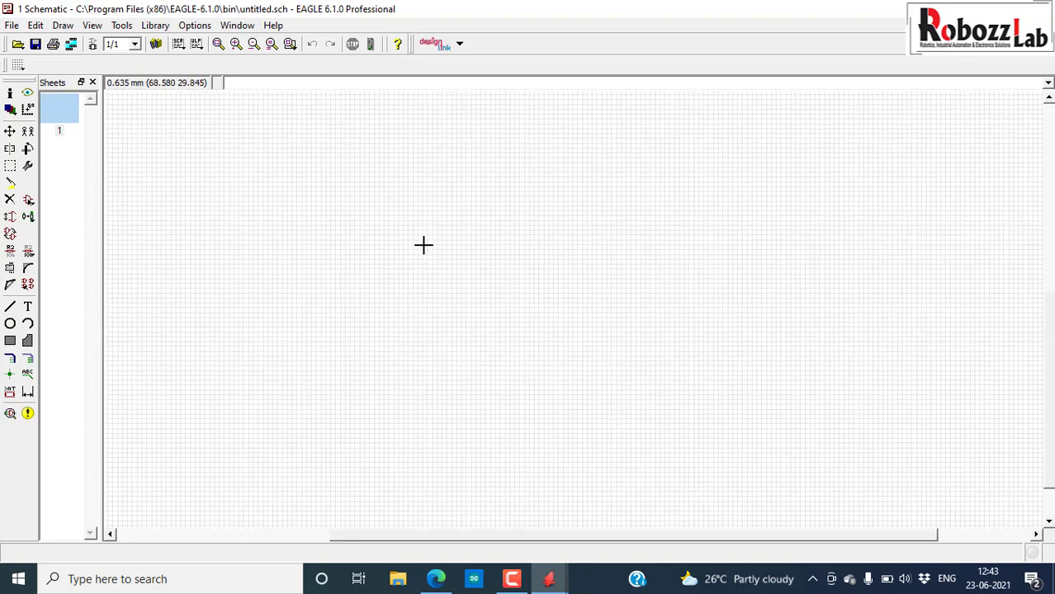
pyautogui.scroll(-4, 549, 275)
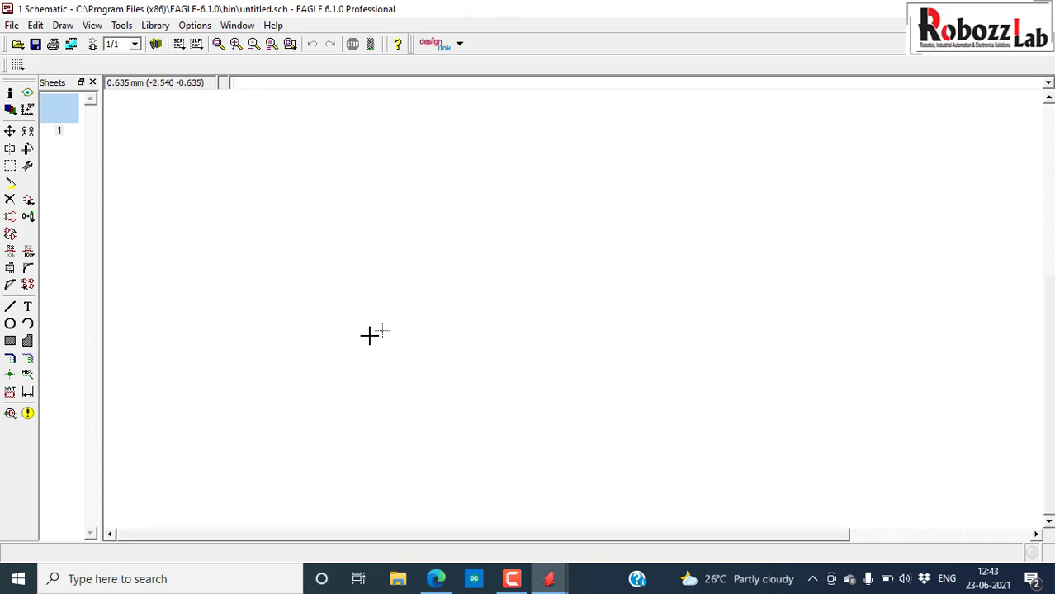
pyautogui.scroll(2, 377, 333)
pyautogui.scroll(2, 376, 332)
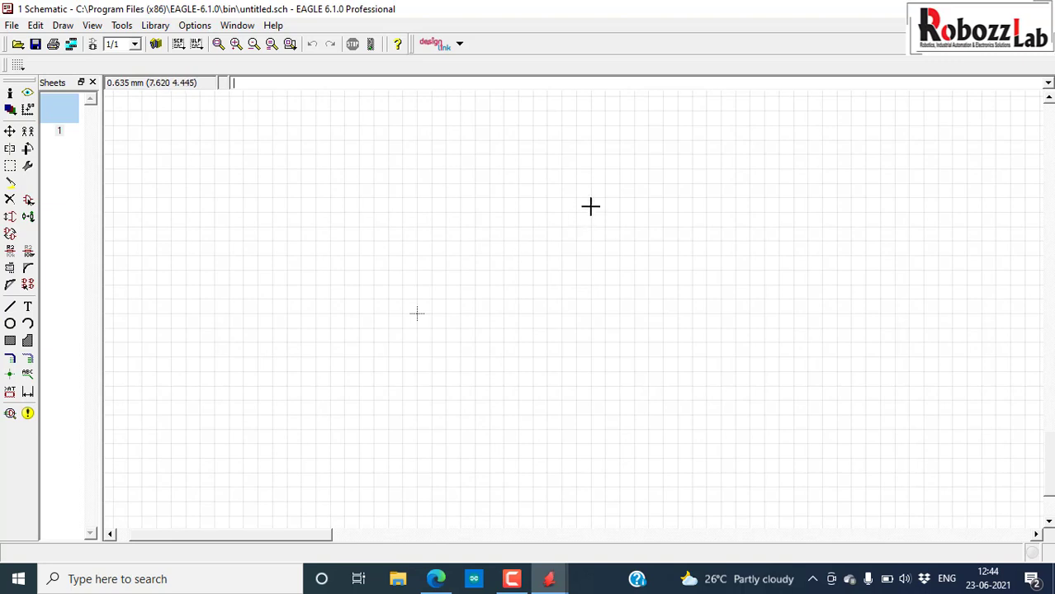
pyautogui.scroll(3, 509, 238)
pyautogui.scroll(2, 501, 218)
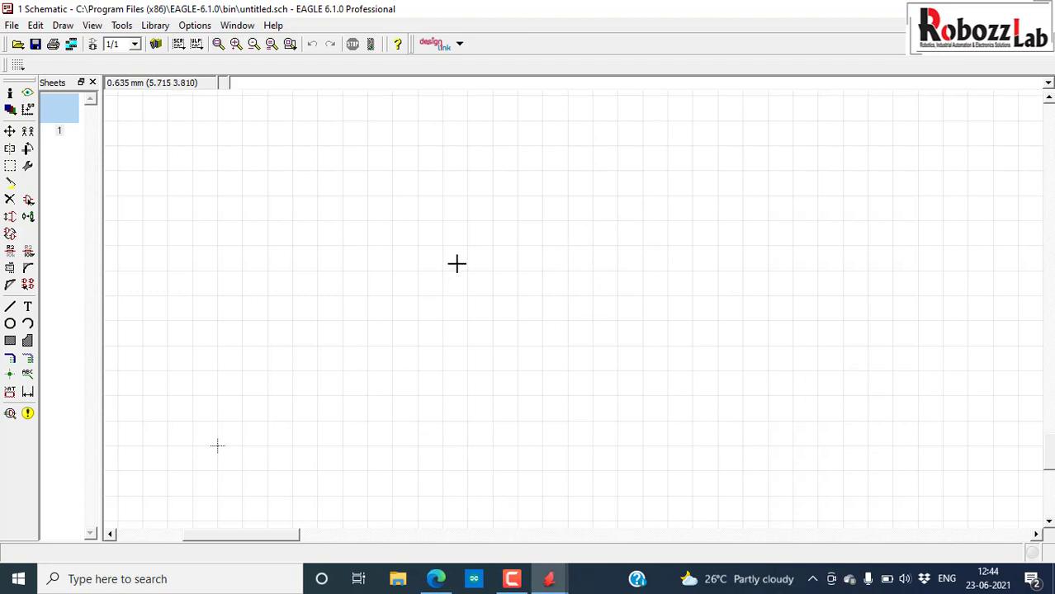
pyautogui.scroll(-3, 386, 318)
pyautogui.scroll(2, 503, 179)
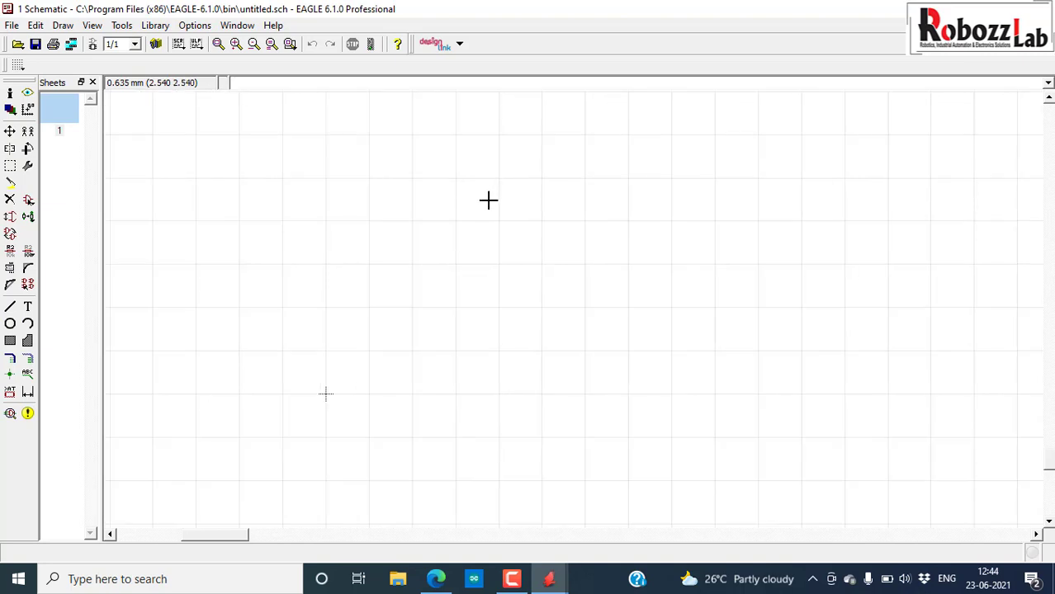
pyautogui.scroll(1, 488, 200)
pyautogui.scroll(-1, 488, 199)
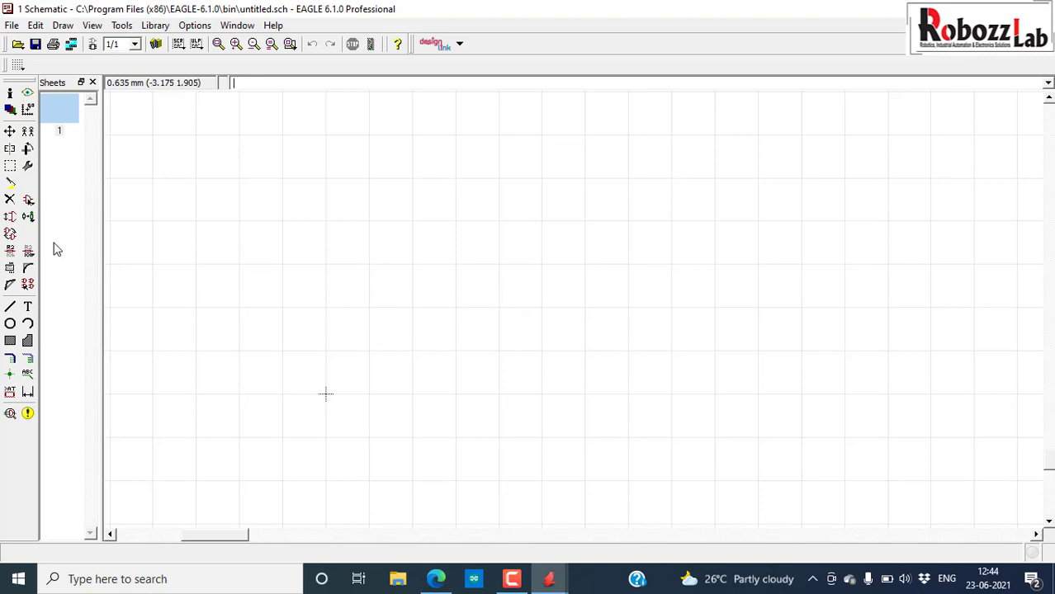
# Open the Add part browser and examine the 74*00 NAND gate and its 74ALS00D SO14 package in the 74xx-us library.
pyautogui.click(28, 202)
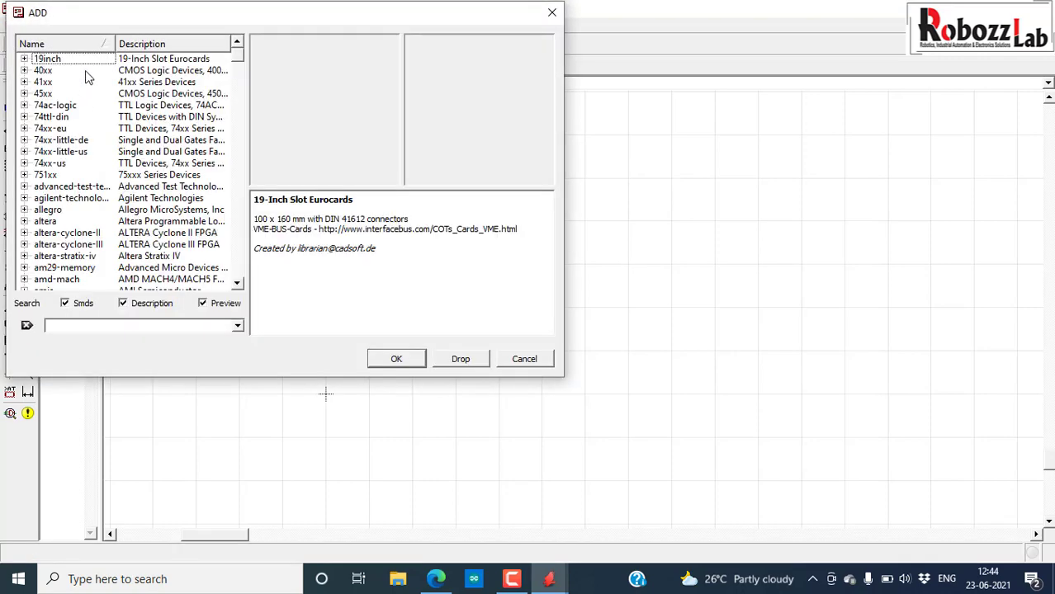
pyautogui.moveTo(72, 22); pyautogui.dragTo(210, 48)
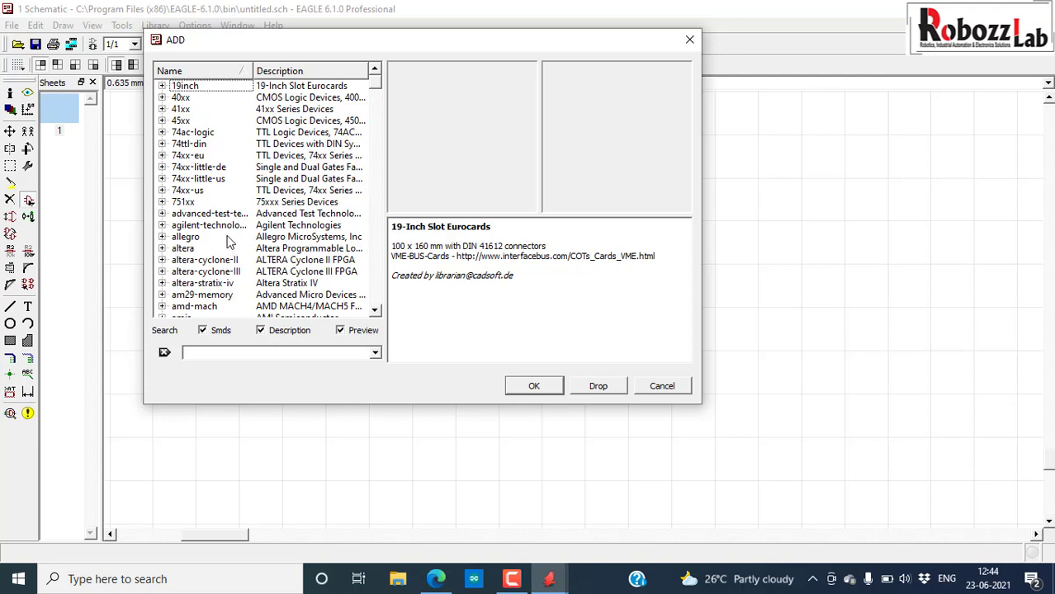
pyautogui.click(284, 191)
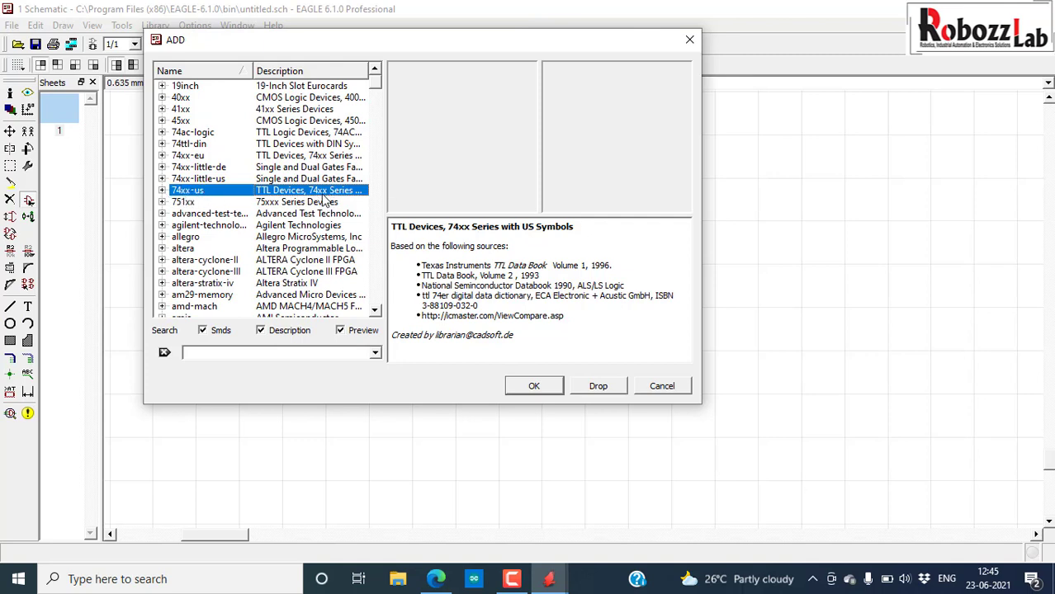
pyautogui.click(161, 191)
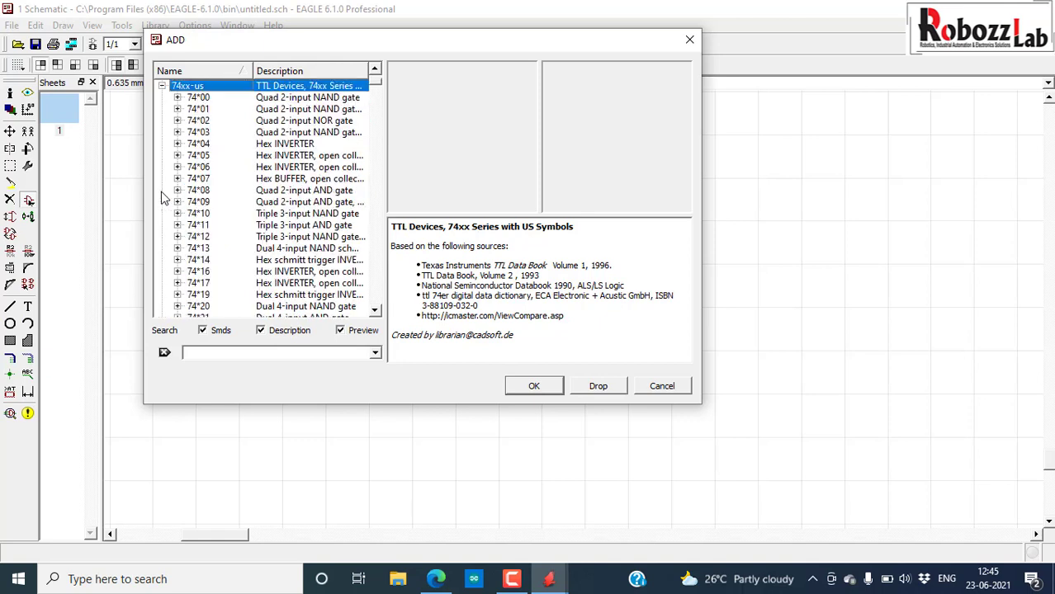
pyautogui.click(198, 97)
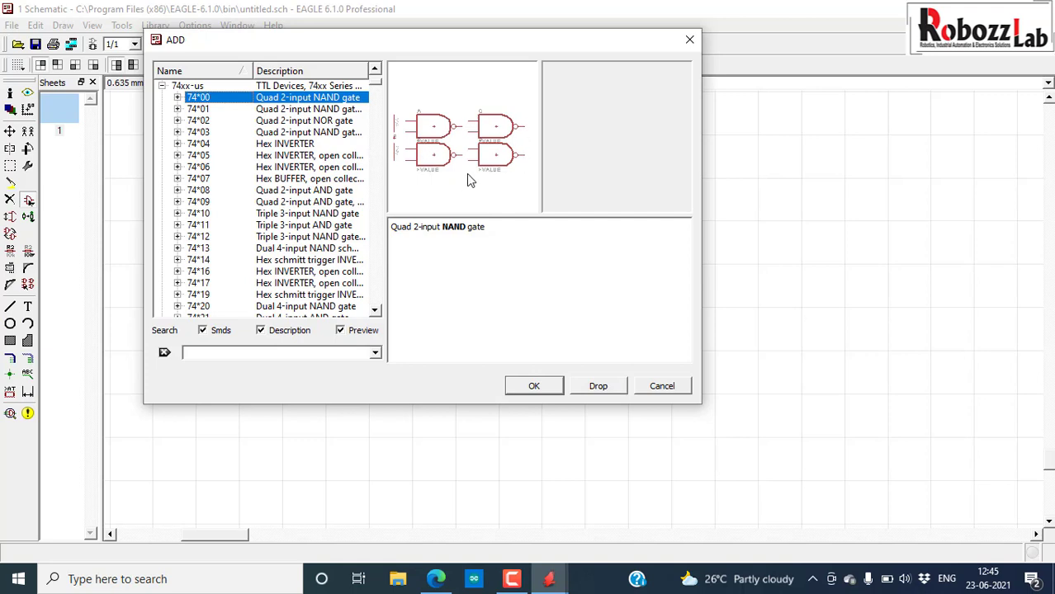
pyautogui.click(177, 99)
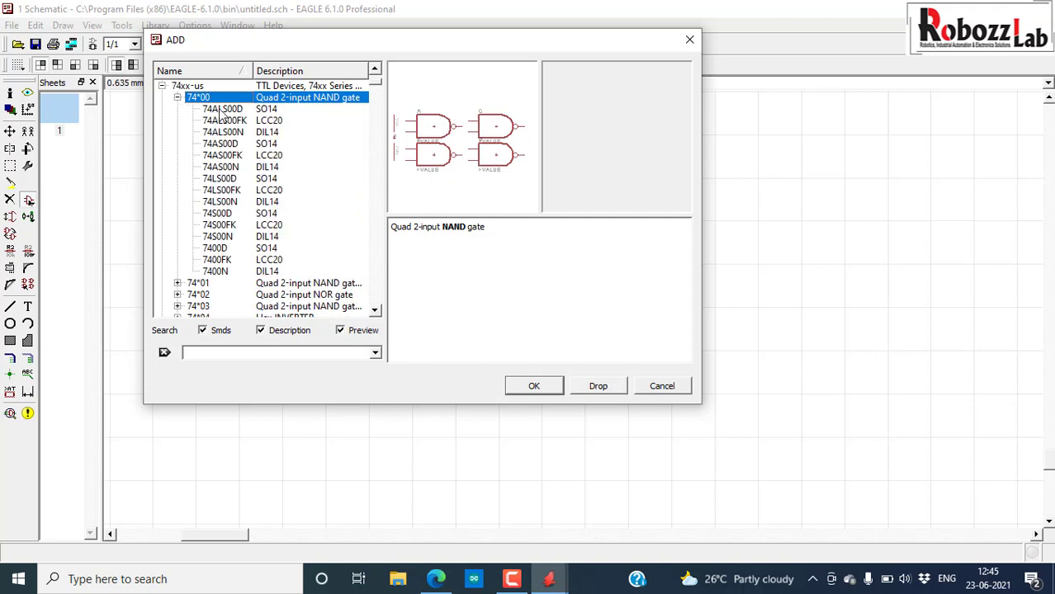
pyautogui.click(221, 110)
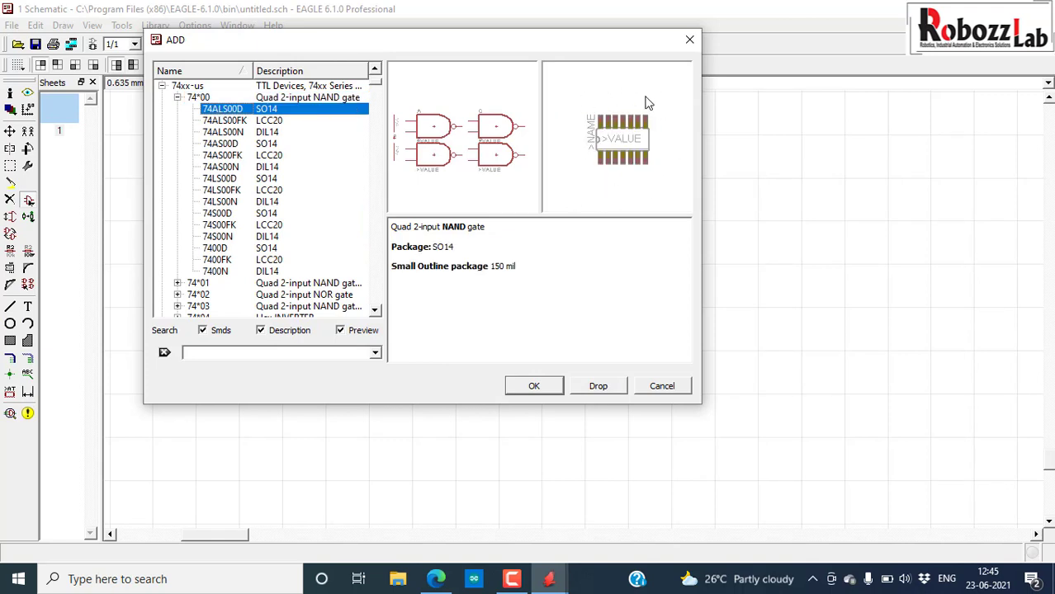
pyautogui.click(189, 87)
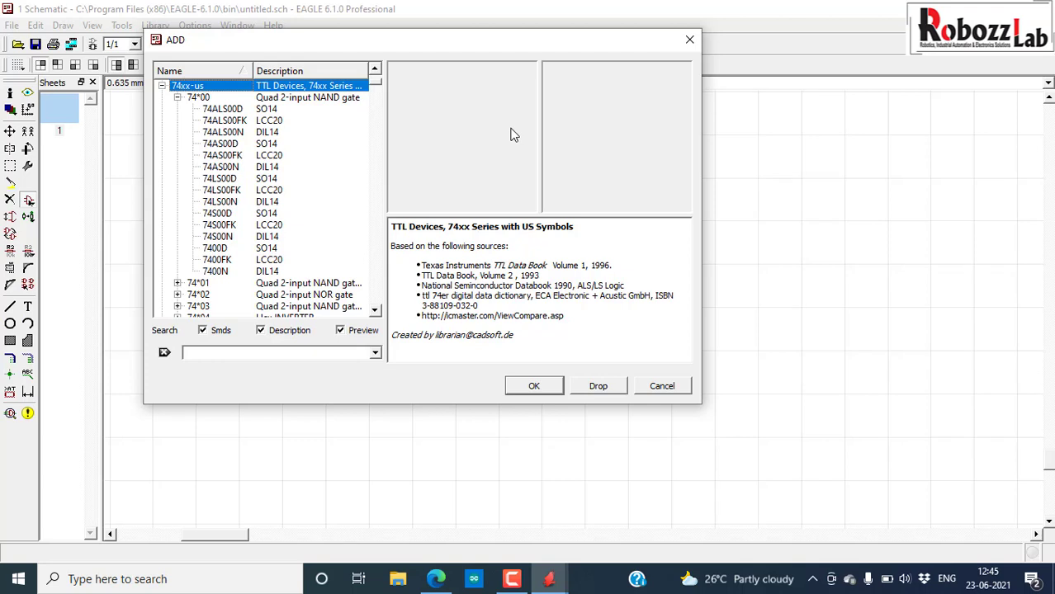
pyautogui.click(272, 99)
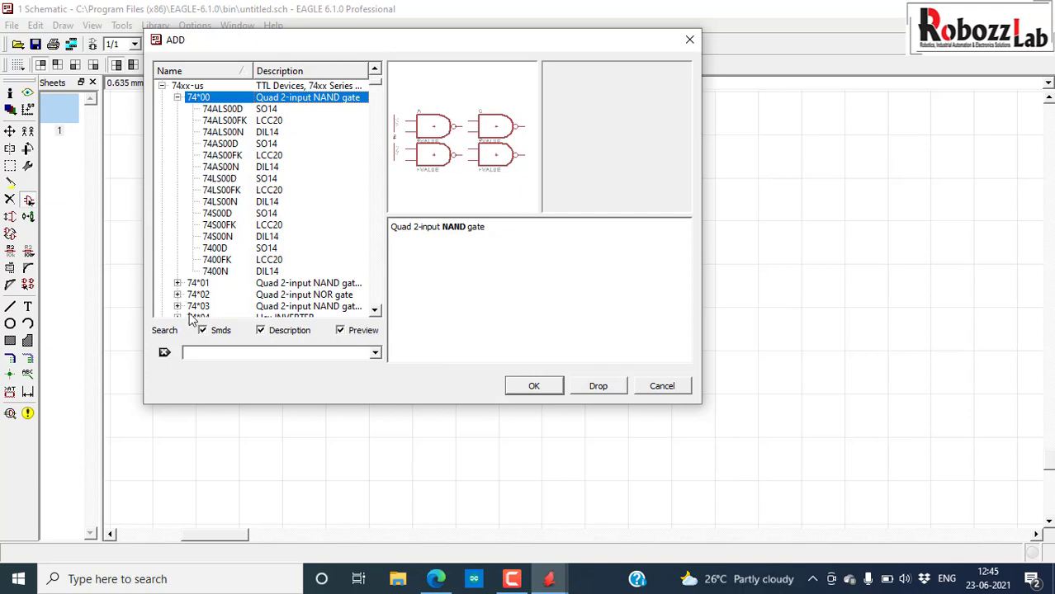
pyautogui.click(224, 112)
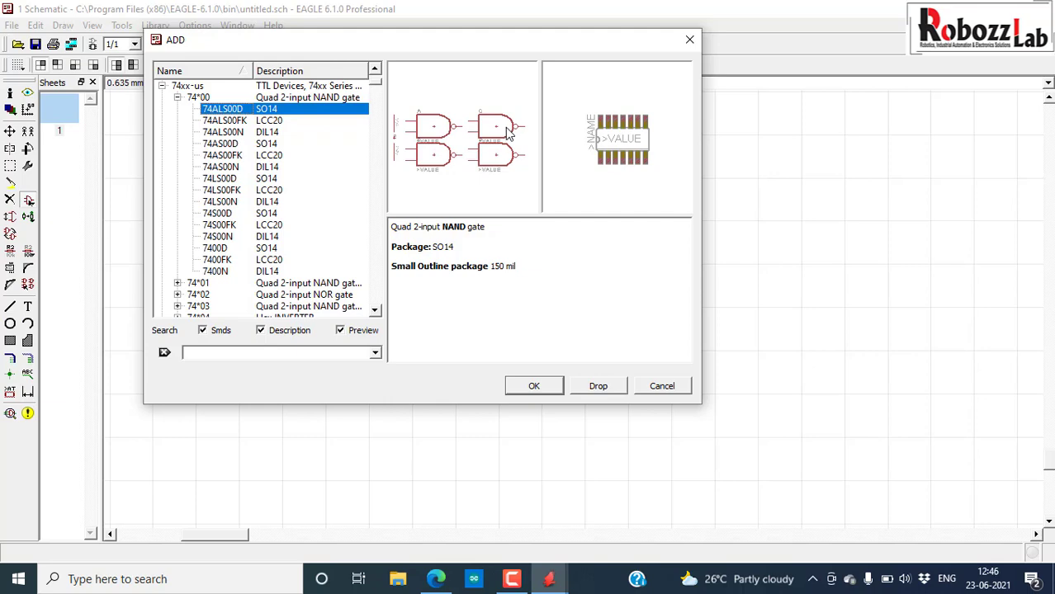
# Collapse the 74xx-us library and expand the rcl library of resistors, capacitors and inductors.
pyautogui.press('Left')
pyautogui.press('Left')
pyautogui.press('Left')
pyautogui.press('Left')
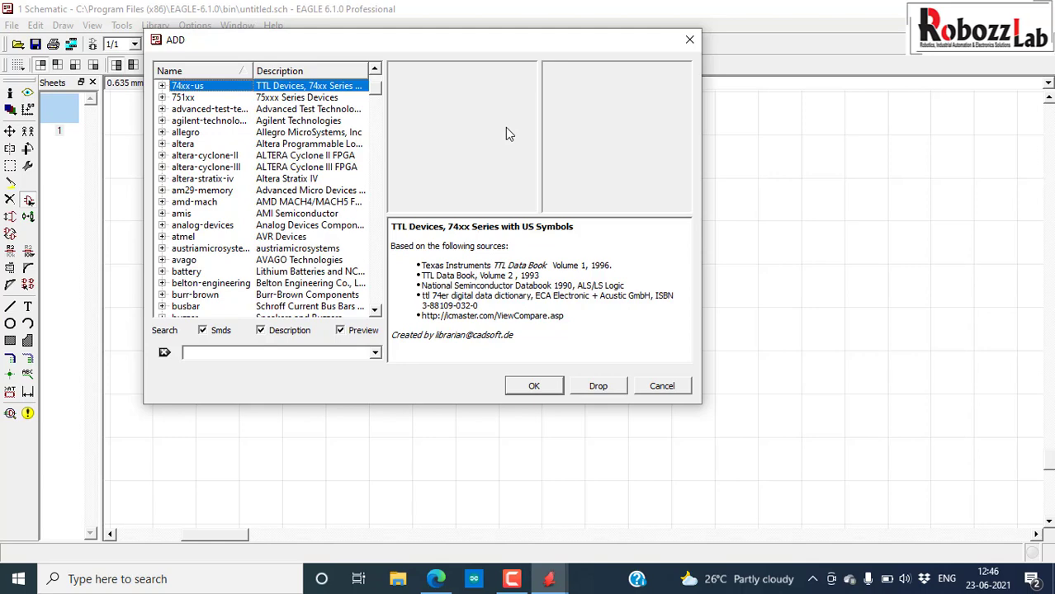
pyautogui.press('r')
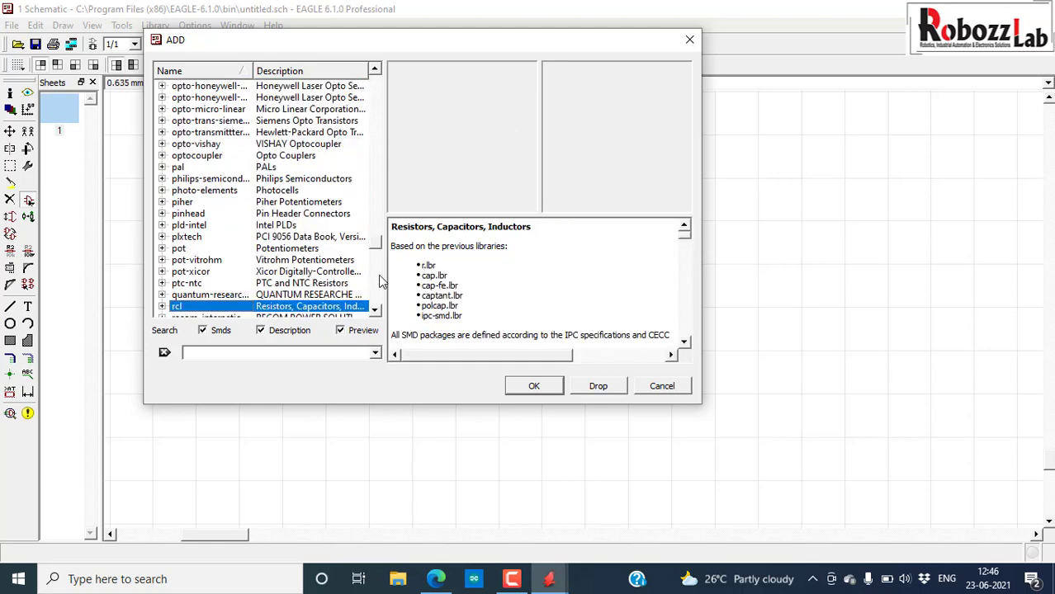
pyautogui.scroll(-3, 350, 270)
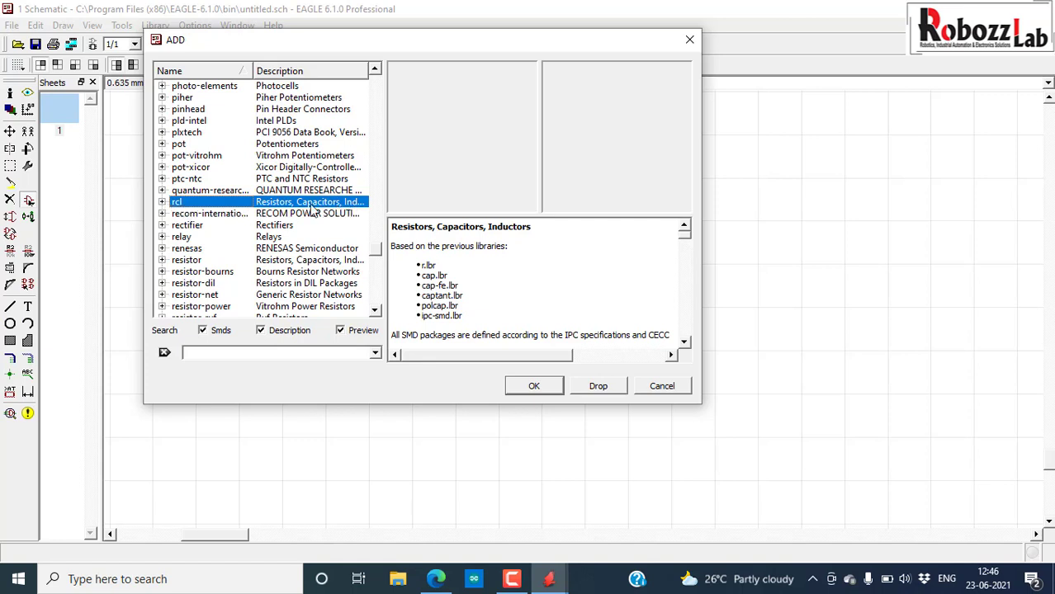
pyautogui.click(162, 202)
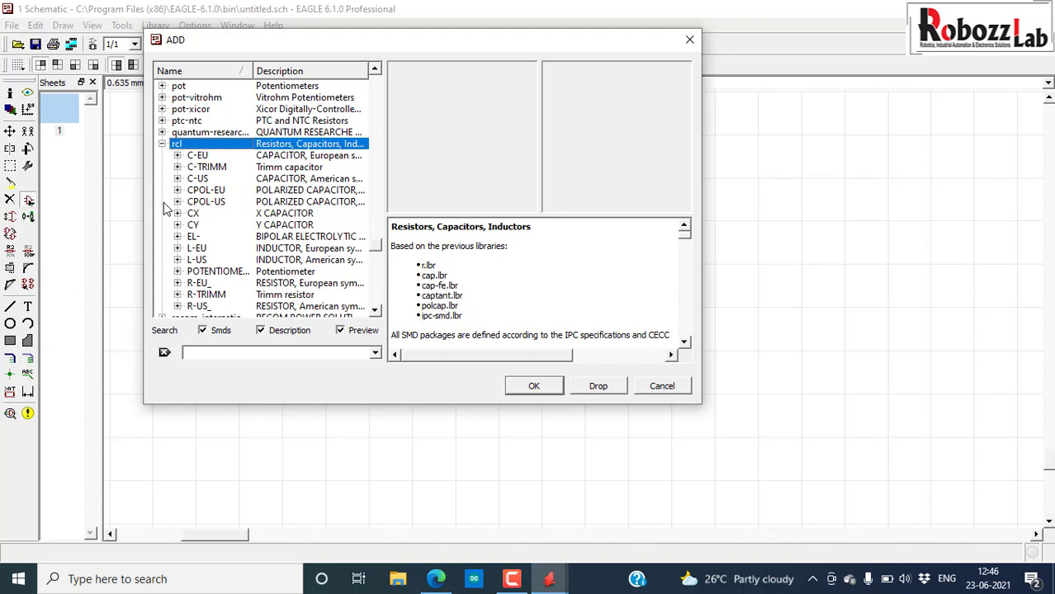
pyautogui.scroll(-1, 288, 213)
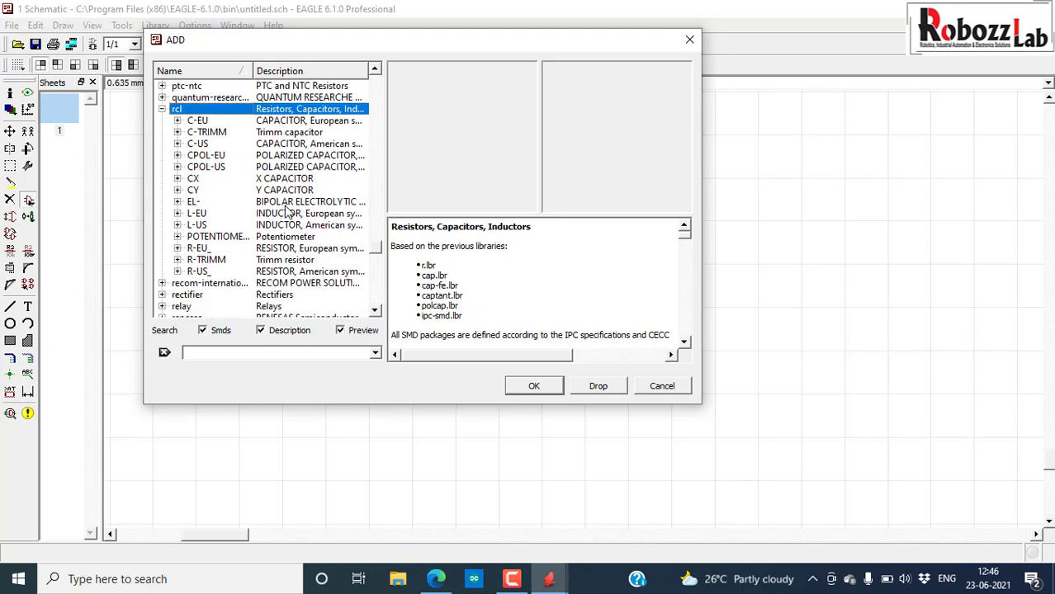
# Compare the 0204V, 0207/7 and 0207/10 packages of the R-US_ resistor, and choose the 0207/10 variant for placement.
pyautogui.click(283, 272)
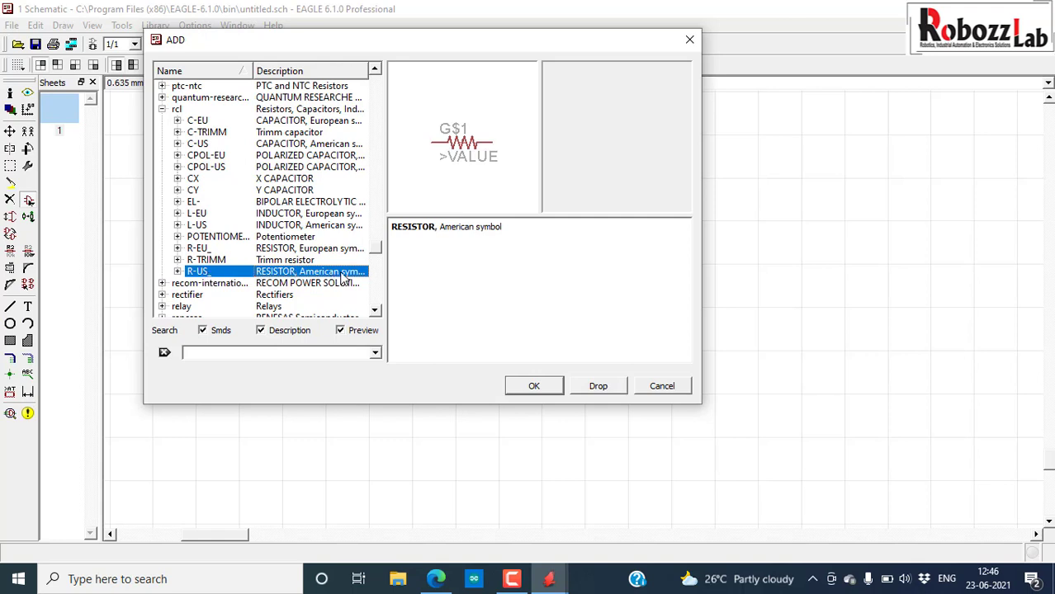
pyautogui.click(177, 271)
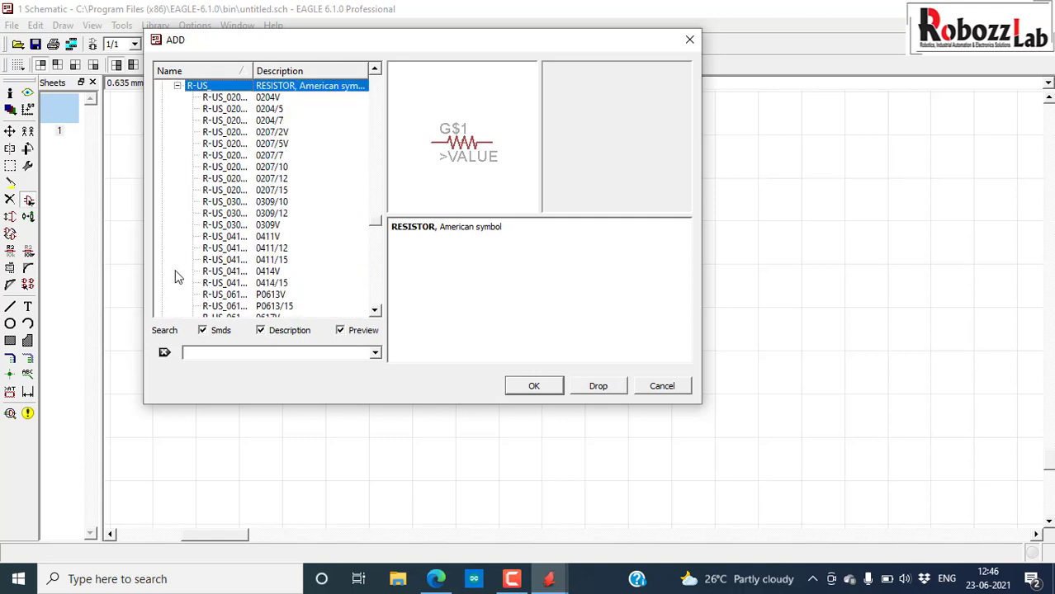
pyautogui.click(274, 99)
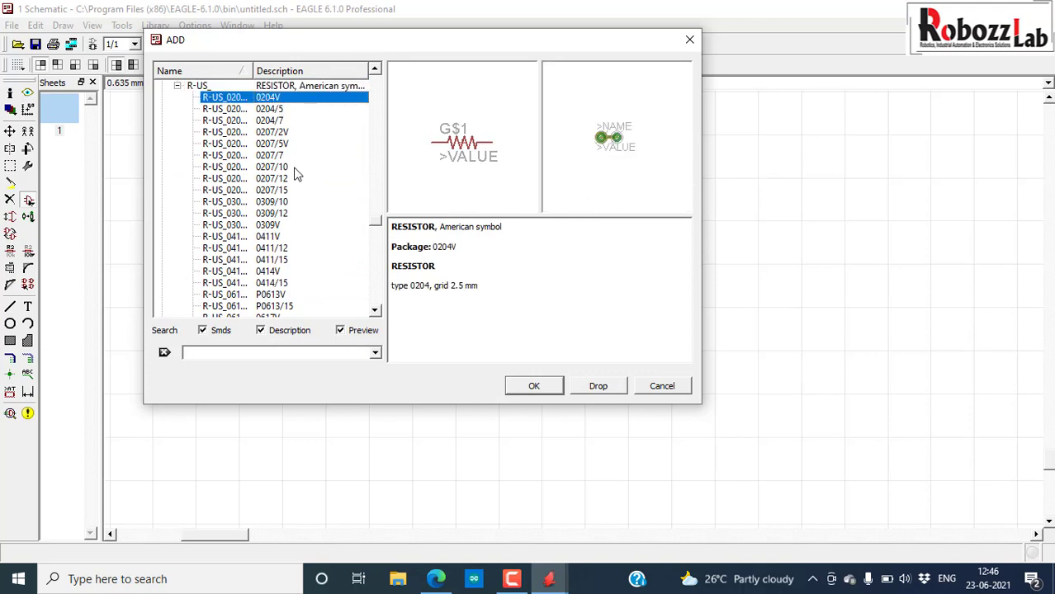
pyautogui.click(270, 156)
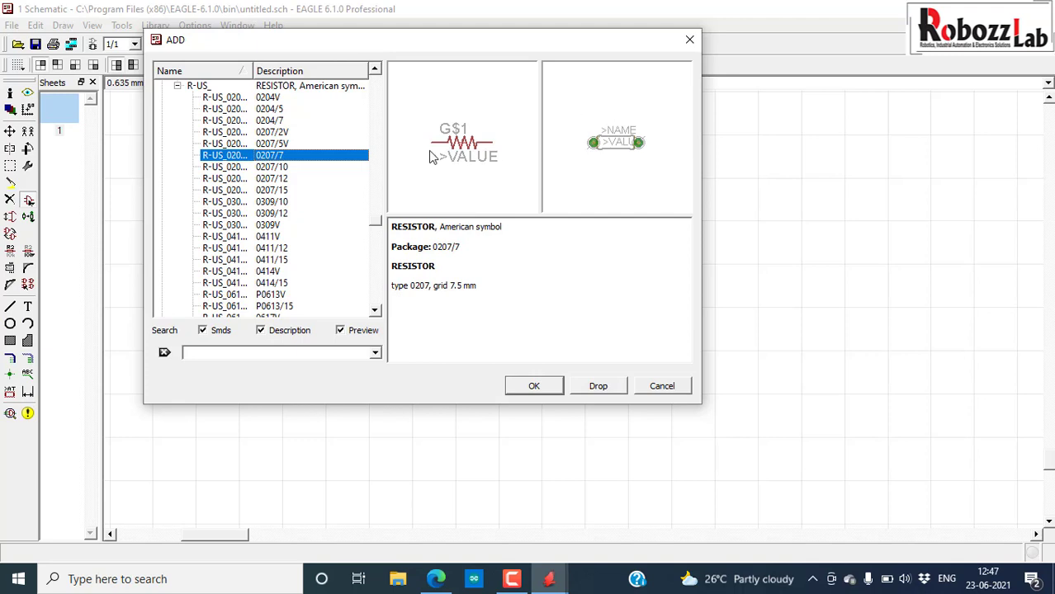
pyautogui.click(263, 168)
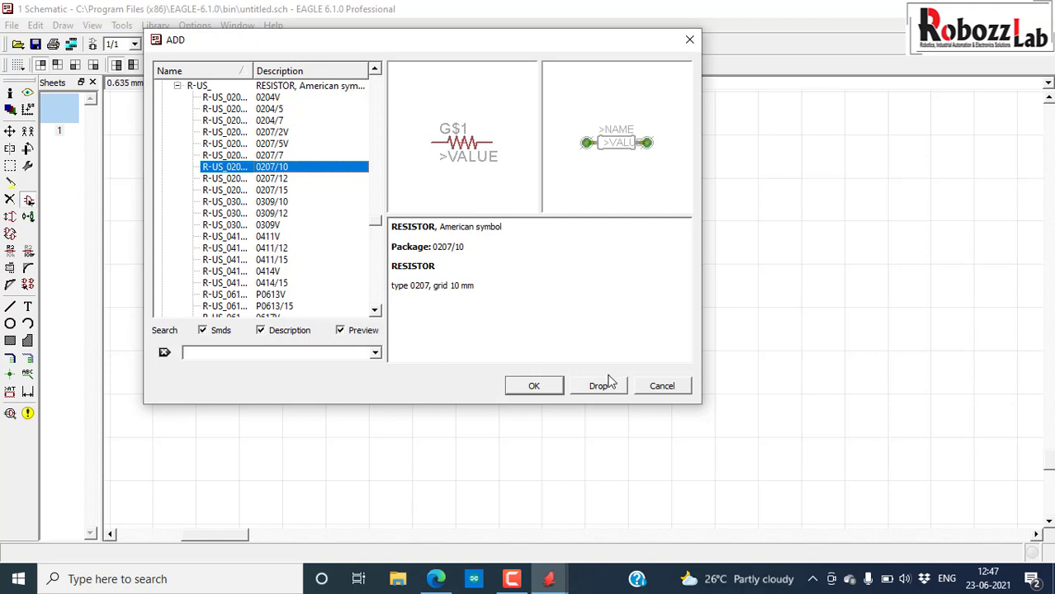
pyautogui.click(544, 389)
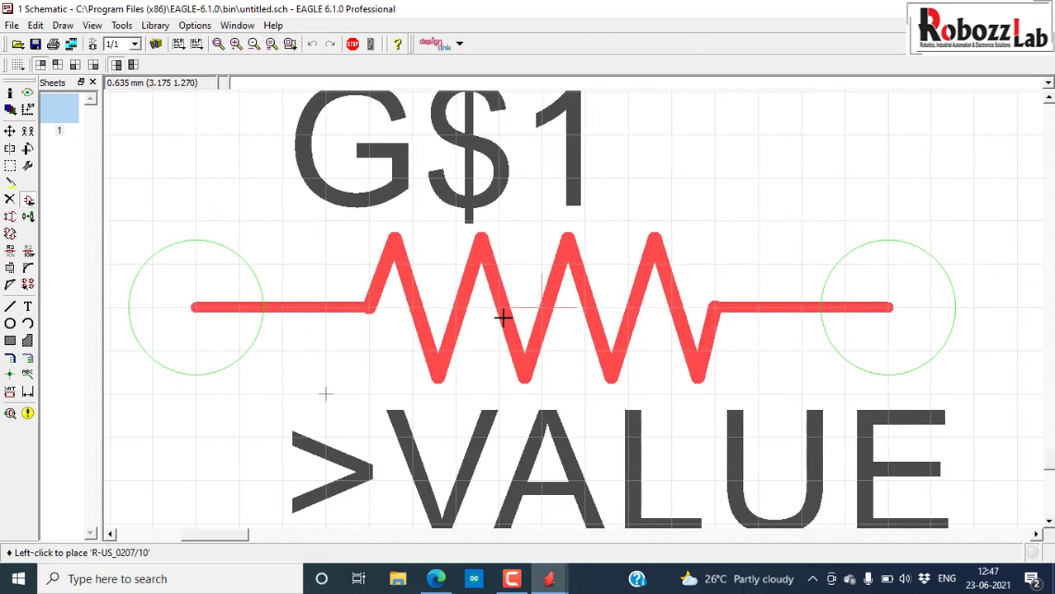
# Rotate the R-US_ 0207/10 resistor to a vertical orientation and place it in the upper-right area of the sheet.
pyautogui.scroll(-5, 502, 316)
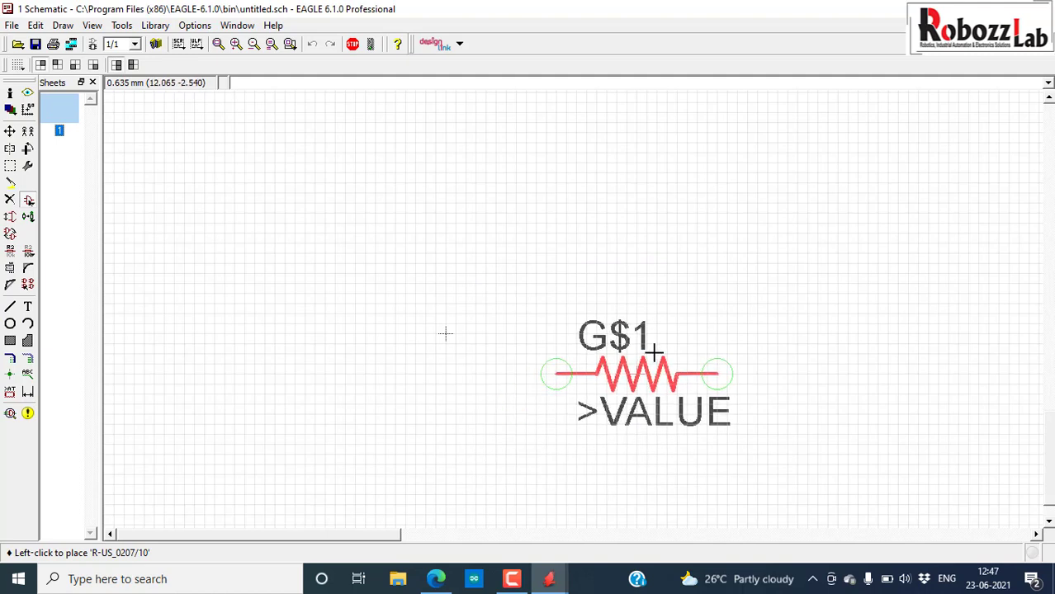
pyautogui.rightClick(723, 216)
pyautogui.rightClick(723, 216)
pyautogui.rightClick(723, 216)
pyautogui.rightClick(723, 216)
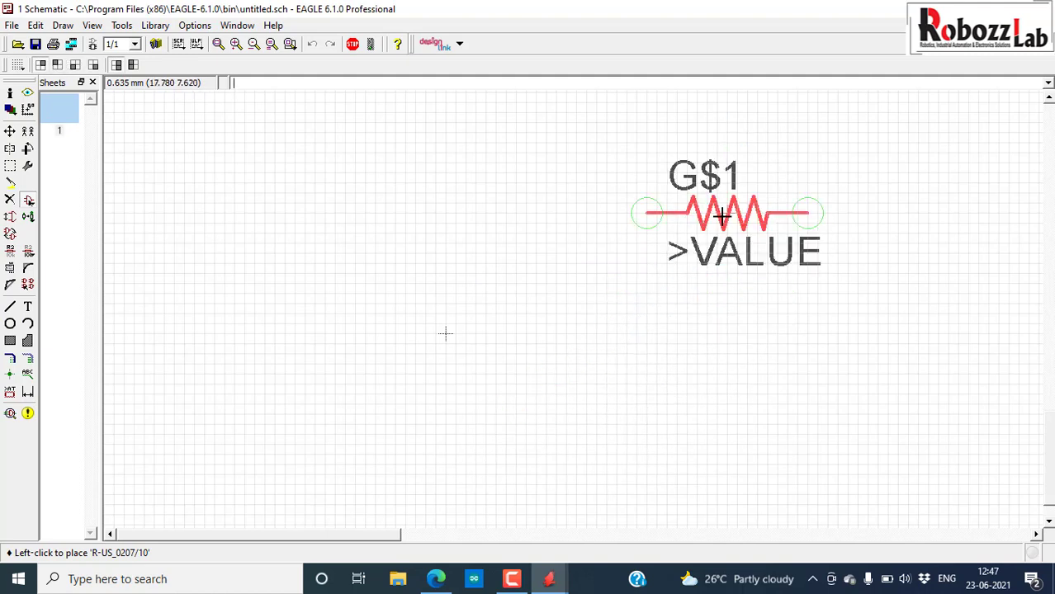
pyautogui.rightClick(722, 216)
pyautogui.rightClick(723, 217)
pyautogui.rightClick(723, 216)
pyautogui.rightClick(723, 216)
pyautogui.rightClick(723, 216)
pyautogui.rightClick(723, 217)
pyautogui.rightClick(723, 216)
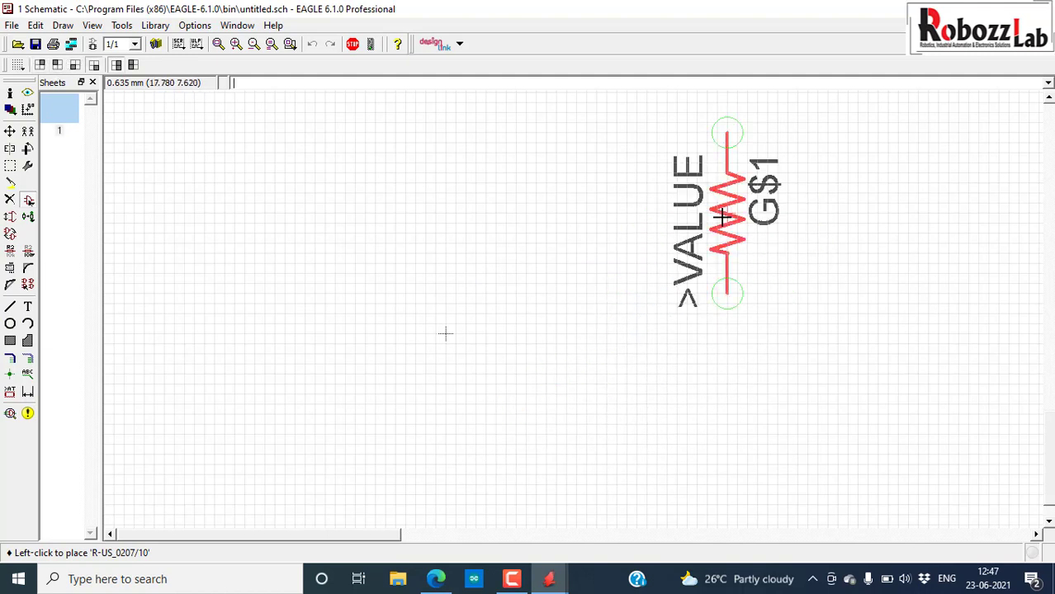
pyautogui.scroll(-2, 619, 246)
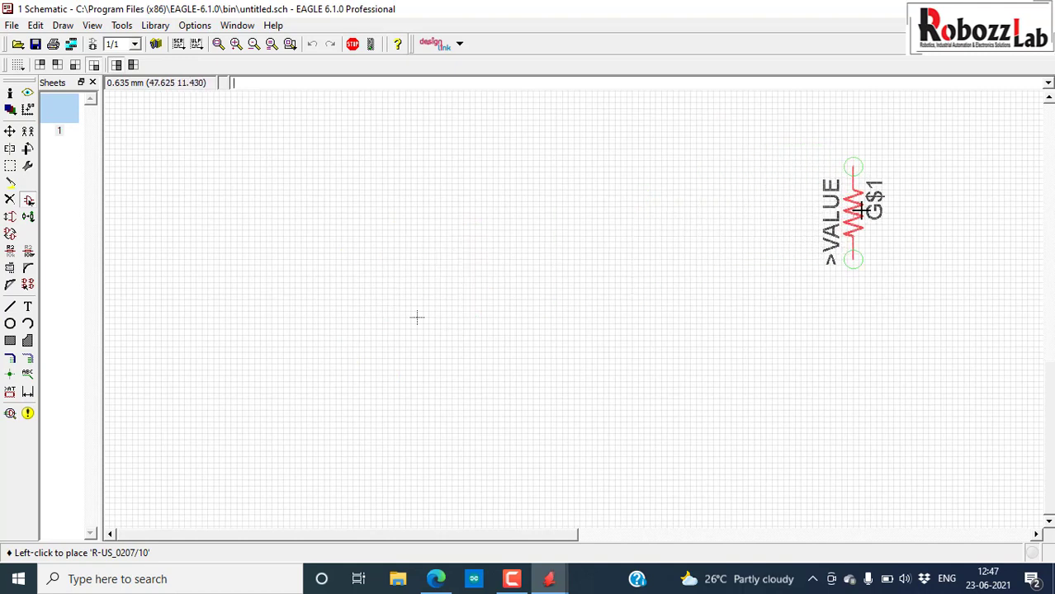
pyautogui.click(864, 213)
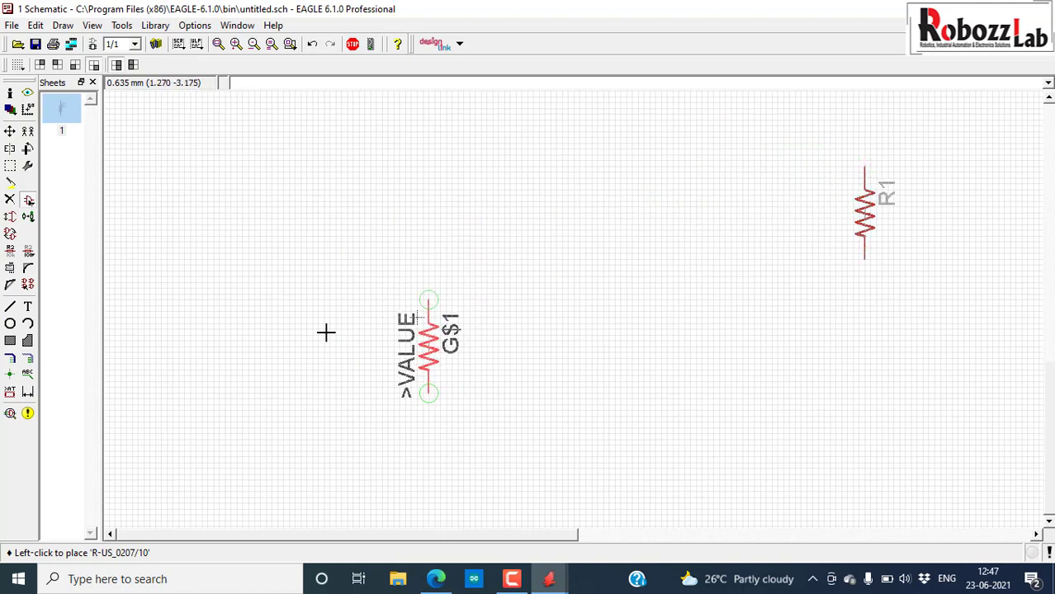
# Collapse the R-US_ resistor variants and the rcl library in the Add part browser, and close it without adding a part.
pyautogui.click(28, 201)
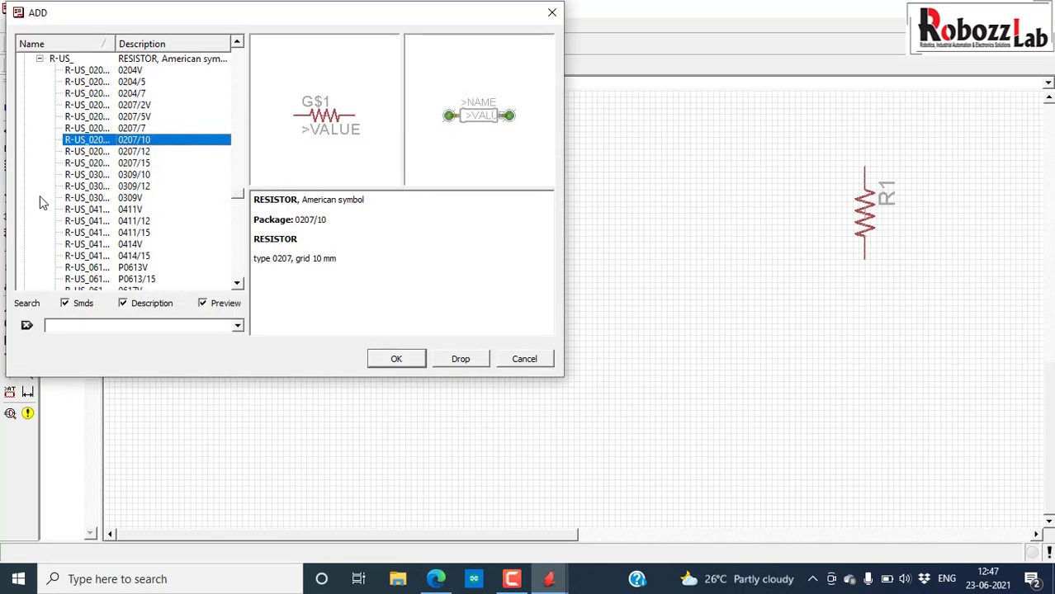
pyautogui.press('Left')
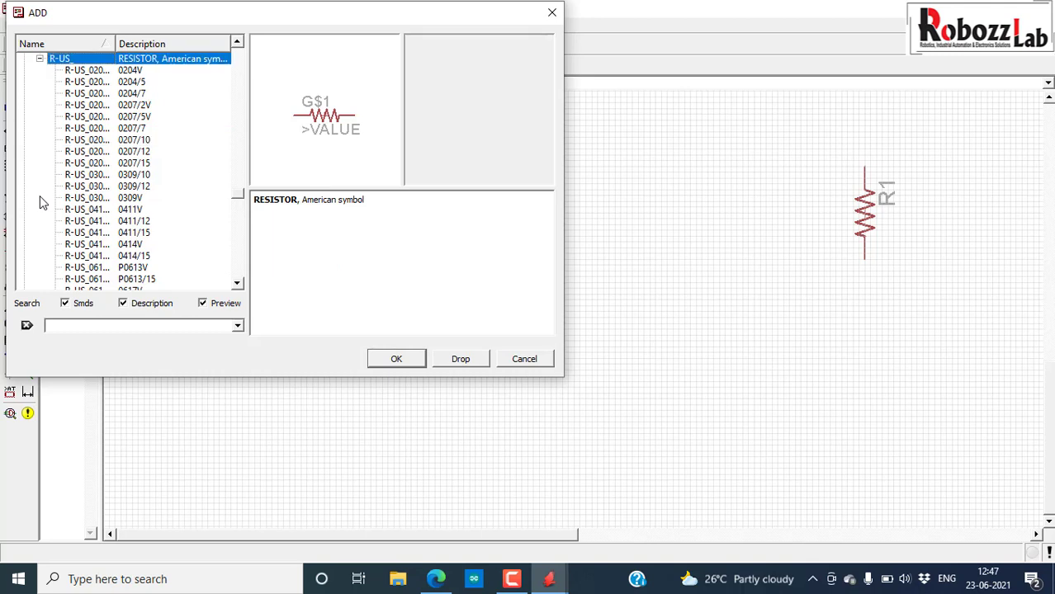
pyautogui.press('Left')
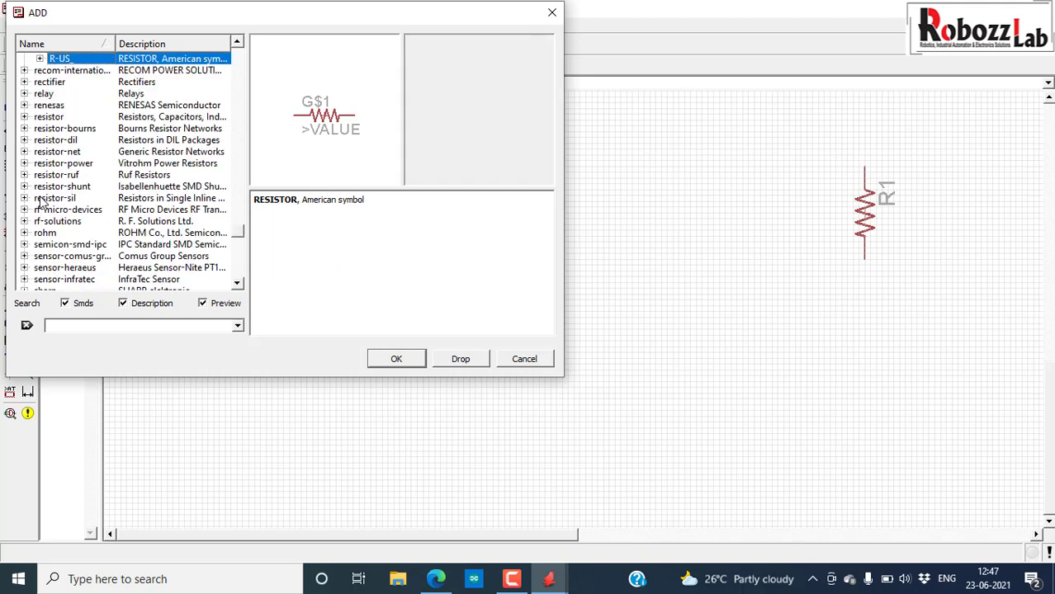
pyautogui.scroll(4, 128, 193)
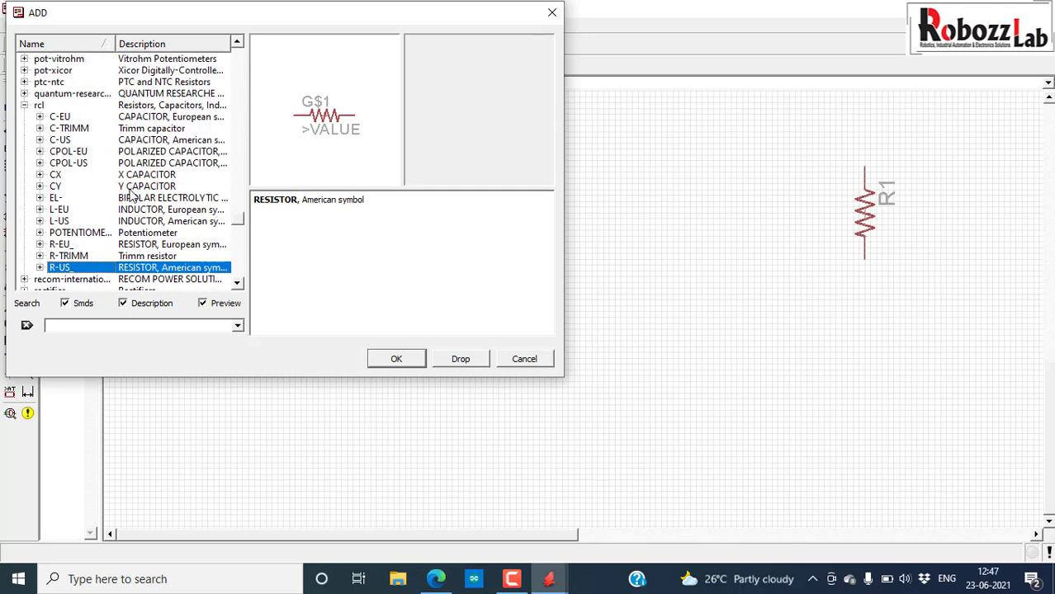
pyautogui.click(25, 105)
pyautogui.click(84, 199)
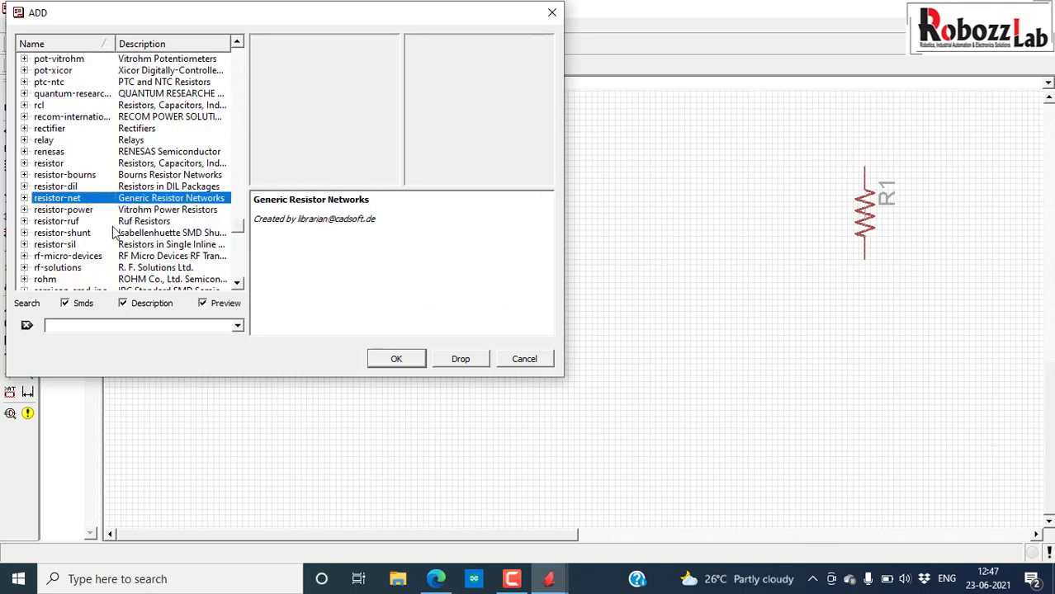
pyautogui.click(551, 13)
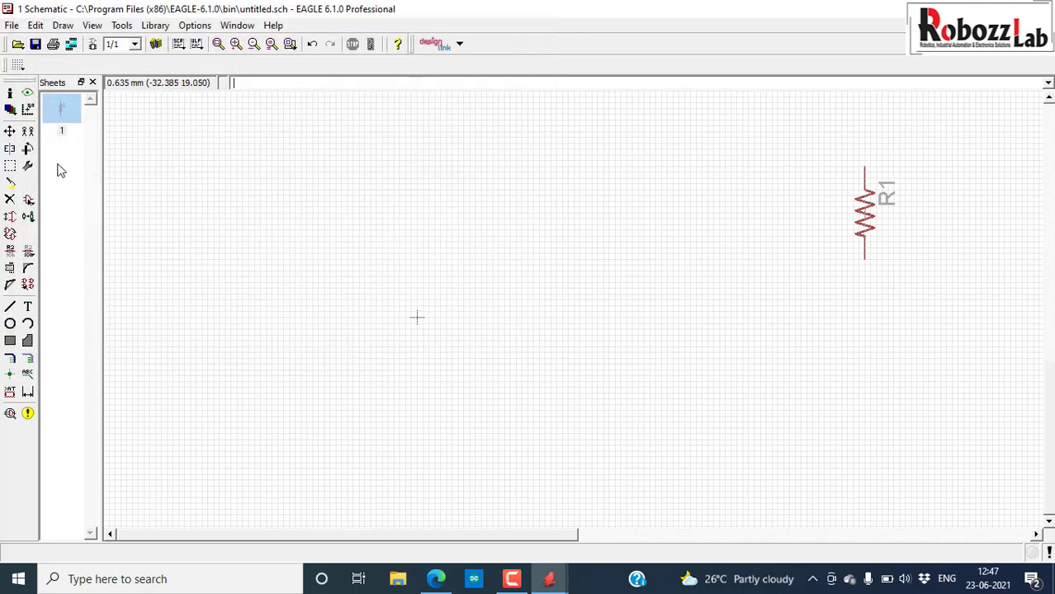
# Reopen the Add part browser, look through the neighbouring resistor libraries, and expand the rcl library.
pyautogui.click(28, 201)
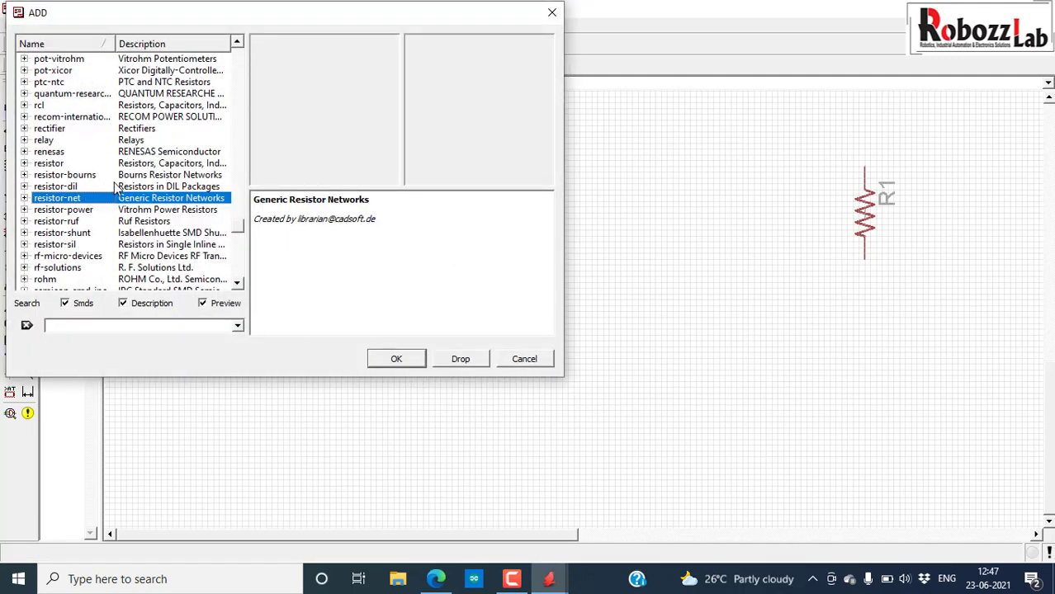
pyautogui.press('Down')
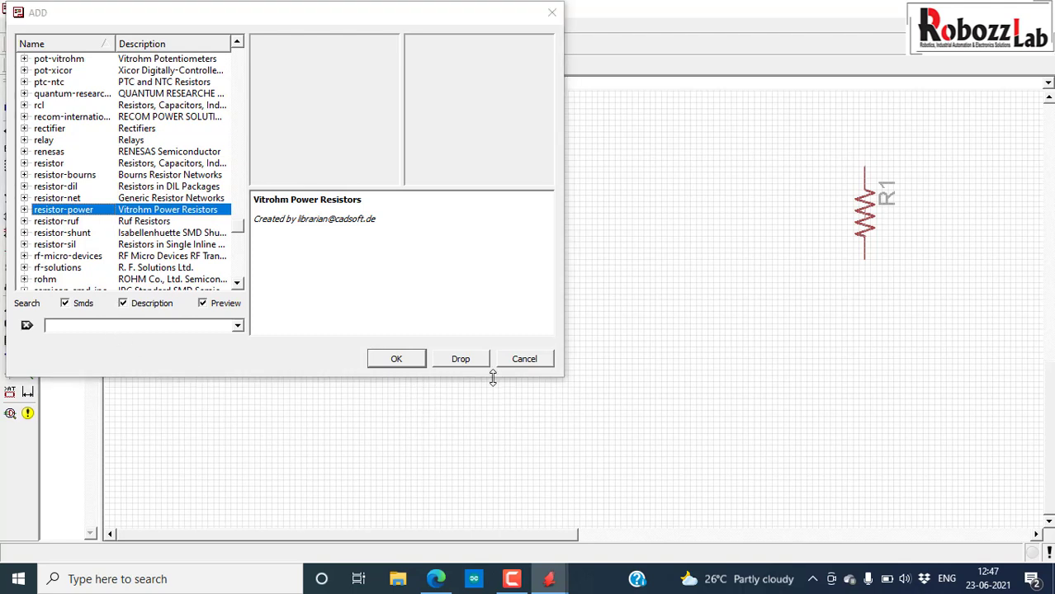
pyautogui.click(94, 152)
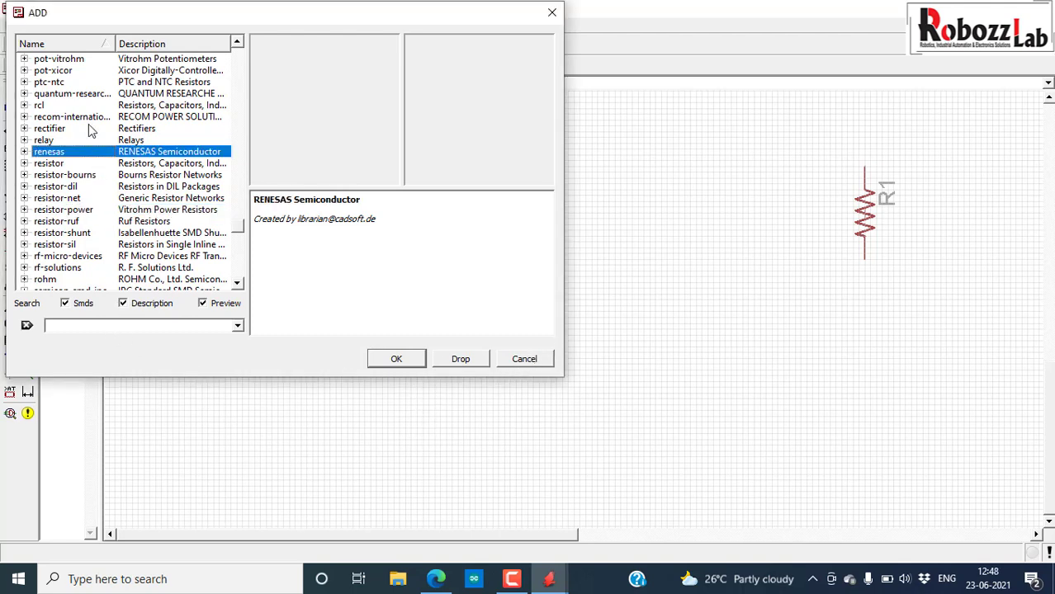
pyautogui.press('Down')
pyautogui.press('Down')
pyautogui.press('Down')
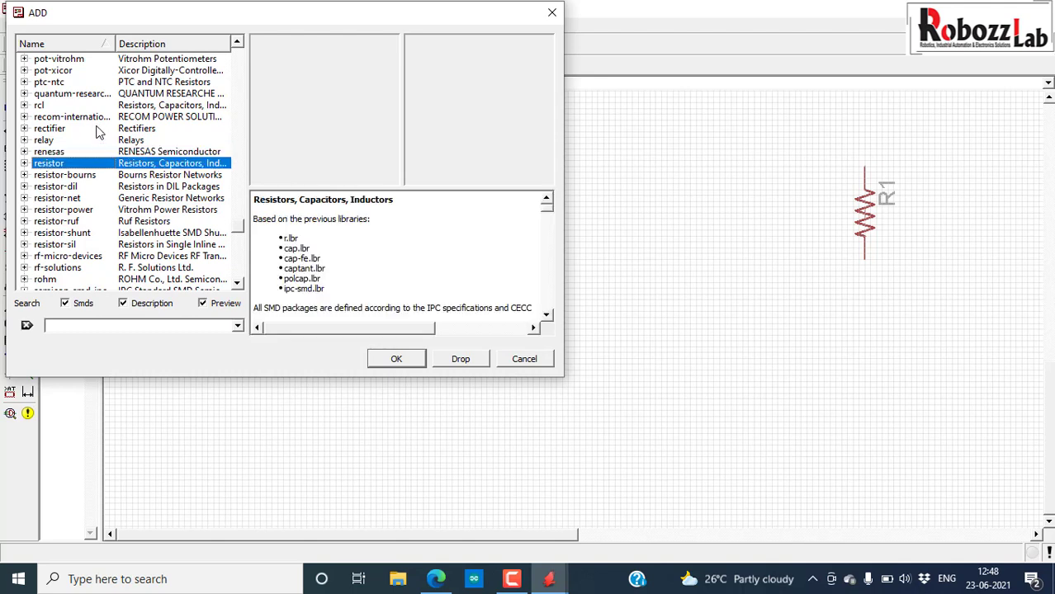
pyautogui.click(61, 107)
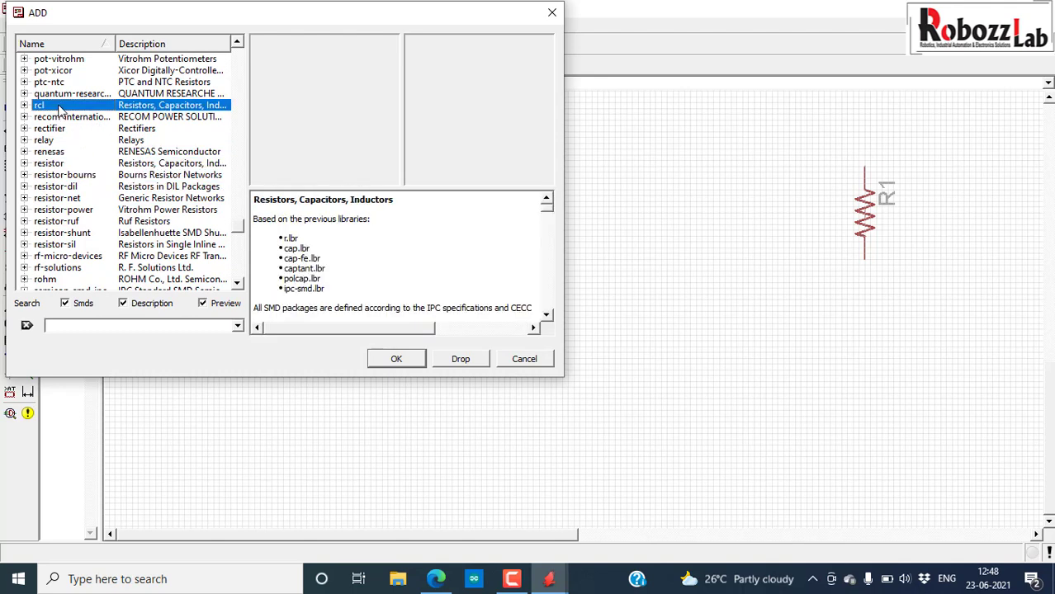
pyautogui.click(24, 106)
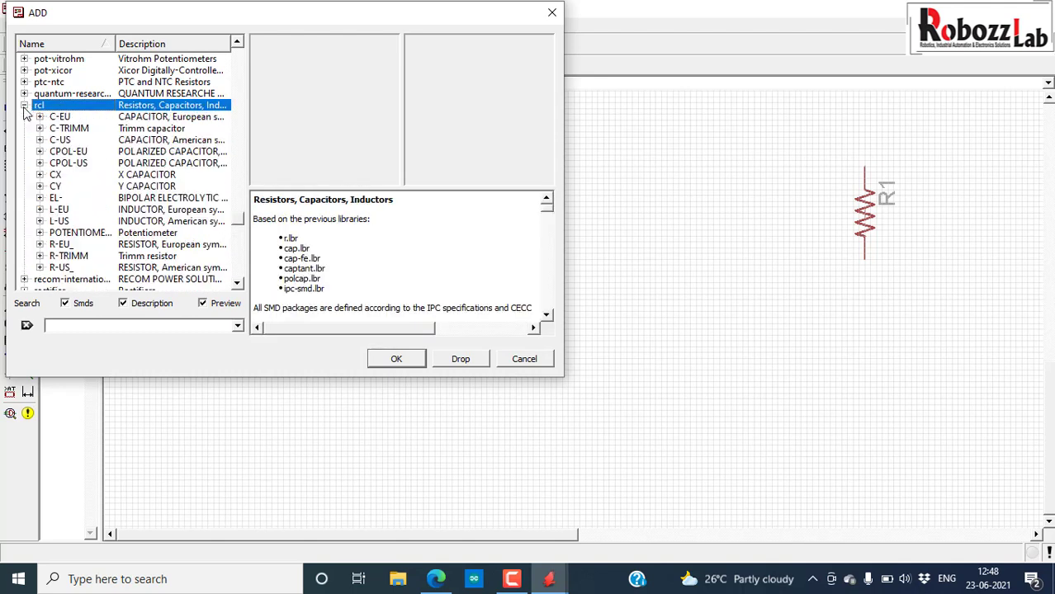
# Compare the CPOL-EU and CPOL-US polarized capacitors, and expand the CPOL-US package list to its E2,5 variants.
pyautogui.click(200, 152)
pyautogui.click(197, 164)
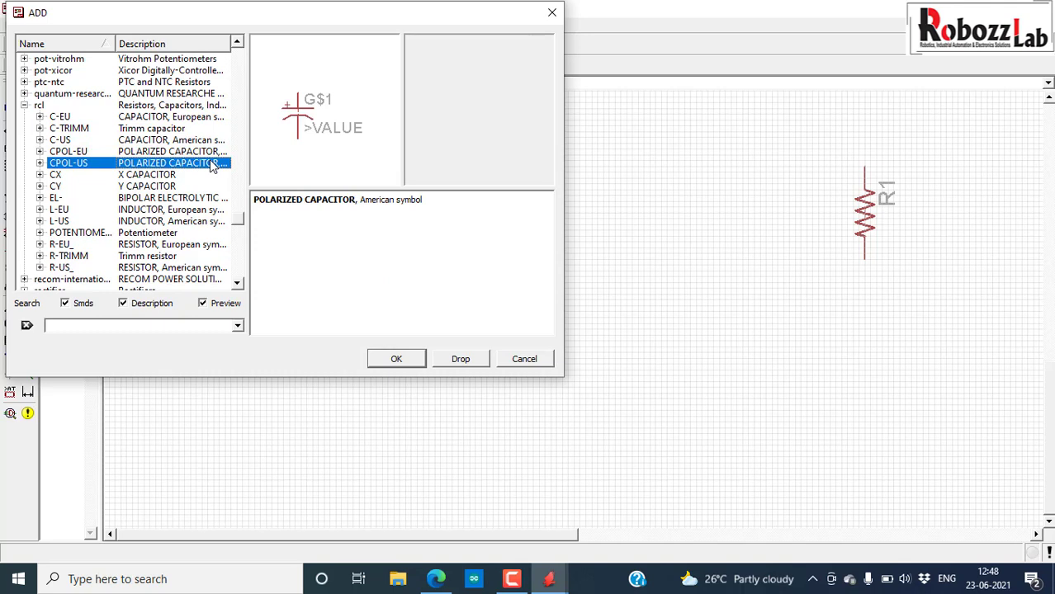
pyautogui.click(40, 163)
pyautogui.scroll(2, 140, 172)
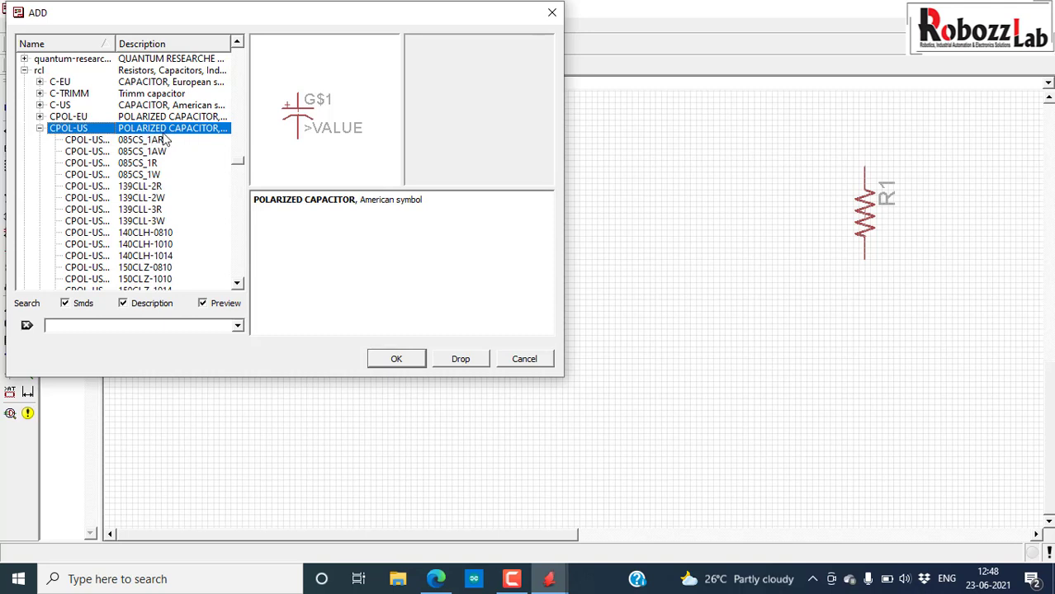
pyautogui.scroll(-2, 172, 211)
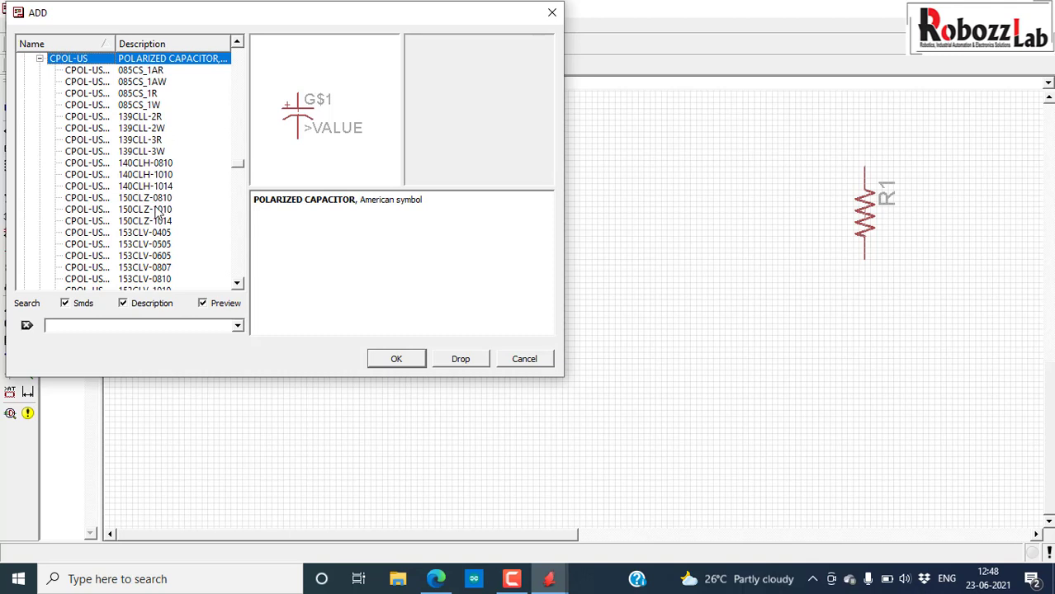
pyautogui.scroll(-6, 154, 239)
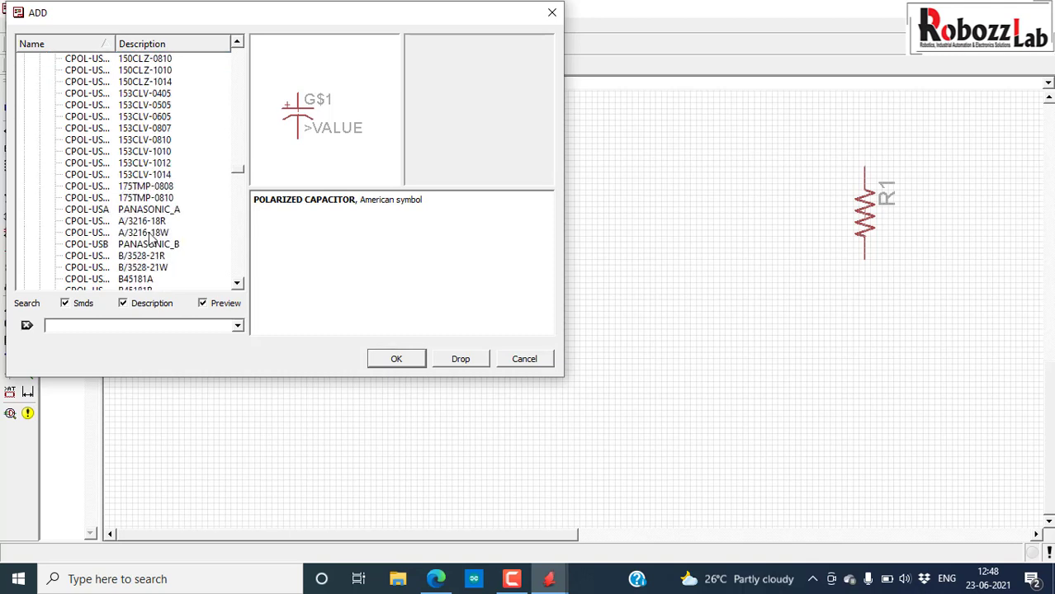
pyautogui.scroll(-6, 157, 252)
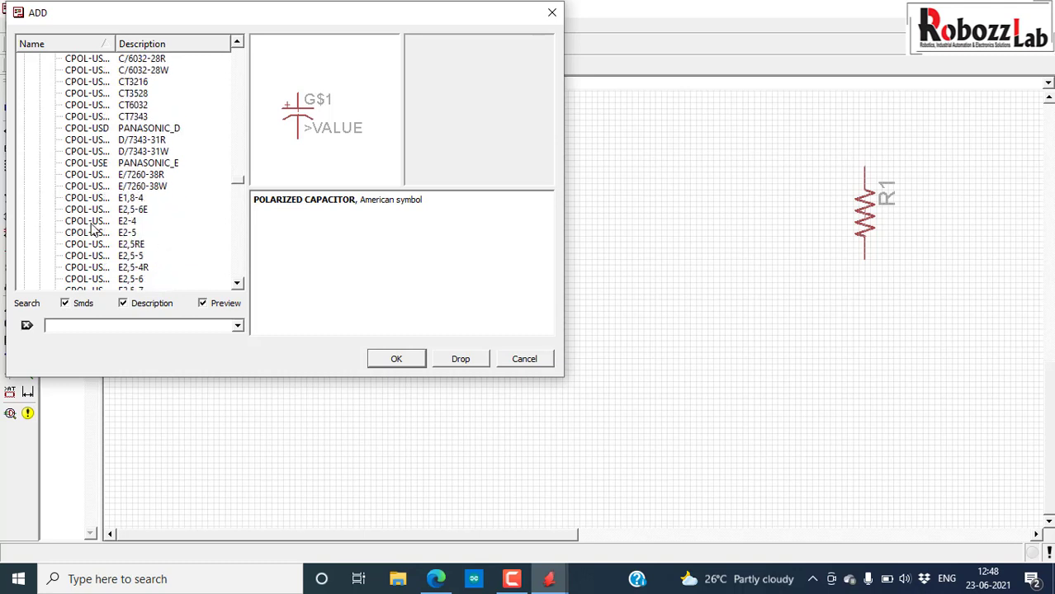
pyautogui.scroll(-2, 139, 241)
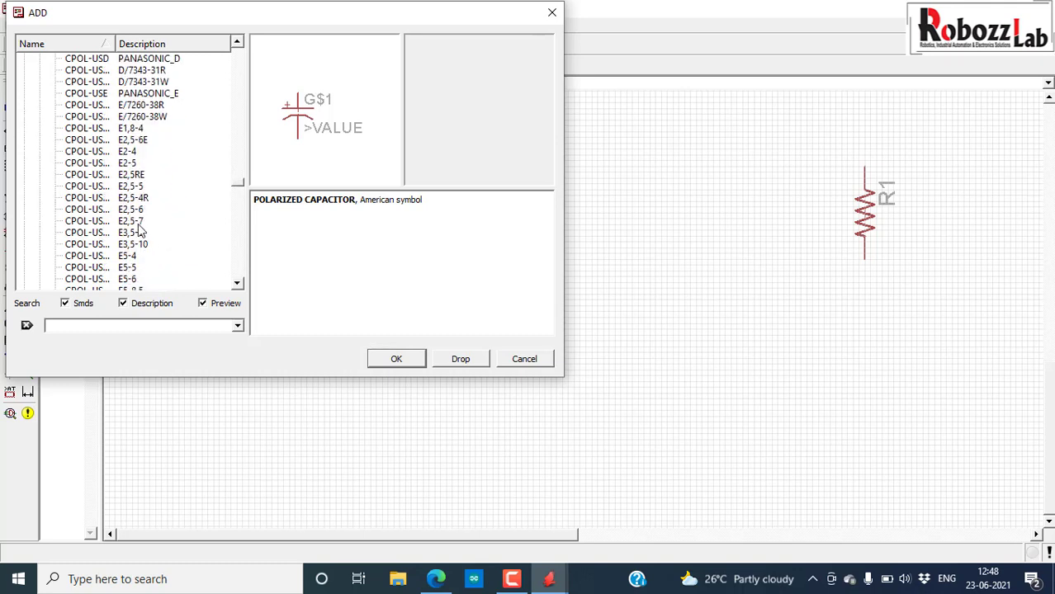
# Compare the E2,5-6 and E2,5-5 packages, and place a CPOL-US capacitor with package E2,5-5 directly below resistor R1.
pyautogui.click(137, 210)
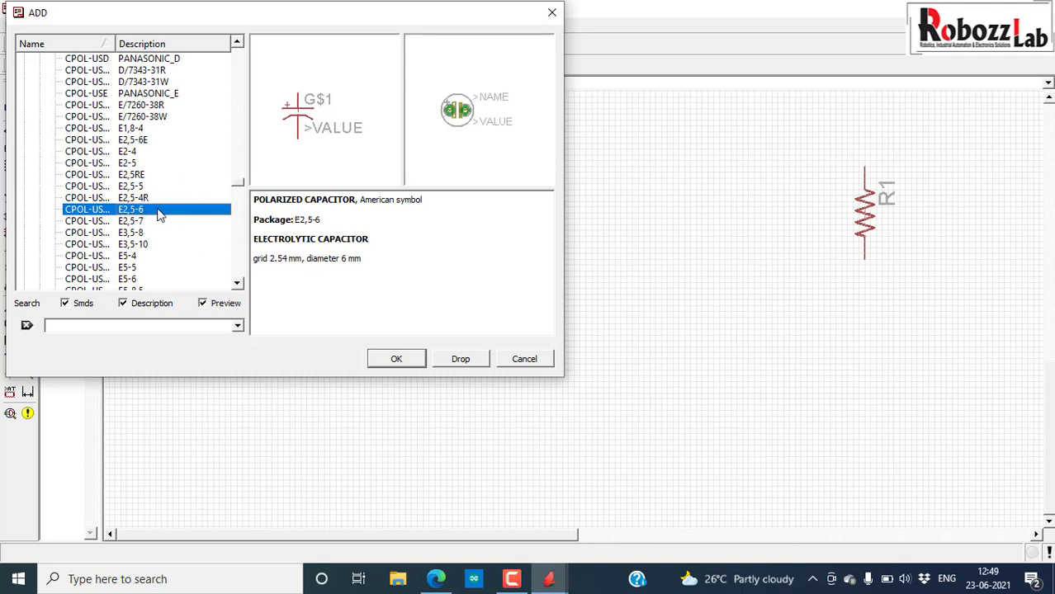
pyautogui.click(132, 187)
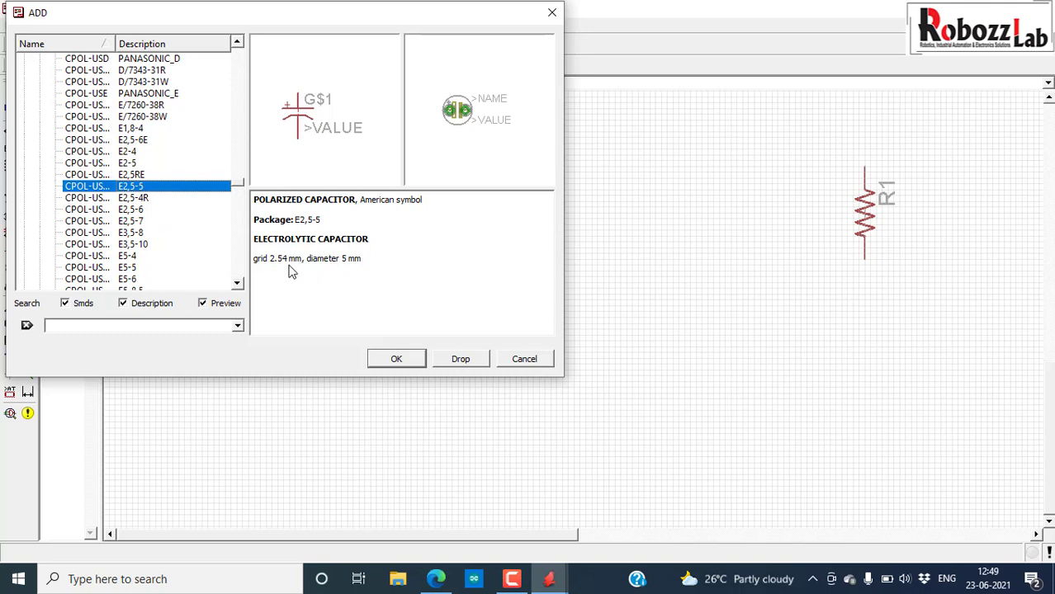
pyautogui.click(397, 359)
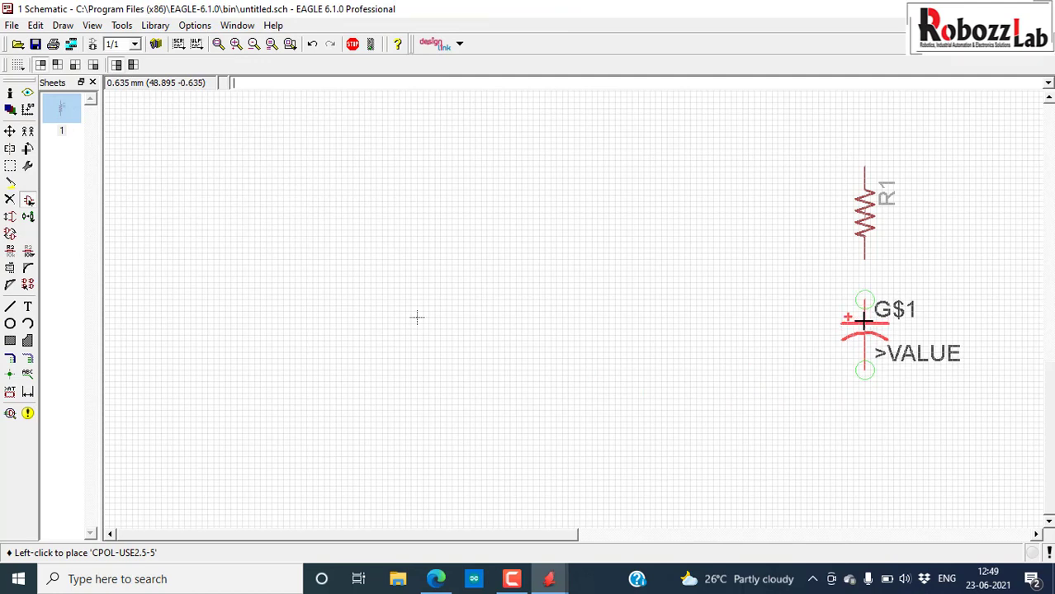
pyautogui.click(864, 320)
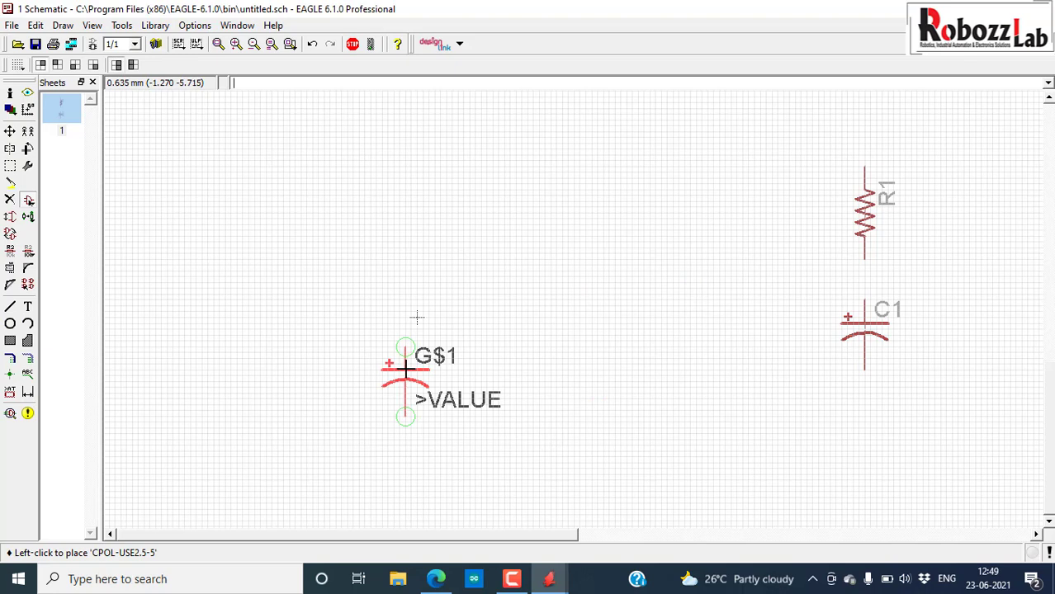
# Switch to Microsoft Edge to check the type of capacitor C2 in the LED flasher diagram, returning to EAGLE's Add part browser.
pyautogui.click(435, 580)
pyautogui.click(290, 13)
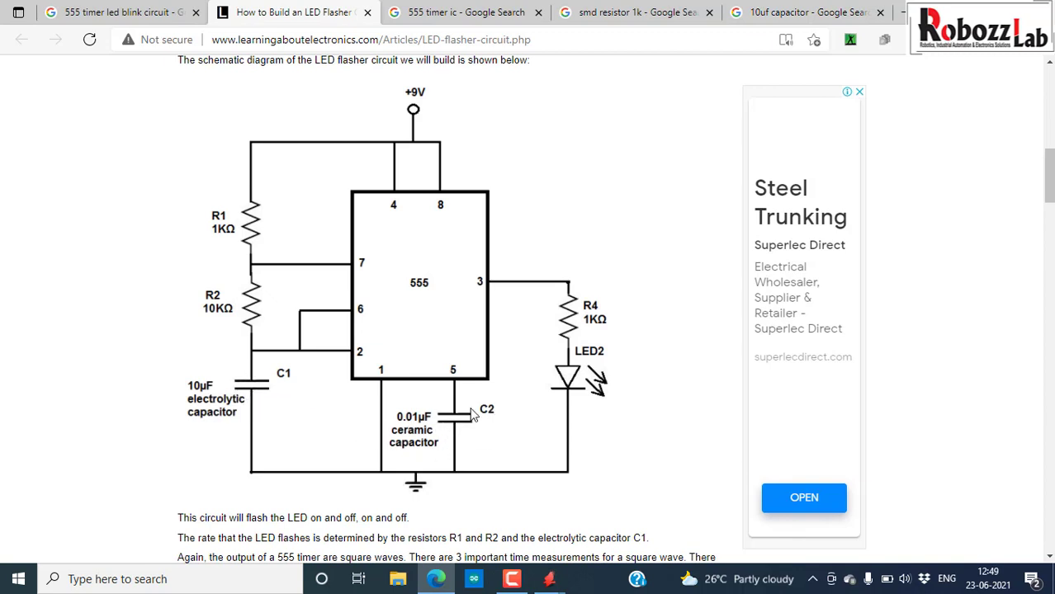
pyautogui.hotkey('alt', 'Tab')
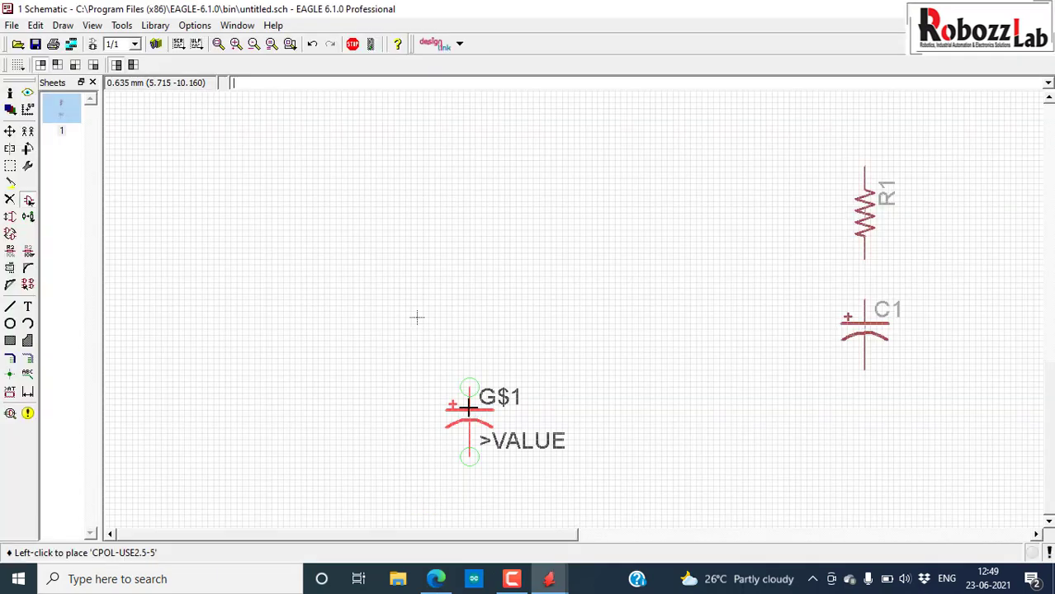
pyautogui.click(28, 201)
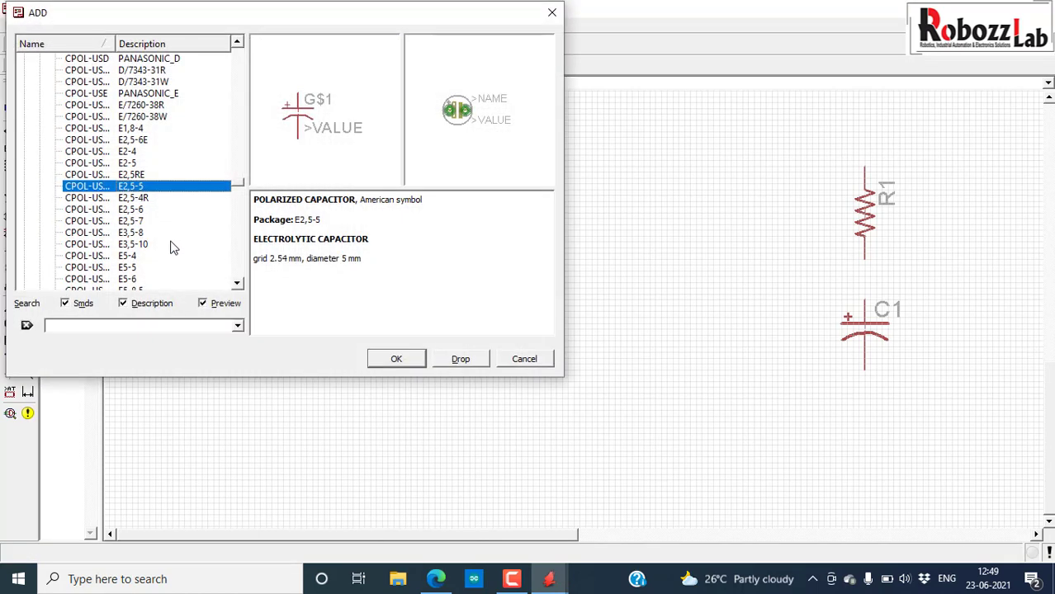
pyautogui.hotkey('alt', 'Tab')
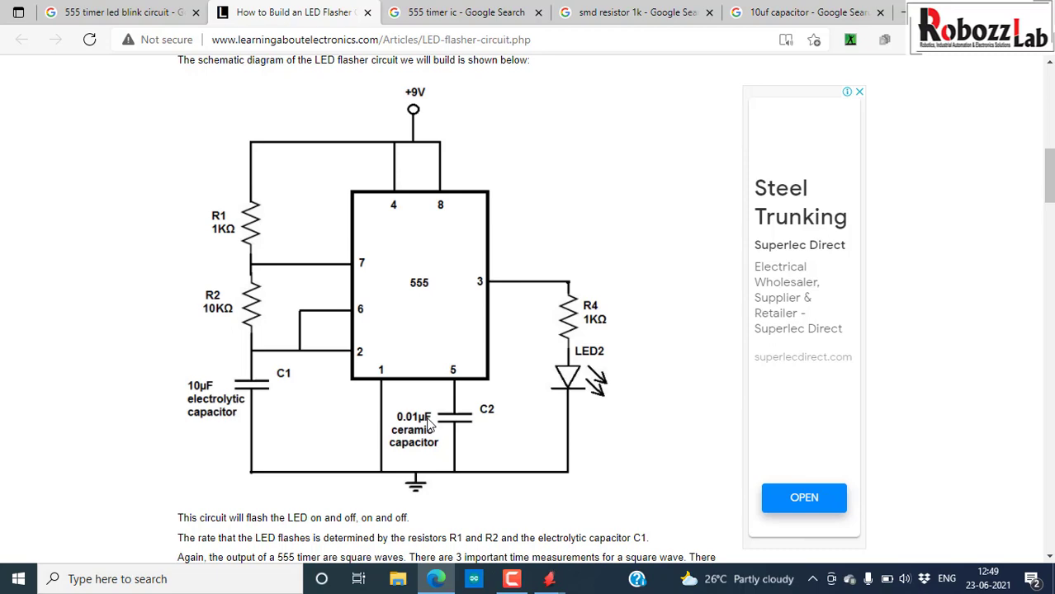
pyautogui.hotkey('alt', 'Tab')
# Collapse the CPOL-US package list, view the C-EU capacitor symbol, and select the American-symbol C-US capacitor in the rcl library.
pyautogui.scroll(5, 174, 212)
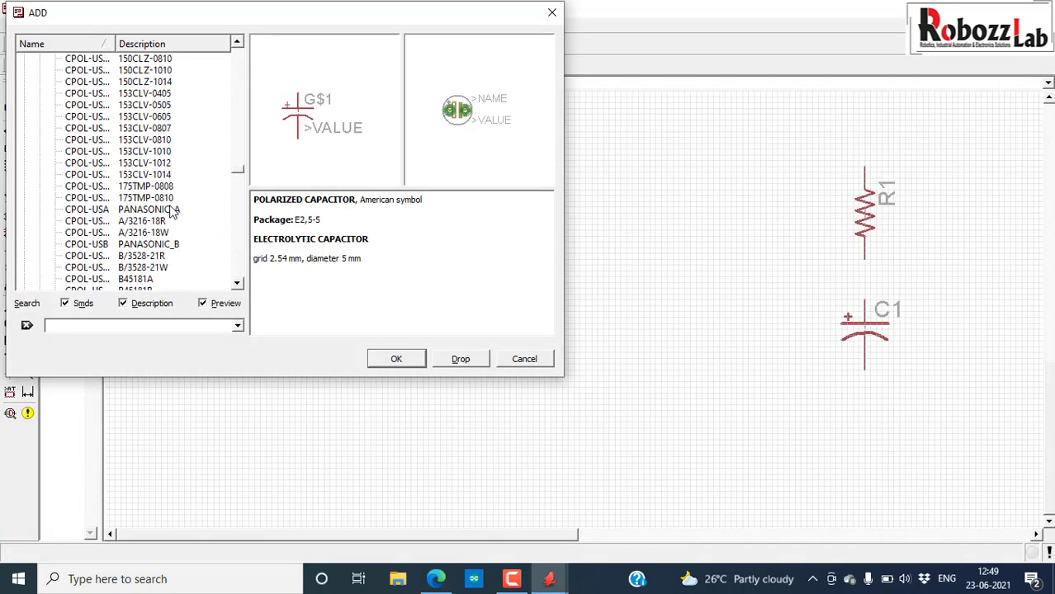
pyautogui.scroll(8, 174, 211)
pyautogui.click(39, 233)
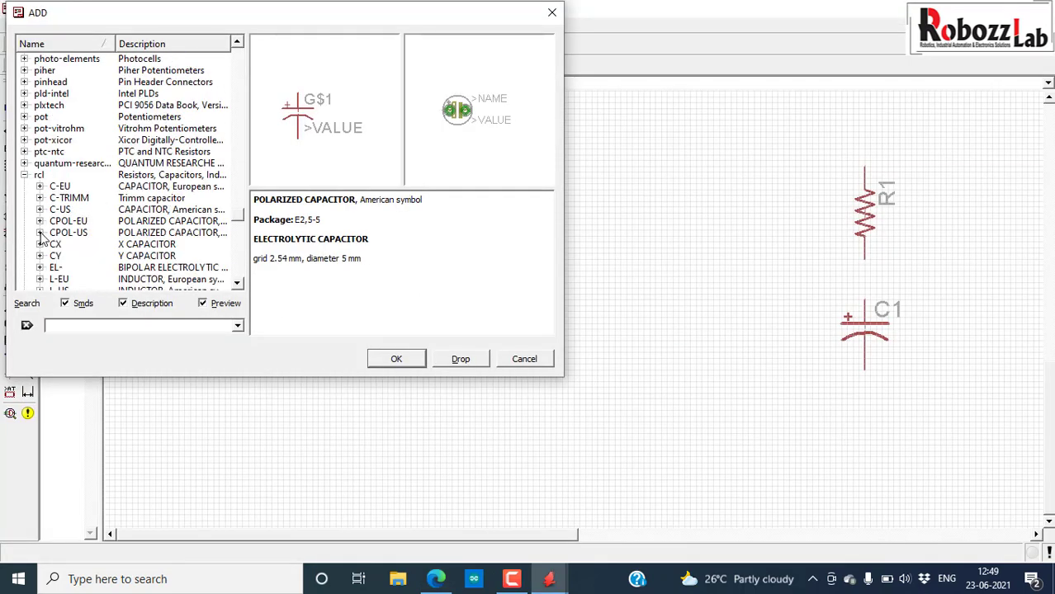
pyautogui.click(185, 188)
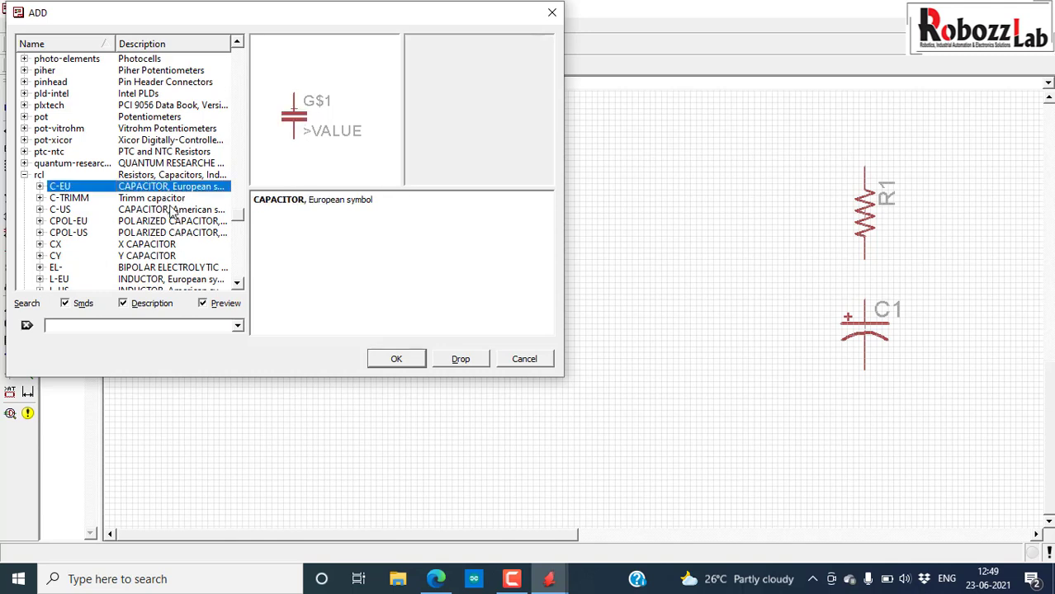
pyautogui.click(155, 211)
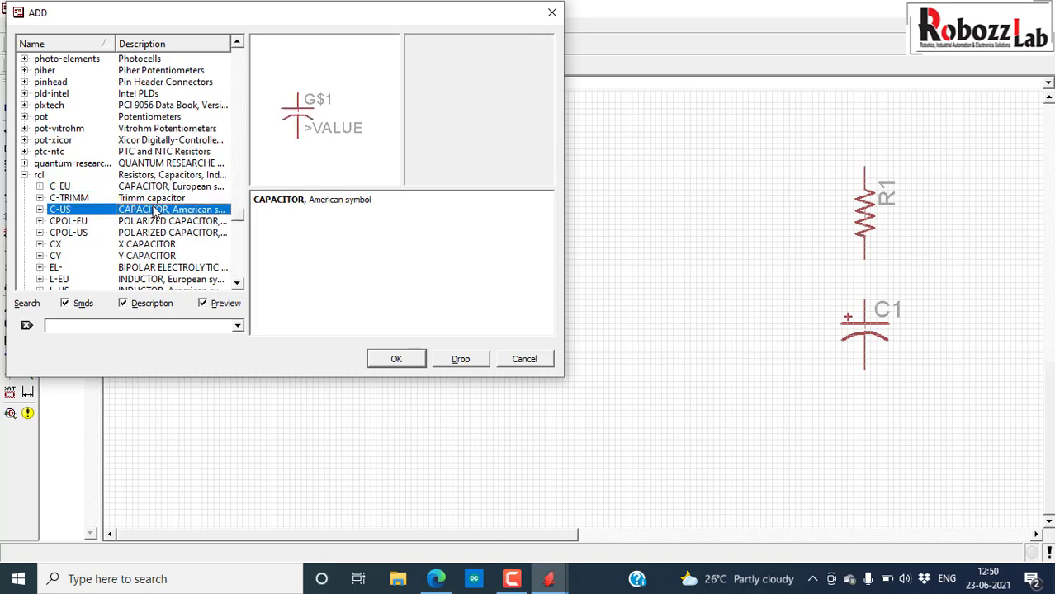
# Compare the package variants of the European-symbol C-EU capacitor from C025-024X044 to C050-025X075 in the rcl library.
pyautogui.click(121, 188)
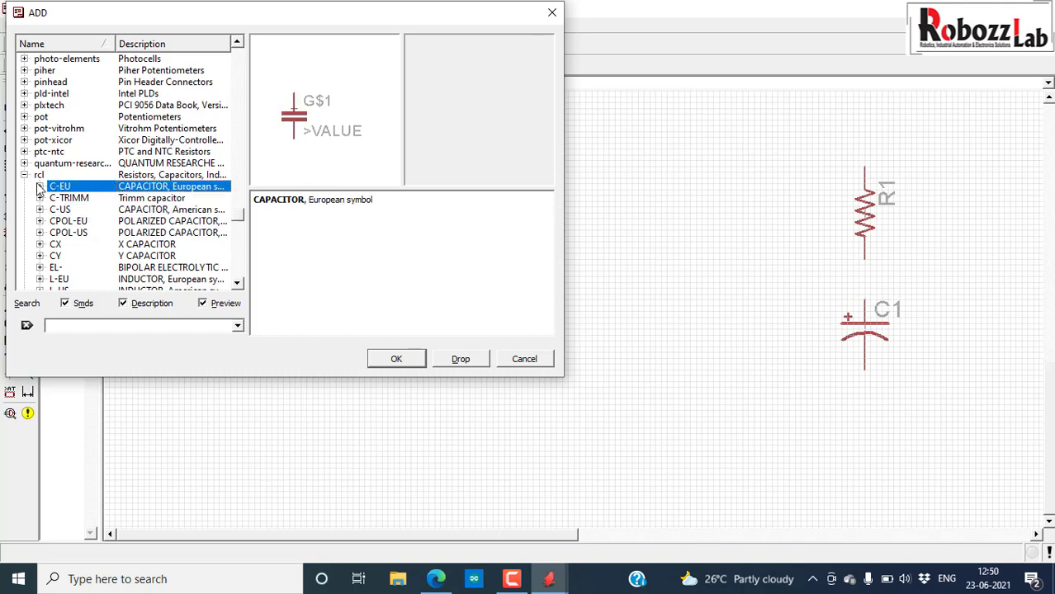
pyautogui.click(39, 187)
pyautogui.click(151, 72)
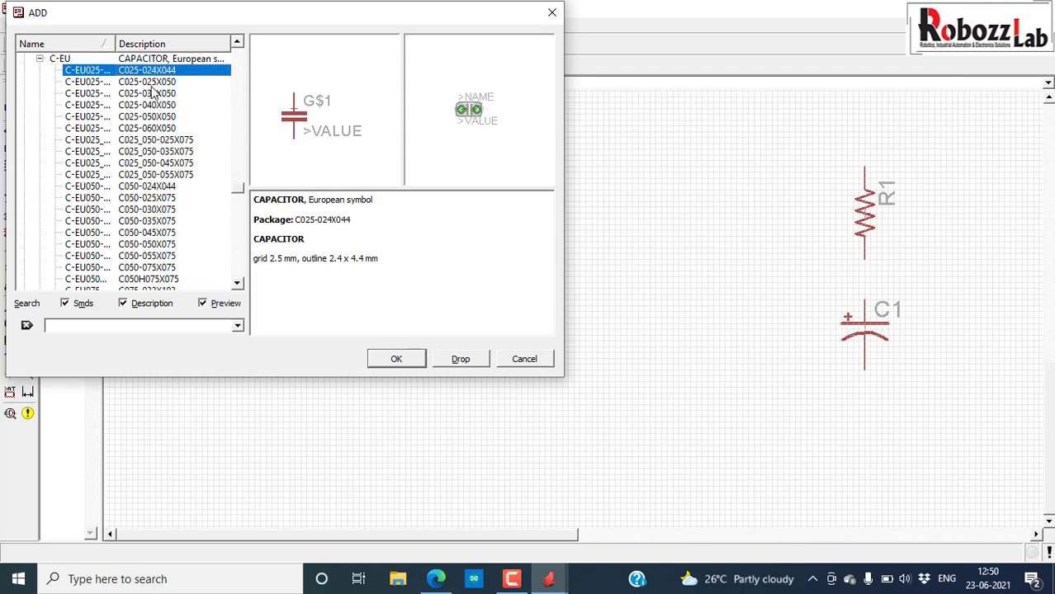
pyautogui.click(157, 93)
pyautogui.click(157, 105)
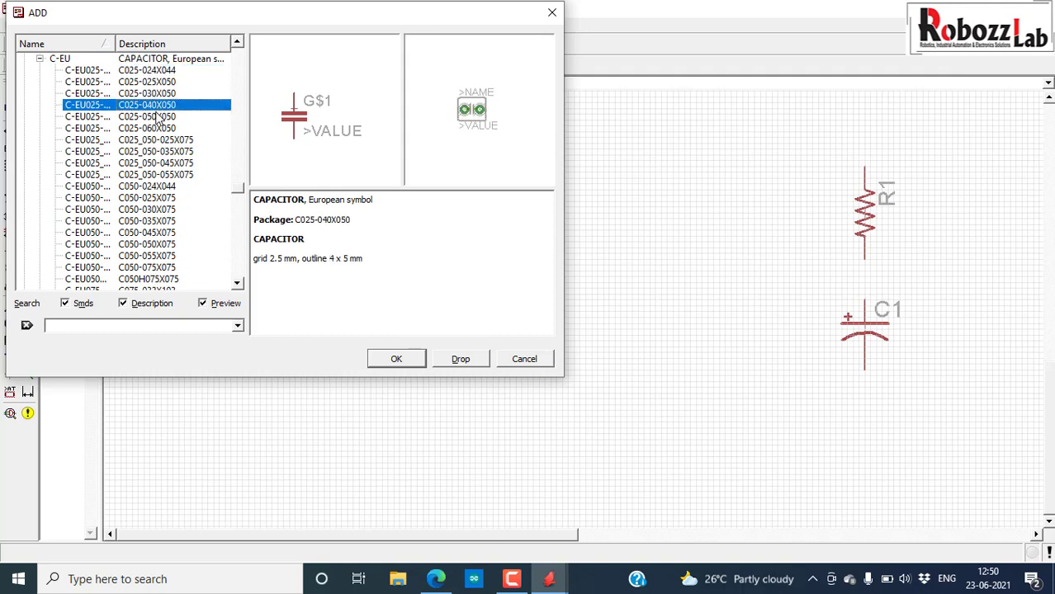
pyautogui.click(157, 117)
pyautogui.click(158, 128)
pyautogui.click(159, 140)
pyautogui.click(160, 151)
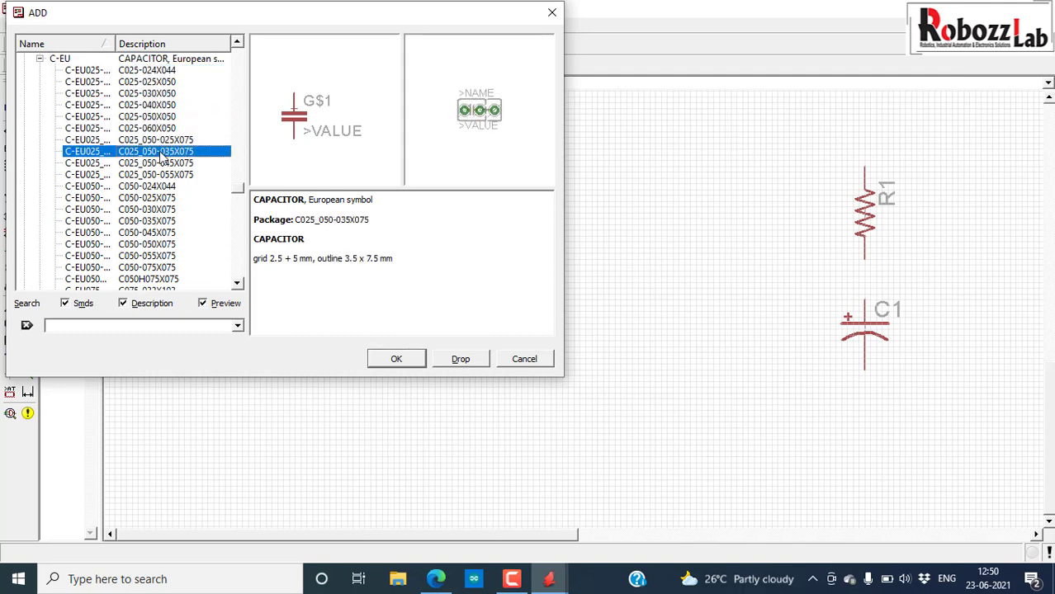
pyautogui.click(163, 162)
pyautogui.click(163, 174)
pyautogui.click(165, 185)
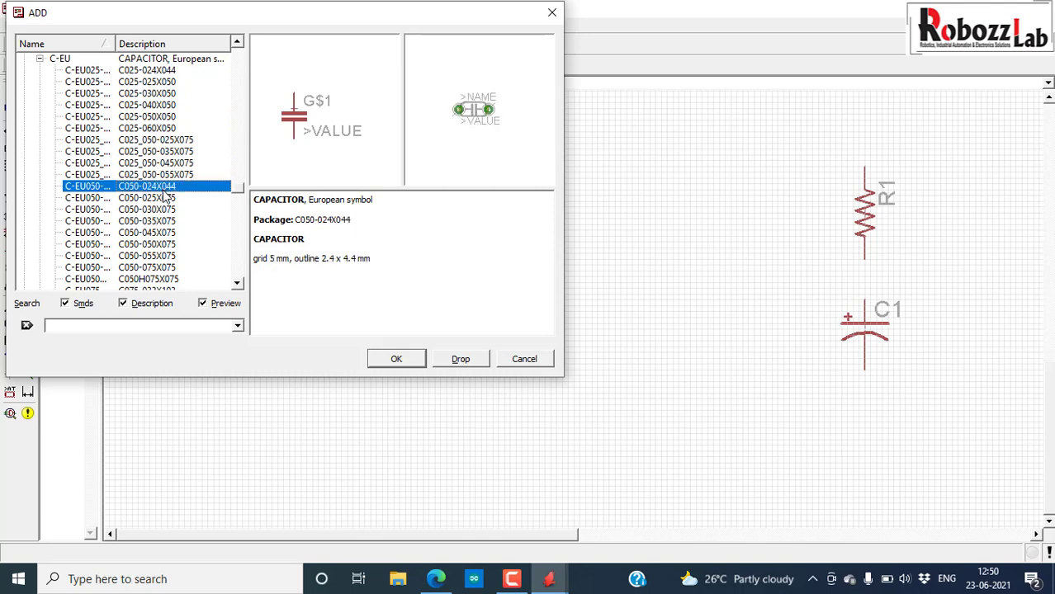
pyautogui.click(166, 198)
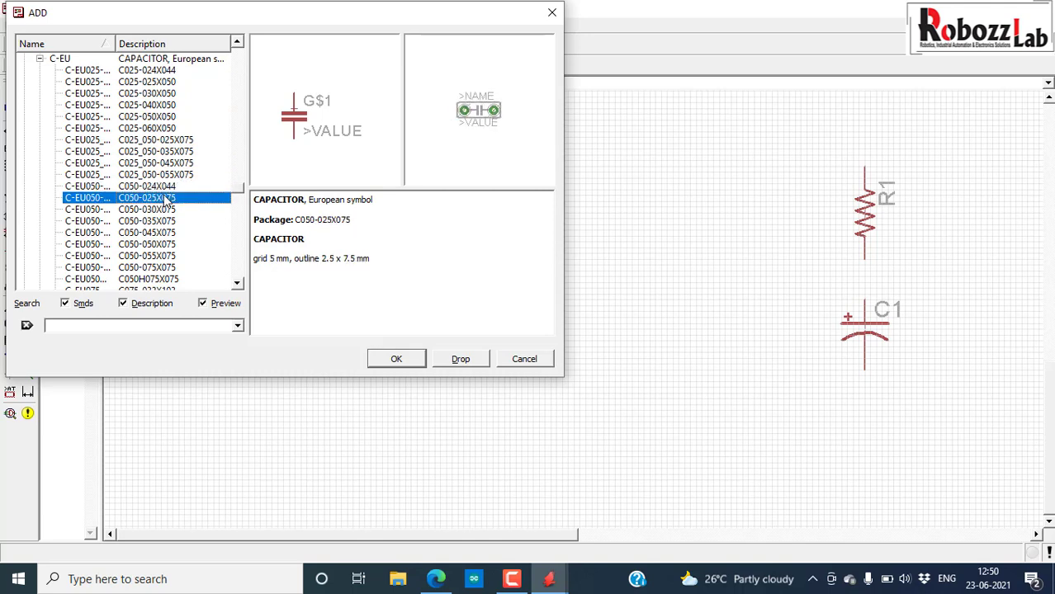
# Place a C-EU capacitor with package C050-024X044 level with capacitor C1, to its left.
pyautogui.click(168, 188)
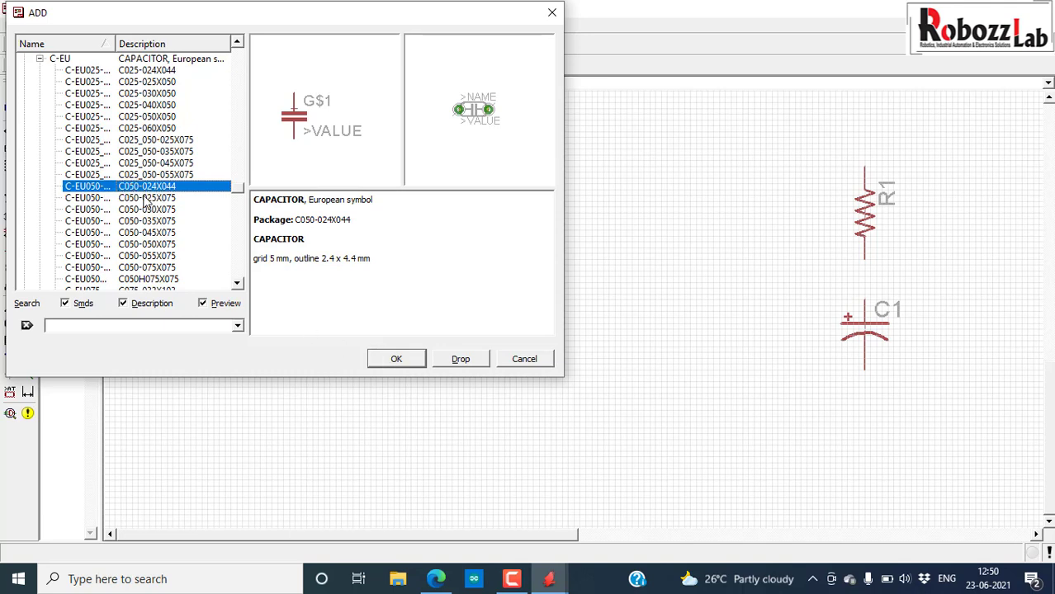
pyautogui.click(394, 363)
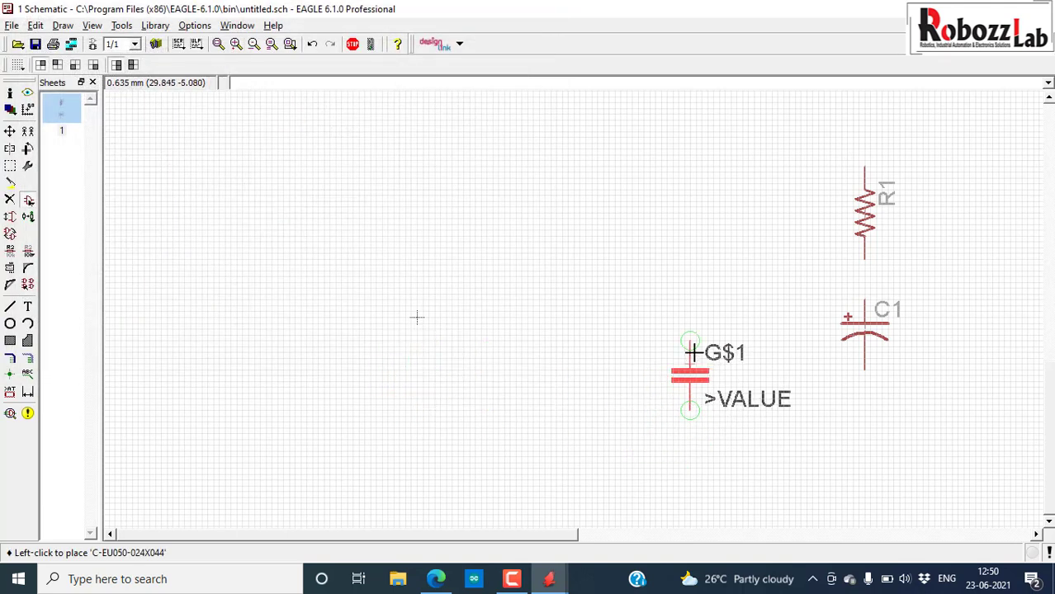
pyautogui.click(724, 322)
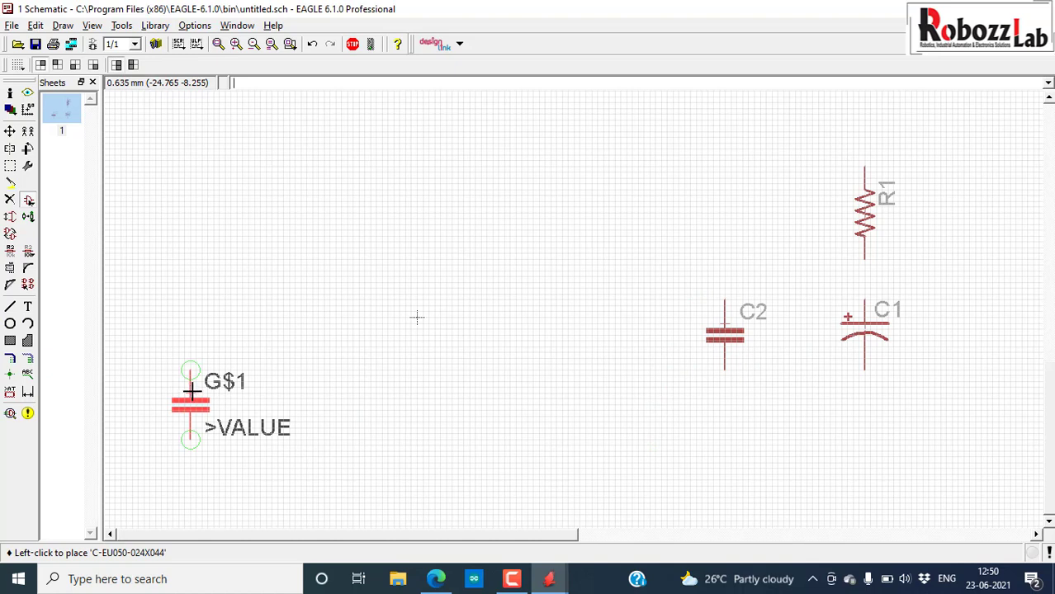
# Switch to Microsoft Edge to check the LED flasher diagram, and return to EAGLE to collapse the rcl library in the Add part browser.
pyautogui.hotkey('alt', 'Tab')
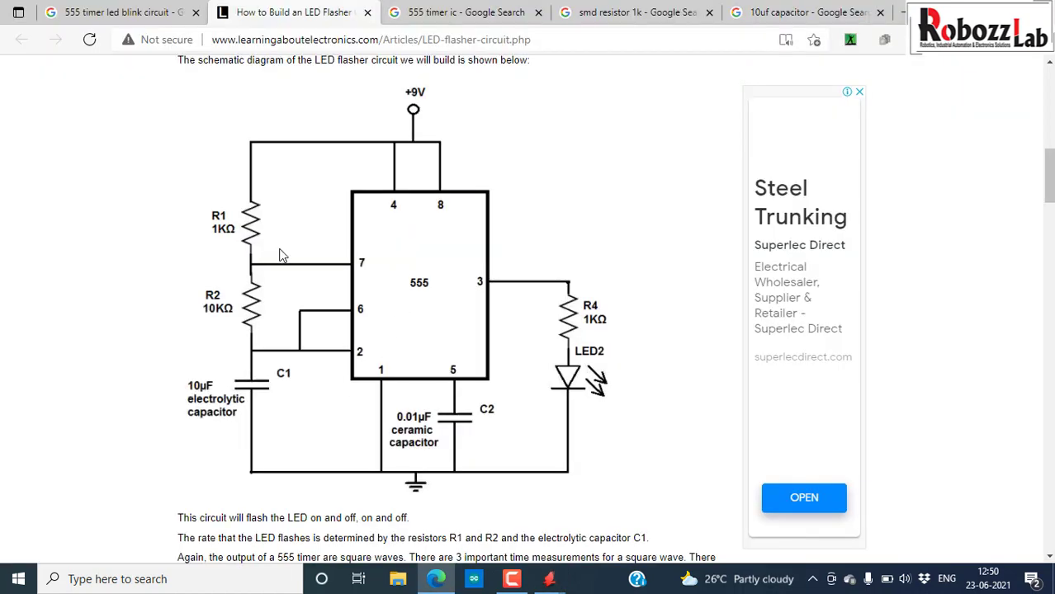
pyautogui.hotkey('alt', 'Tab')
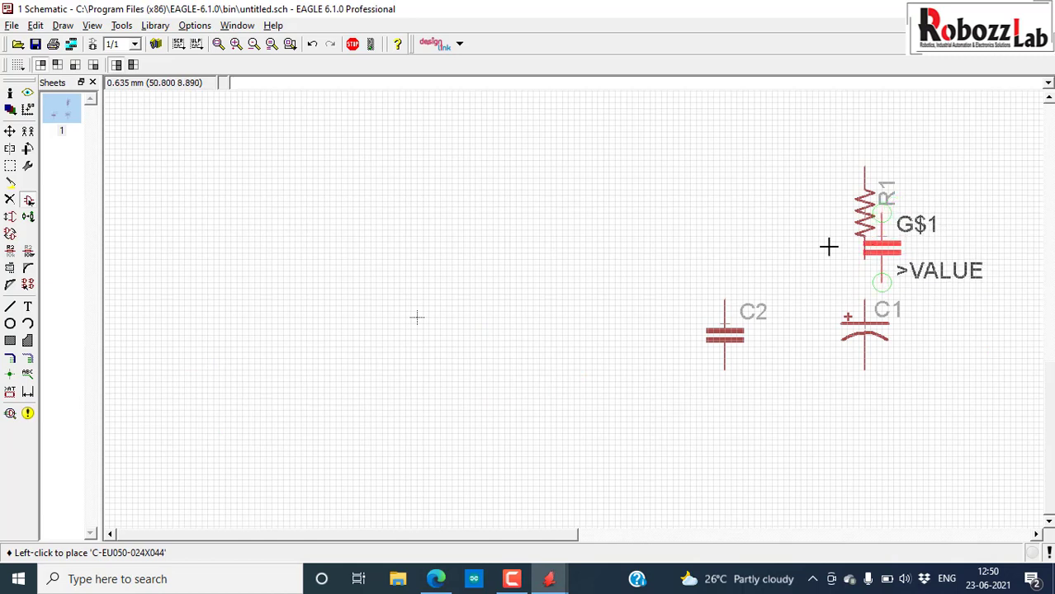
pyautogui.click(33, 203)
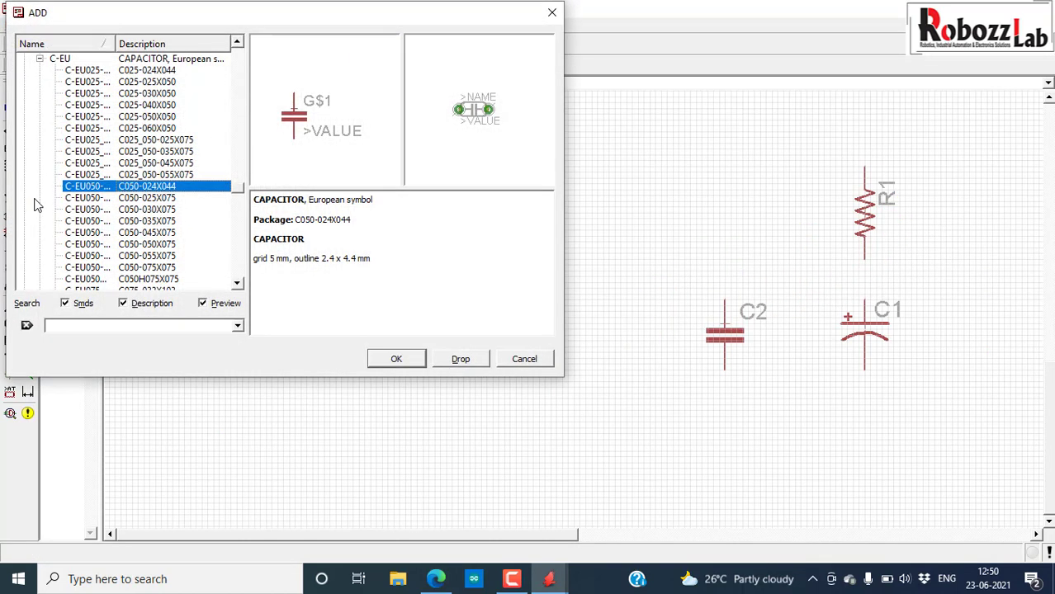
pyautogui.press('Left')
pyautogui.press('Left')
pyautogui.press('Left')
pyautogui.press('Left')
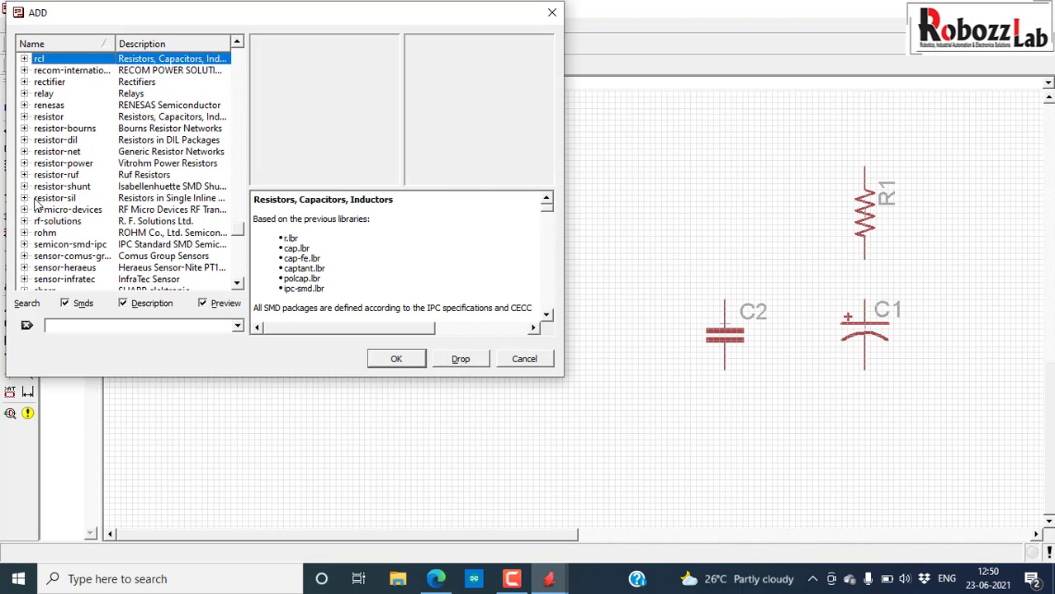
pyautogui.scroll(3, 87, 183)
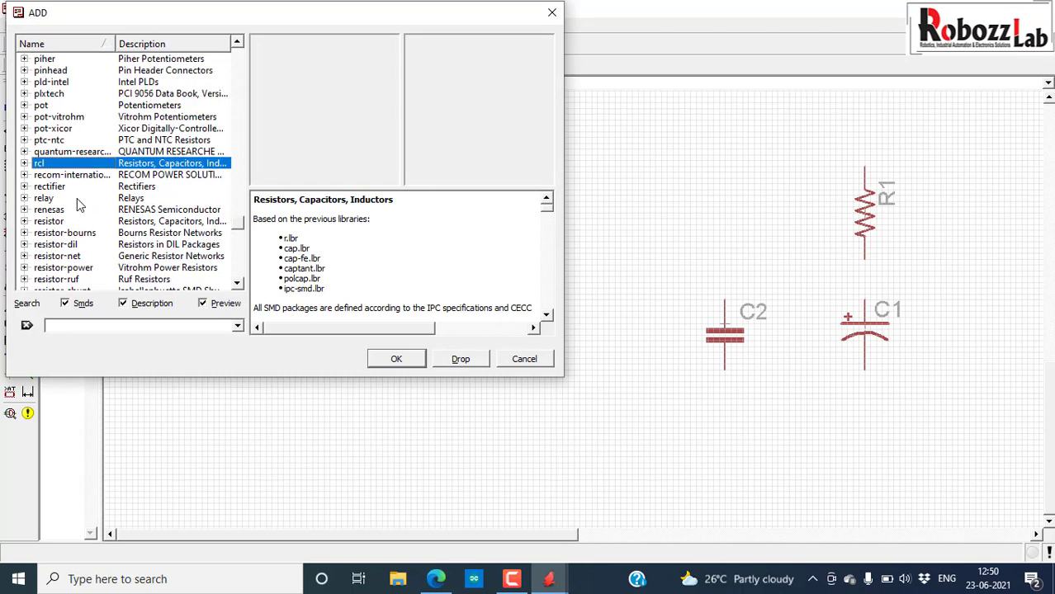
# Expand the led library and its LED device to list the available LED packages.
pyautogui.click(68, 130)
pyautogui.press('l')
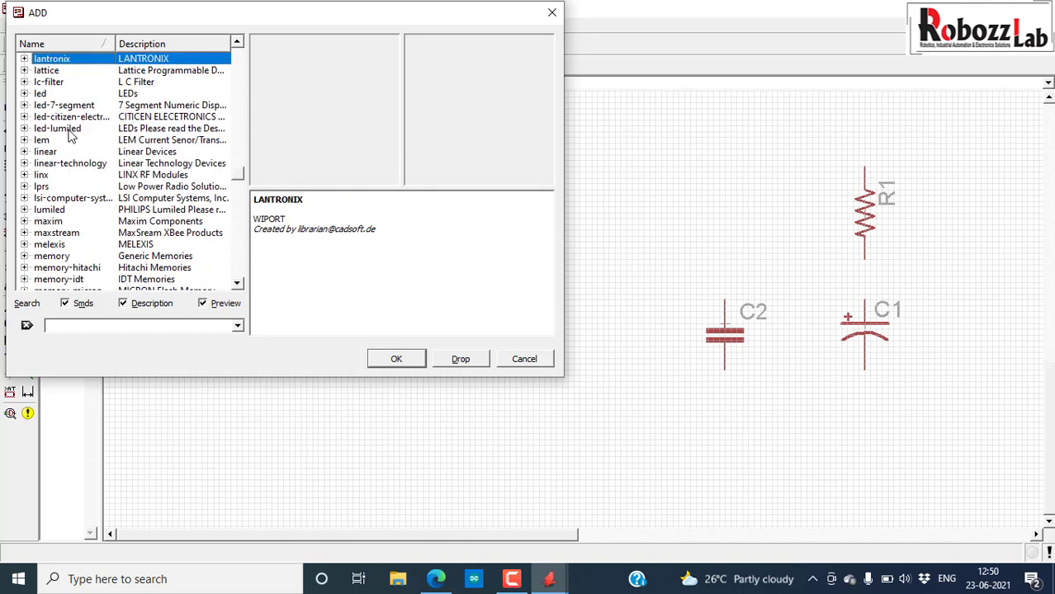
pyautogui.click(49, 96)
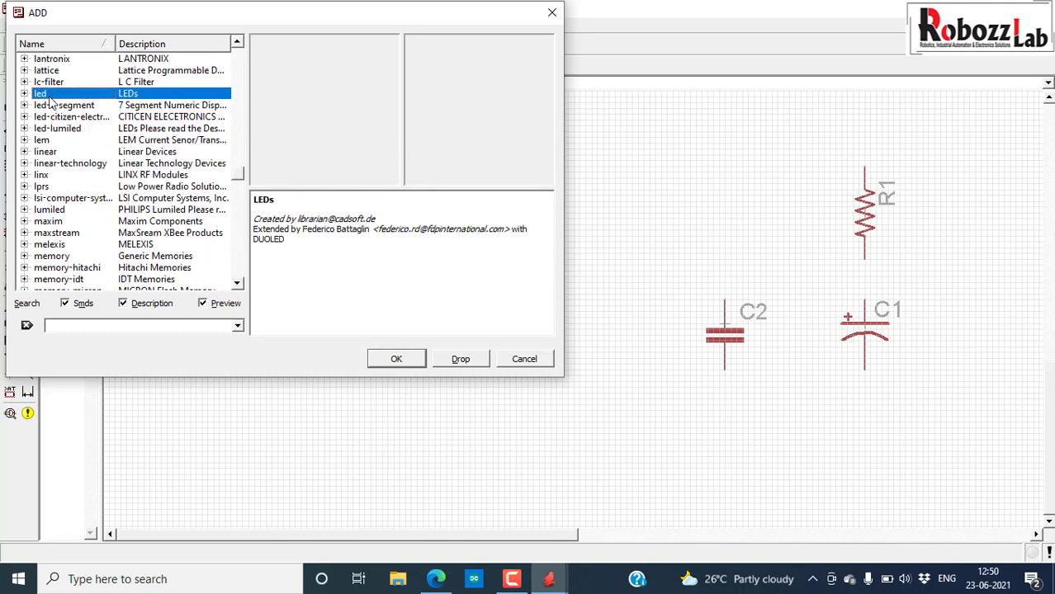
pyautogui.click(24, 95)
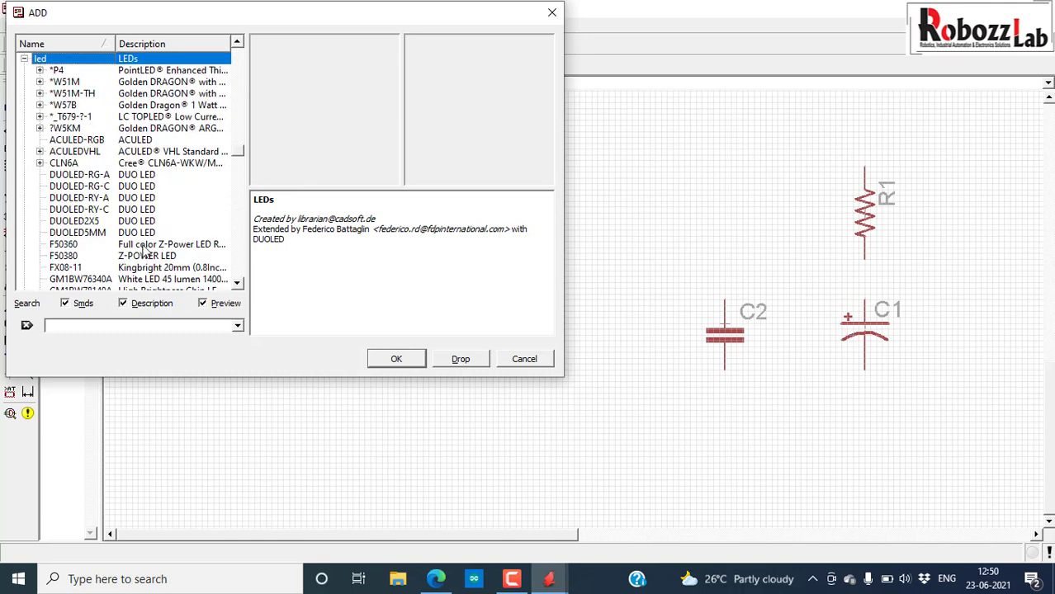
pyautogui.scroll(-5, 142, 216)
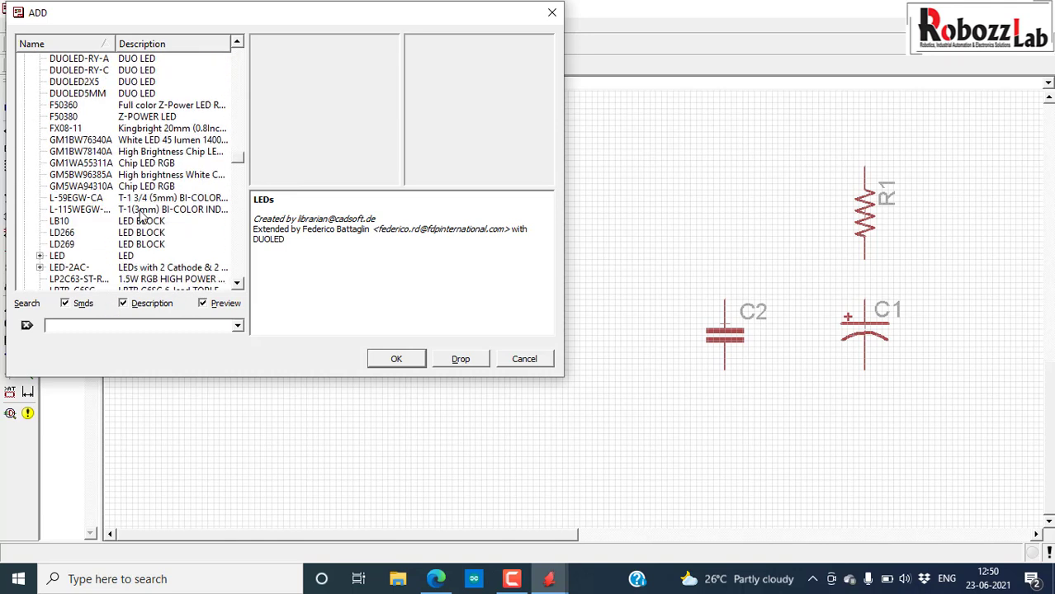
pyautogui.click(112, 221)
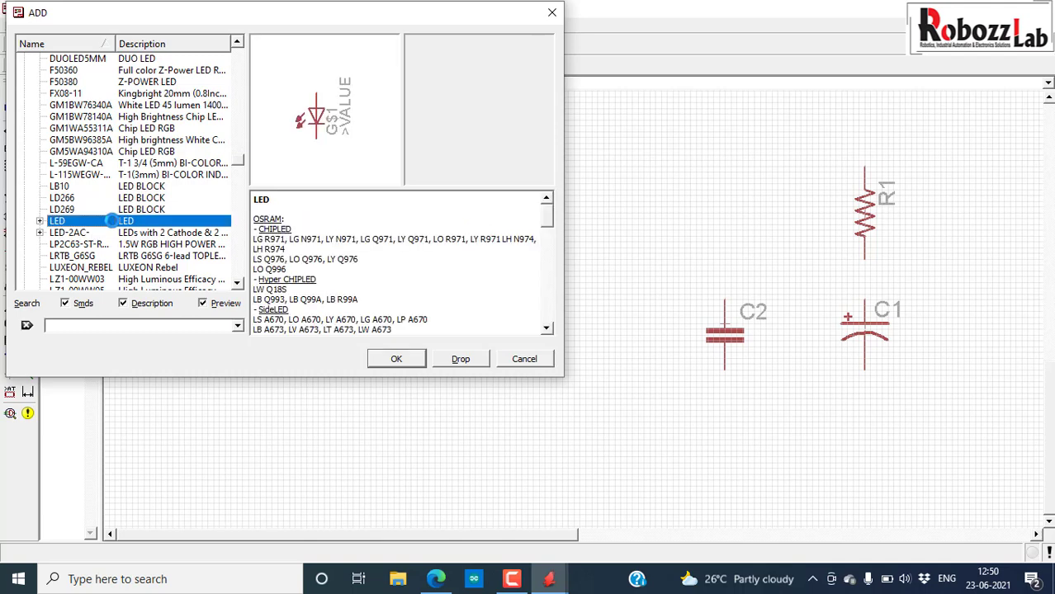
pyautogui.click(39, 221)
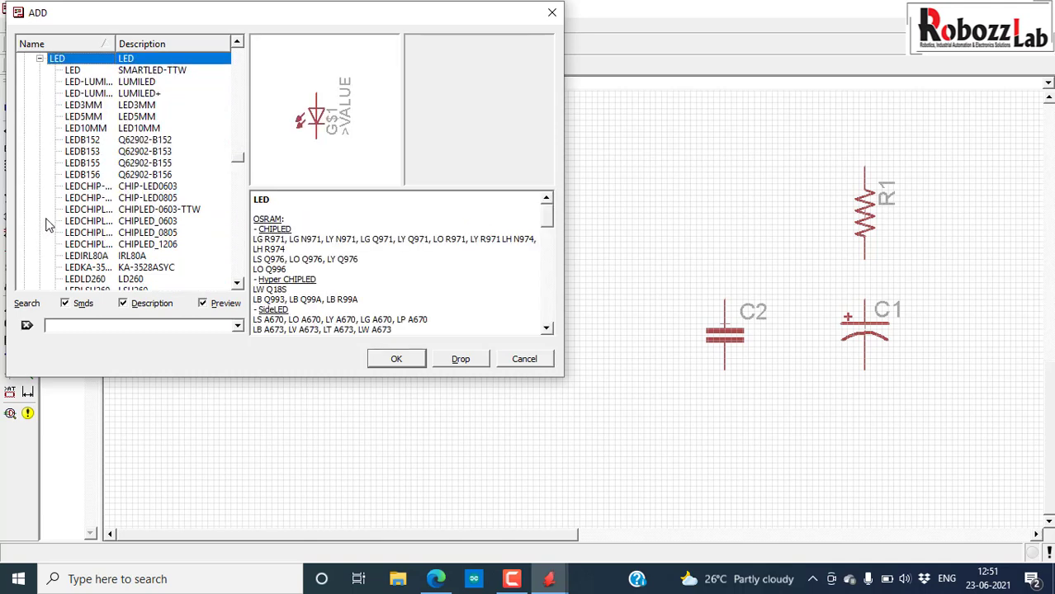
# Place an LED with package LED3MM to the left of capacitor C2, and return to the Add part browser.
pyautogui.click(134, 105)
pyautogui.scroll(15, 127, 170)
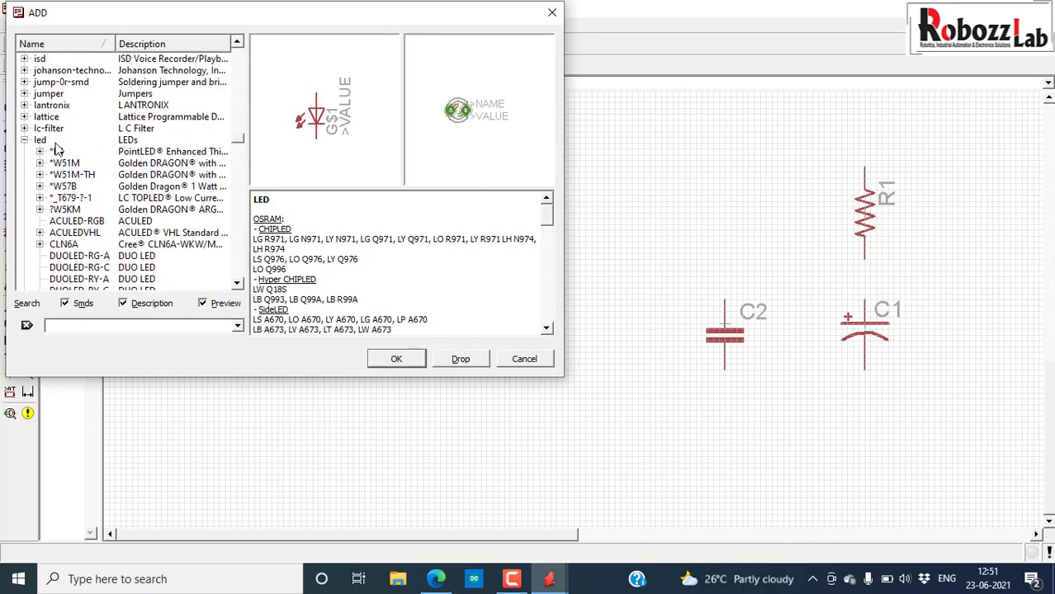
pyautogui.scroll(-1, 110, 144)
pyautogui.scroll(-7, 110, 144)
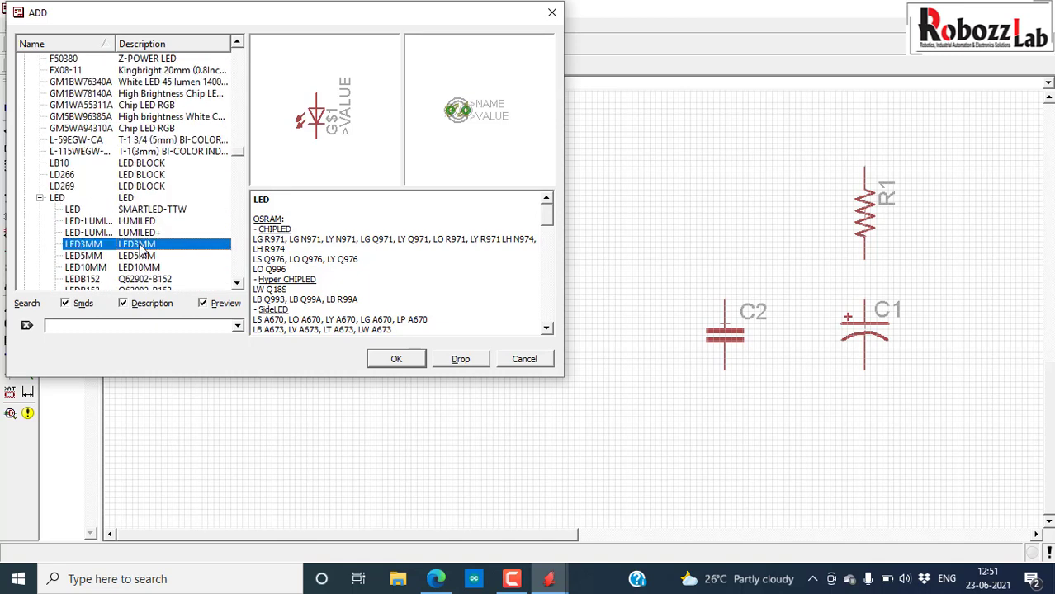
pyautogui.click(395, 359)
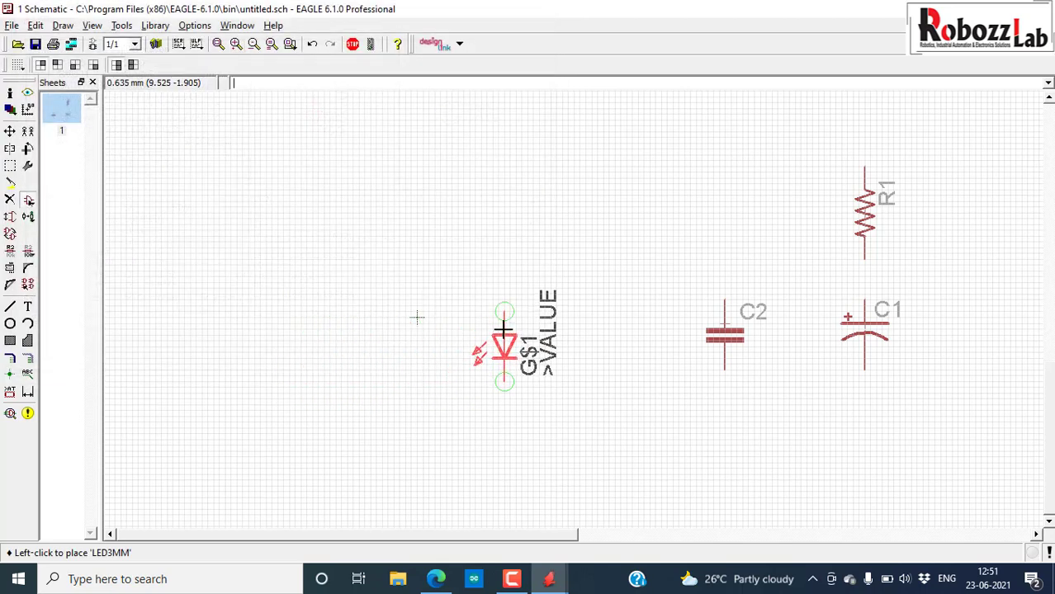
pyautogui.click(504, 328)
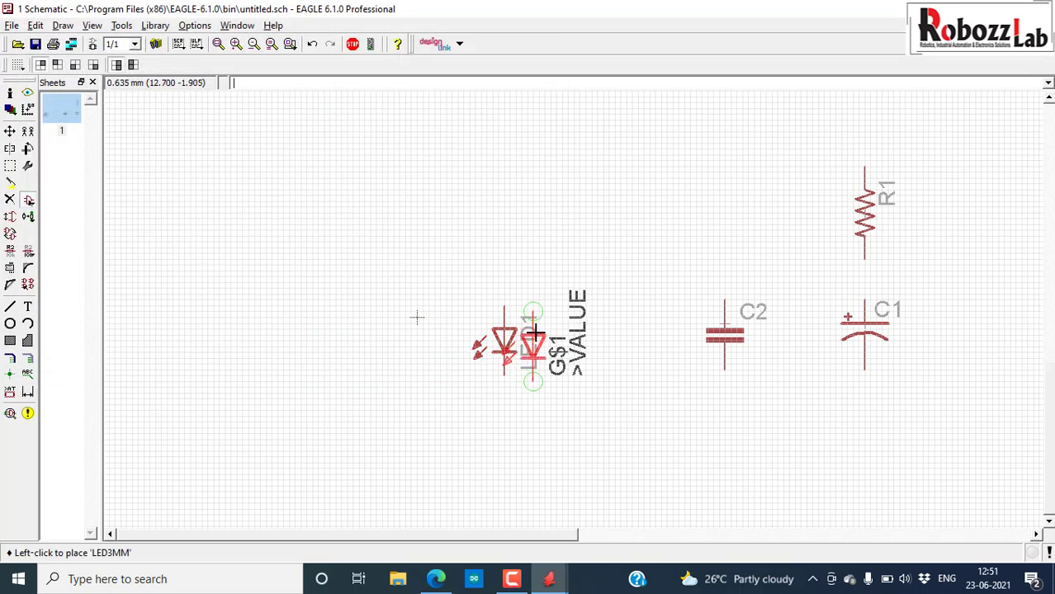
pyautogui.press('Escape')
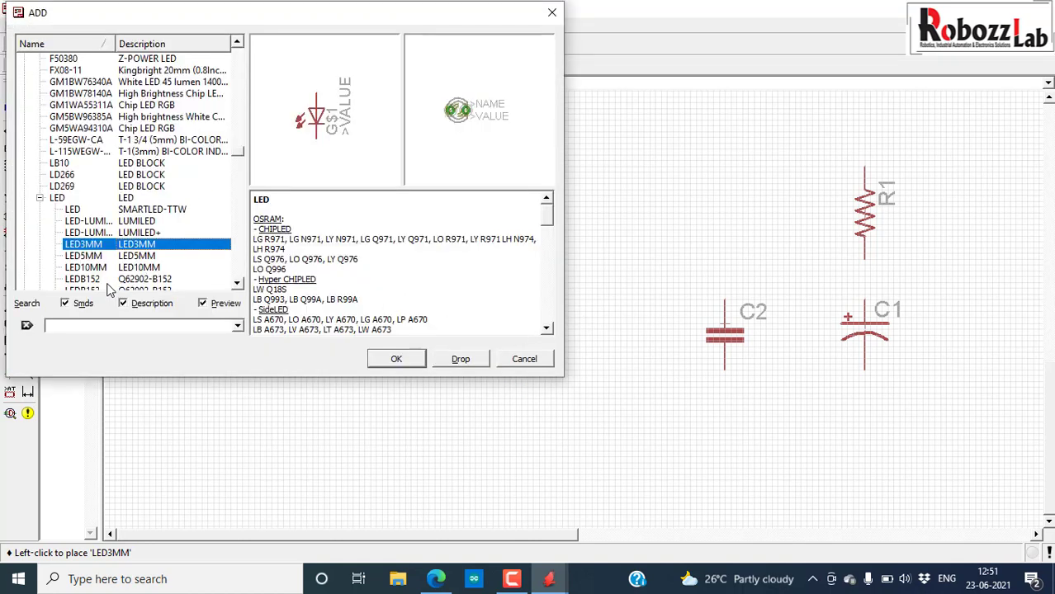
# Collapse the led library, and expand the *555 timer device in the linear library.
pyautogui.press('Left')
pyautogui.press('Left')
pyautogui.press('Left')
pyautogui.press('Left')
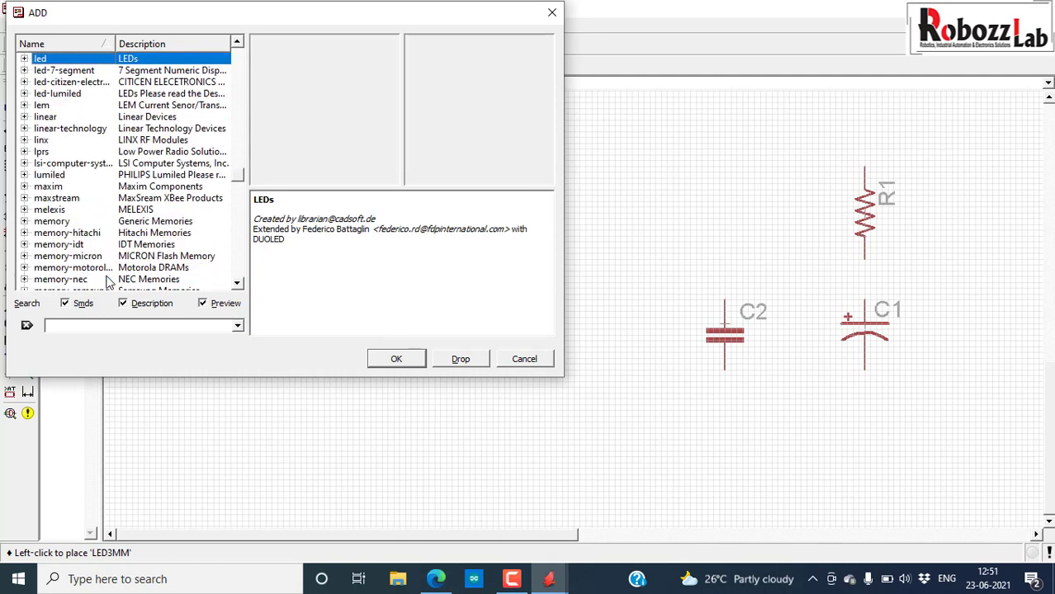
pyautogui.click(57, 118)
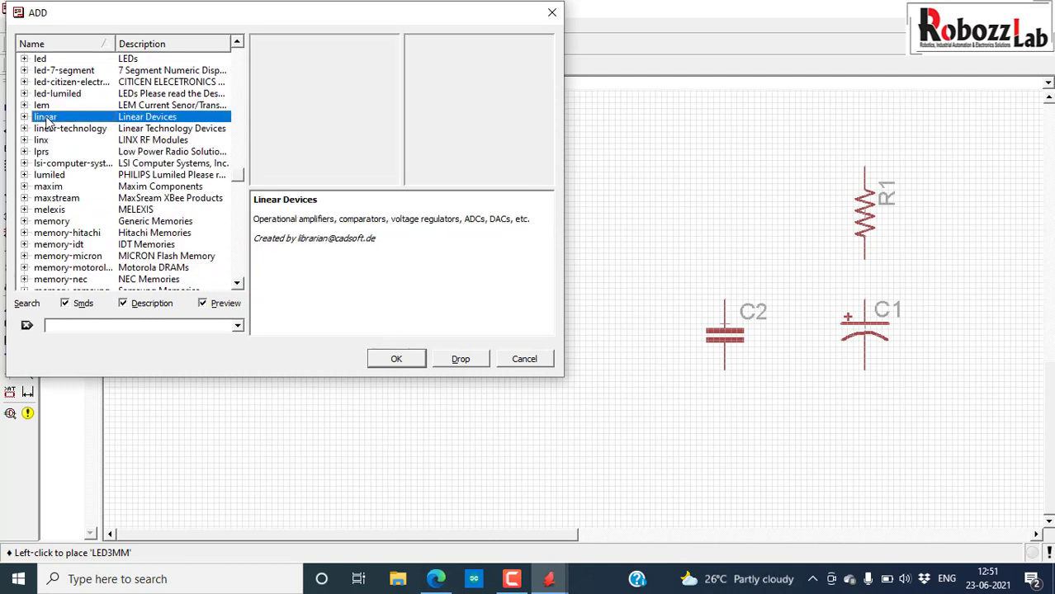
pyautogui.click(24, 117)
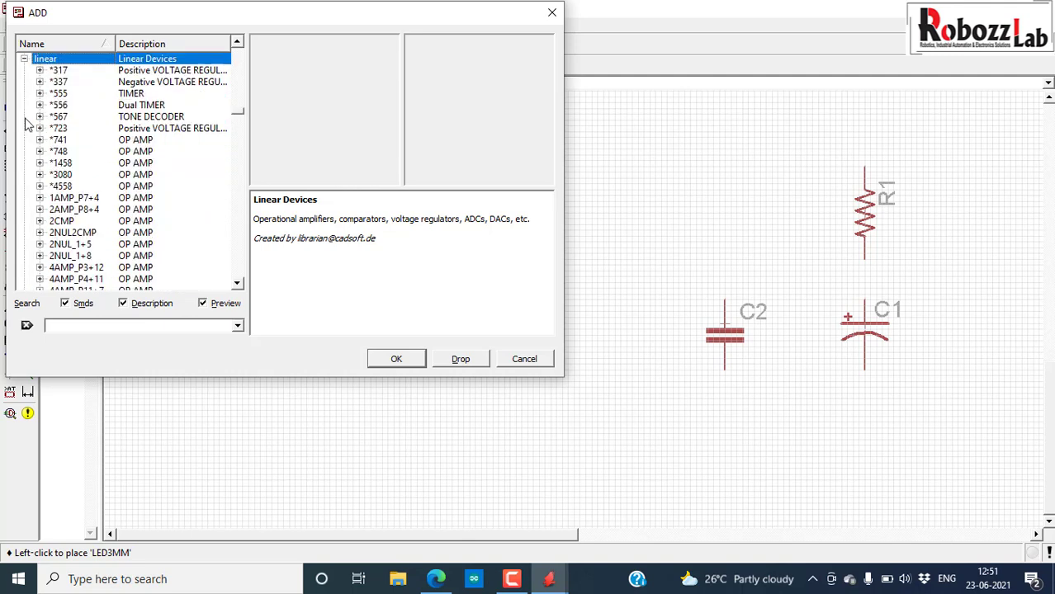
pyautogui.click(125, 95)
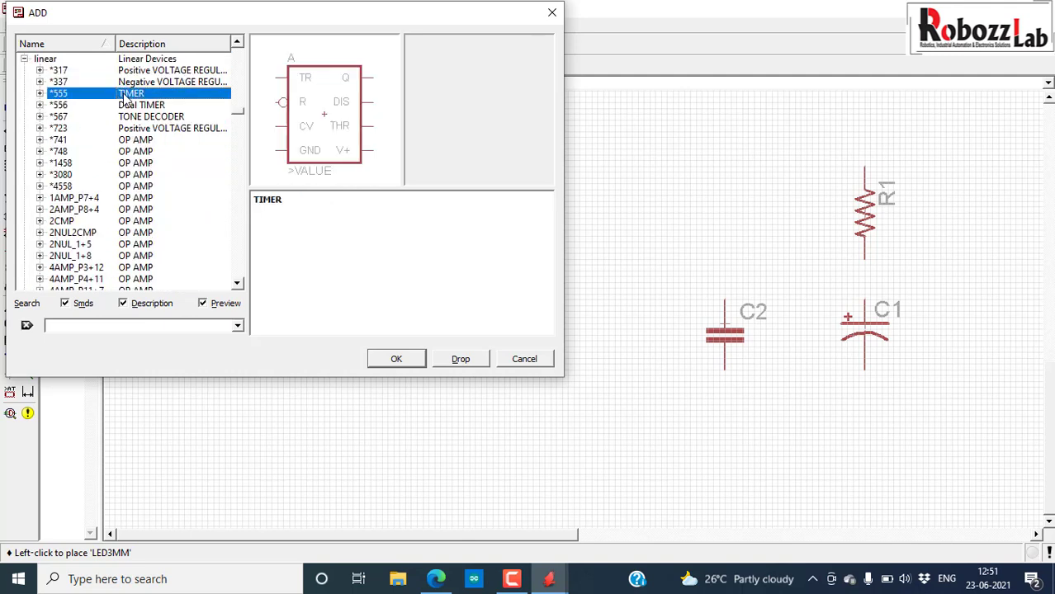
pyautogui.click(40, 94)
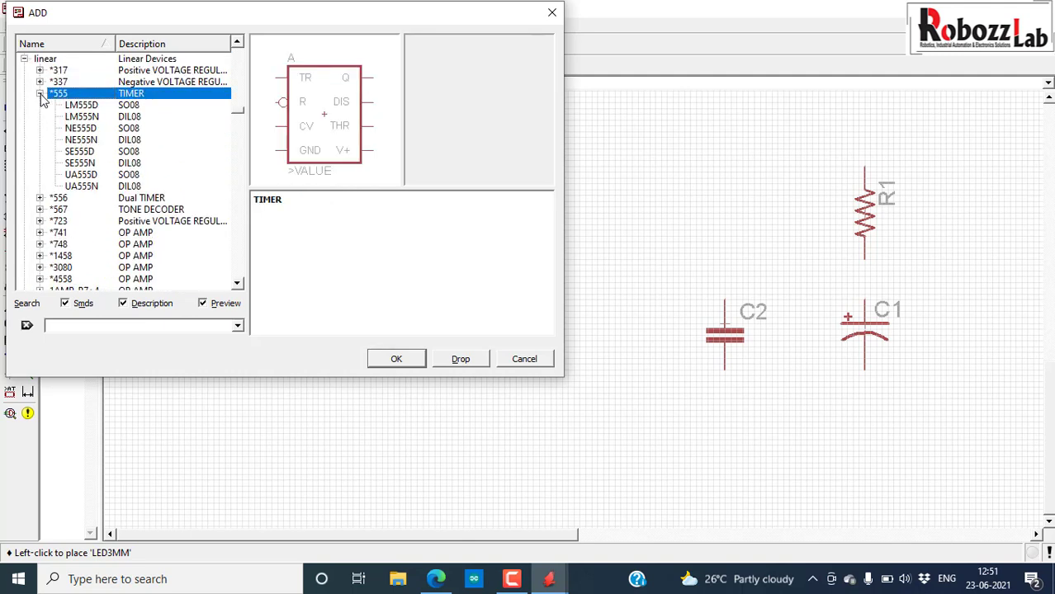
# Compare the LM555D and LM555N timers, and place the LM555N with package DIL08 above and between LED1 and C2.
pyautogui.click(111, 108)
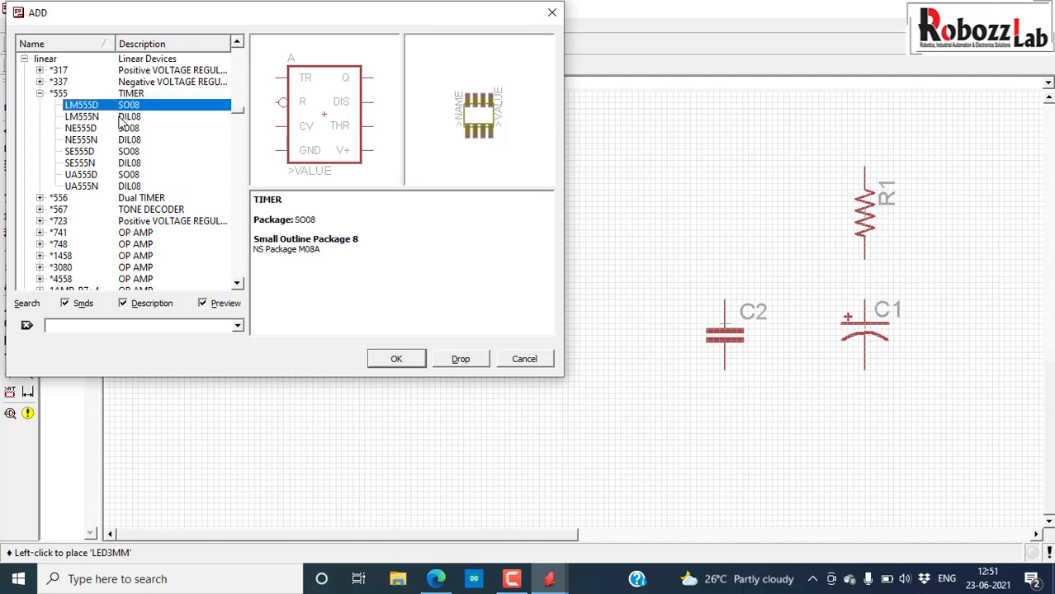
pyautogui.click(121, 119)
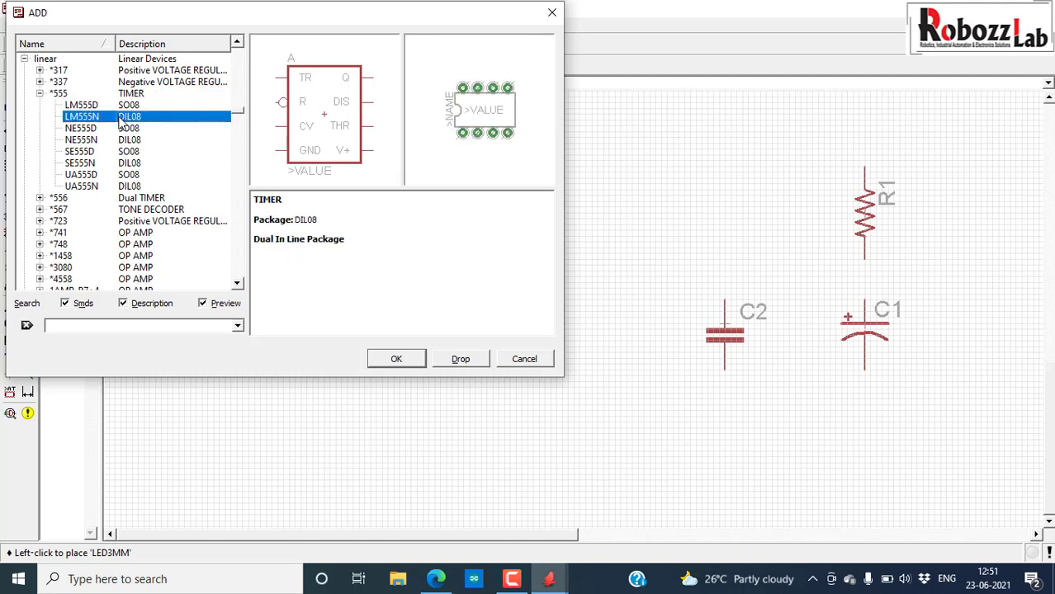
pyautogui.click(403, 363)
pyautogui.scroll(-2, 522, 284)
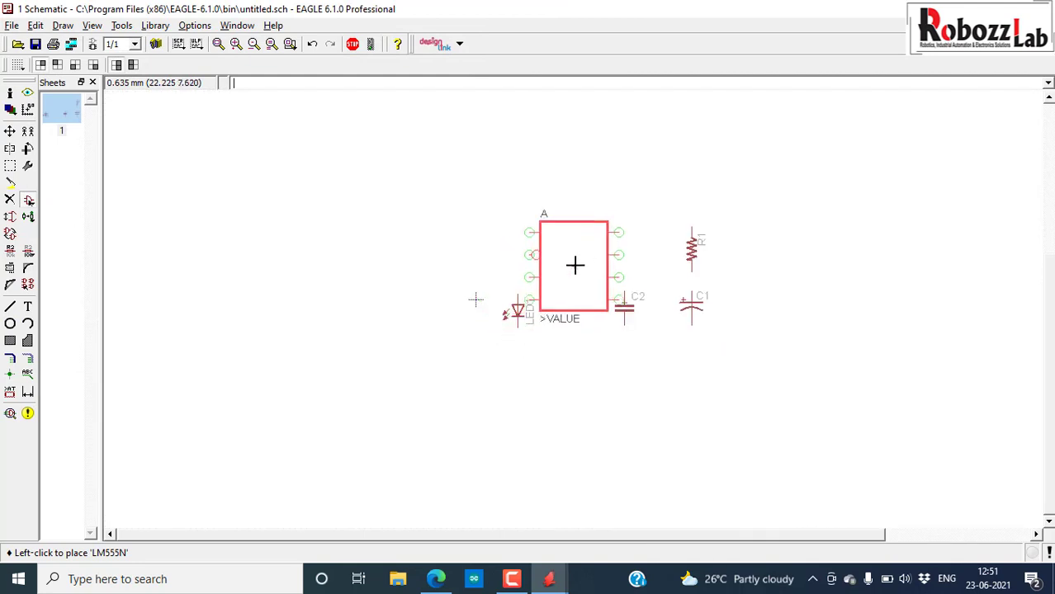
pyautogui.click(575, 242)
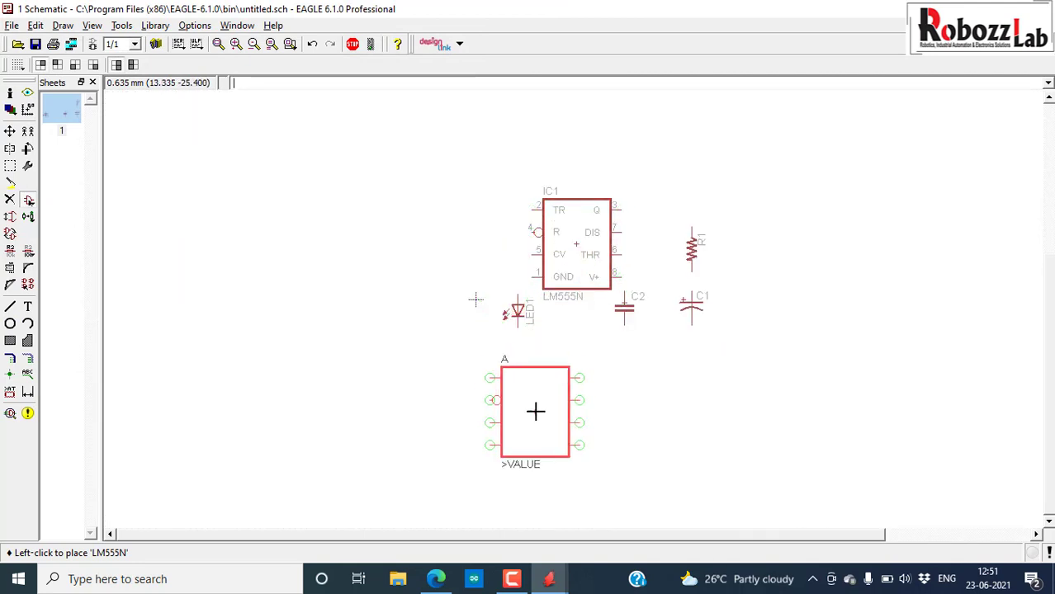
pyautogui.scroll(1, 501, 279)
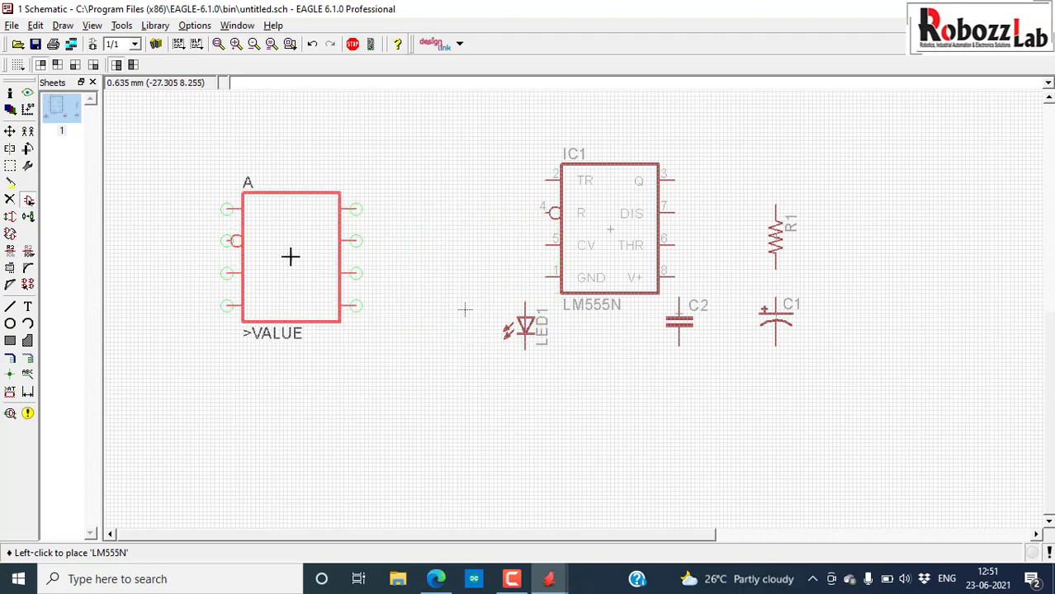
# Check the +9V supply and remaining parts in the browser's LED flasher diagram, and return to the EAGLE schematic.
pyautogui.hotkey('alt', 'Tab')
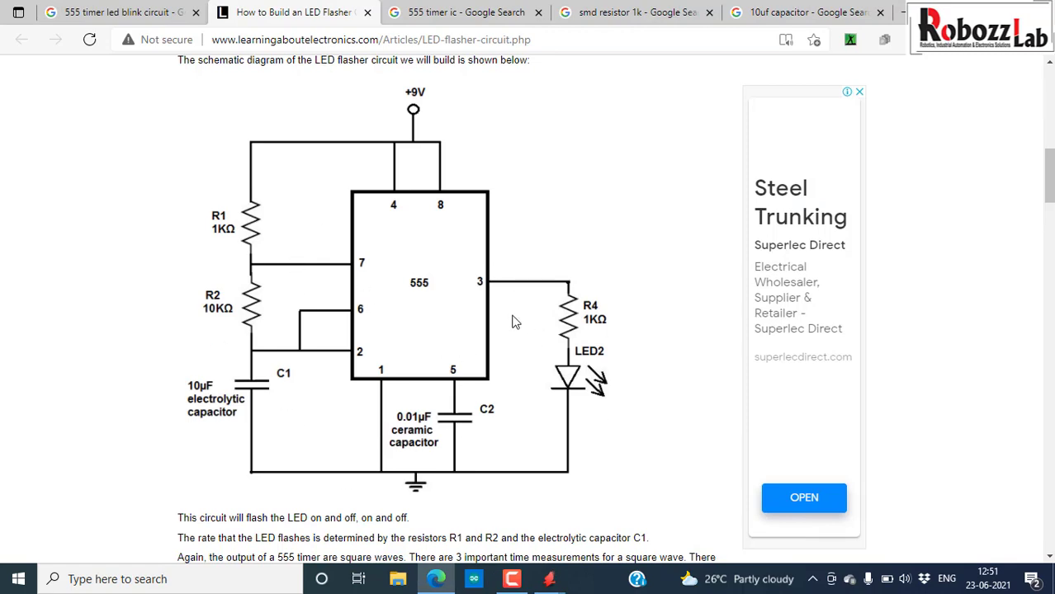
pyautogui.hotkey('alt', 'Tab')
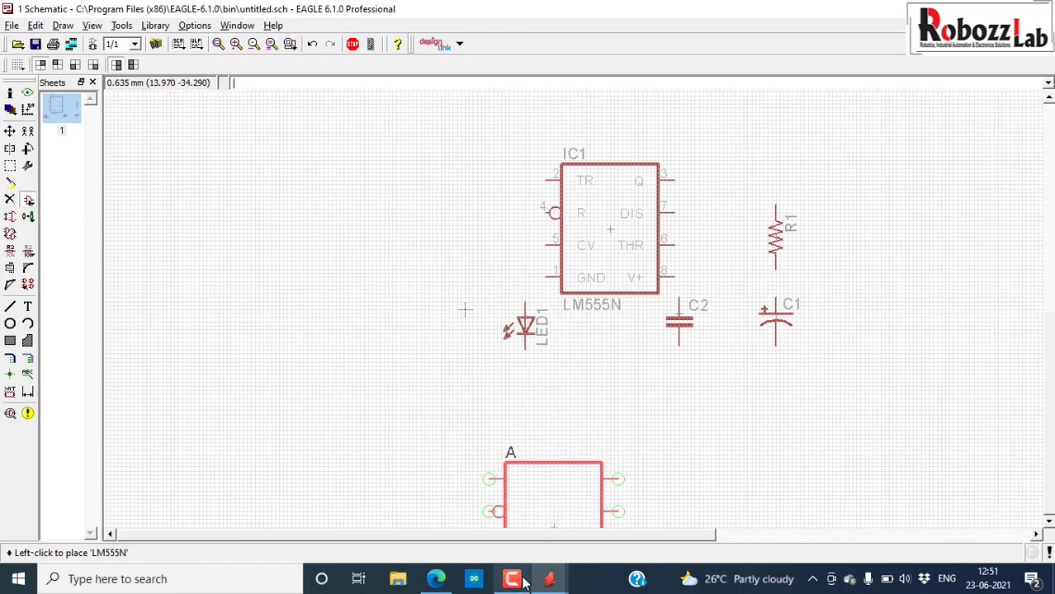
pyautogui.moveTo(512, 578)
pyautogui.moveTo(517, 559)
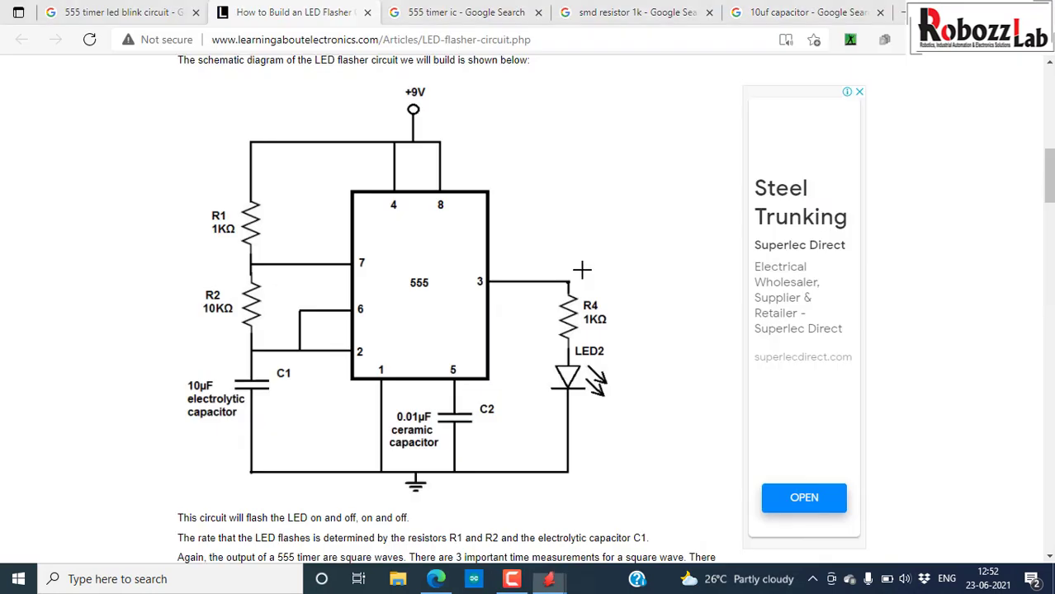
pyautogui.hotkey('alt', 'Tab')
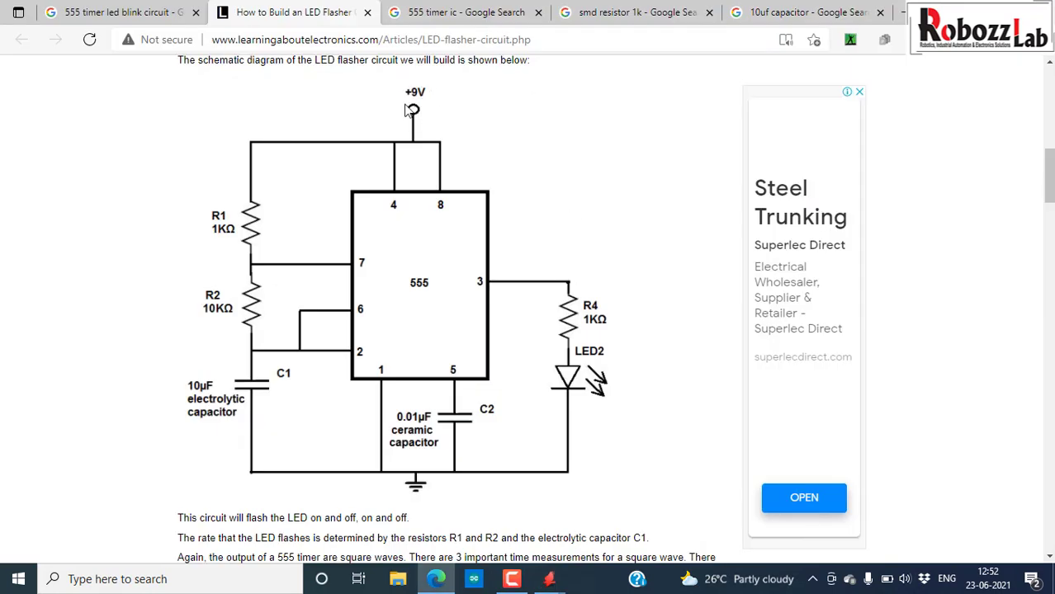
pyautogui.hotkey('alt', 'Tab')
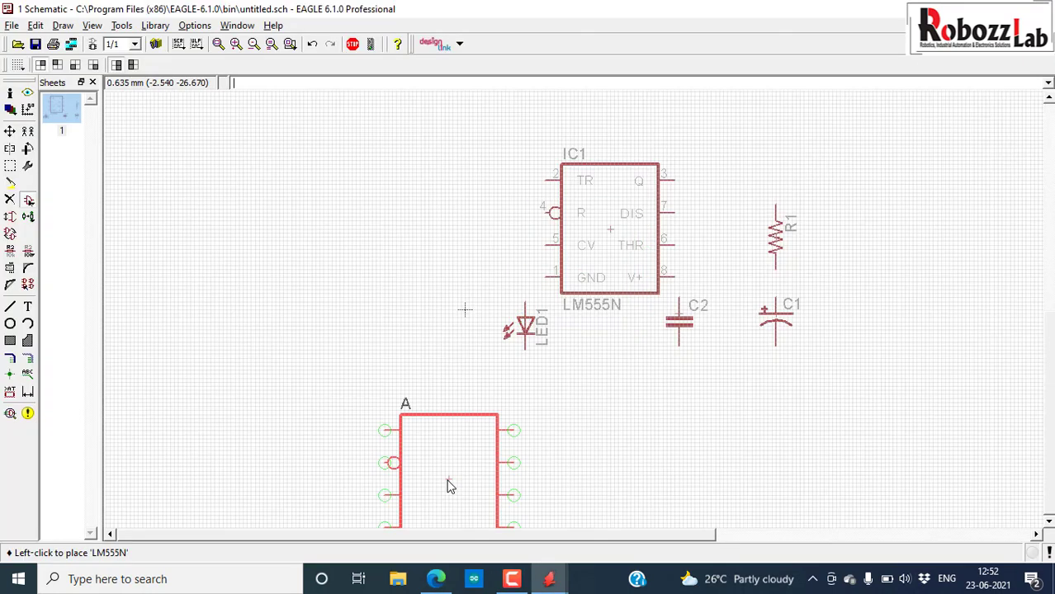
# Reopen the Add part browser and collapse the linear library.
pyautogui.click(28, 202)
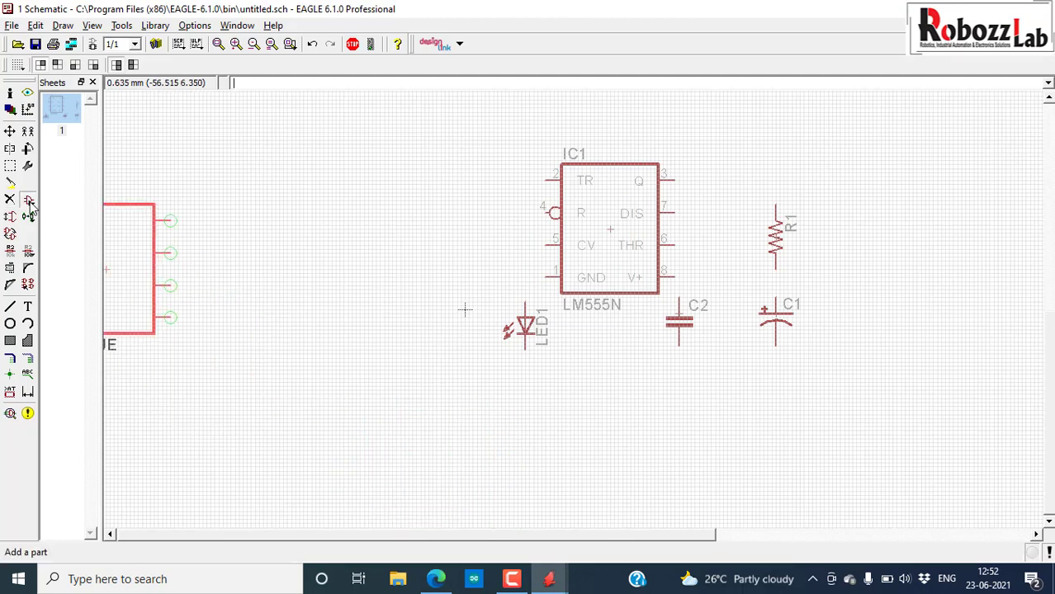
pyautogui.press('Left')
pyautogui.press('Left')
pyautogui.press('Left')
pyautogui.press('Left')
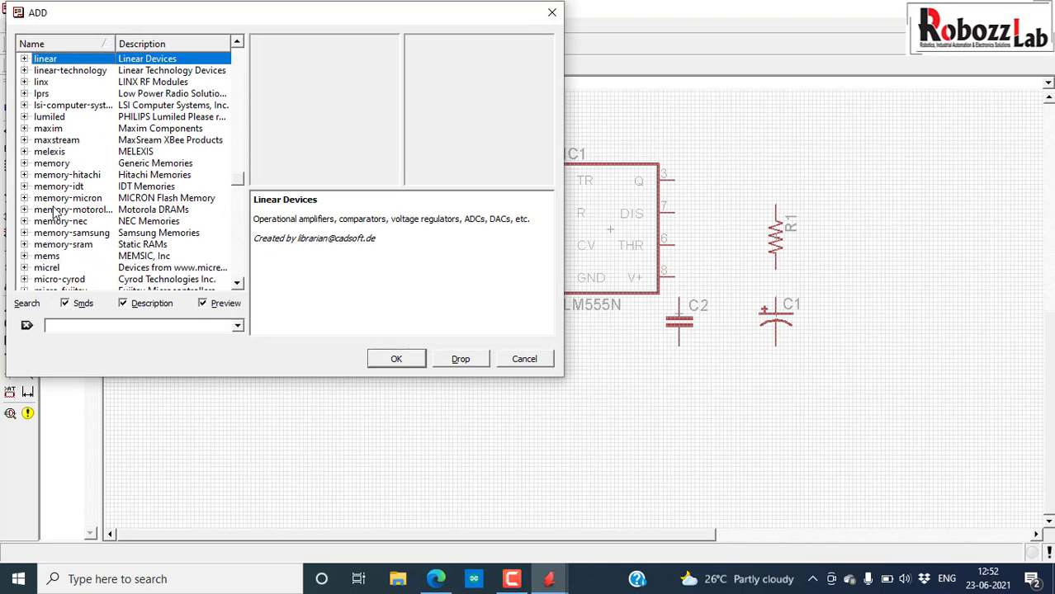
# Expand the pinhead library and its PINHD-1X2 device, and select the variant with package 1X02.
pyautogui.press('p')
pyautogui.press('Down')
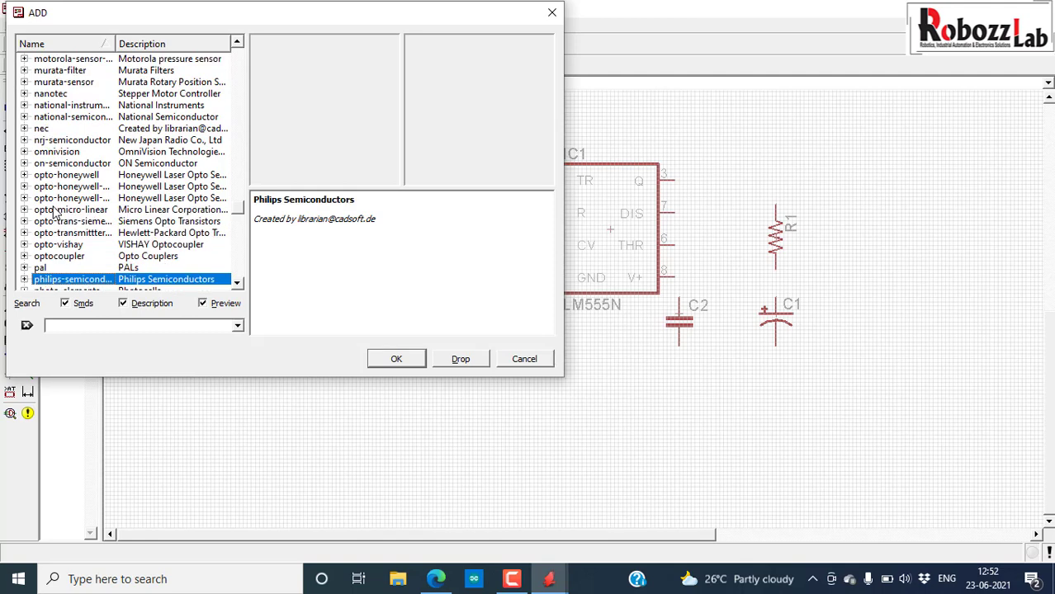
pyautogui.press('Down')
pyautogui.press('Down')
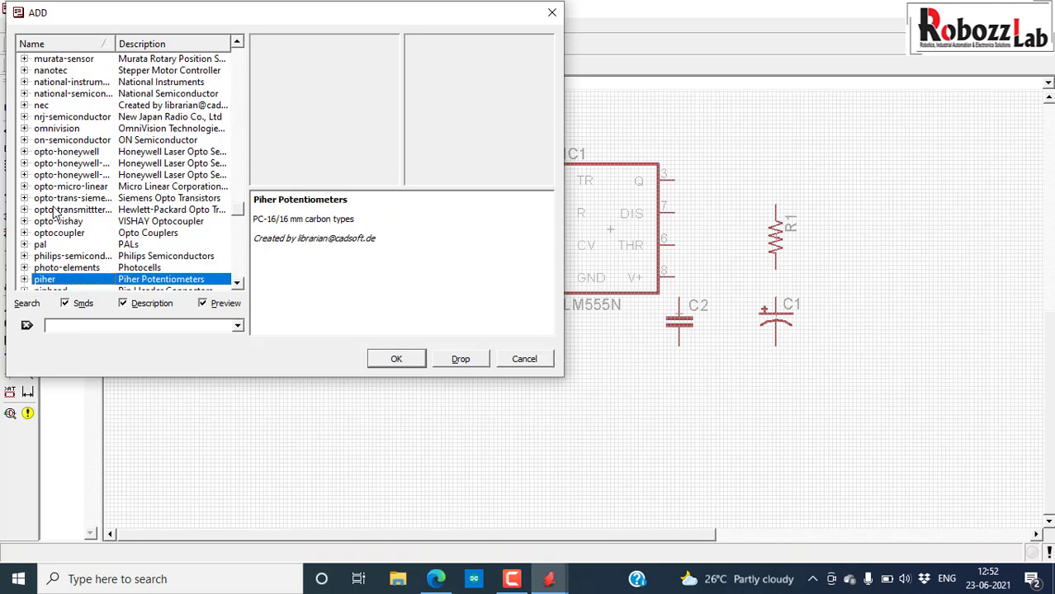
pyautogui.press('Down')
pyautogui.press('Right')
pyautogui.press('Down')
pyautogui.press('Down')
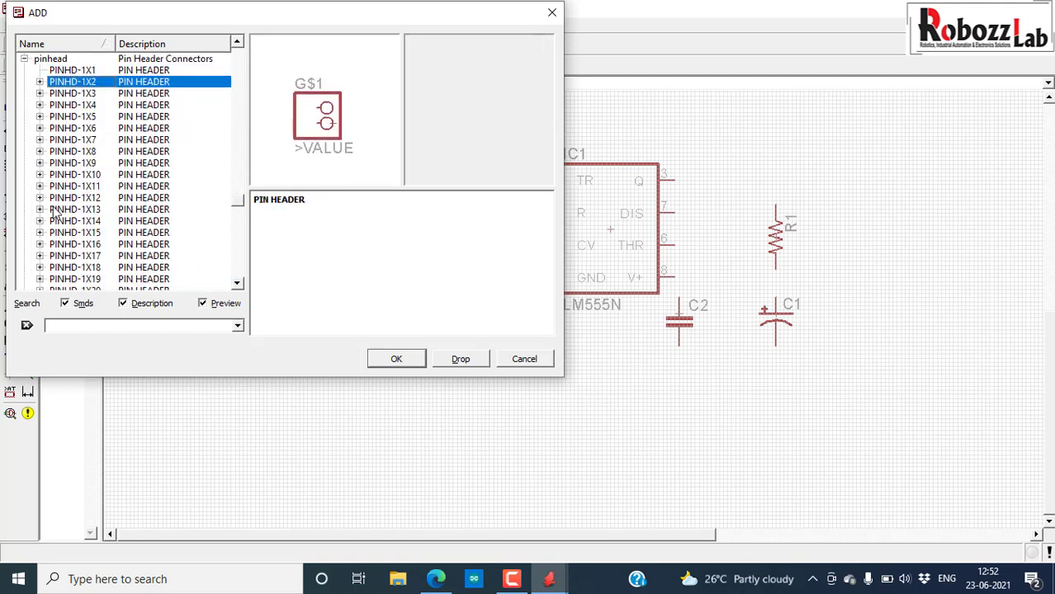
pyautogui.press('Right')
pyautogui.press('Right')
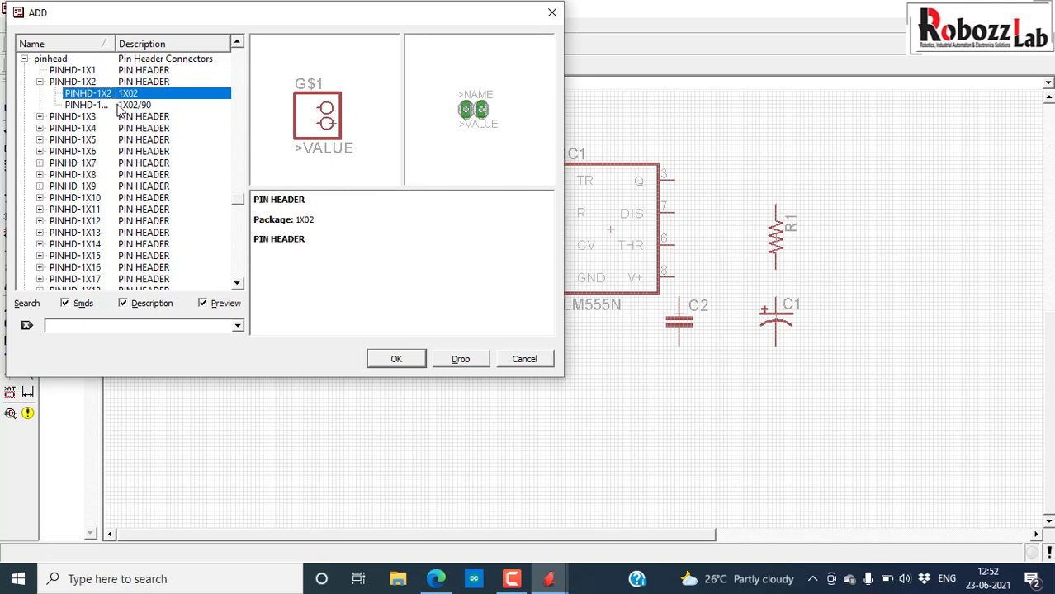
pyautogui.scroll(2, 91, 115)
# Search Google Images for "pinhead berge strip" in a new browser tab and enlarge the Wikipedia pin header photo.
pyautogui.click(435, 578)
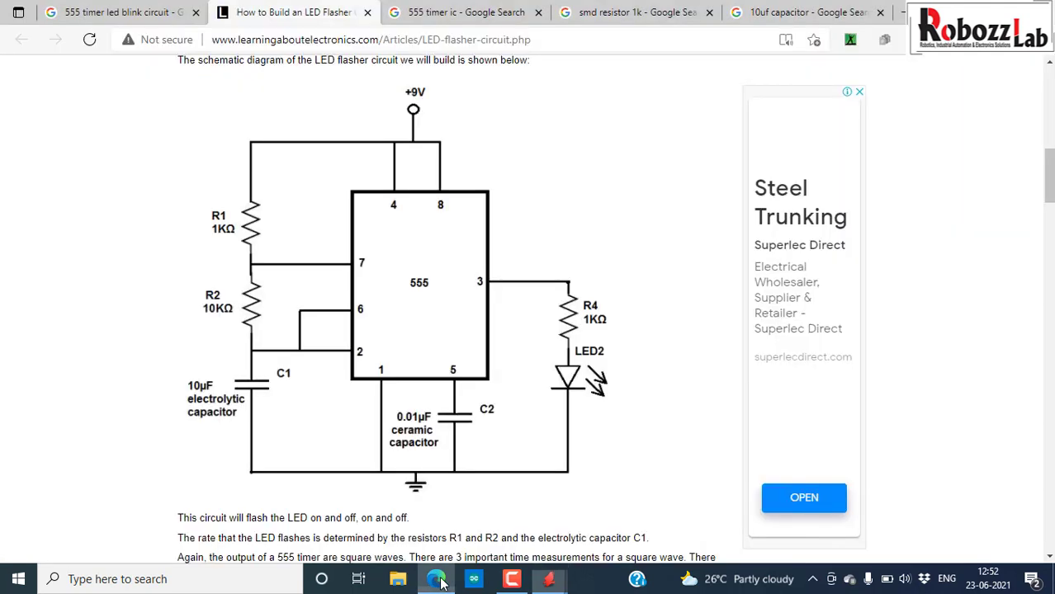
pyautogui.click(901, 12)
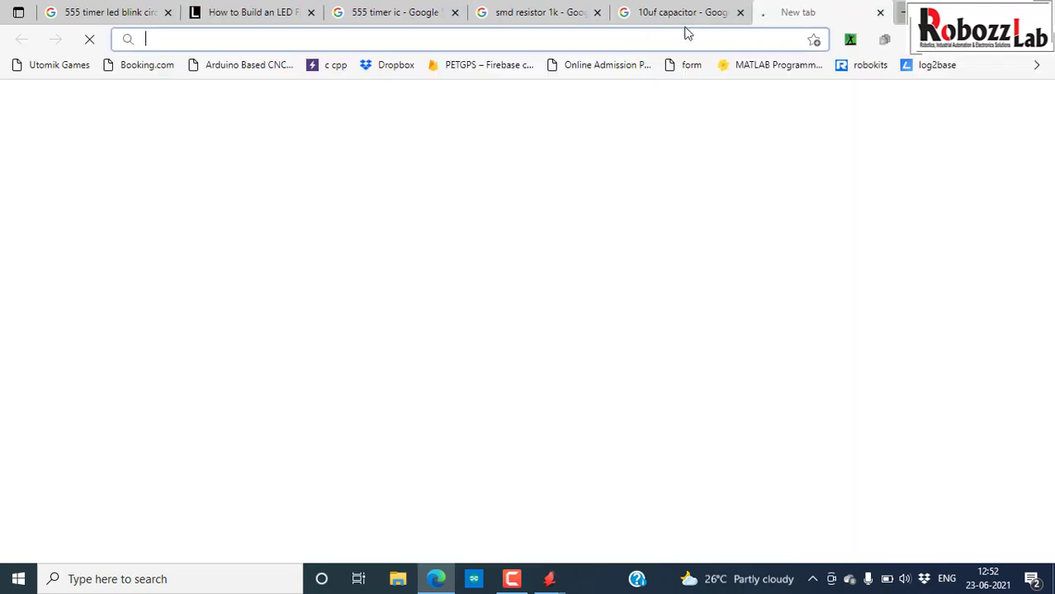
pyautogui.write('google.com')
pyautogui.press('Return')
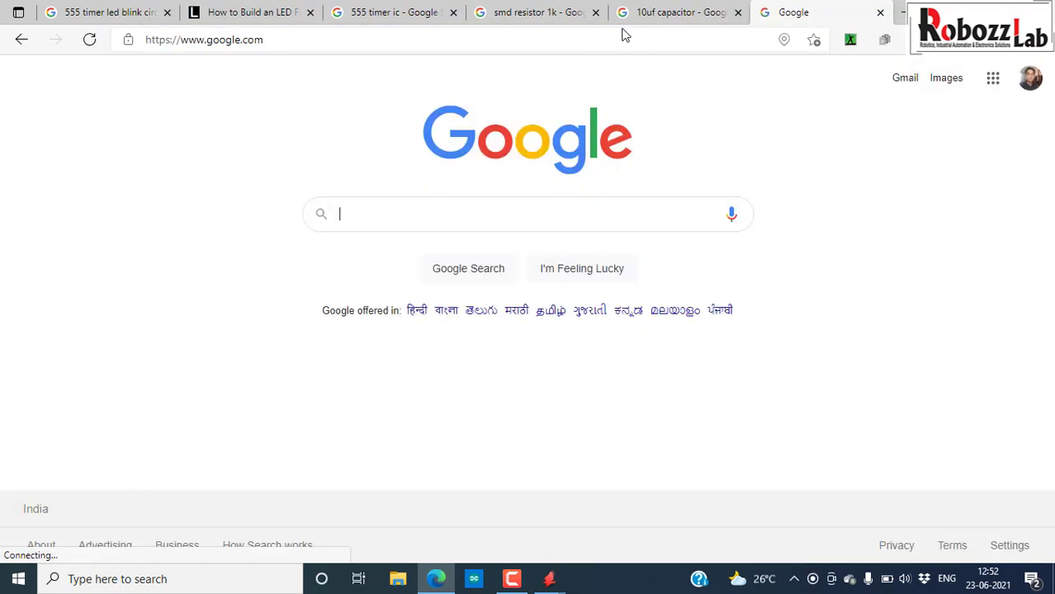
pyautogui.write('pinhead')
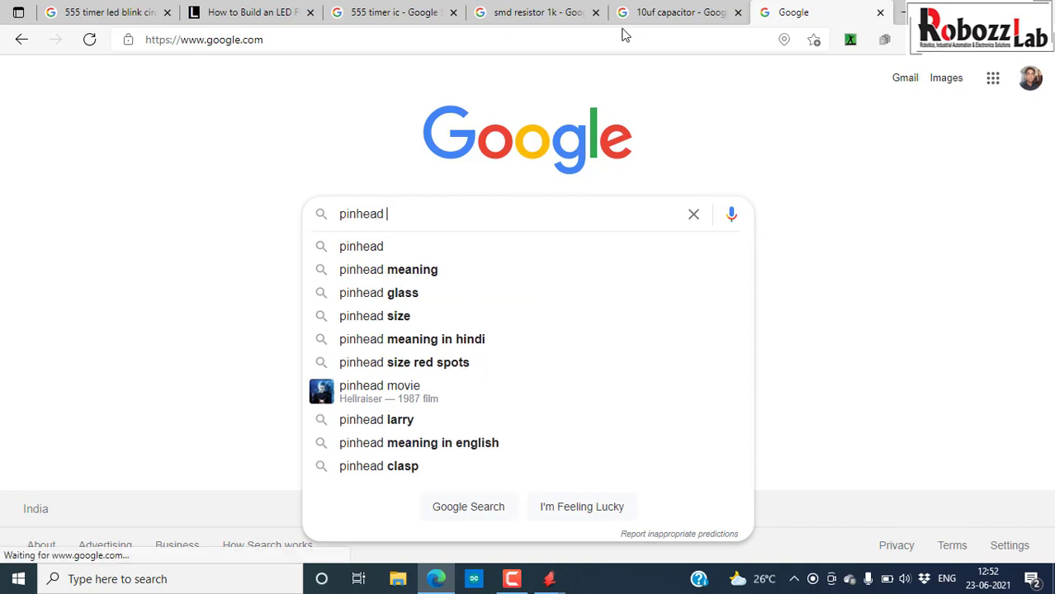
pyautogui.write(' berge stri')
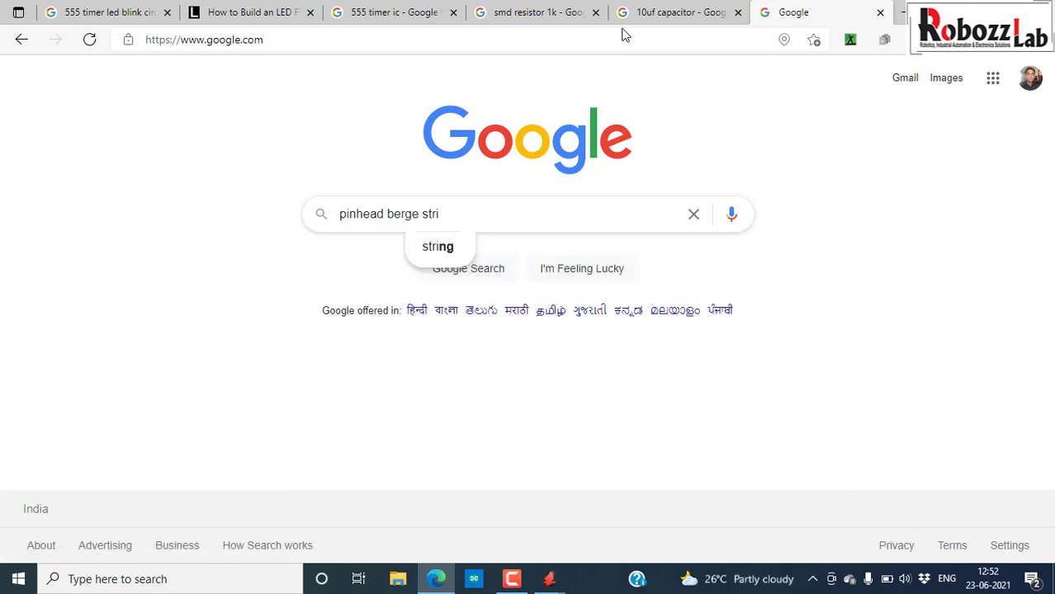
pyautogui.write('p')
pyautogui.press('Return')
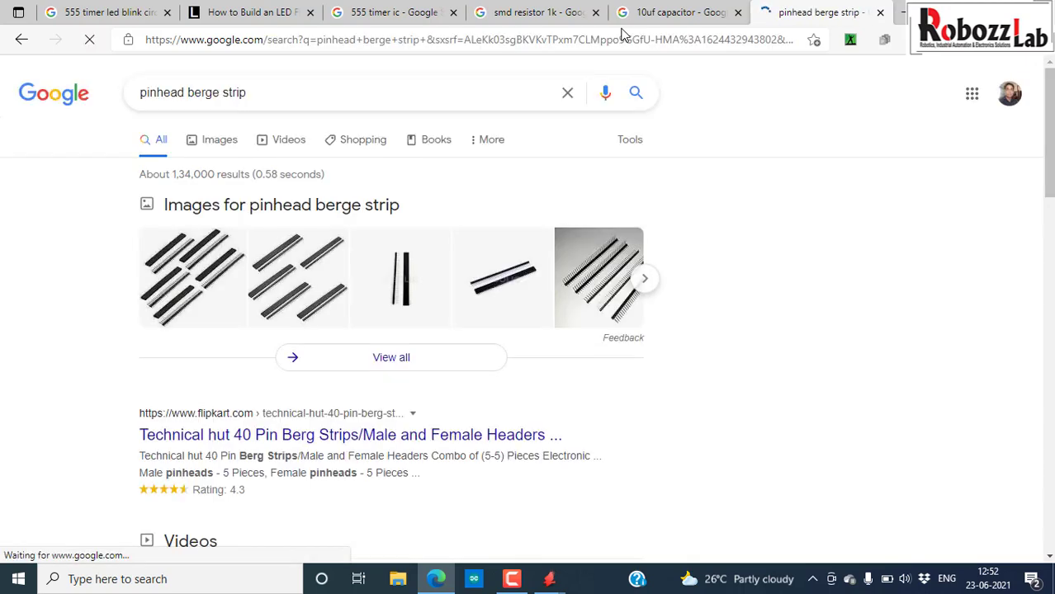
pyautogui.click(235, 145)
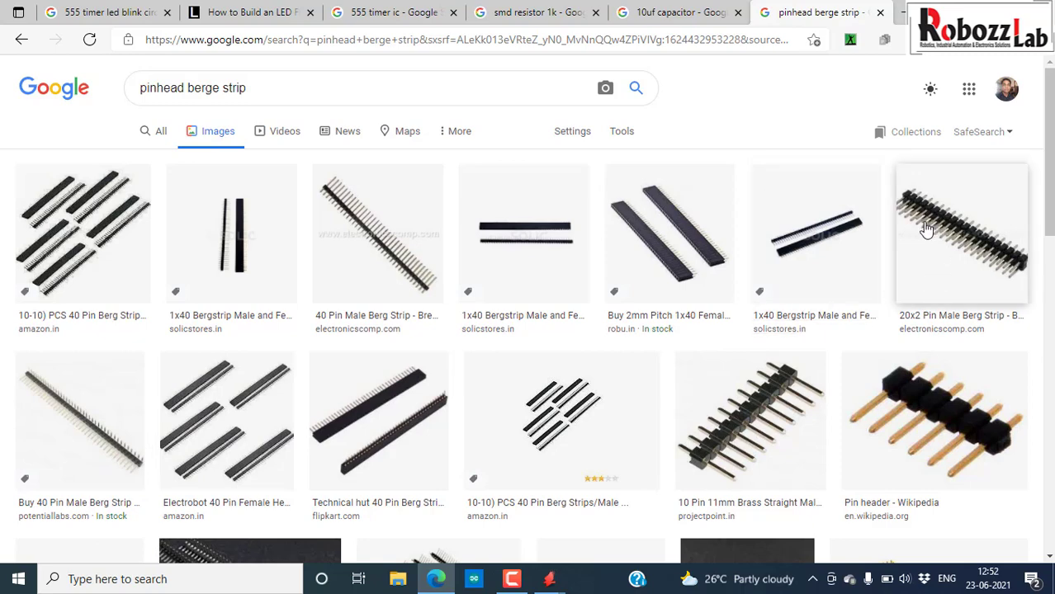
pyautogui.click(878, 440)
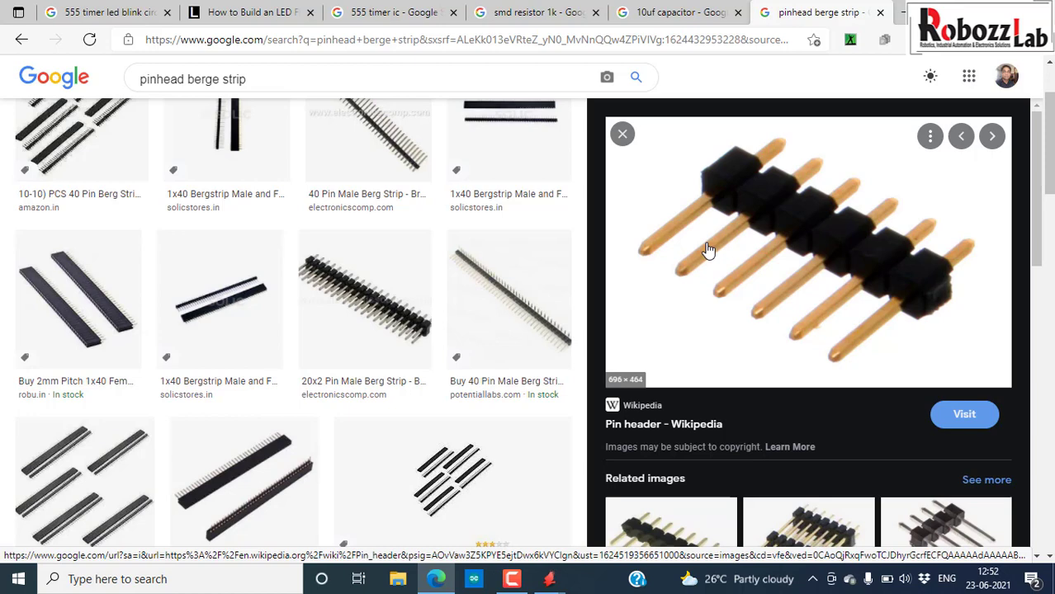
# Switch back to EAGLE and place the PINHD-1X2 header, rotated 180°, to the left of the LM555N timer.
pyautogui.hotkey('alt', 'Tab')
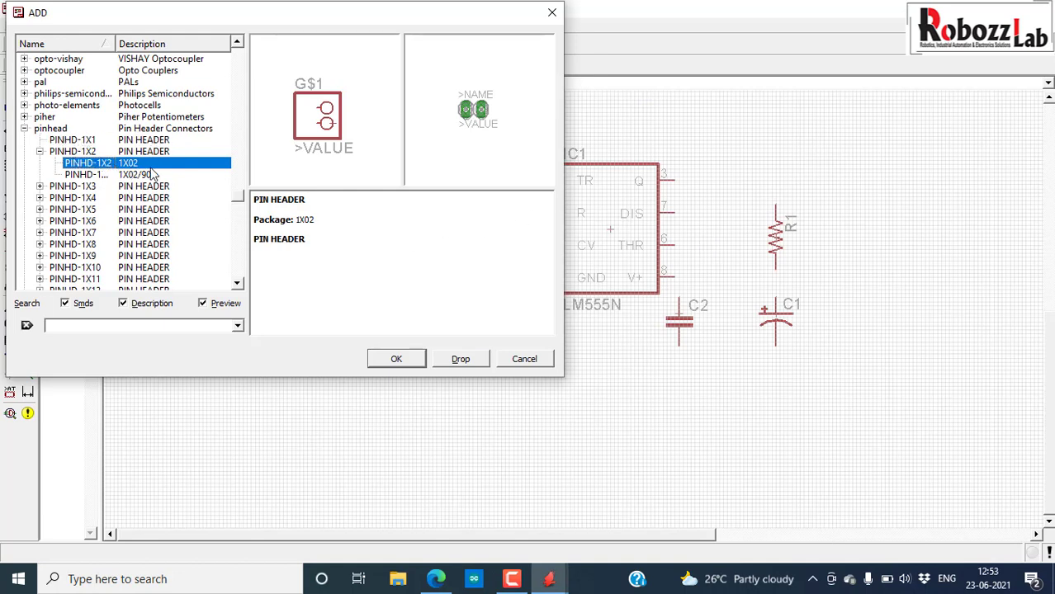
pyautogui.click(397, 359)
pyautogui.scroll(-1, 405, 313)
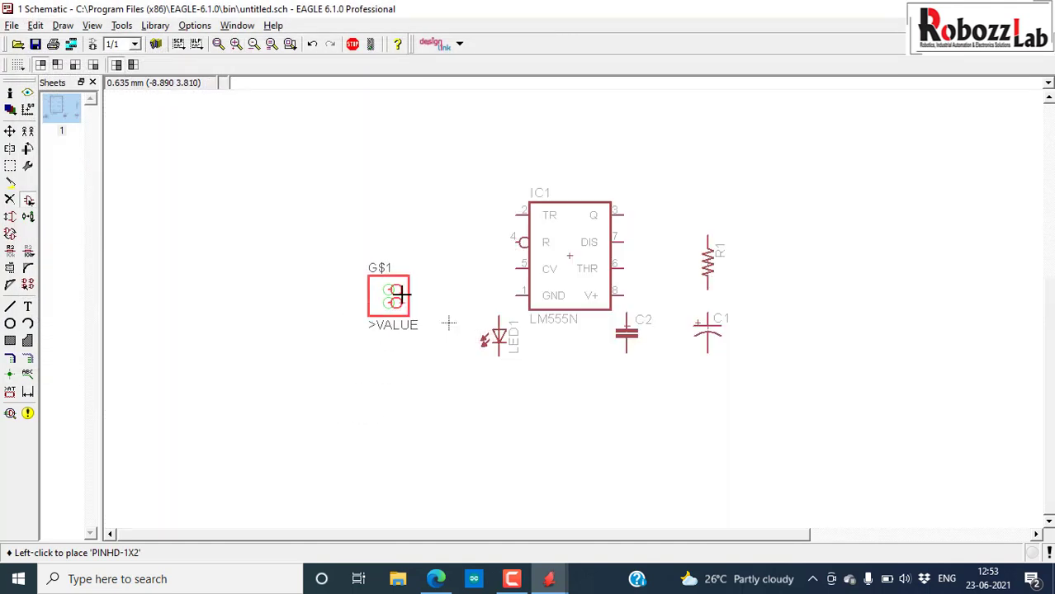
pyautogui.rightClick(390, 214)
pyautogui.rightClick(389, 217)
pyautogui.click(389, 243)
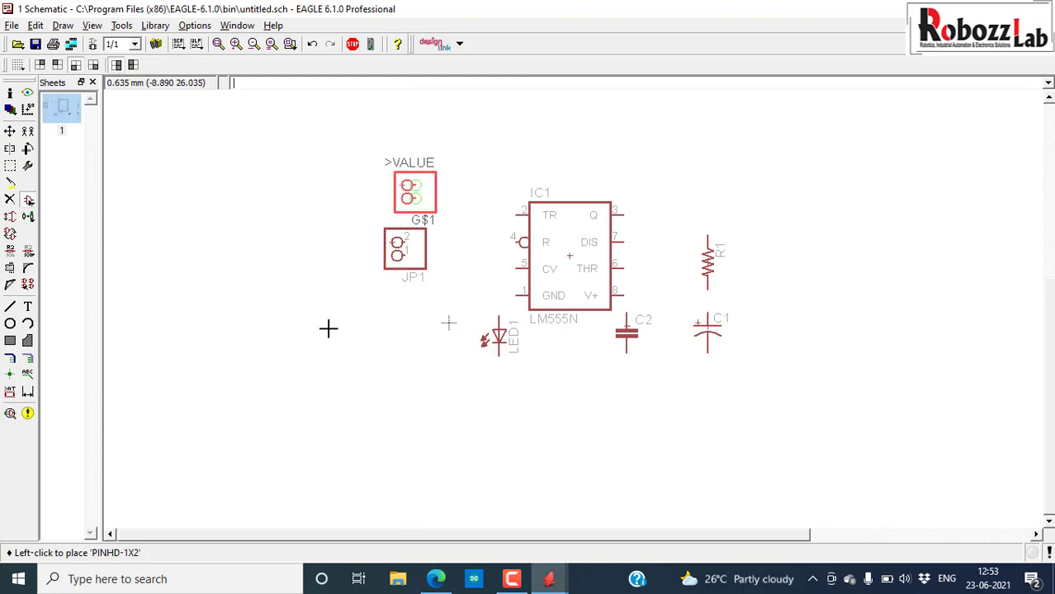
# Copy resistor R1 twice, placing the two copies in a row to its right.
pyautogui.click(27, 135)
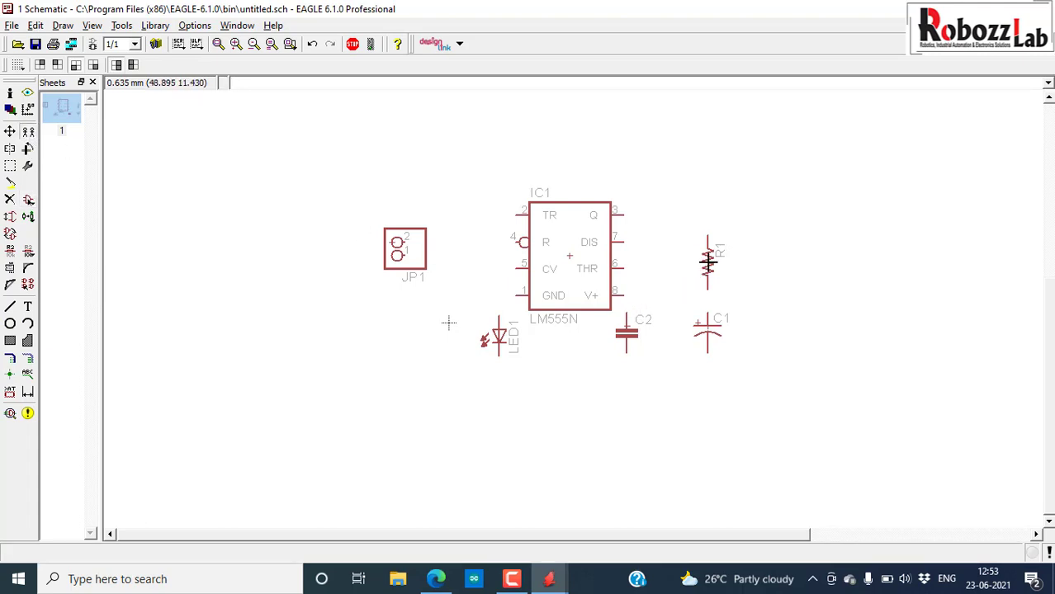
pyautogui.click(707, 262)
pyautogui.click(761, 261)
pyautogui.click(761, 261)
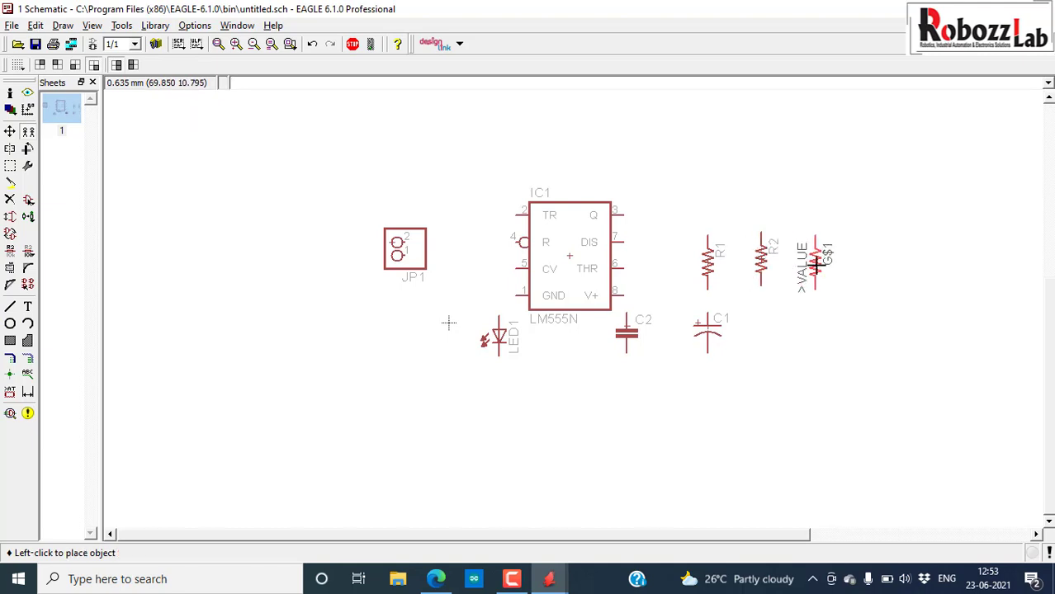
pyautogui.click(815, 264)
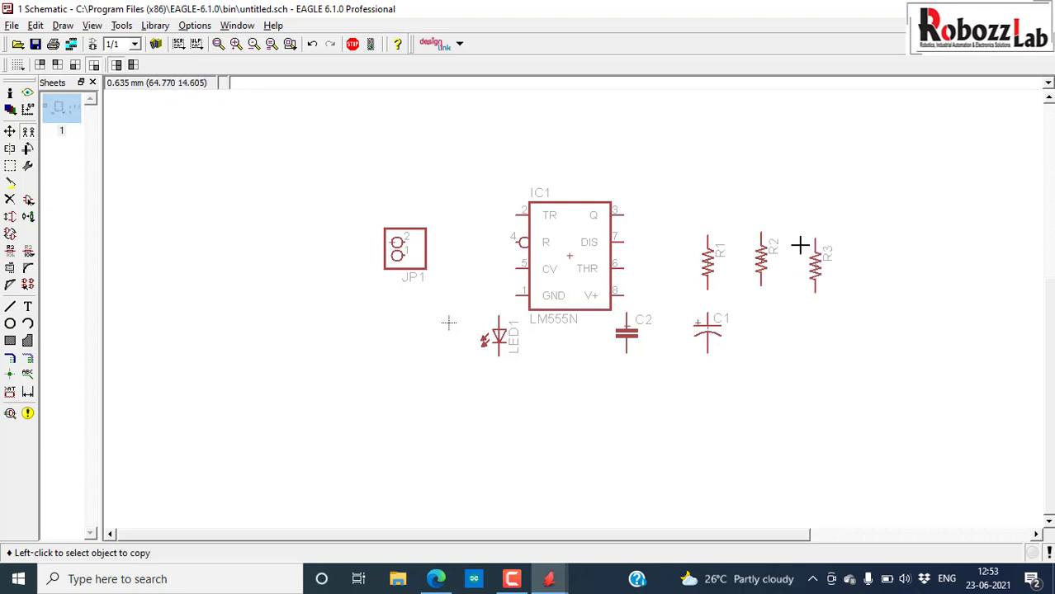
# Switch to the browser and review the LED flasher circuit diagram for the required components.
pyautogui.hotkey('alt', 'Tab')
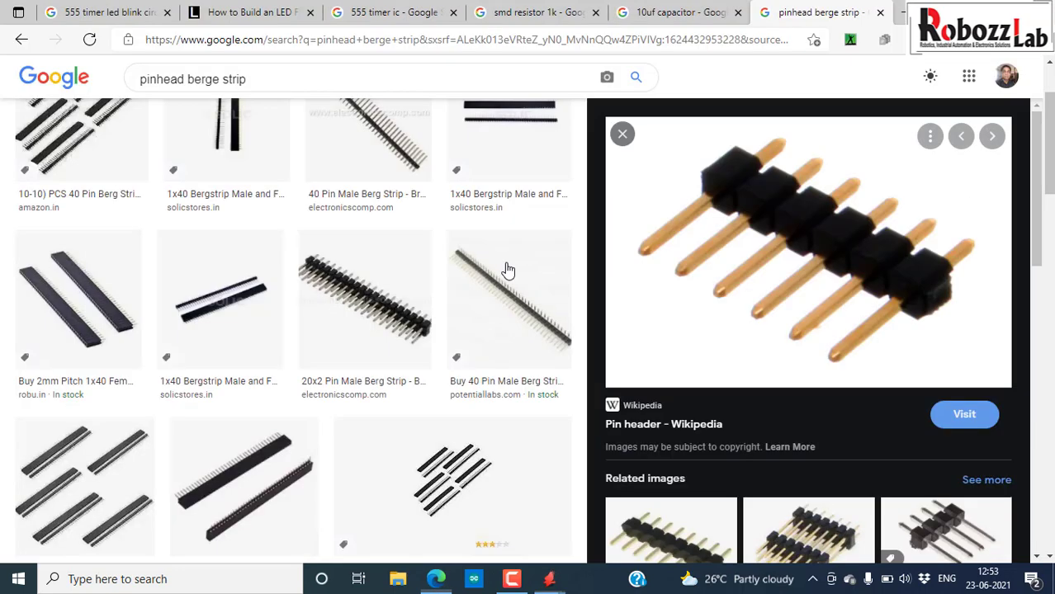
pyautogui.click(253, 12)
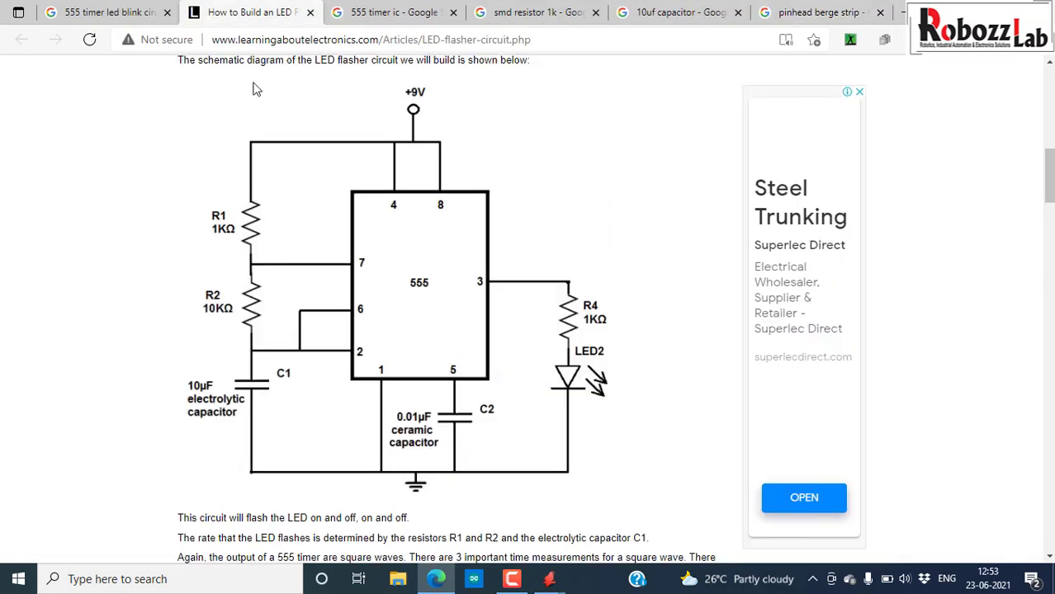
pyautogui.hotkey('alt', 'Tab')
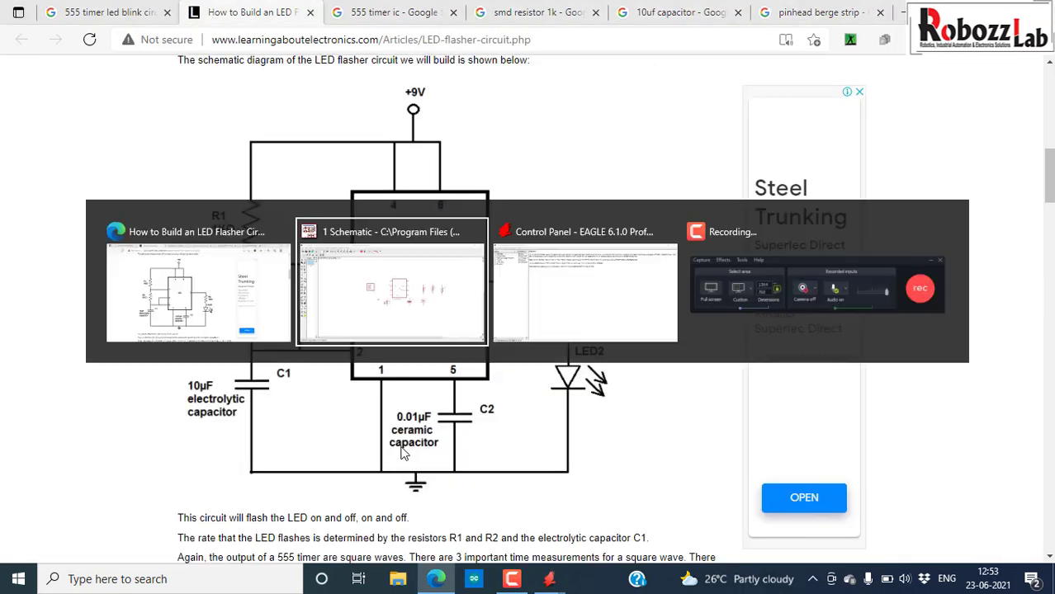
pyautogui.click(513, 580)
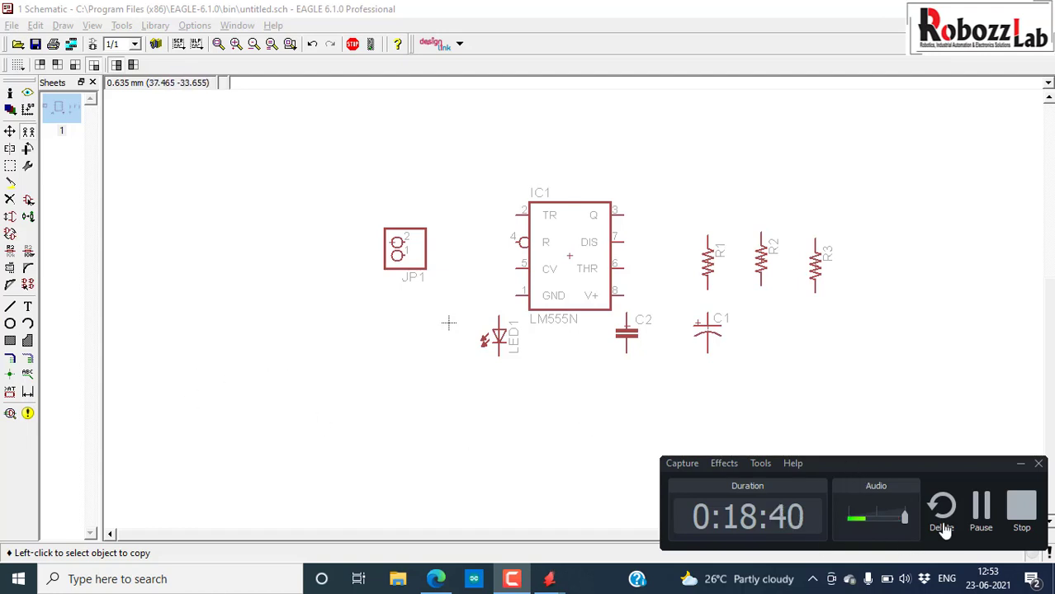
pyautogui.click(979, 515)
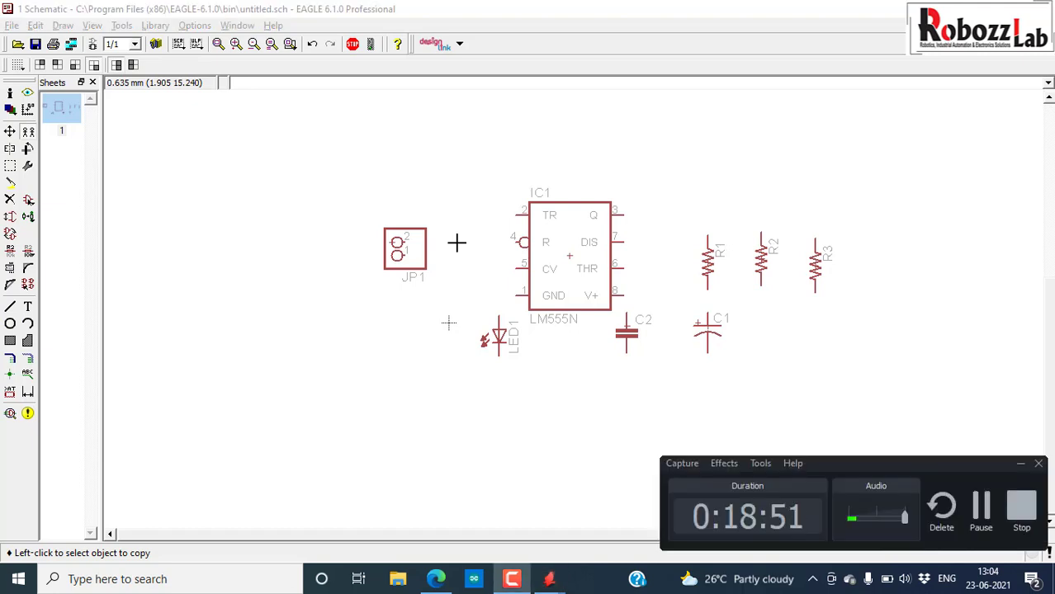
pyautogui.hotkey('alt', 'Tab')
pyautogui.hotkey('alt', 'Tab')
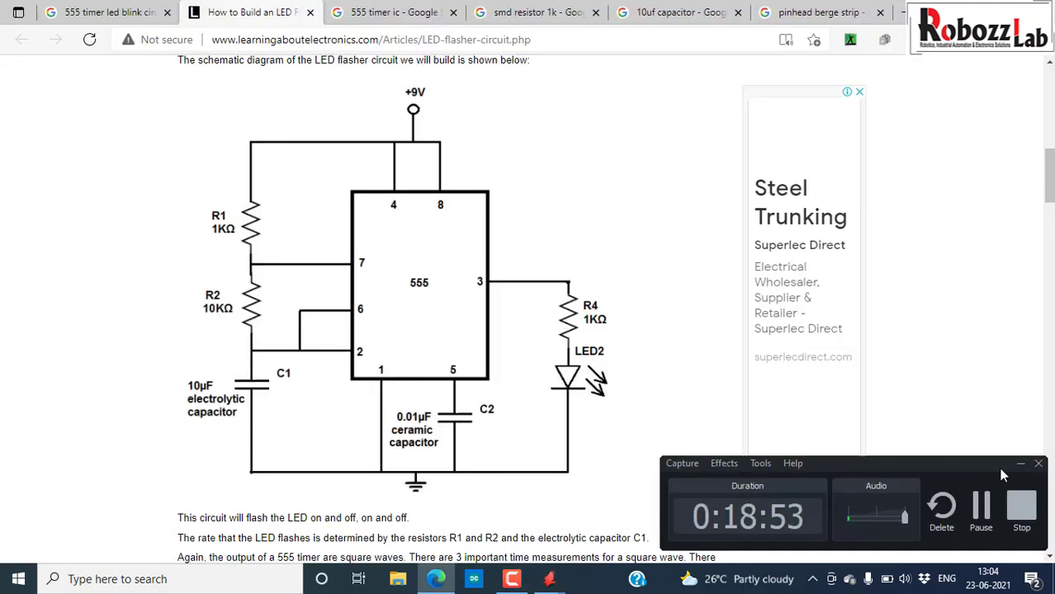
pyautogui.click(1020, 463)
# Compare the LM555N pins and placed parts in the EAGLE schematic with the LED flasher diagram in the browser.
pyautogui.hotkey('alt', 'Tab')
pyautogui.hotkey('alt', 'Tab')
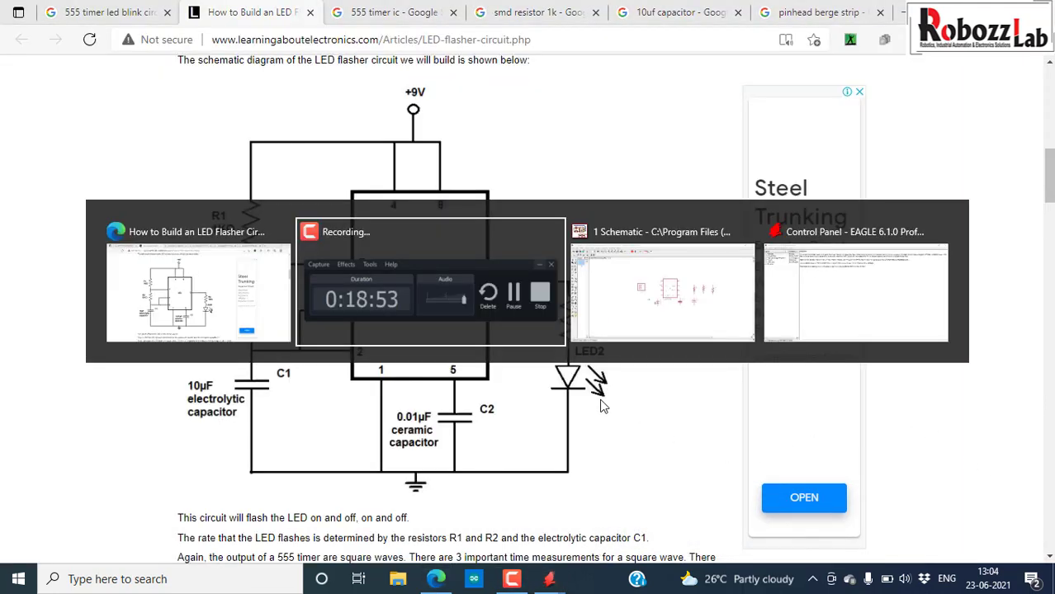
pyautogui.hotkey('alt', 'Tab')
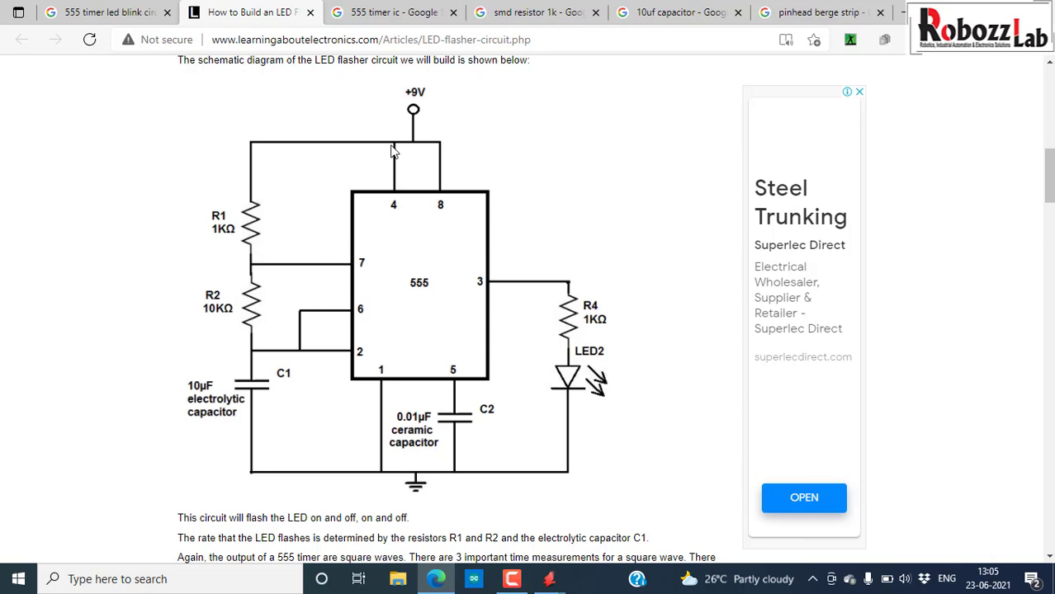
pyautogui.hotkey('alt', 'Tab')
pyautogui.scroll(5, 623, 248)
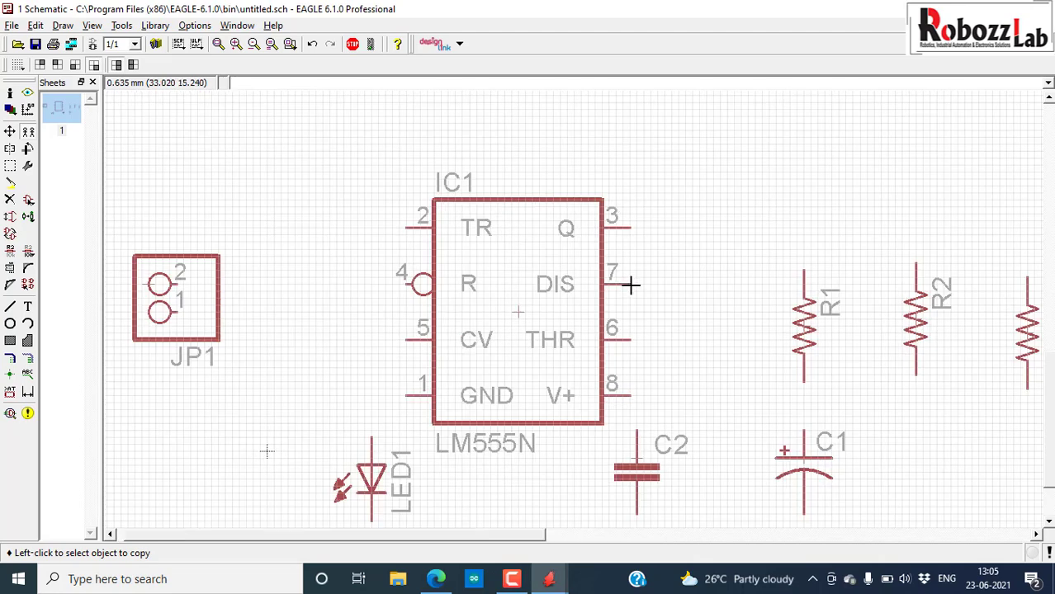
pyautogui.hotkey('alt', 'Tab')
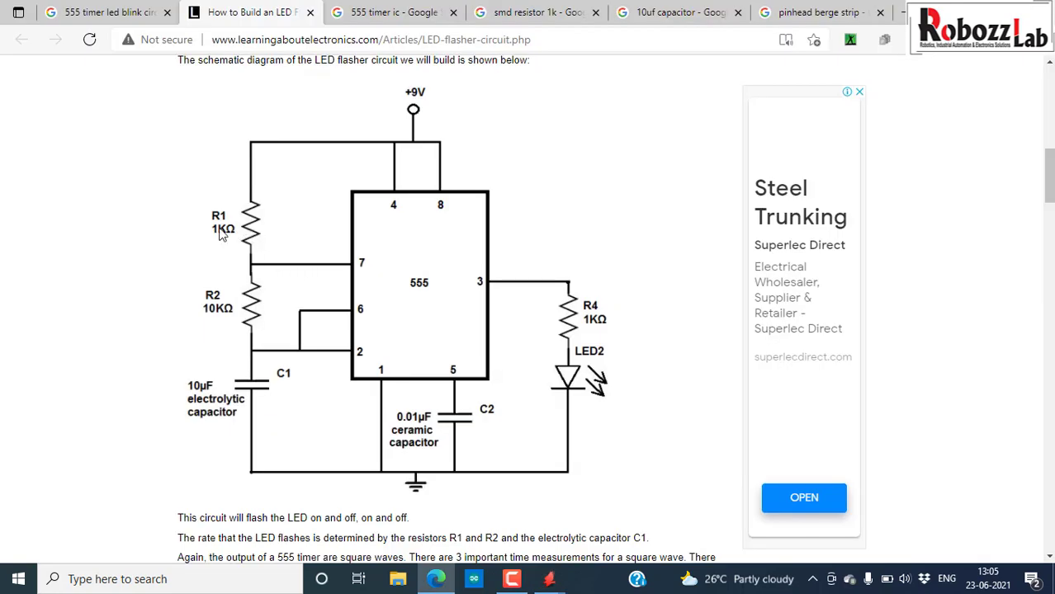
# Switch back to EAGLE and move resistor R1 up beside the upper pins of the LM555N timer.
pyautogui.hotkey('alt', 'Tab')
pyautogui.click(10, 131)
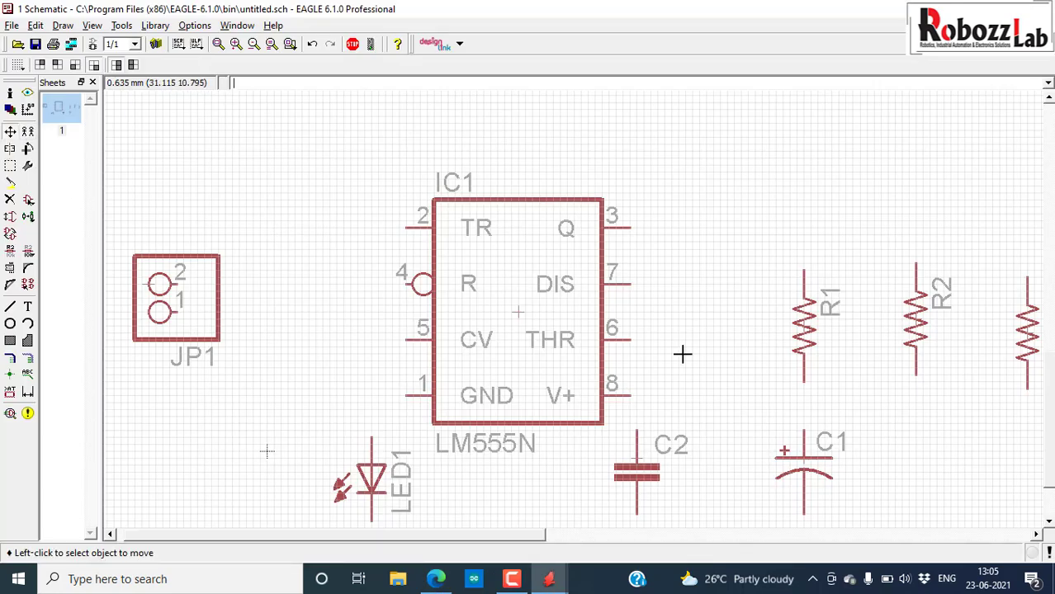
pyautogui.click(803, 324)
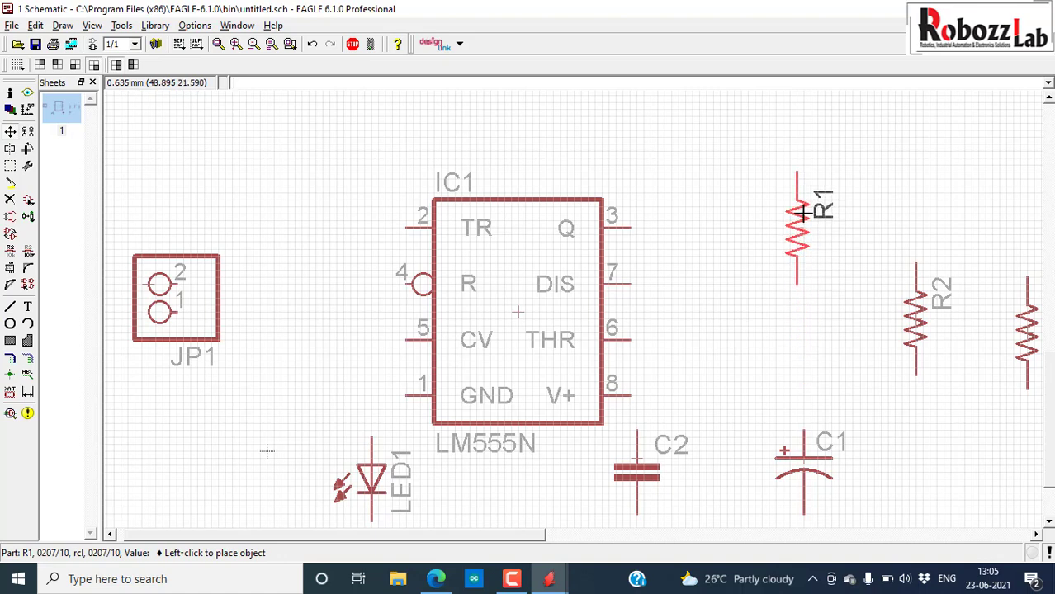
pyautogui.click(802, 211)
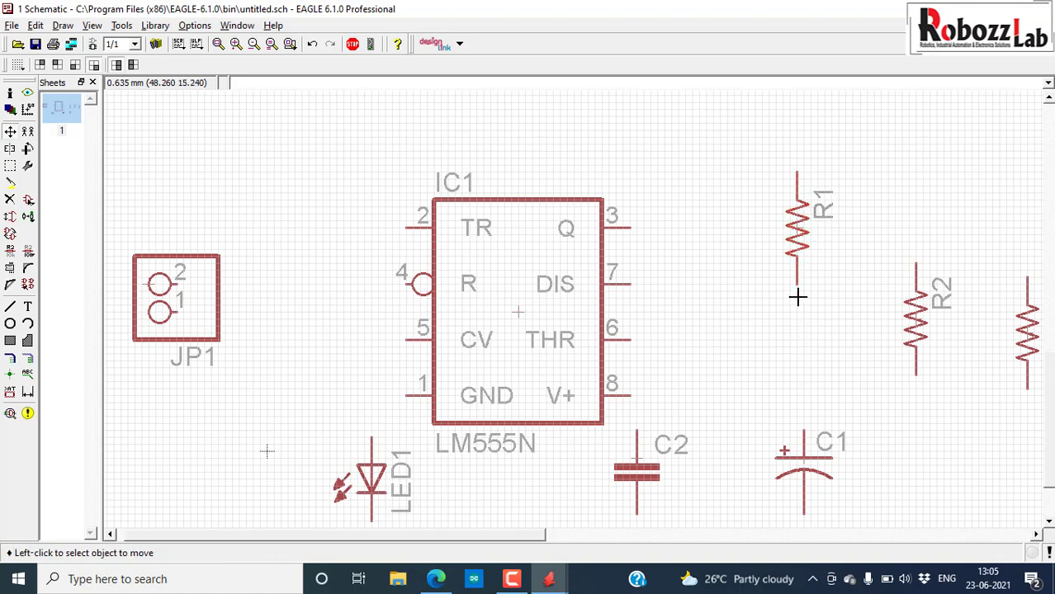
pyautogui.scroll(-1, 723, 275)
pyautogui.scroll(1, 728, 254)
pyautogui.click(729, 253)
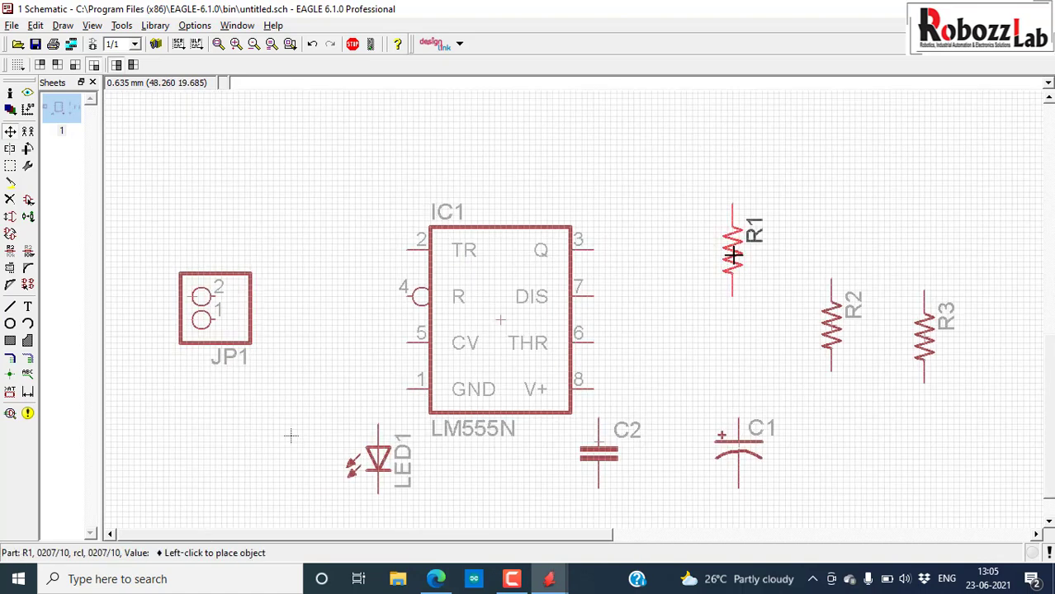
pyautogui.click(768, 250)
# Check the flasher diagram in the browser, then stack R1, R2 and C1 vertically to the right of the timer in EAGLE.
pyautogui.hotkey('alt', 'Tab')
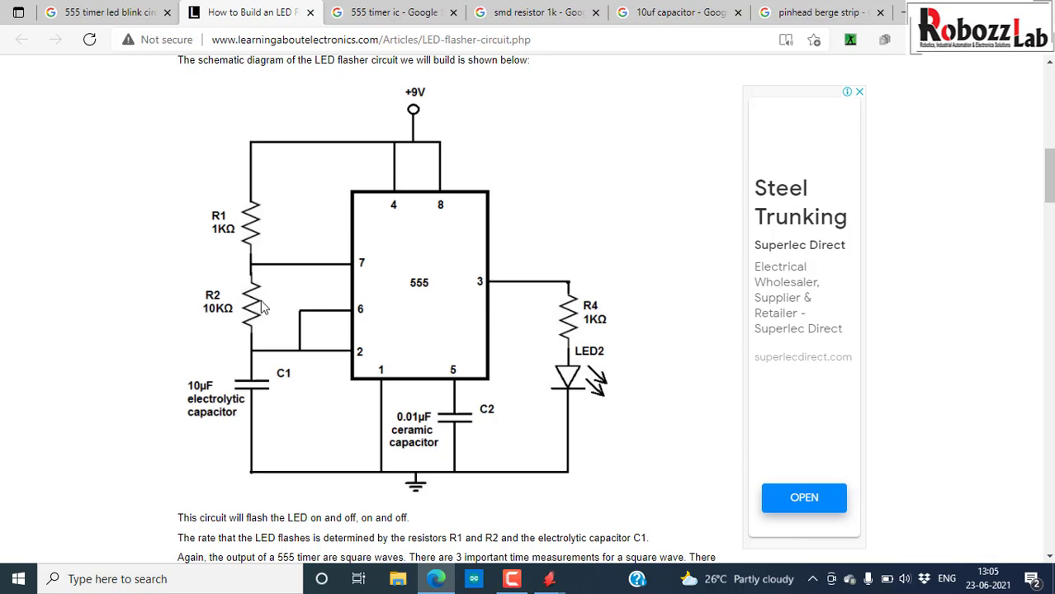
pyautogui.hotkey('alt', 'Tab')
pyautogui.scroll(-2, 648, 313)
pyautogui.click(732, 264)
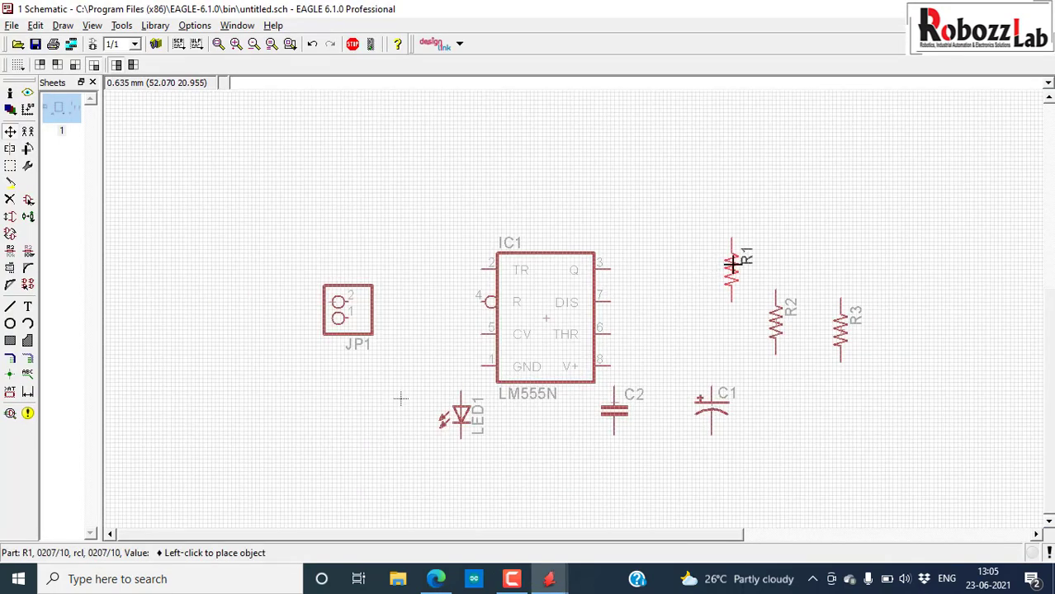
pyautogui.click(740, 239)
pyautogui.click(776, 329)
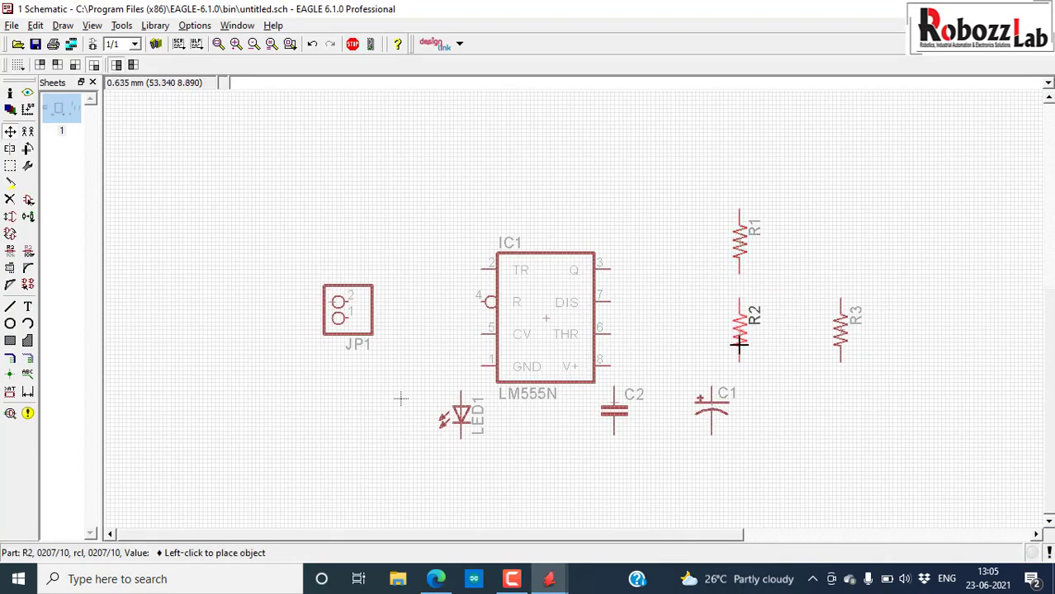
pyautogui.click(739, 346)
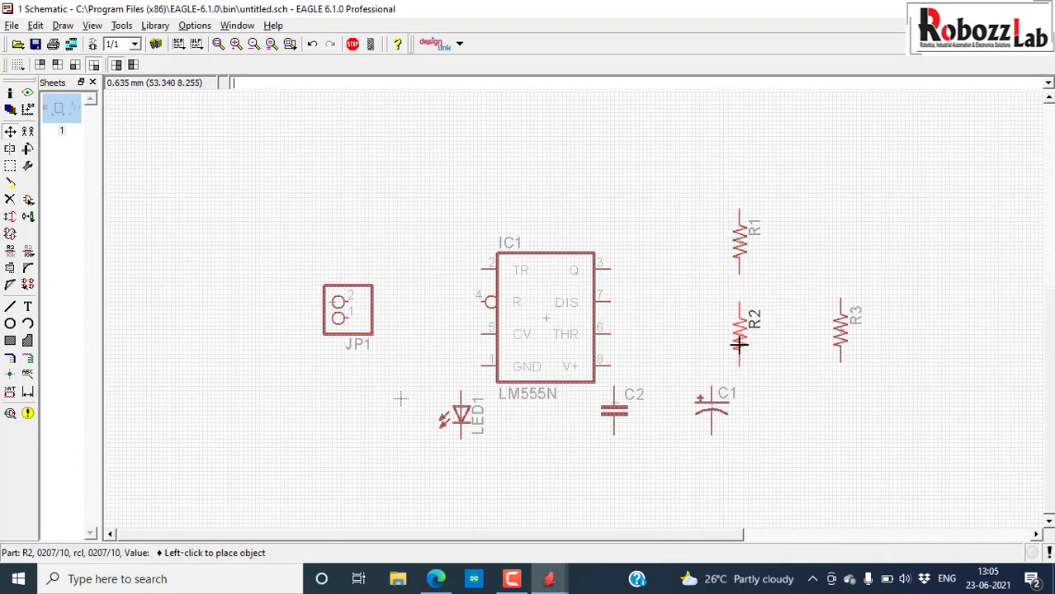
pyautogui.click(713, 419)
pyautogui.click(738, 467)
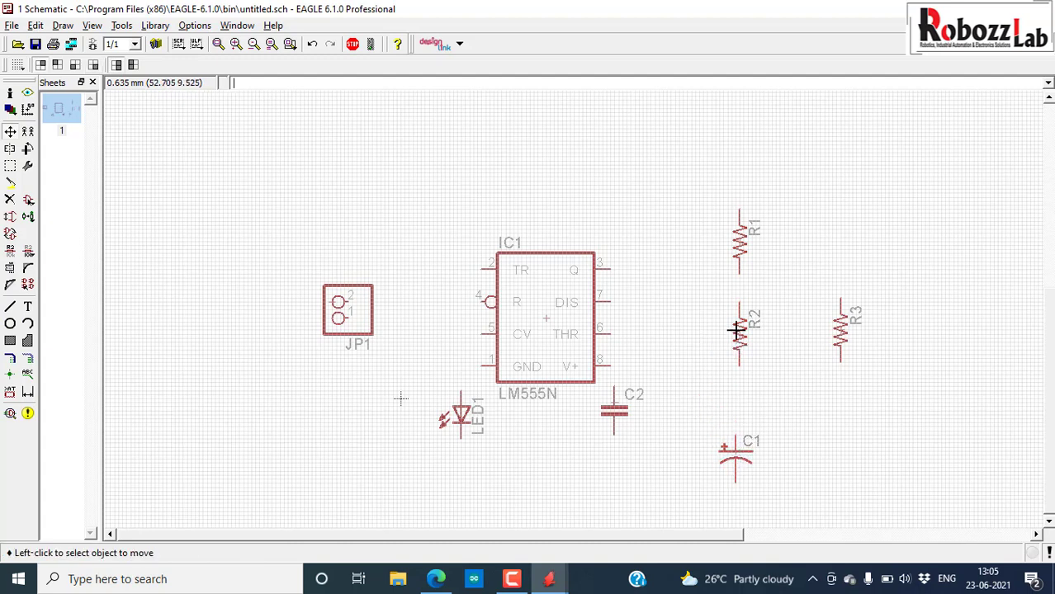
# Lower R2 to sit between R1 and C1, and align all three parts in one vertical column.
pyautogui.click(737, 331)
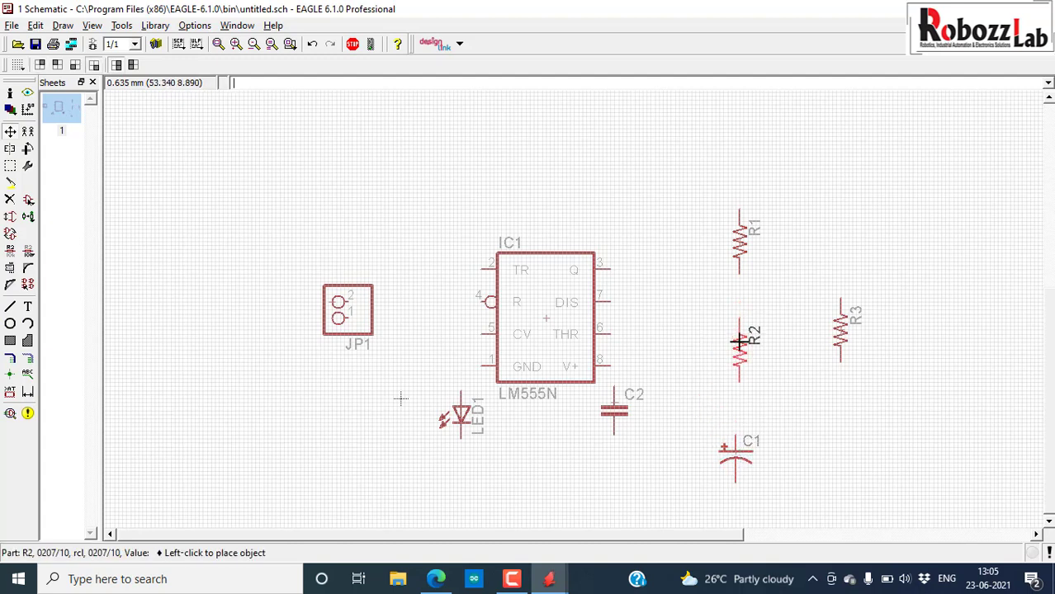
pyautogui.click(739, 341)
pyautogui.scroll(3, 726, 243)
pyautogui.click(754, 248)
pyautogui.click(746, 261)
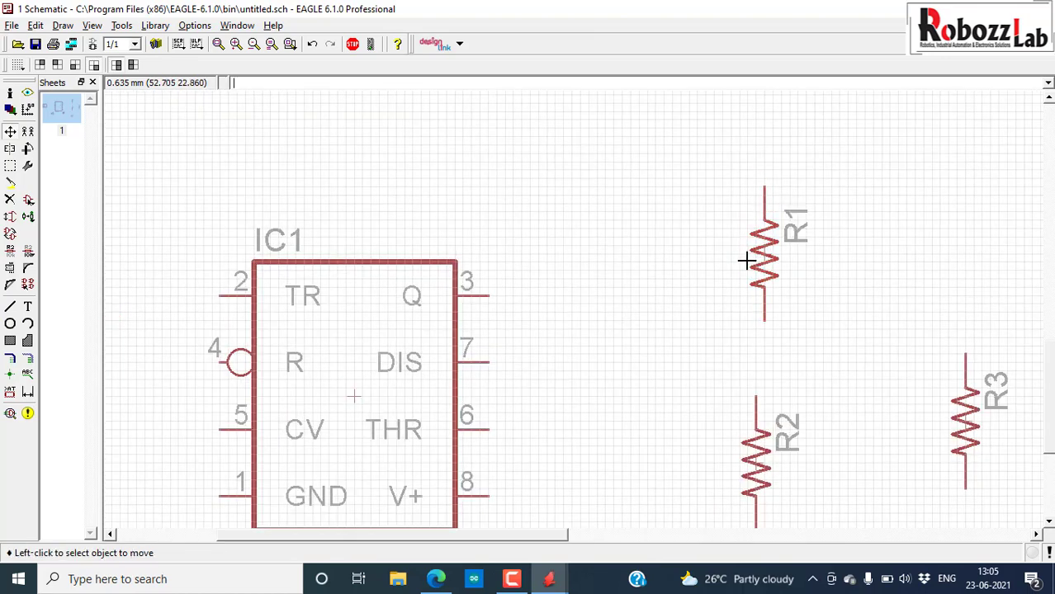
pyautogui.click(757, 258)
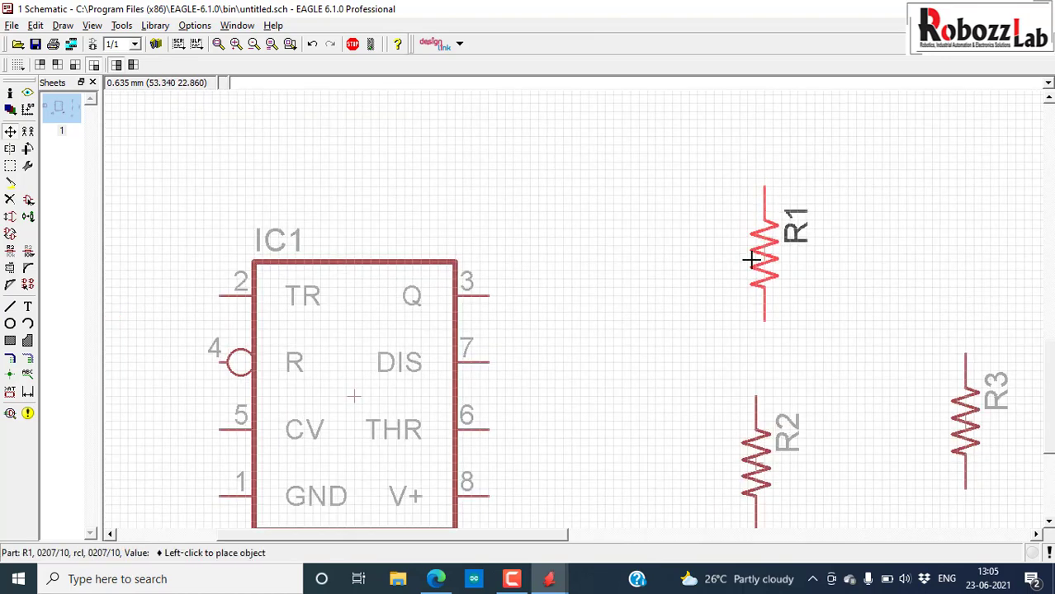
pyautogui.click(746, 261)
pyautogui.scroll(-3, 713, 249)
pyautogui.scroll(3, 727, 306)
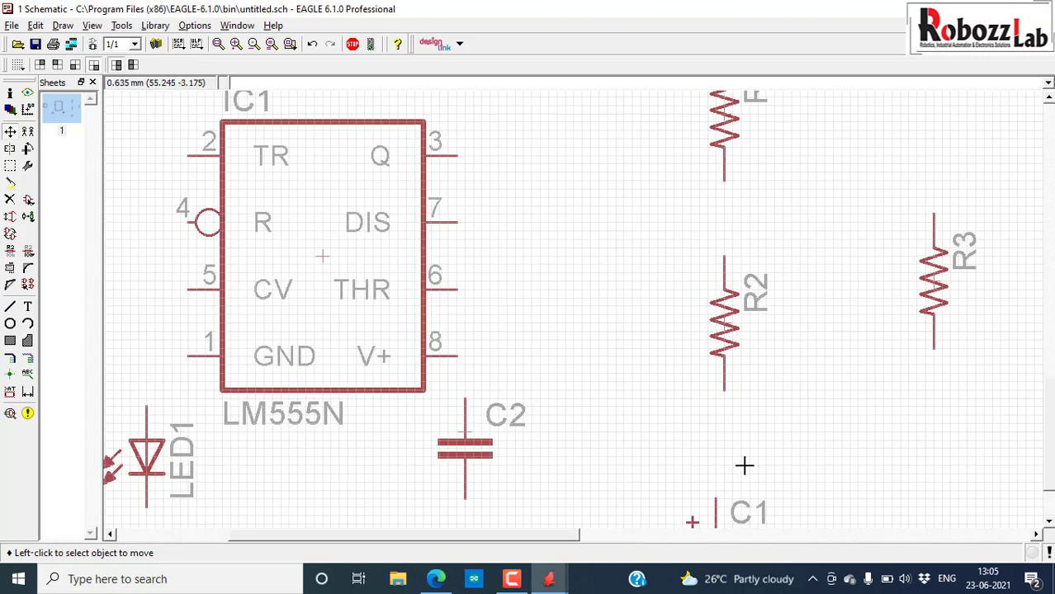
pyautogui.scroll(-3, 693, 341)
pyautogui.click(711, 459)
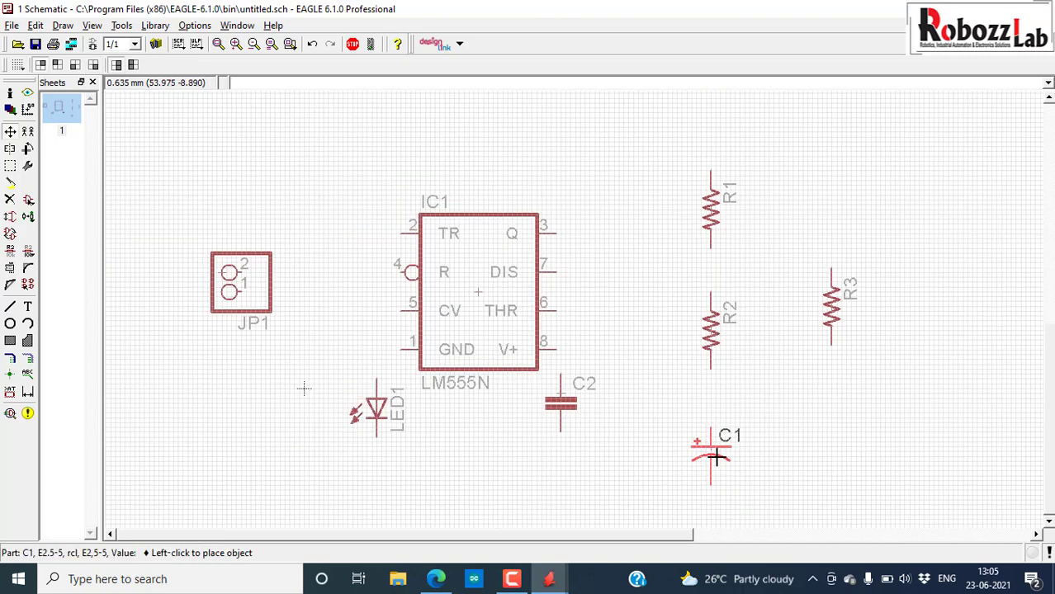
pyautogui.click(716, 459)
# Consult the browser diagram, then wire LM555N pin 7 (DIS) to R1's lower end and R2's upper end in EAGLE.
pyautogui.hotkey('alt', 'Tab')
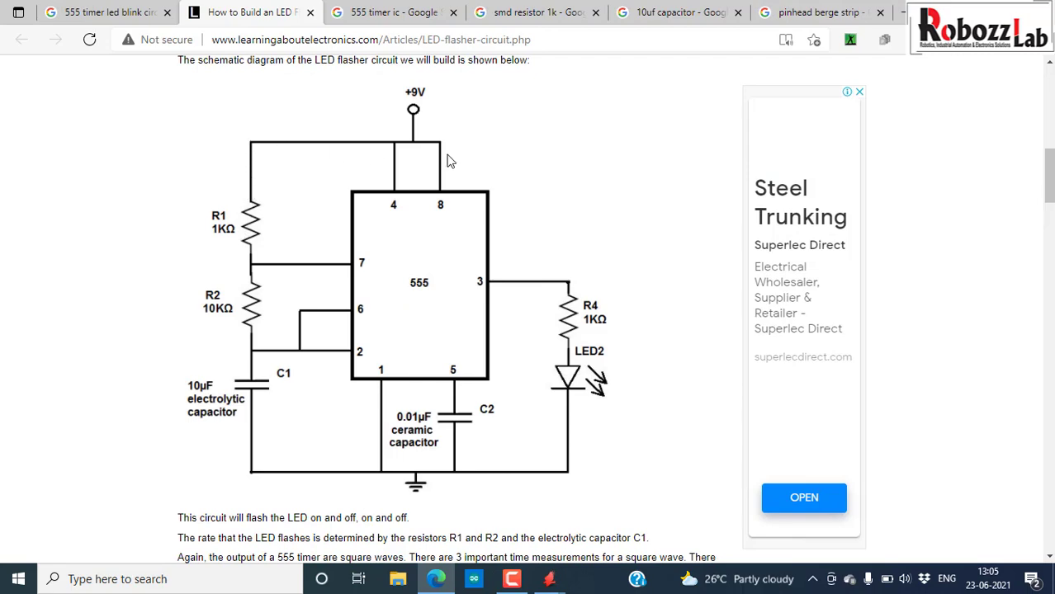
pyautogui.hotkey('alt', 'Tab')
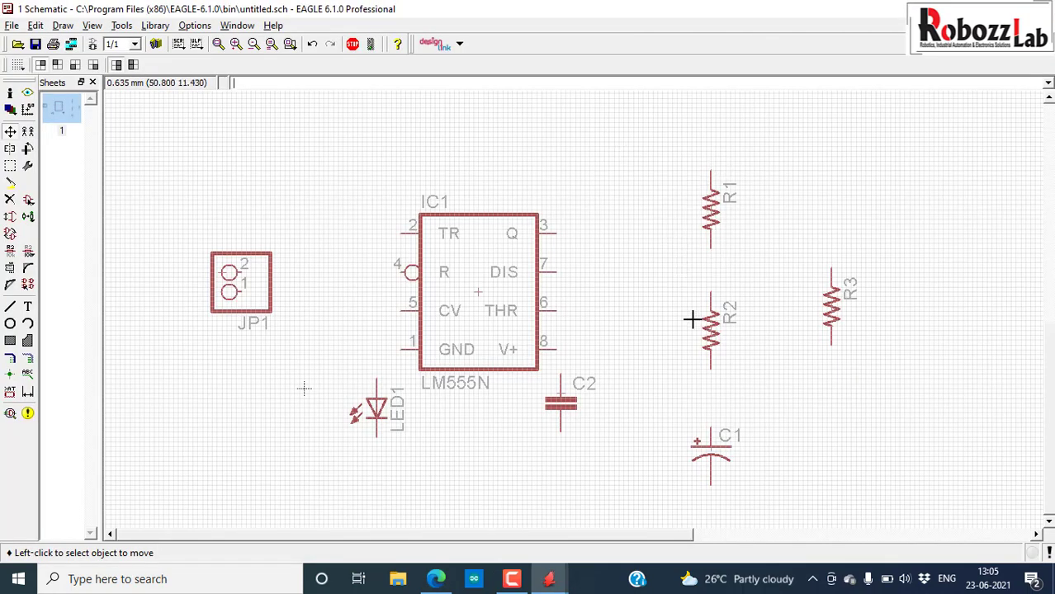
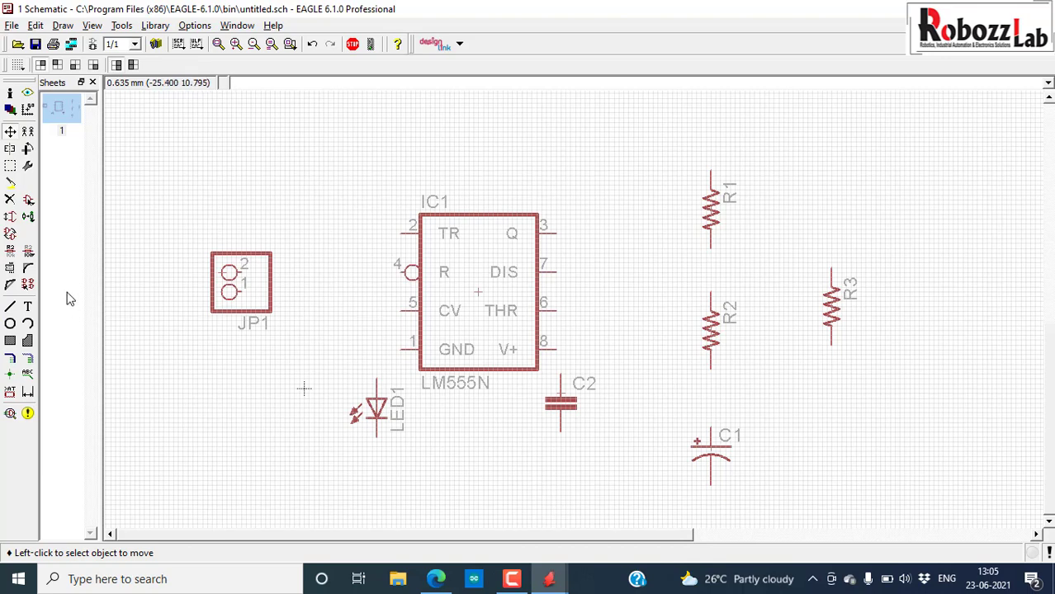
pyautogui.click(11, 308)
pyautogui.scroll(5, 545, 314)
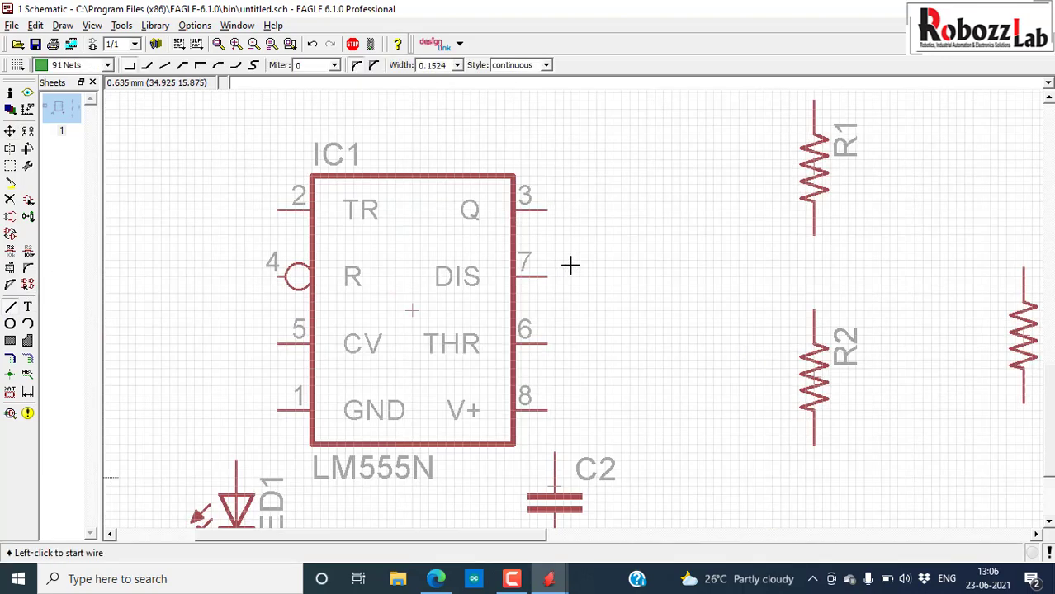
pyautogui.click(535, 283)
pyautogui.scroll(3, 916, 282)
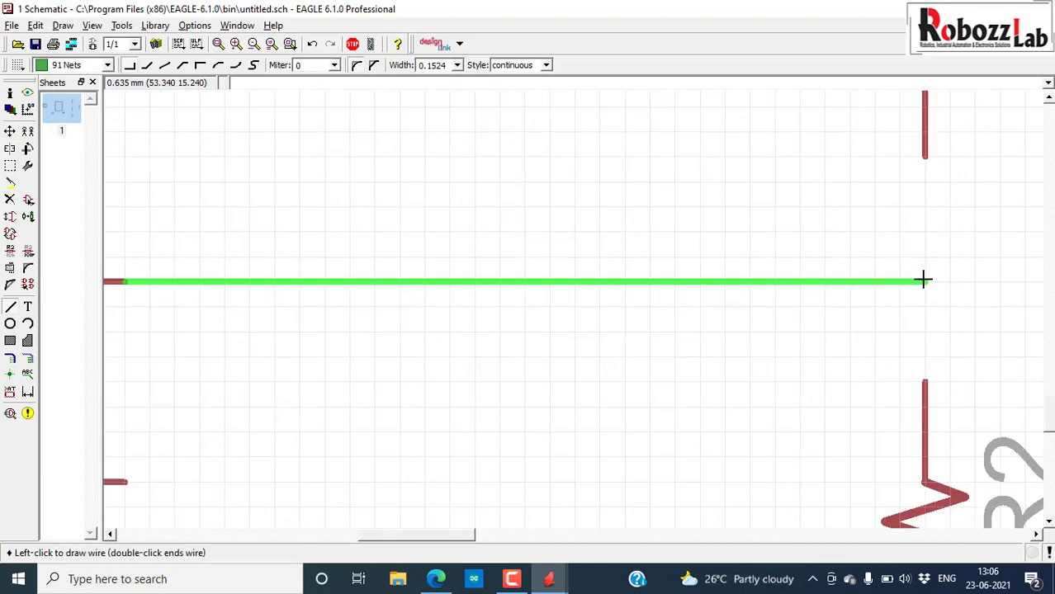
pyautogui.click(922, 282)
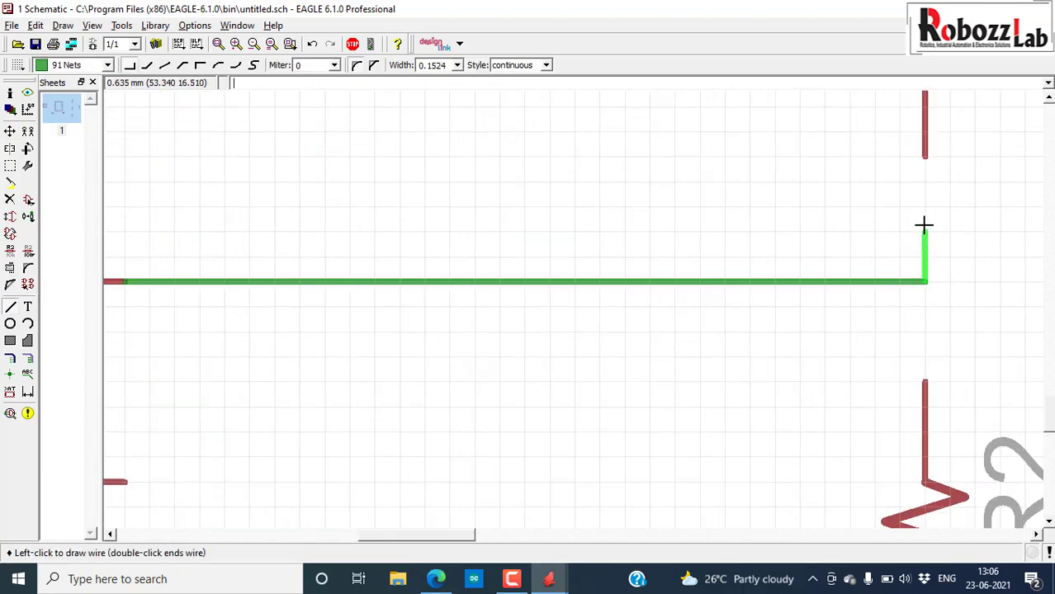
pyautogui.doubleClick(925, 157)
pyautogui.click(924, 281)
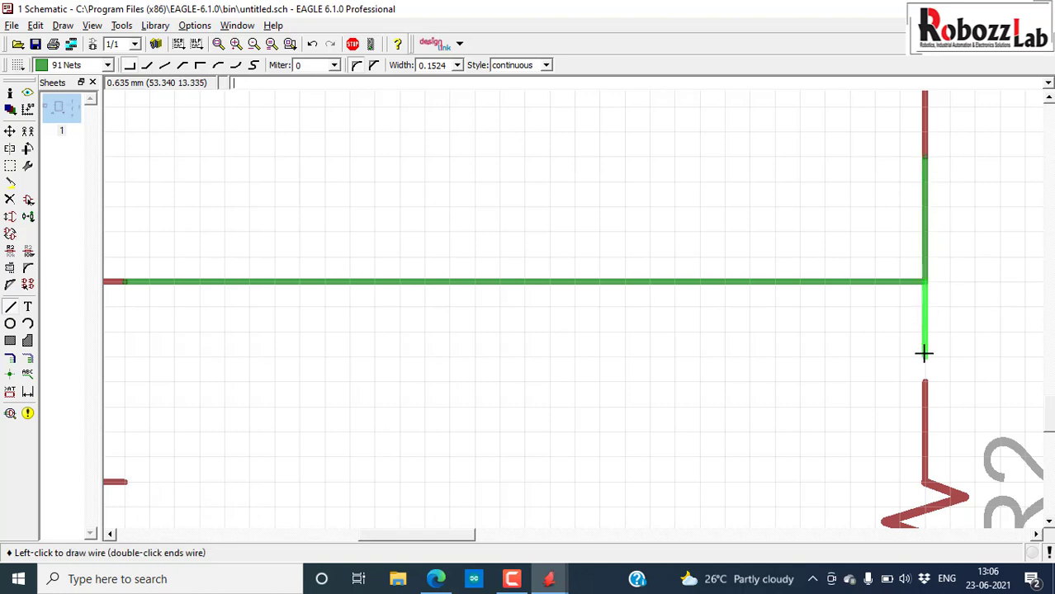
pyautogui.doubleClick(923, 381)
pyautogui.scroll(-5, 669, 224)
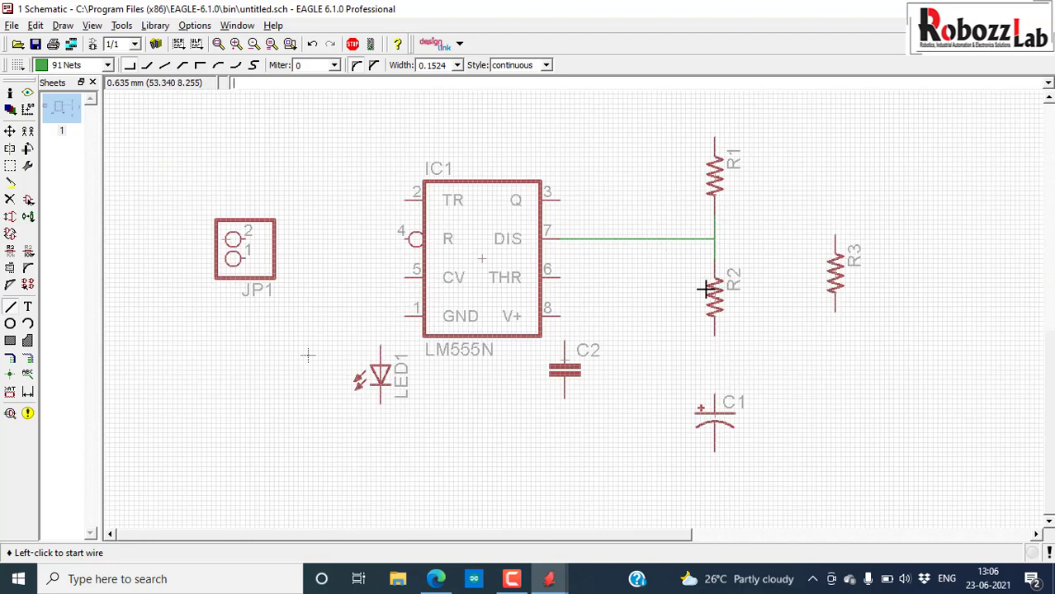
# Check the diagram in the browser and wire R2's lower end to the positive terminal of capacitor C1 in EAGLE.
pyautogui.hotkey('alt', 'Tab')
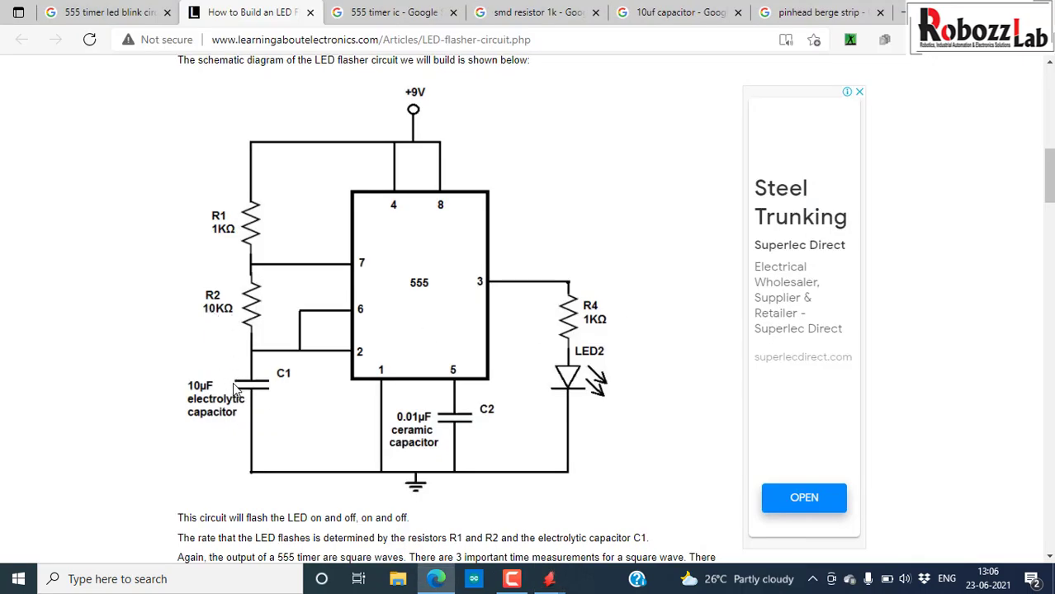
pyautogui.scroll(2, 713, 361)
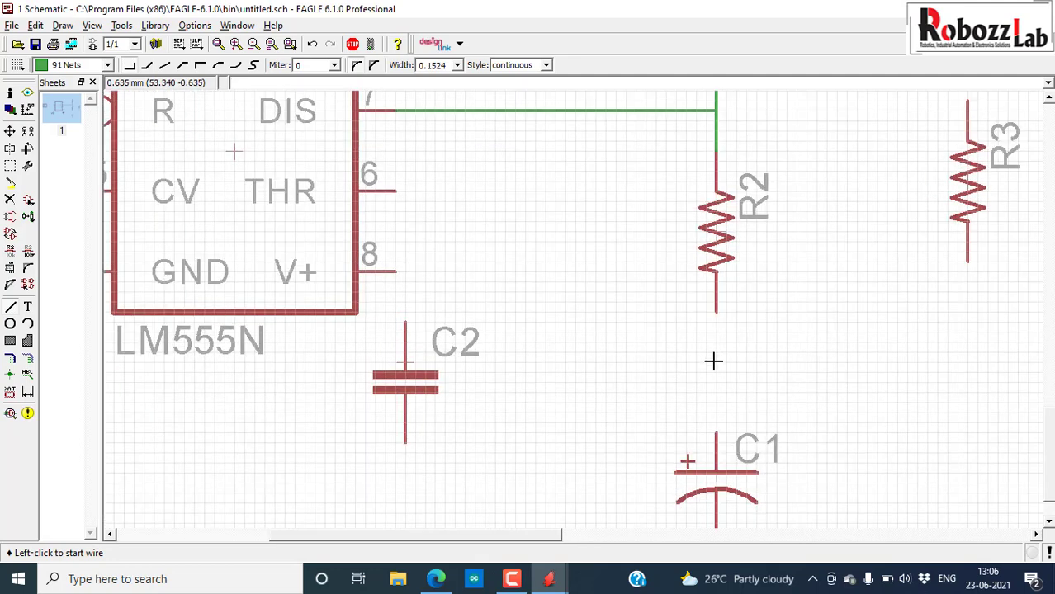
pyautogui.click(716, 314)
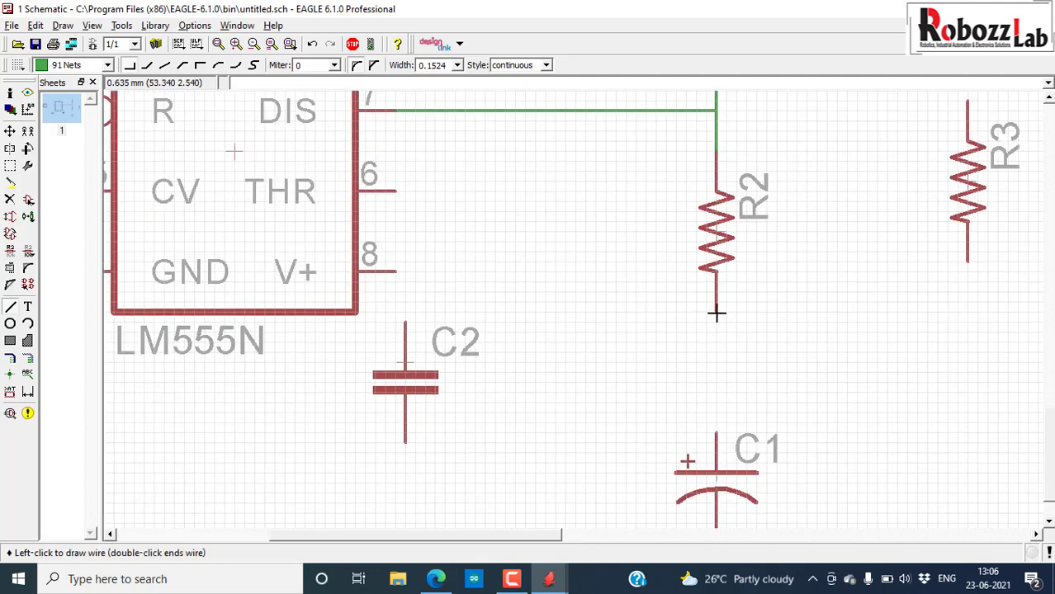
pyautogui.click(717, 429)
pyautogui.scroll(-4, 648, 293)
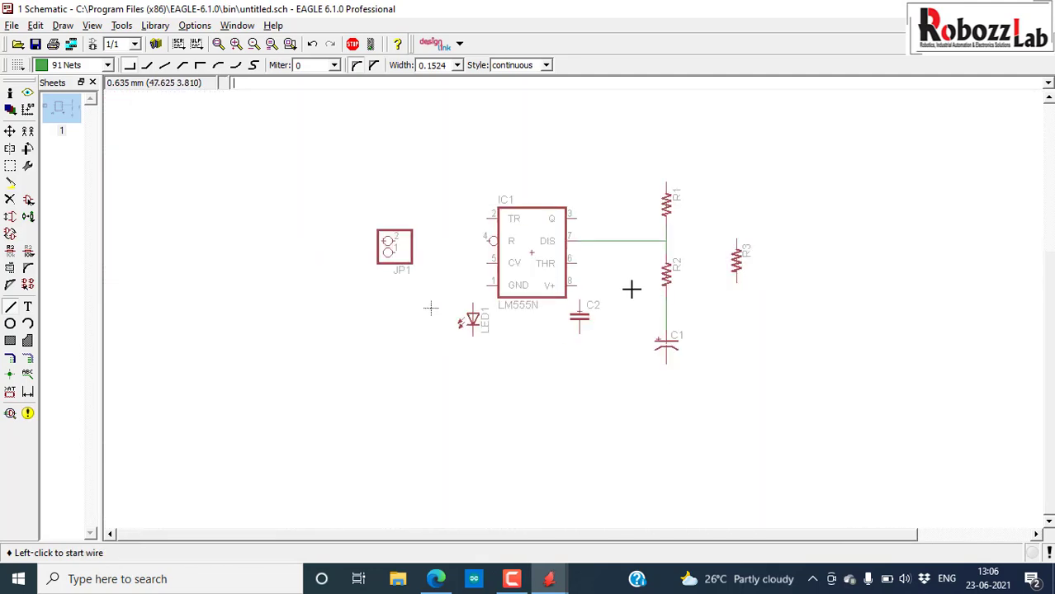
# Start adding a part, close the pinhead library and open the supply1 library of supply symbols.
pyautogui.scroll(2, 632, 289)
pyautogui.scroll(-1, 593, 286)
pyautogui.scroll(2, 605, 308)
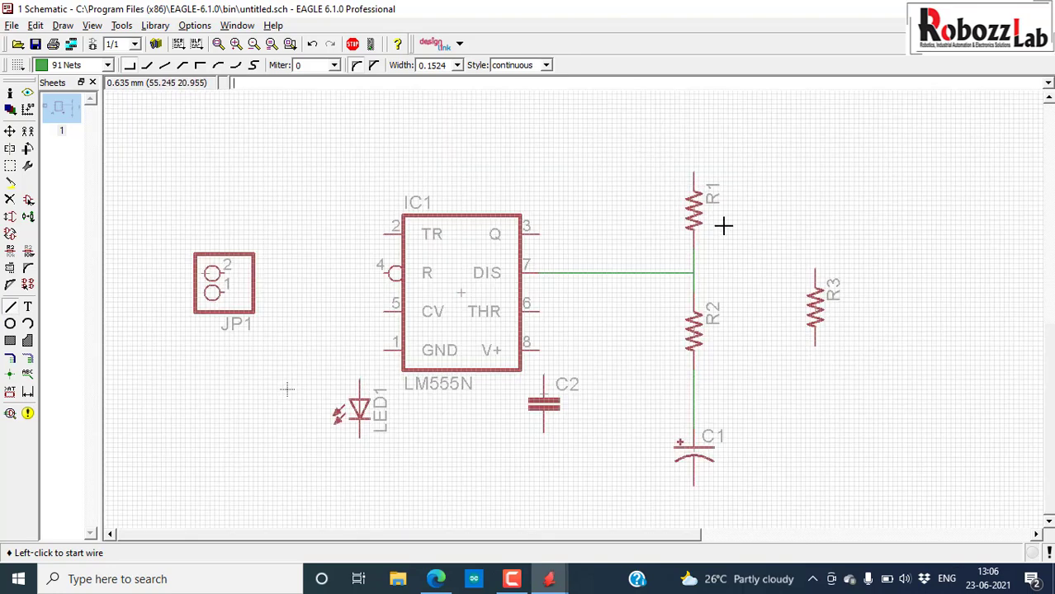
pyautogui.click(28, 199)
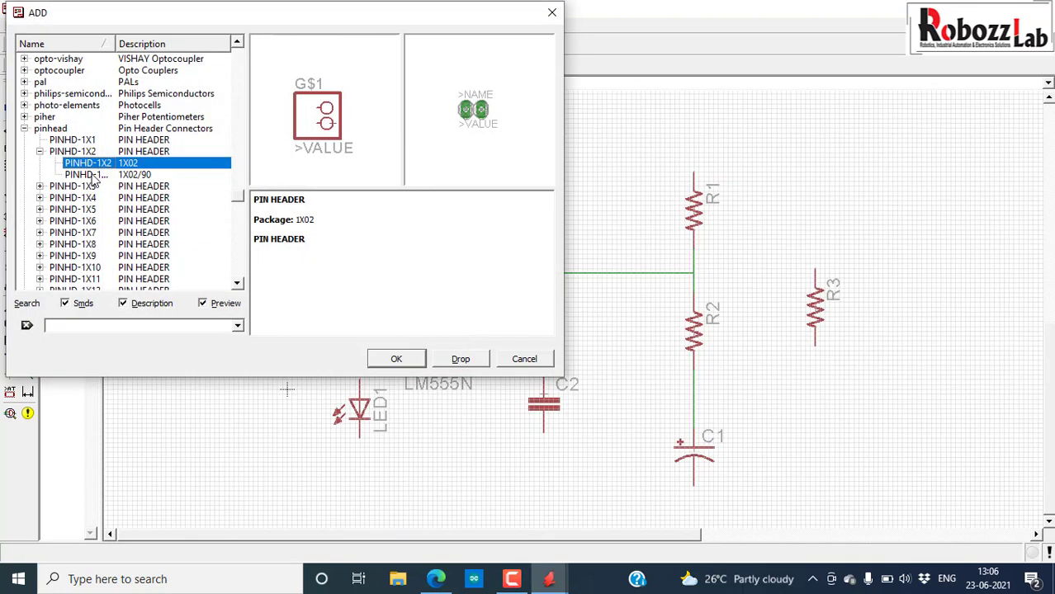
pyautogui.press('Left')
pyautogui.press('Left')
pyautogui.press('Left')
pyautogui.press('Left')
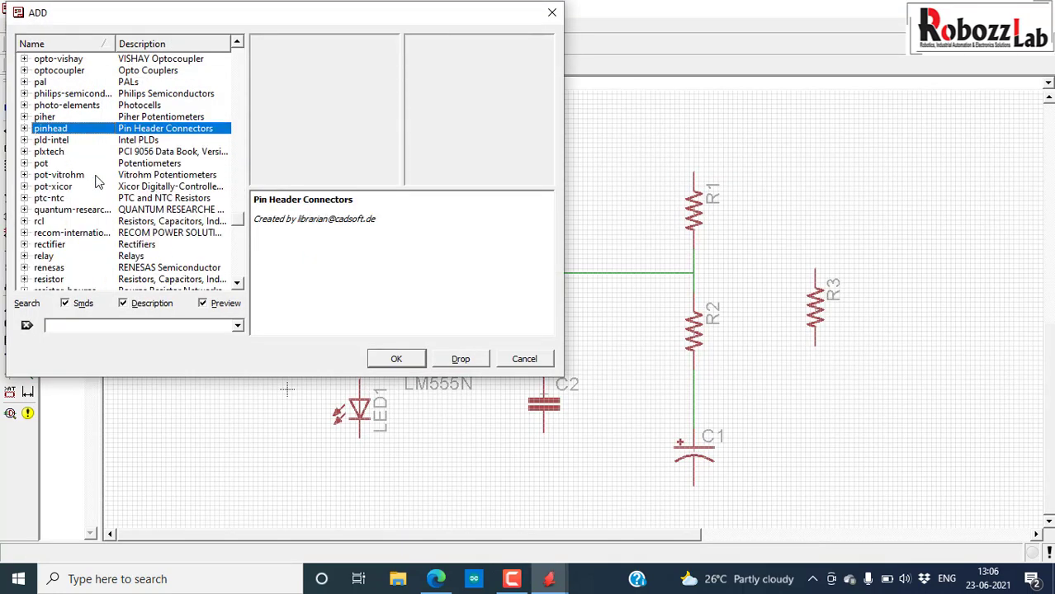
pyautogui.press('s')
pyautogui.press('s')
pyautogui.press('s')
pyautogui.press('s')
pyautogui.press('s')
pyautogui.press('s')
pyautogui.press('s')
pyautogui.press('s')
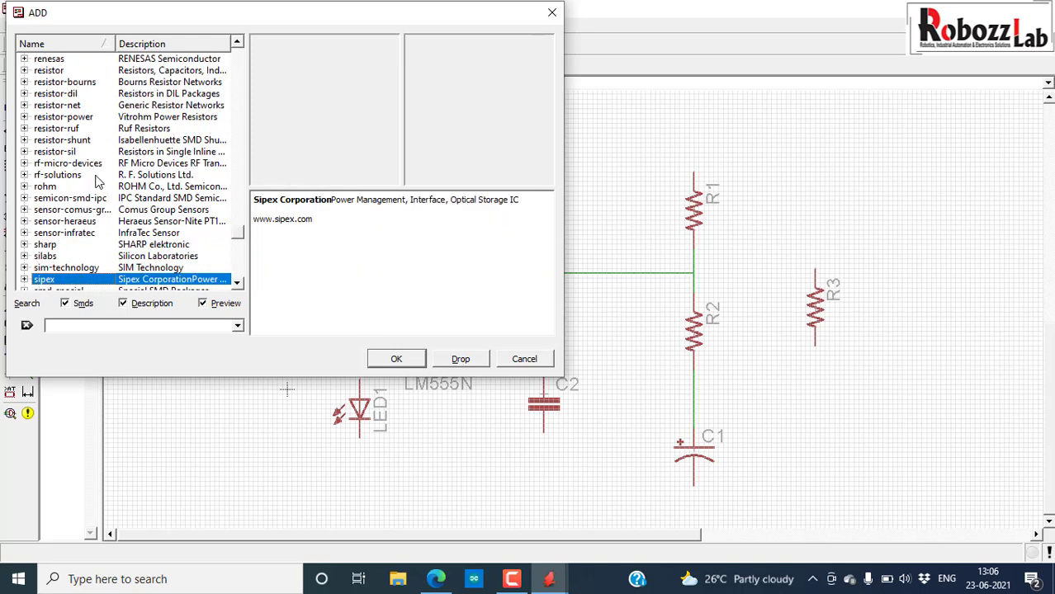
pyautogui.press('s')
pyautogui.press('s')
pyautogui.press('s')
pyautogui.press('s')
pyautogui.press('s')
pyautogui.press('s')
pyautogui.press('s')
pyautogui.press('s')
pyautogui.press('s')
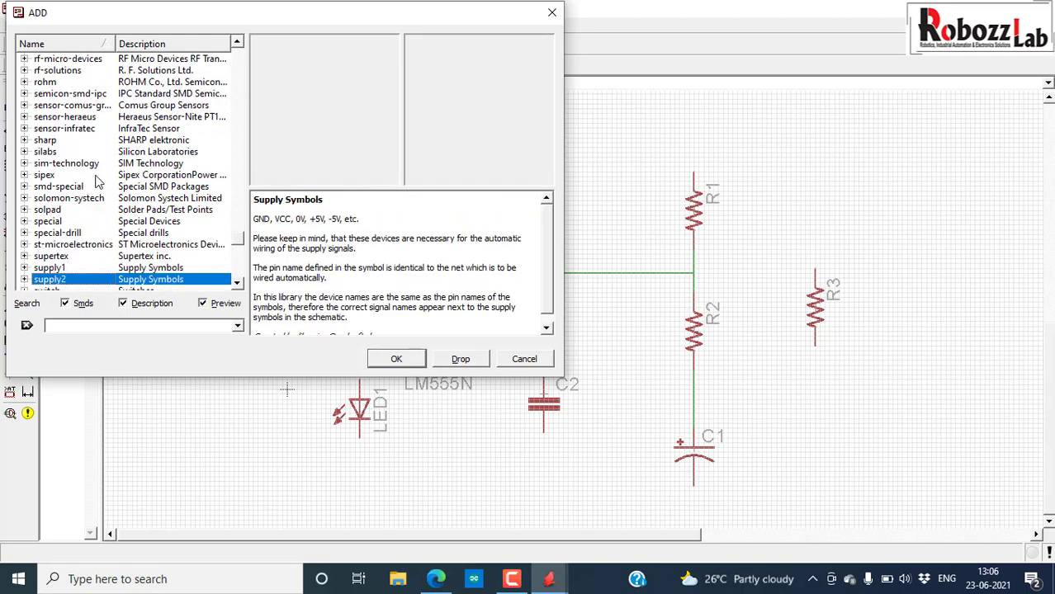
pyautogui.press('Up')
pyautogui.press('Right')
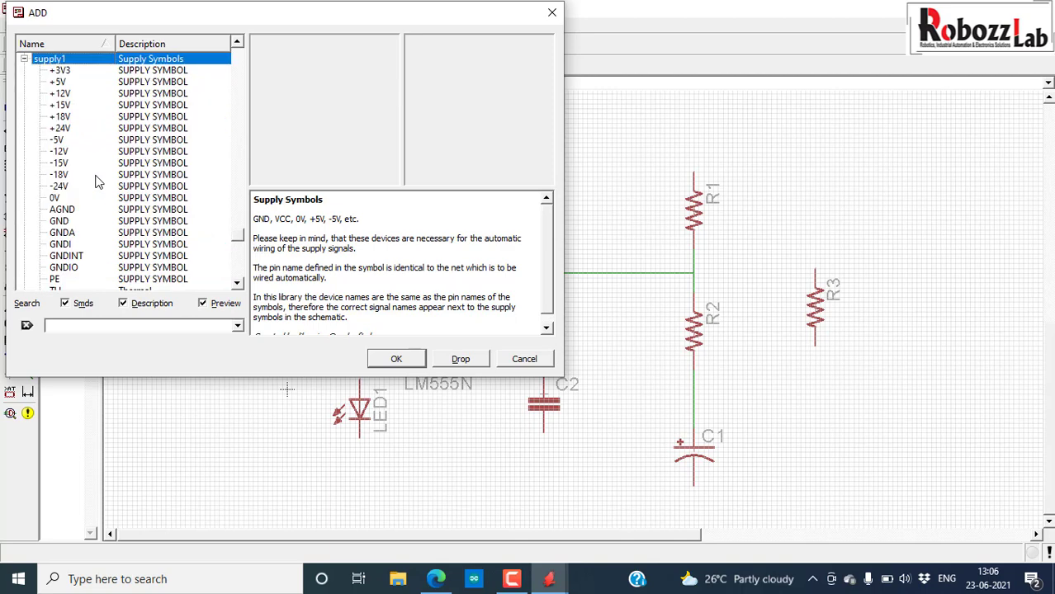
# Choose the +5V supply symbol and place it above the JP1 header.
pyautogui.press('Down')
pyautogui.press('Down')
pyautogui.press('Down')
pyautogui.press('Down')
pyautogui.press('Down')
pyautogui.press('Down')
pyautogui.press('Up')
pyautogui.press('Up')
pyautogui.press('Up')
pyautogui.press('Up')
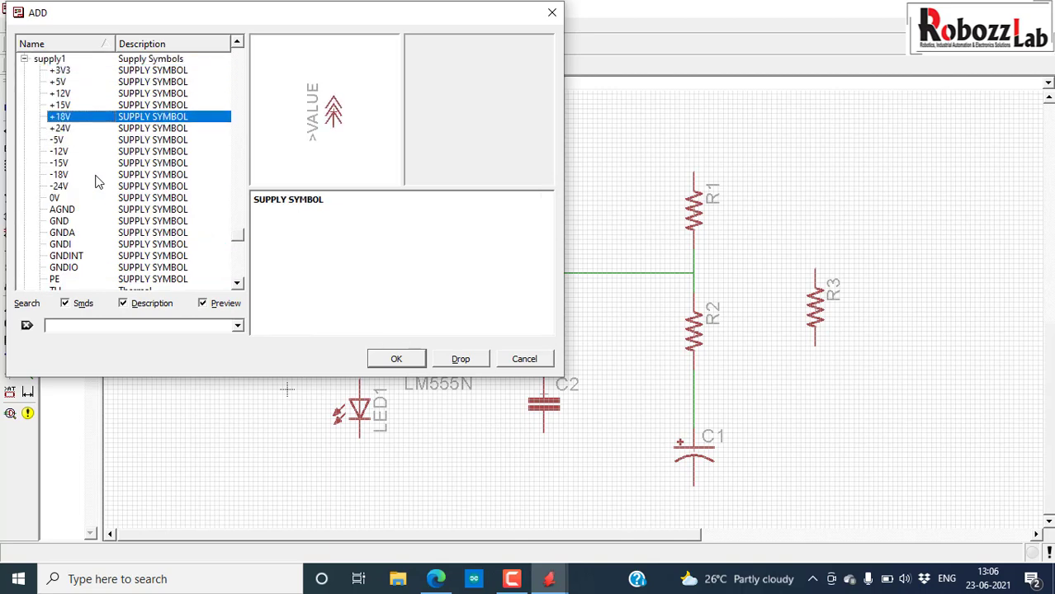
pyautogui.press('Return')
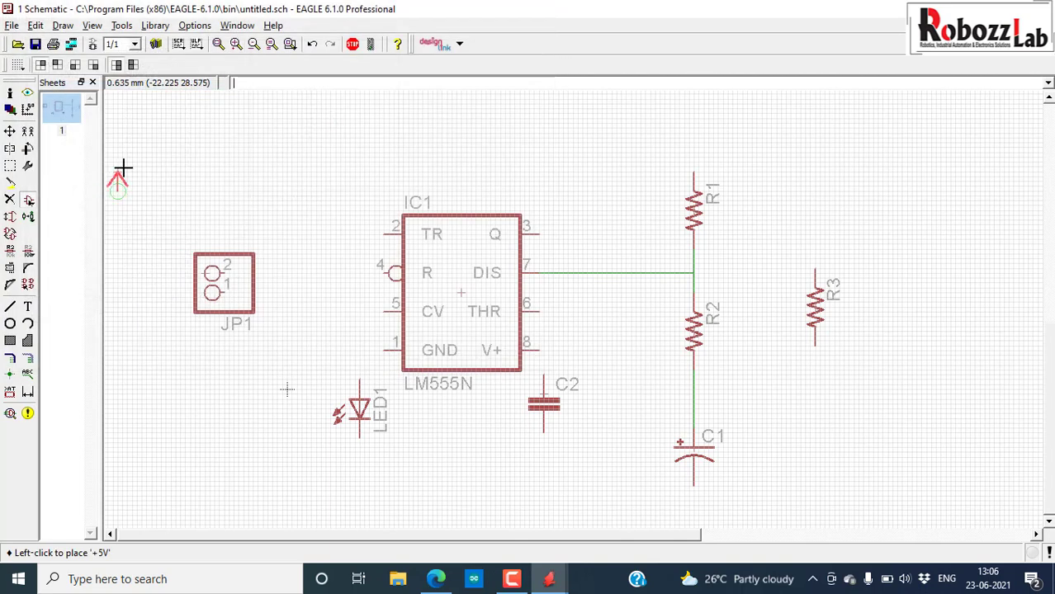
pyautogui.click(228, 195)
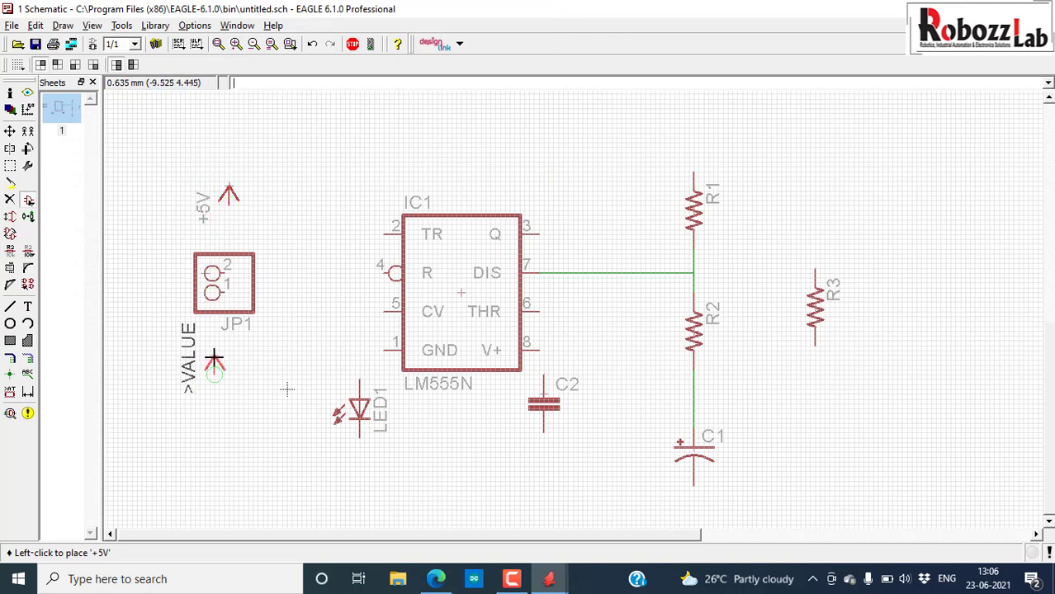
# Add the 0V supply symbol from the supply1 library and place it below the JP1 header.
pyautogui.click(29, 204)
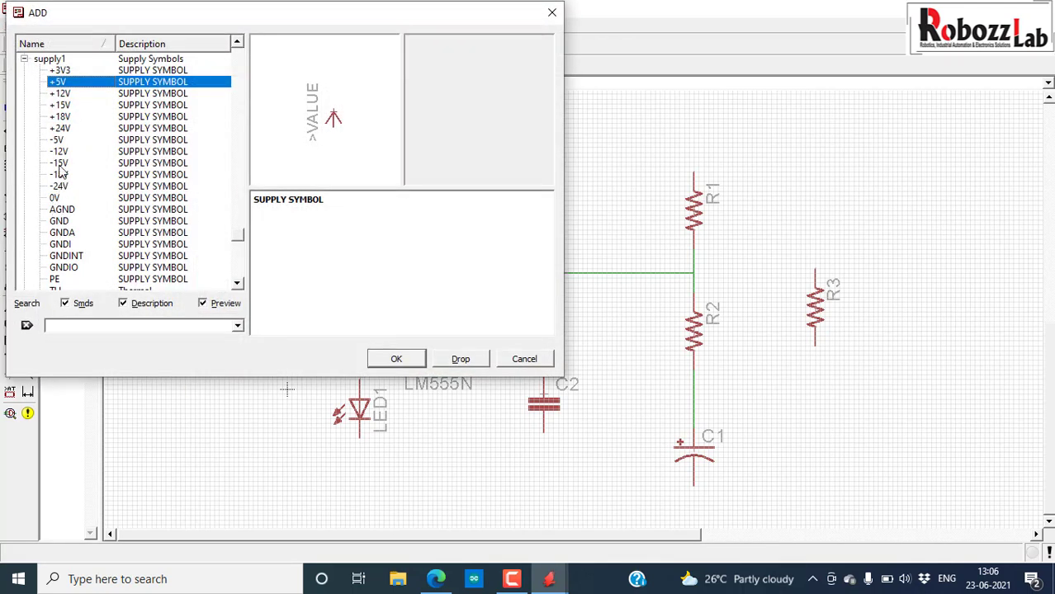
pyautogui.click(56, 198)
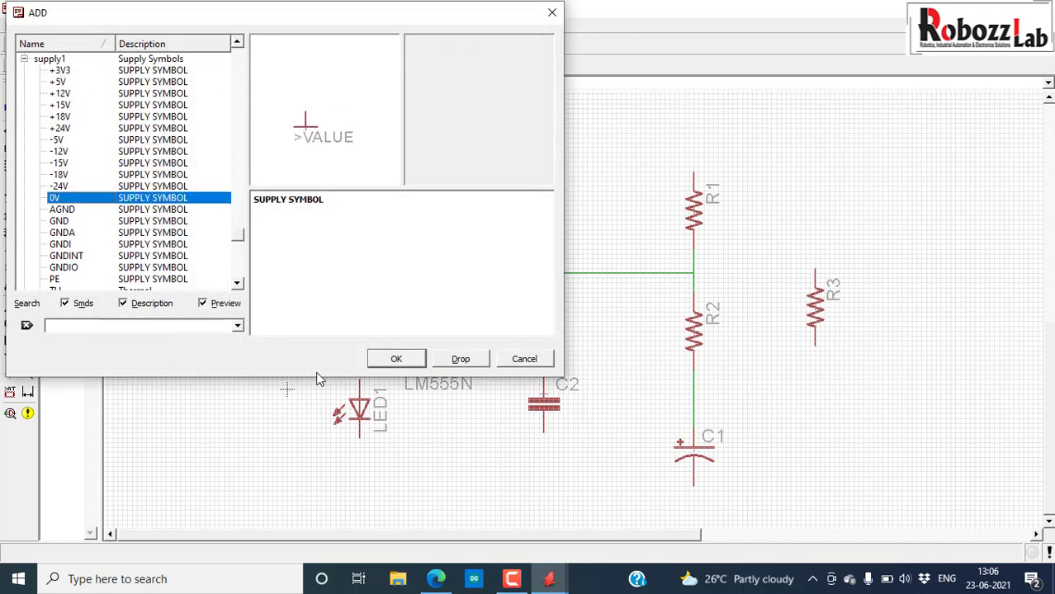
pyautogui.click(396, 359)
pyautogui.click(226, 383)
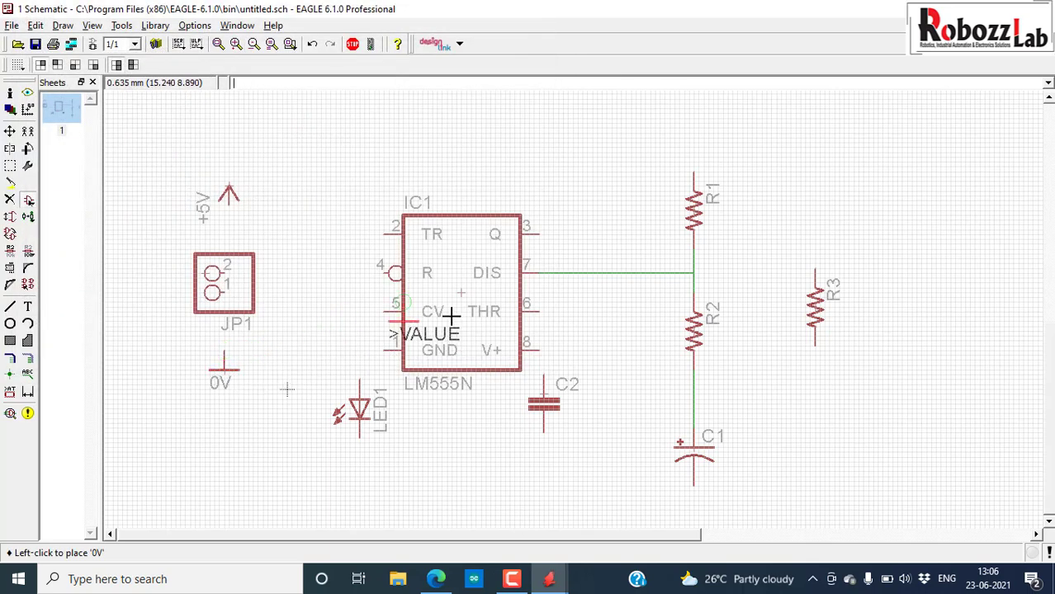
# Position another 0V symbol below capacitor C1.
pyautogui.scroll(-1, 611, 413)
pyautogui.scroll(5, 652, 347)
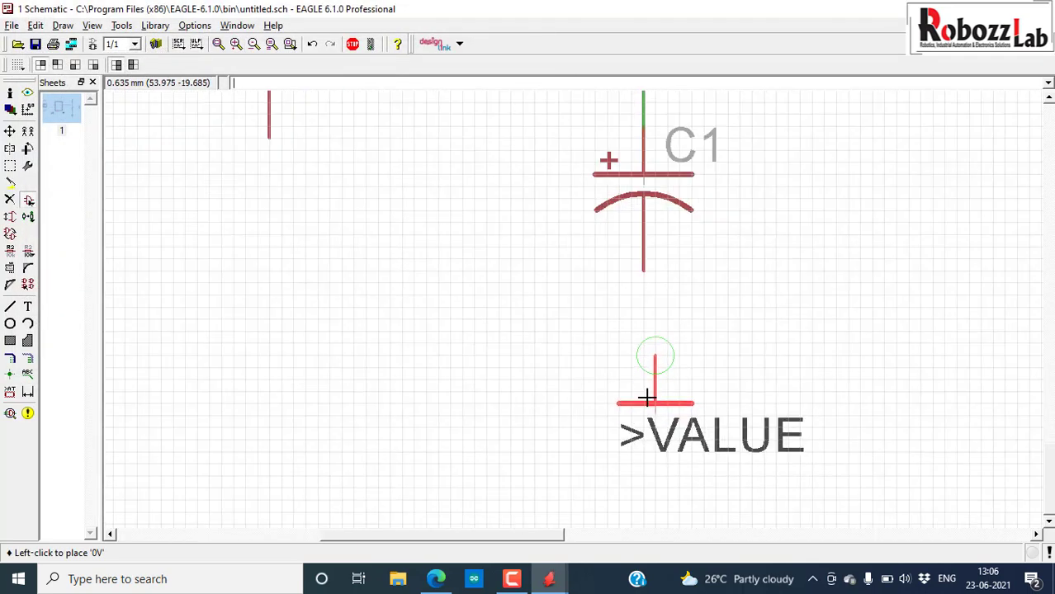
# Place a 0V supply symbol below C1 and wire it to C1's lower pin.
pyautogui.click(637, 382)
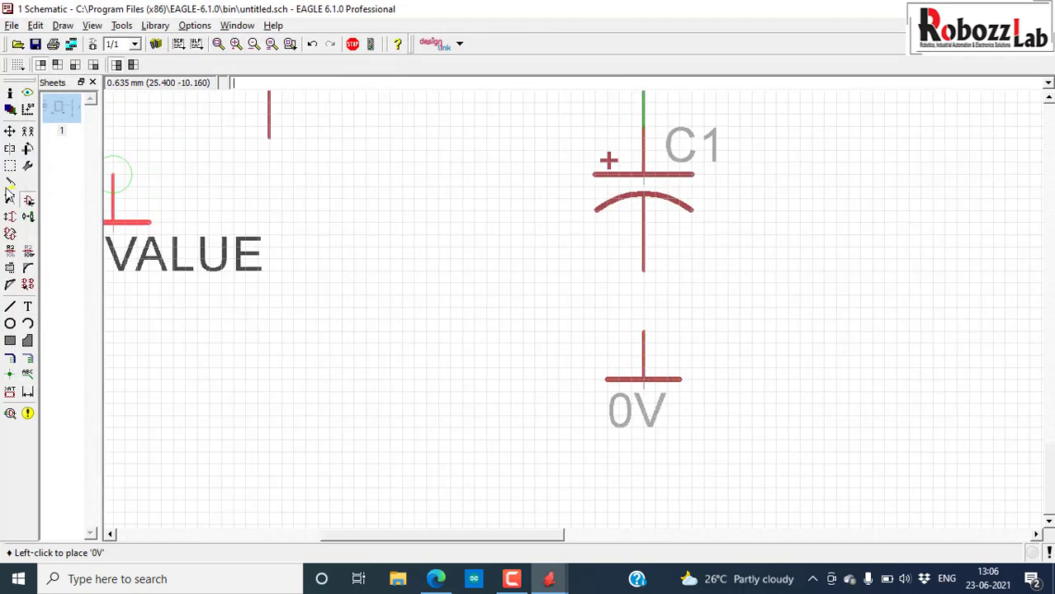
pyautogui.click(10, 307)
pyautogui.scroll(4, 611, 266)
pyautogui.click(658, 268)
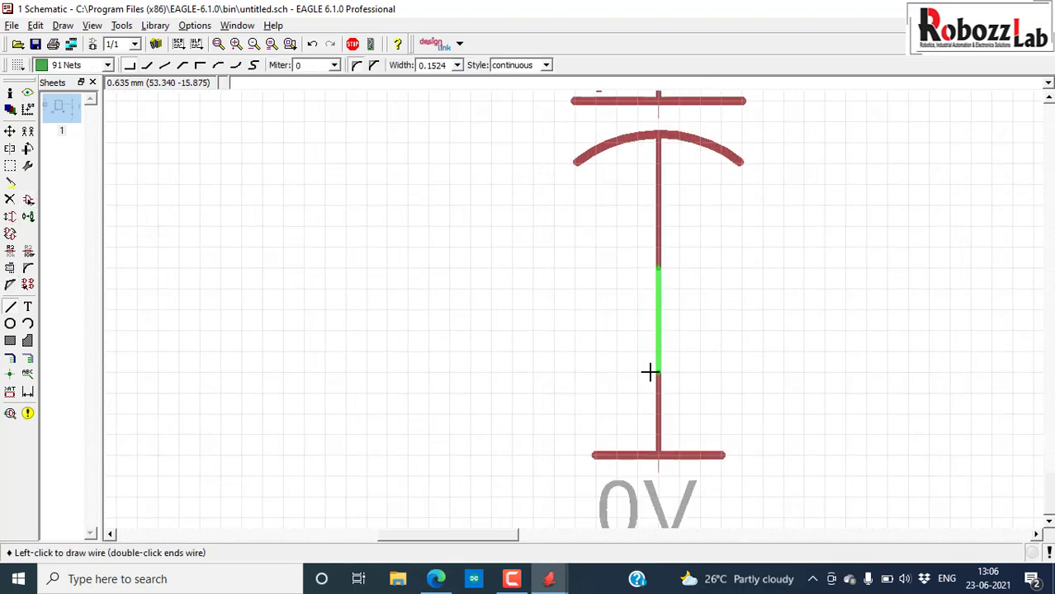
pyautogui.click(658, 372)
# Check the LED flasher reference diagram in the browser, and move the +5V symbol directly above R1 in the EAGLE schematic.
pyautogui.hotkey('alt', 'Tab')
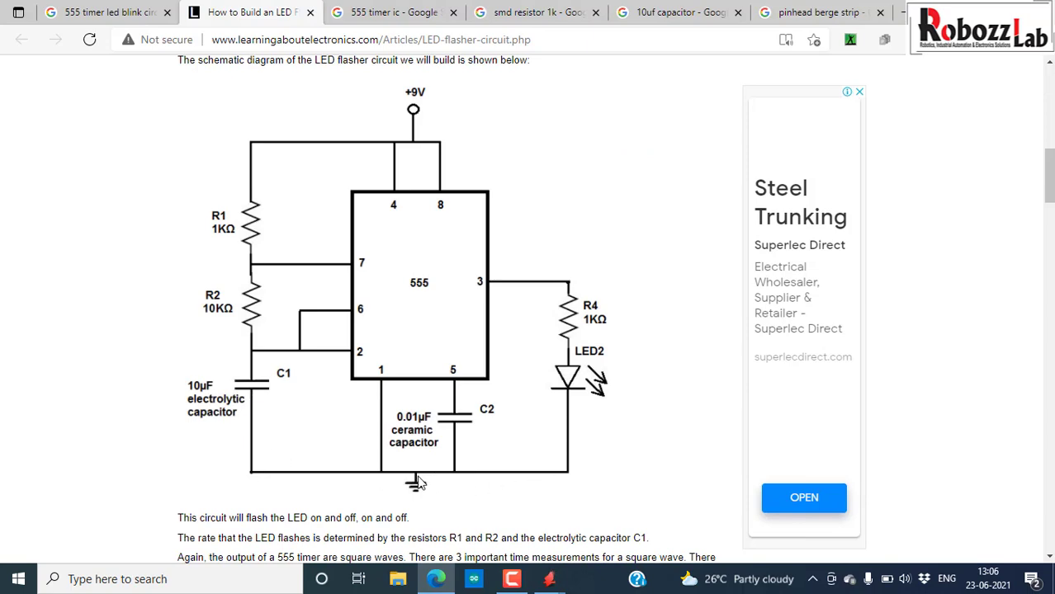
pyautogui.hotkey('alt', 'Tab')
pyautogui.scroll(-5, 652, 469)
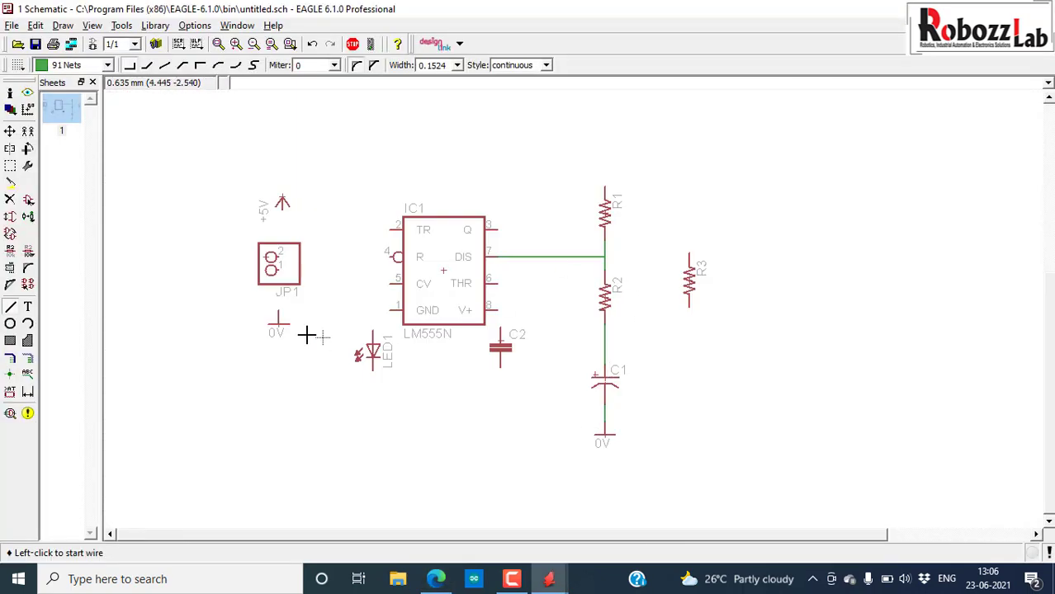
pyautogui.click(10, 131)
pyautogui.click(282, 204)
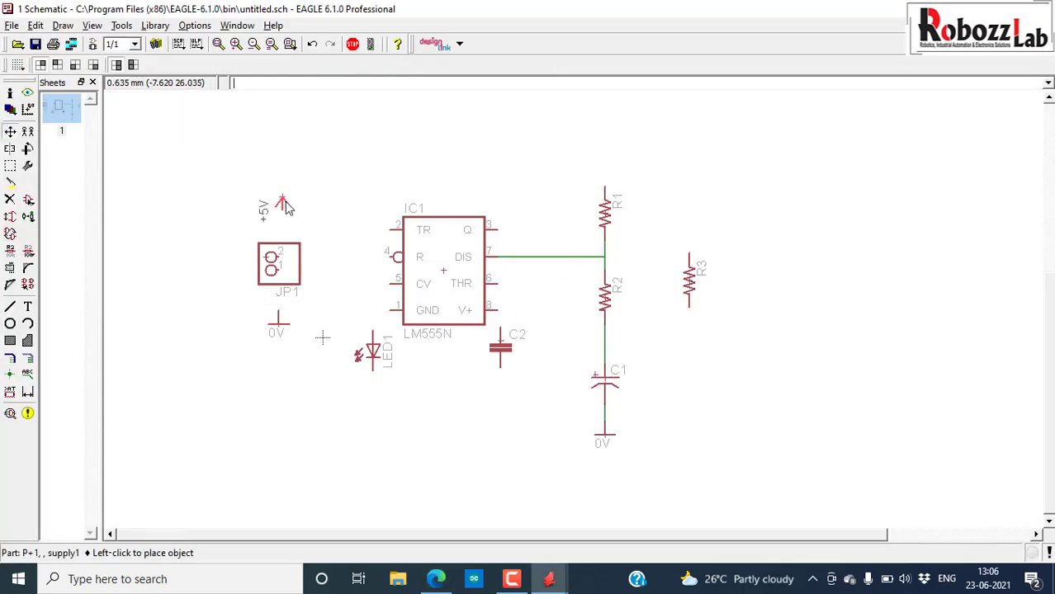
pyautogui.scroll(3, 604, 144)
pyautogui.click(584, 166)
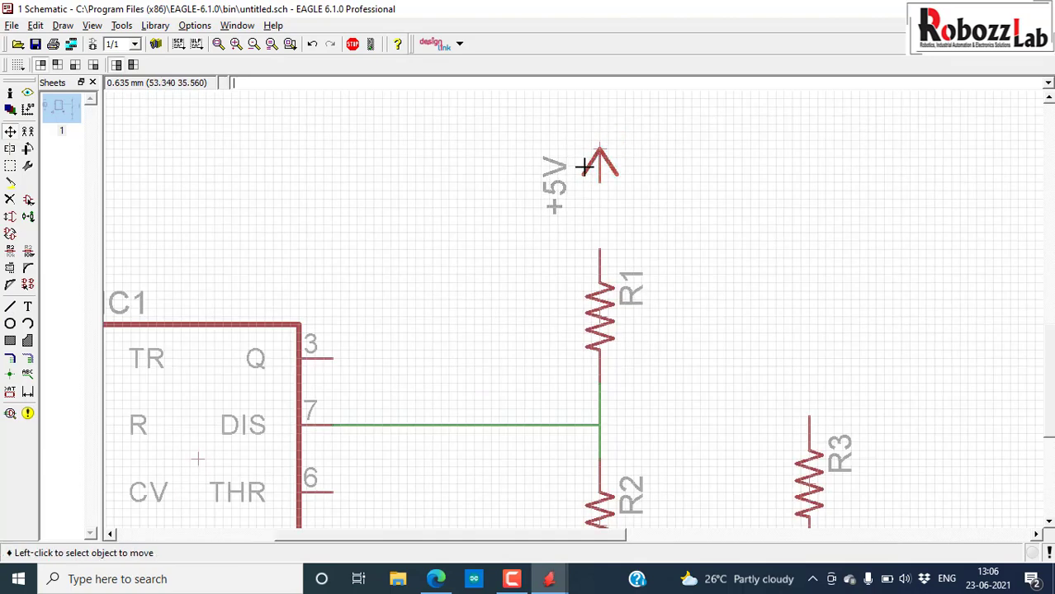
# Wire the +5V symbol to the upper pin of R1.
pyautogui.click(10, 306)
pyautogui.scroll(2, 626, 171)
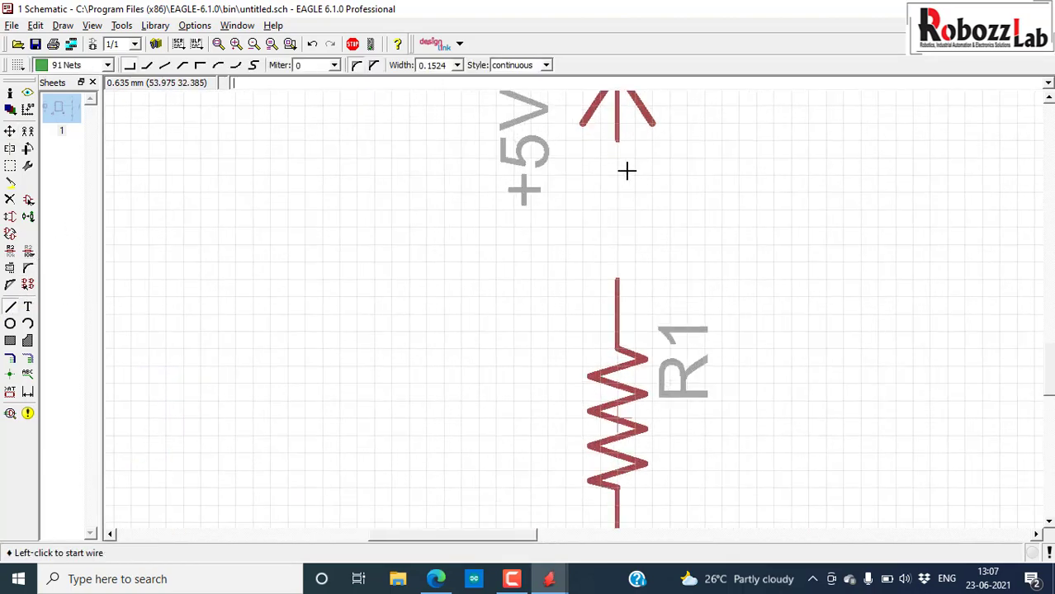
pyautogui.click(617, 141)
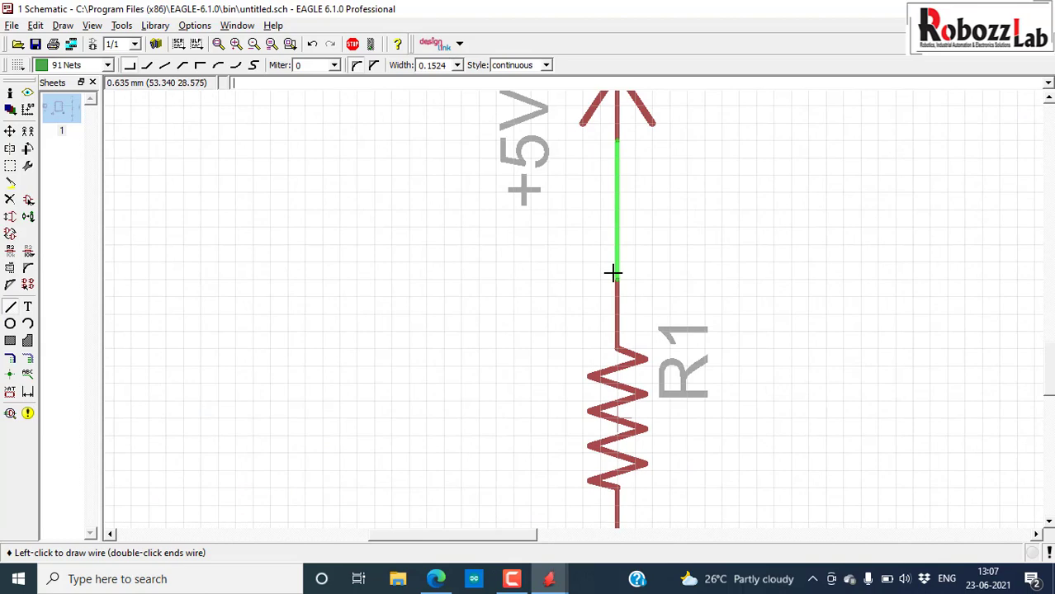
pyautogui.click(614, 277)
# Consult the browser's reference diagram for the 555 output, and move R3 just above and beside pin 3 of IC1 in EAGLE.
pyautogui.scroll(-3, 546, 262)
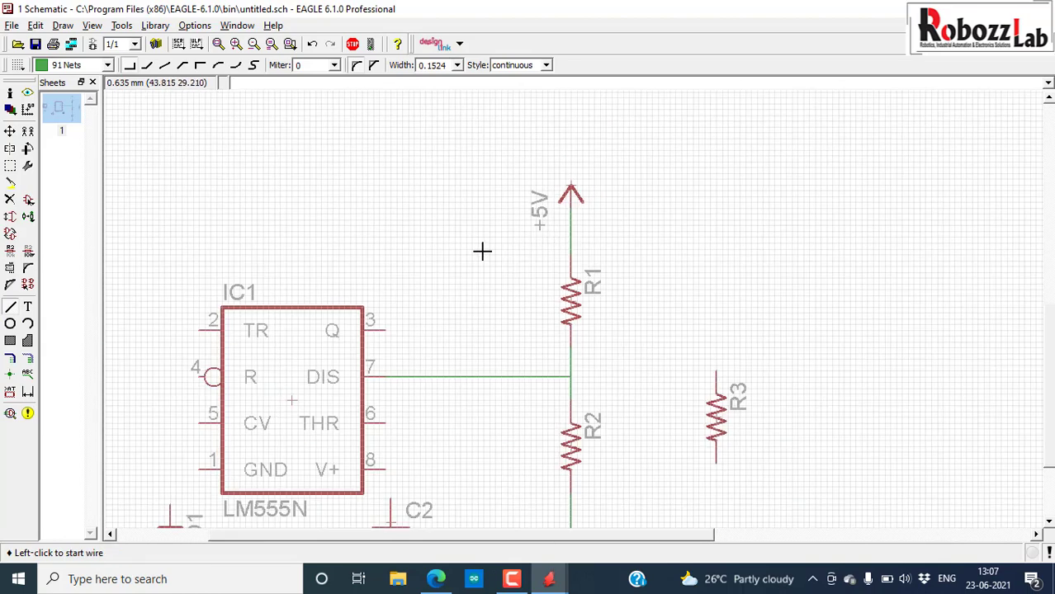
pyautogui.scroll(-1, 493, 243)
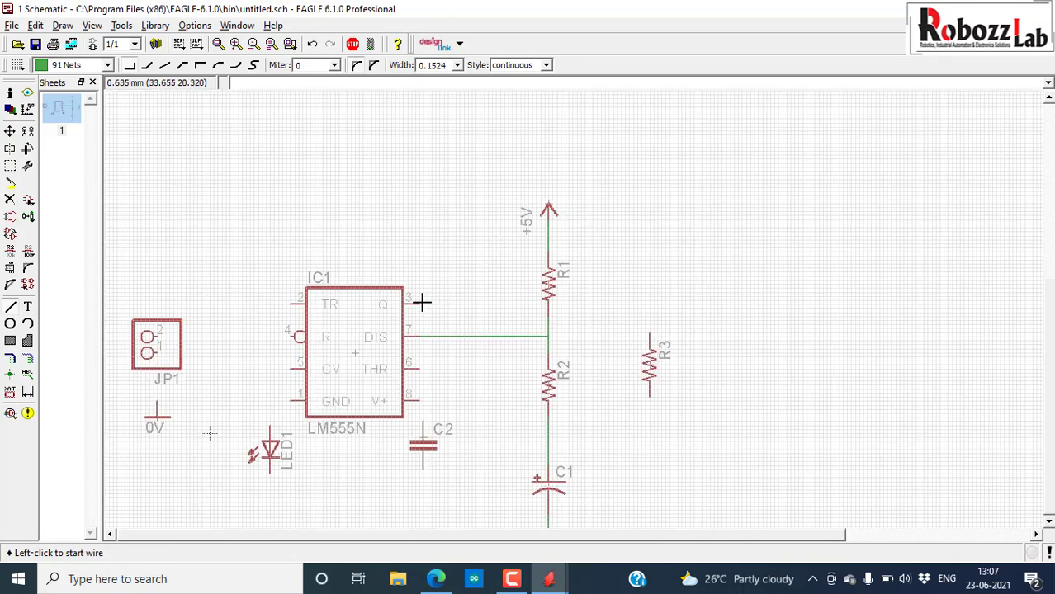
pyautogui.hotkey('alt', 'Tab')
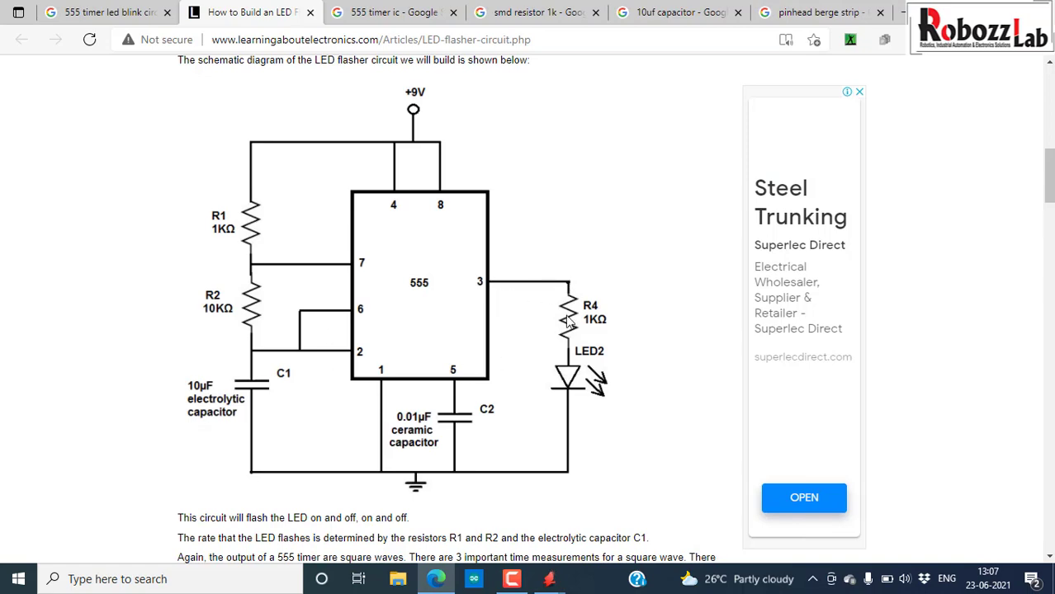
pyautogui.hotkey('alt', 'Tab')
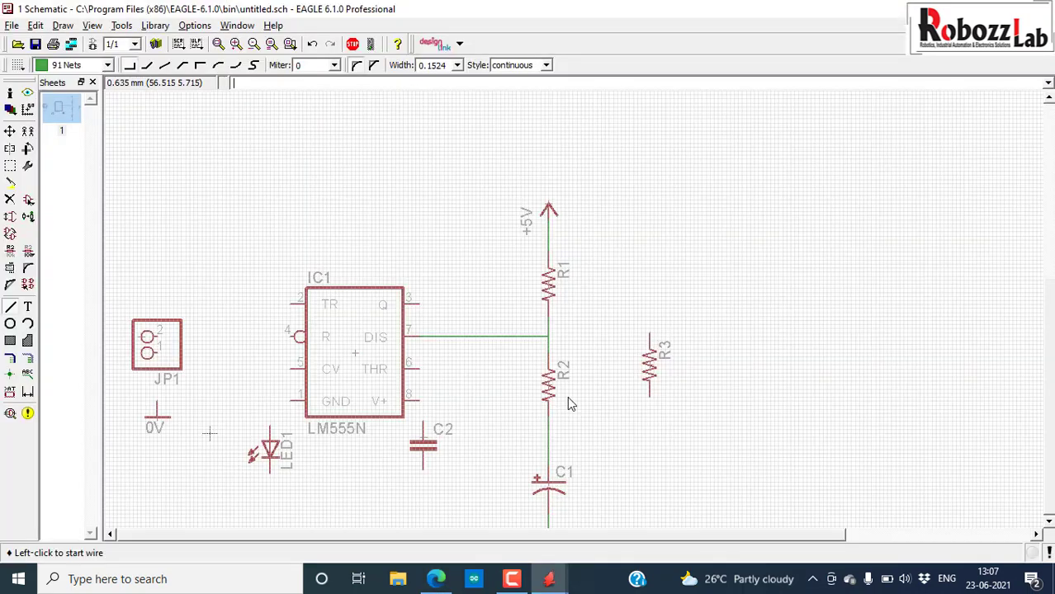
pyautogui.click(10, 131)
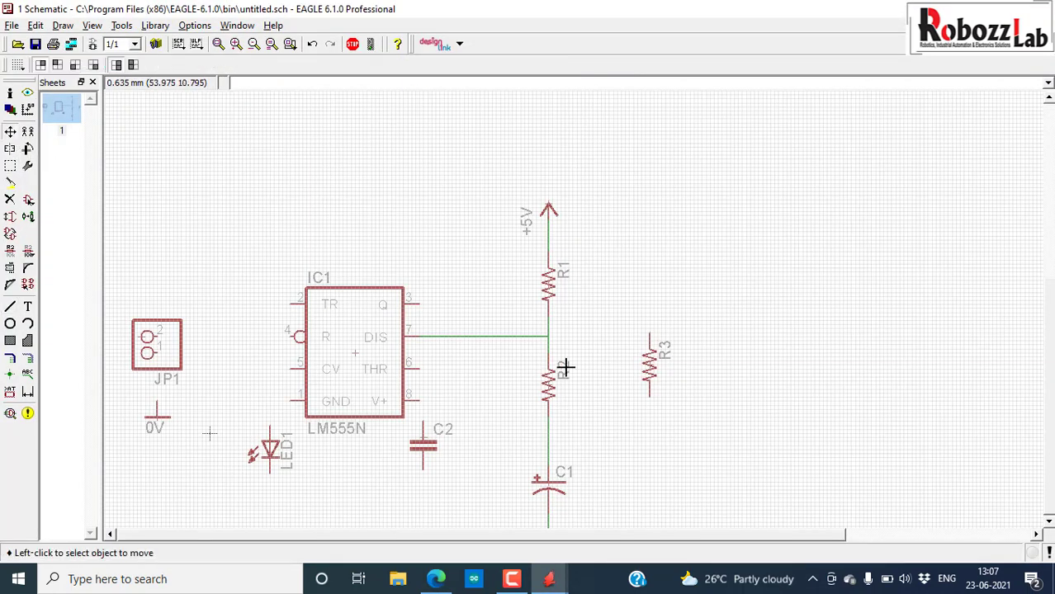
pyautogui.click(664, 365)
pyautogui.click(443, 270)
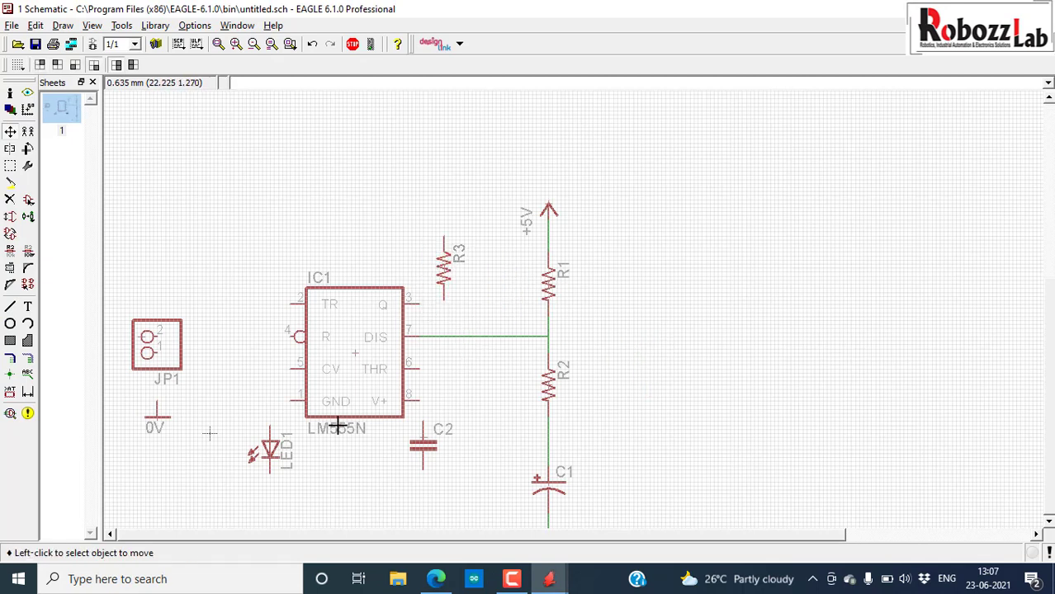
# Check the LED's position in the browser's reference diagram, then rotate LED1 by 180 degrees and place it above R3 in EAGLE.
pyautogui.hotkey('alt', 'Tab')
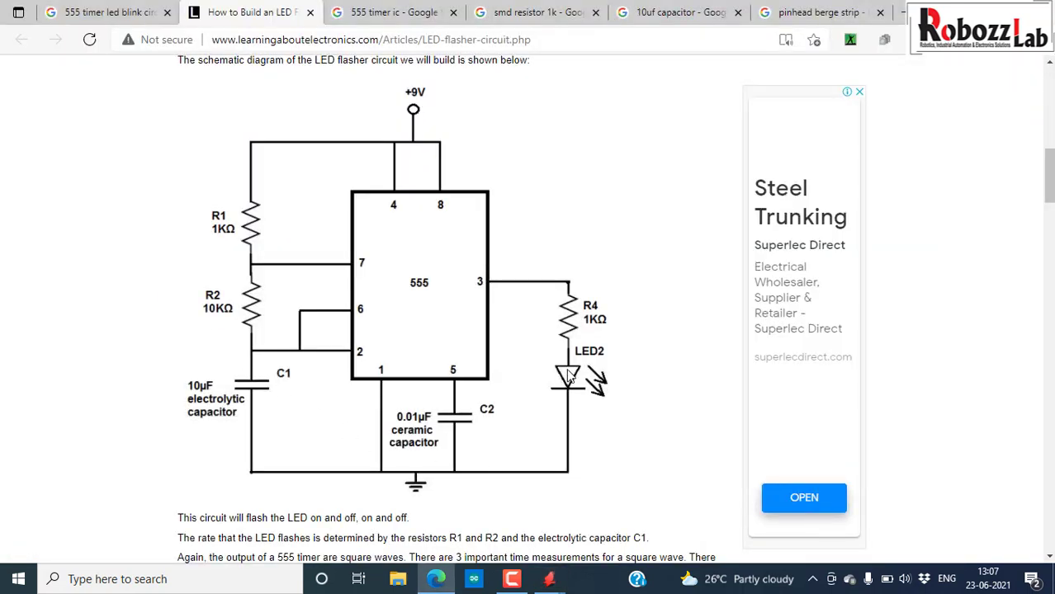
pyautogui.hotkey('alt', 'Tab')
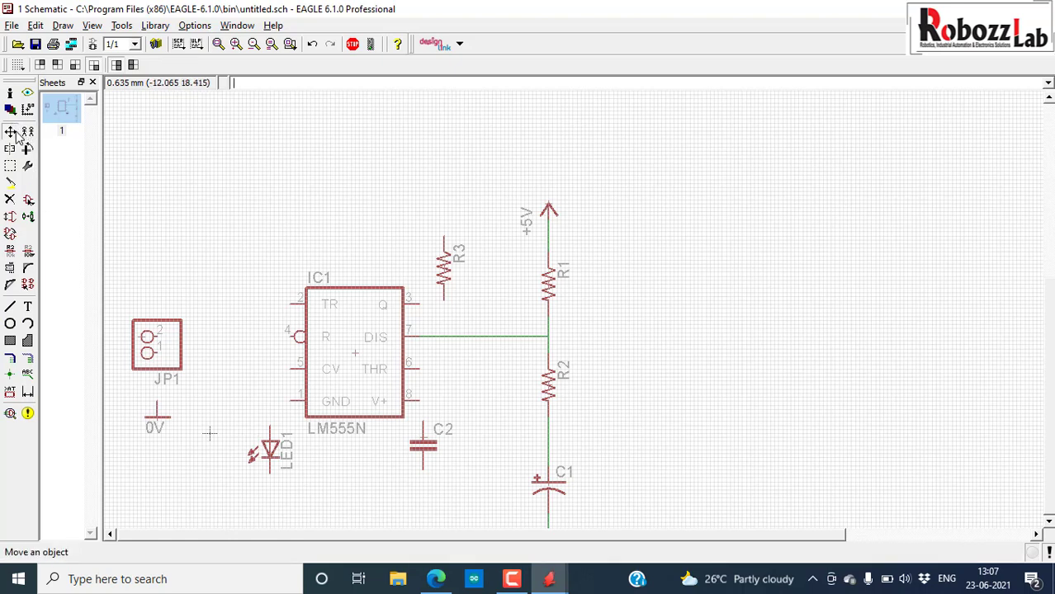
pyautogui.click(269, 453)
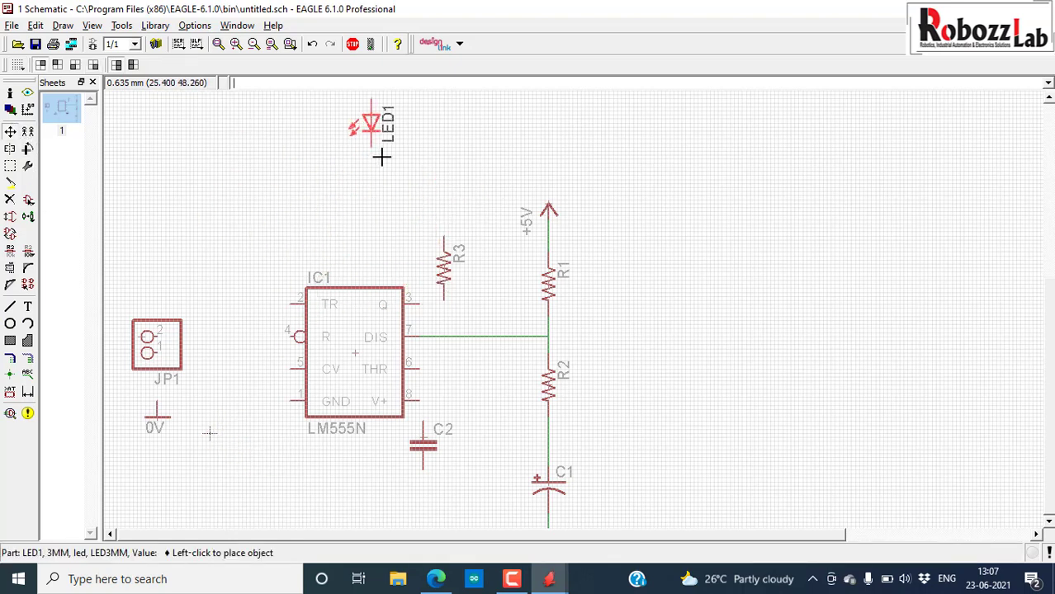
pyautogui.rightClick(430, 178)
pyautogui.rightClick(431, 178)
pyautogui.scroll(2, 438, 183)
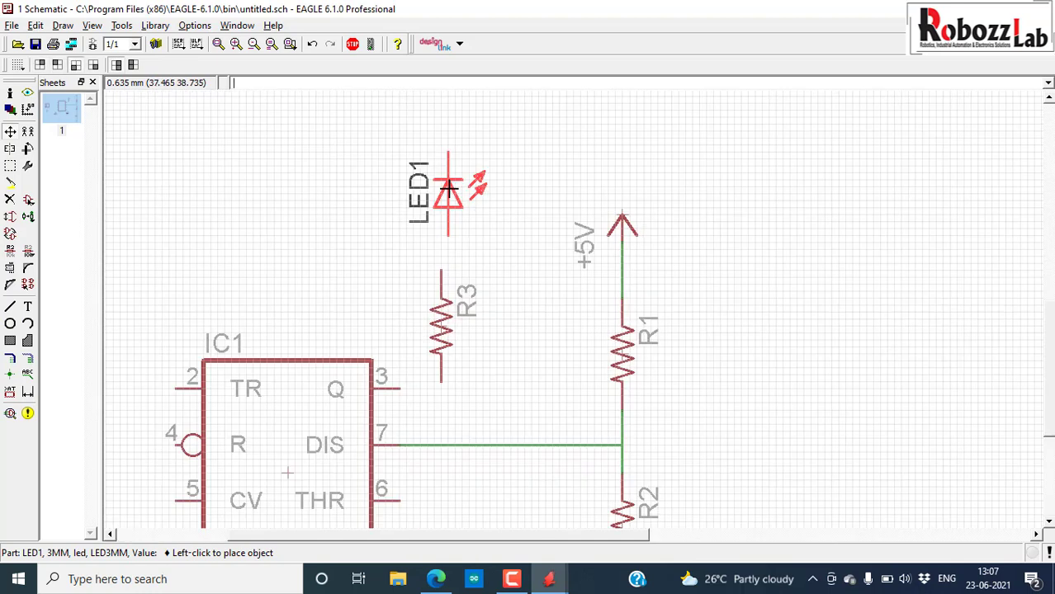
pyautogui.click(440, 192)
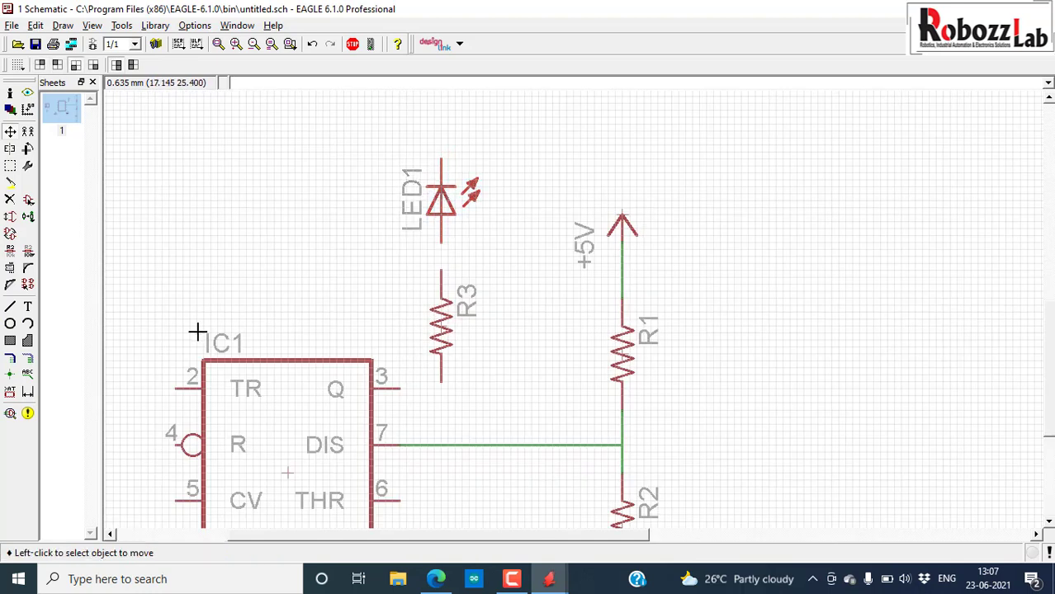
# Copy the 0V symbol under C1 and place the copy upside down above LED1.
pyautogui.scroll(-1, 453, 130)
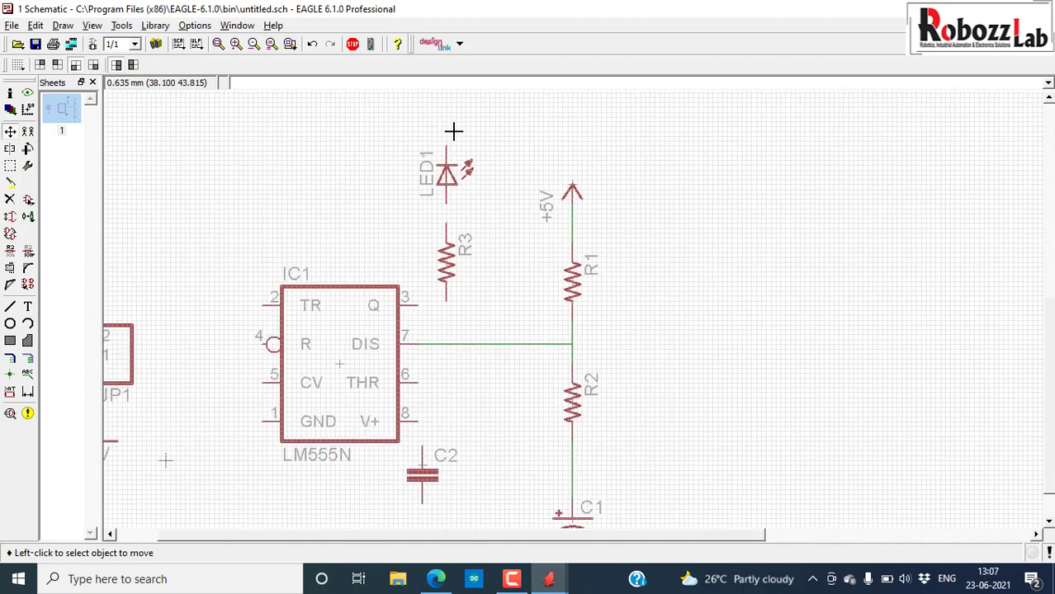
pyautogui.scroll(-1, 402, 240)
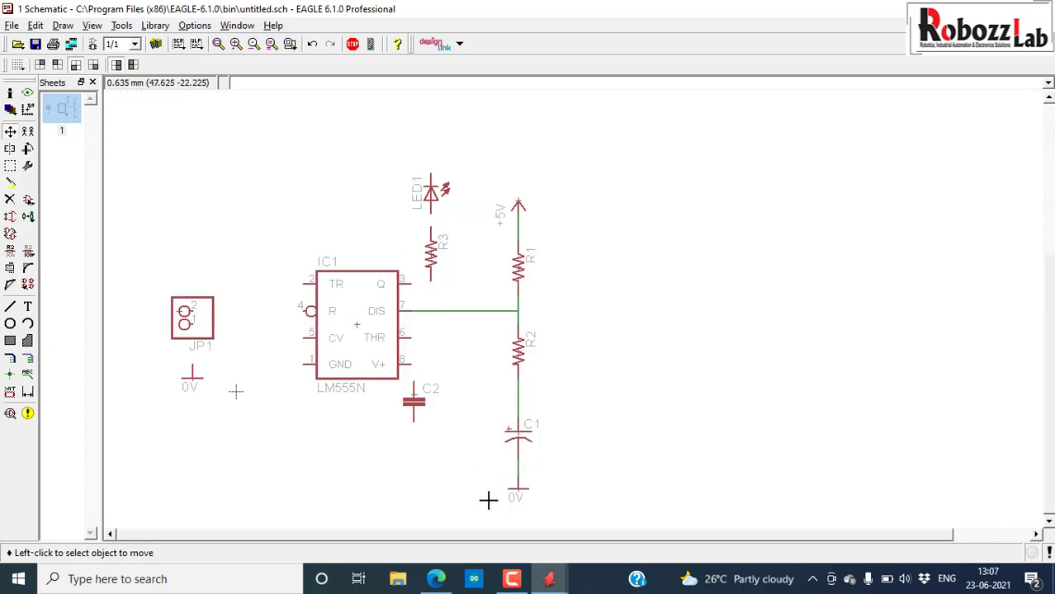
pyautogui.click(28, 131)
pyautogui.click(518, 488)
pyautogui.scroll(-2, 601, 489)
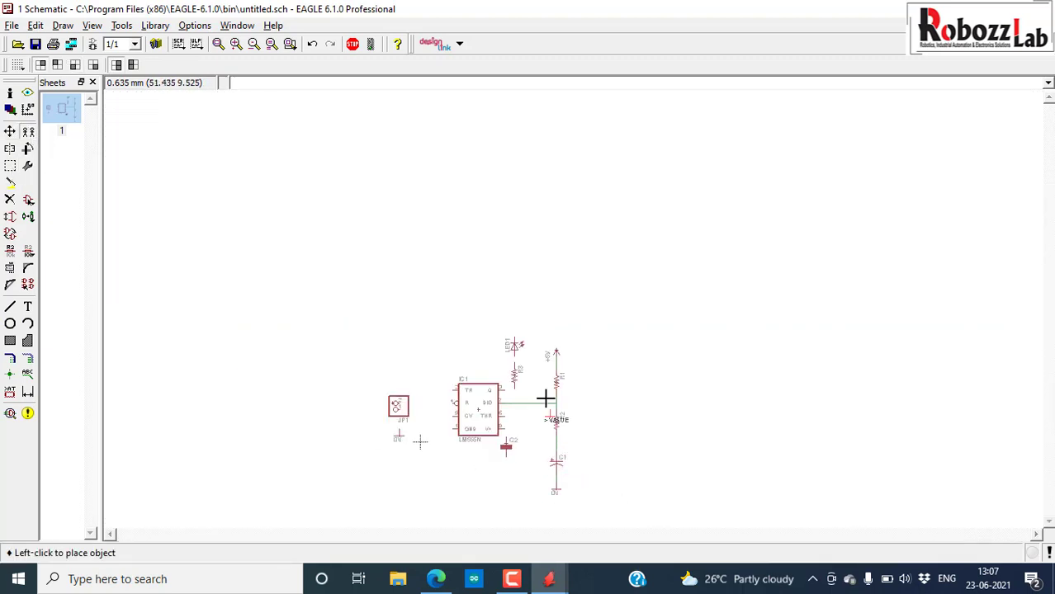
pyautogui.scroll(2, 513, 268)
pyautogui.scroll(3, 511, 271)
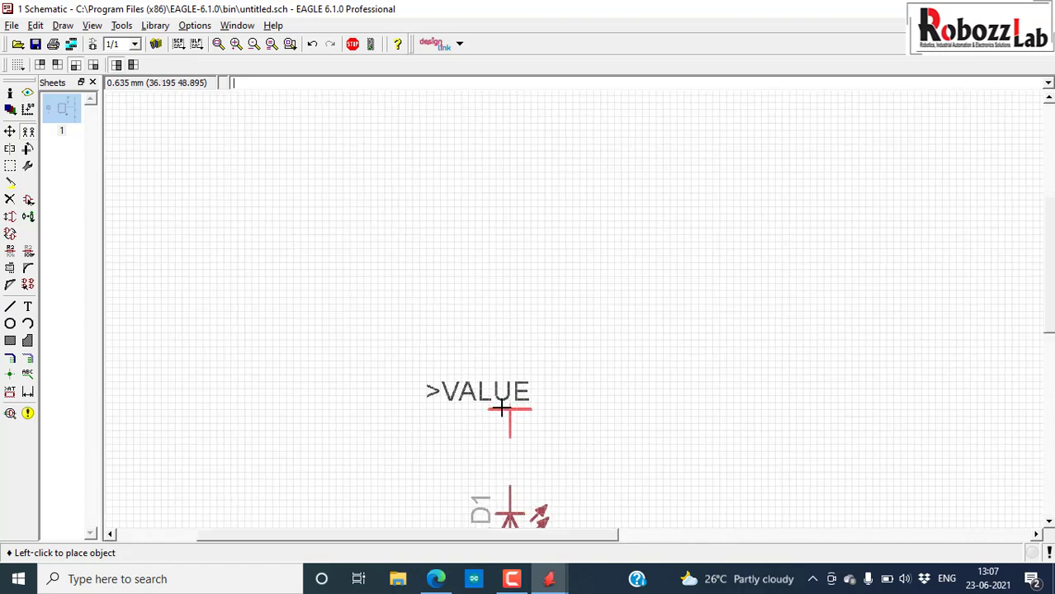
pyautogui.click(501, 410)
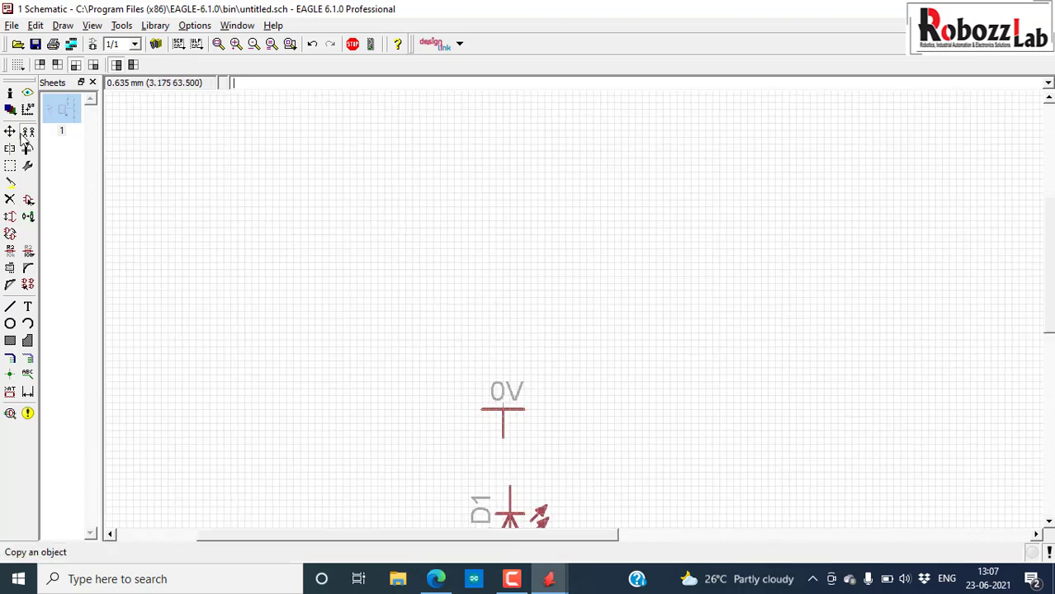
# Connect the copied 0V symbol to LED1 by moving it onto the upper pin, and pull it straight up to stretch the net.
pyautogui.click(10, 131)
pyautogui.click(500, 410)
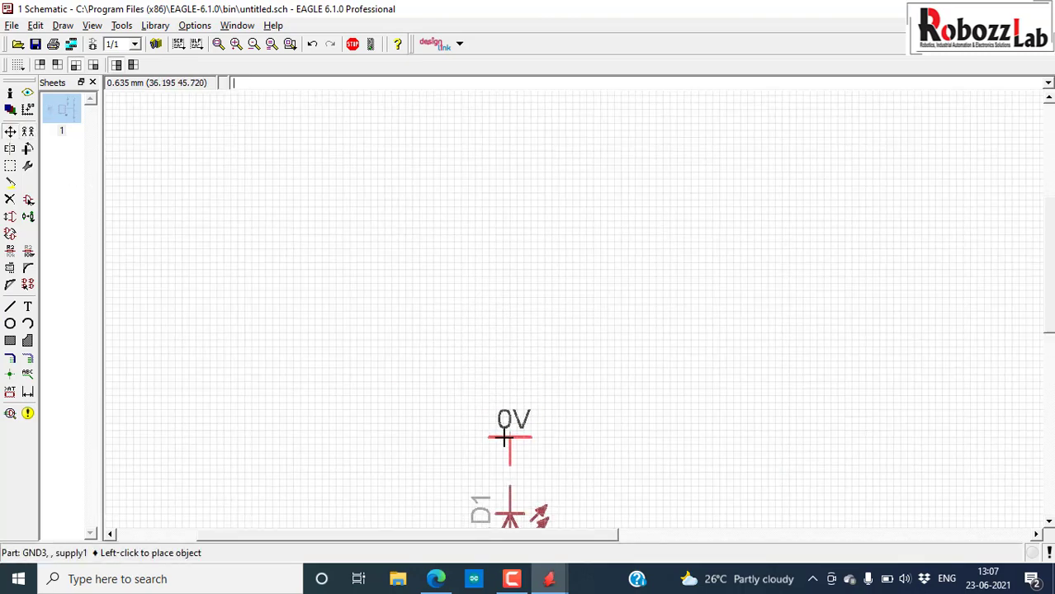
pyautogui.click(507, 458)
pyautogui.click(507, 458)
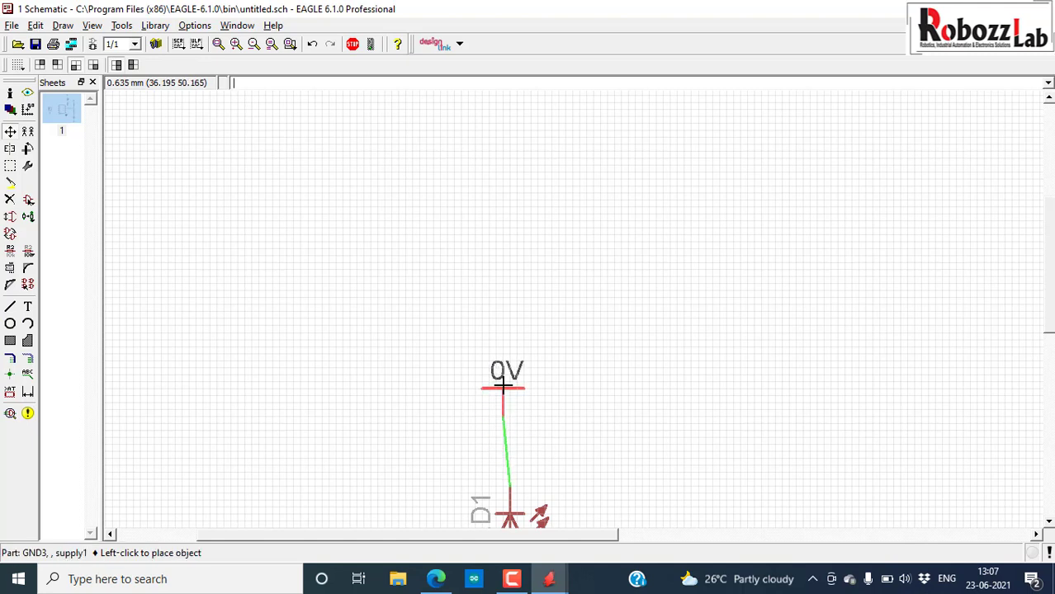
pyautogui.click(510, 322)
# Wire output pin 3 (Q) of IC1 to the lower pin of R3.
pyautogui.scroll(-3, 492, 266)
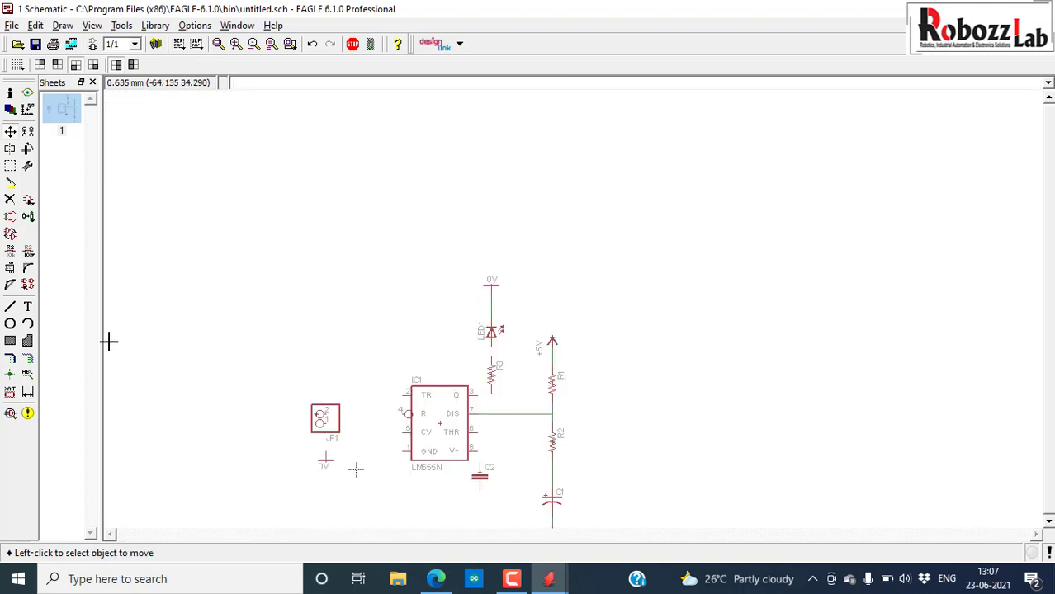
pyautogui.click(9, 306)
pyautogui.scroll(5, 485, 311)
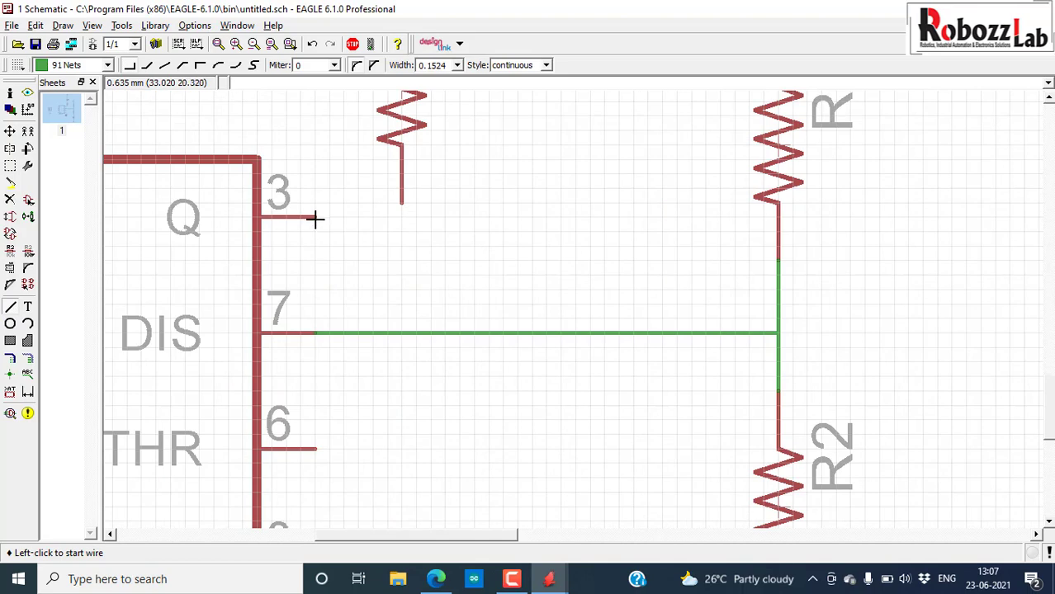
pyautogui.click(314, 219)
pyautogui.click(401, 203)
# Wire the lower pin of LED1 to the upper pin of R3.
pyautogui.scroll(-3, 458, 195)
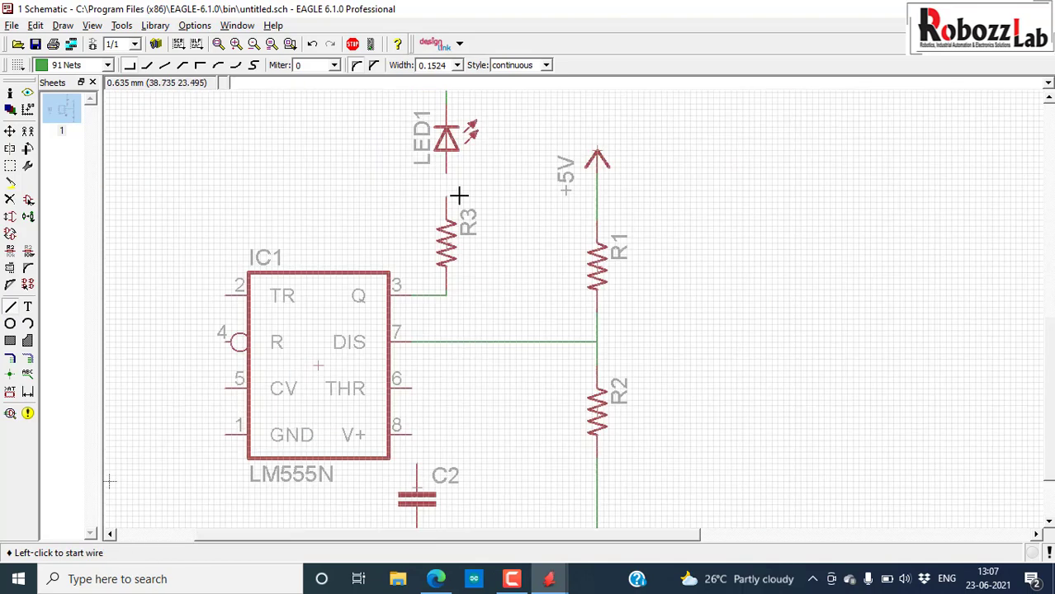
pyautogui.scroll(5, 459, 196)
pyautogui.click(446, 173)
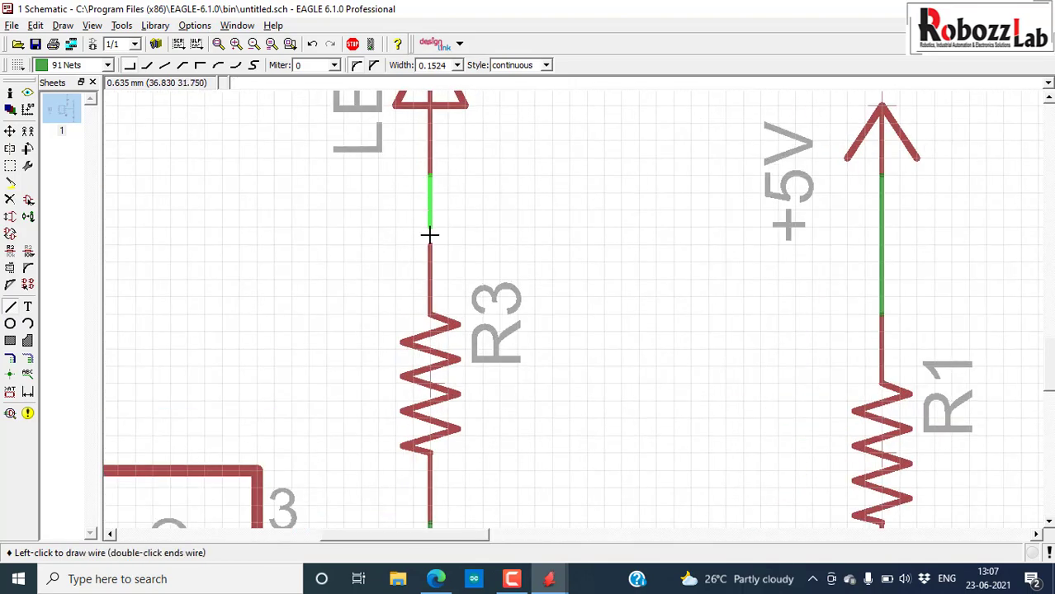
pyautogui.click(429, 235)
# Check the reference diagram and wire pin 6 (THR) of IC1 to the net between R2 and C1.
pyautogui.scroll(-5, 445, 219)
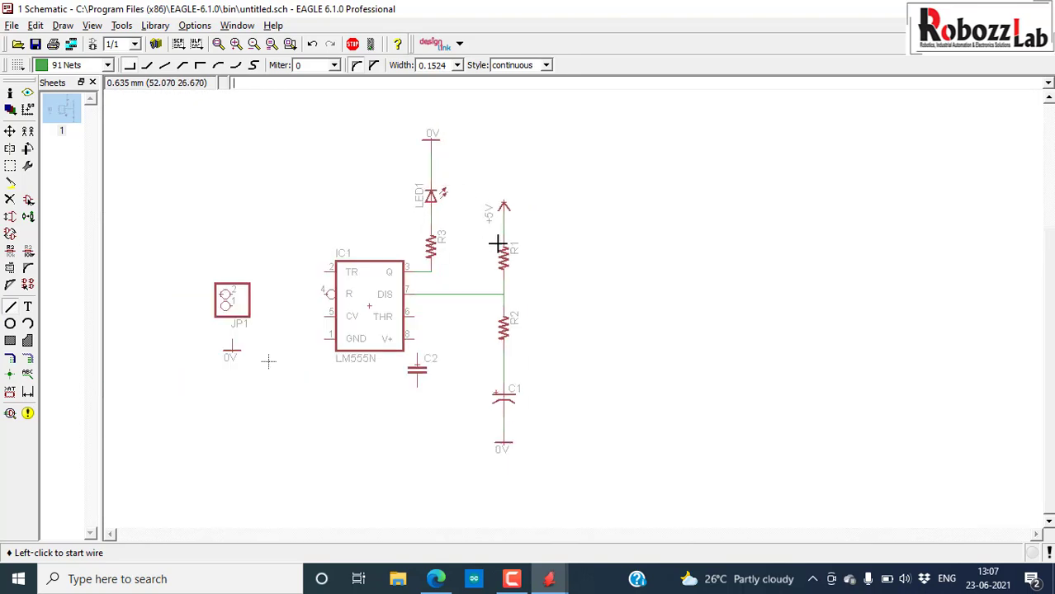
pyautogui.scroll(4, 473, 344)
pyautogui.hotkey('alt', 'Tab')
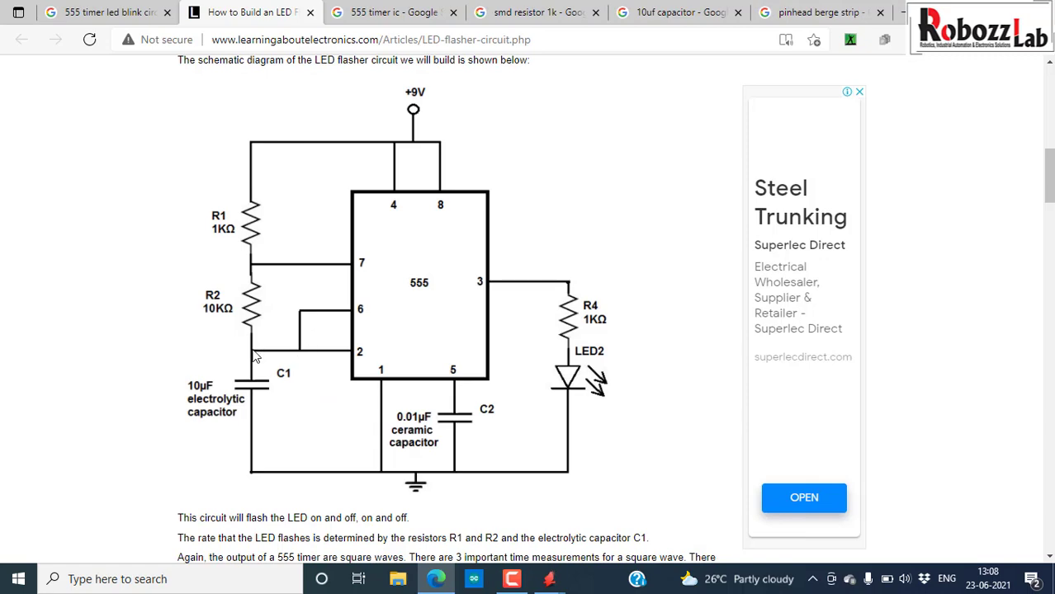
pyautogui.hotkey('alt', 'Tab')
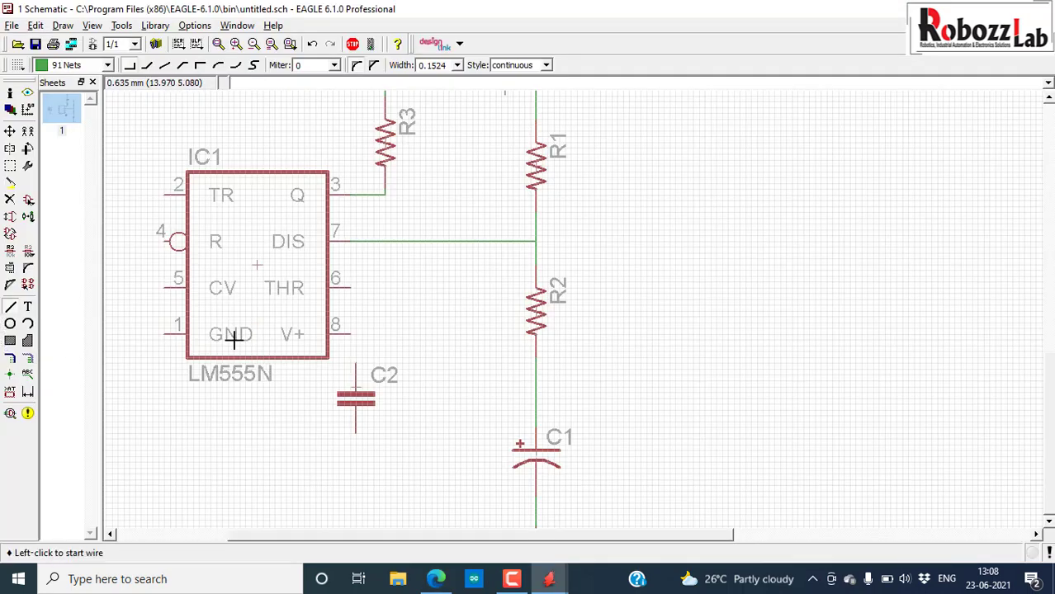
pyautogui.scroll(2, 357, 287)
pyautogui.click(341, 286)
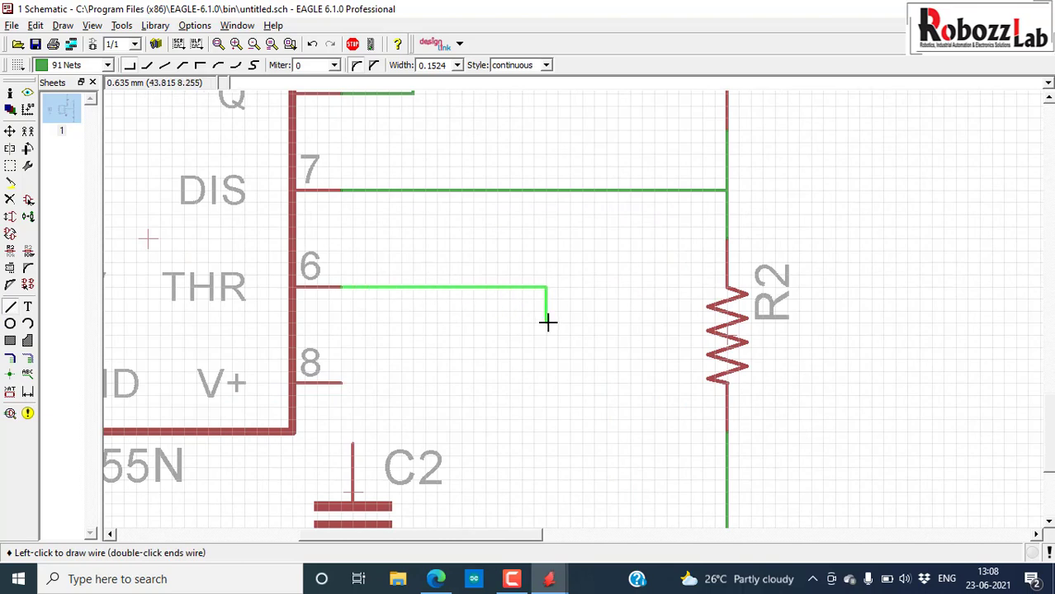
pyautogui.click(547, 466)
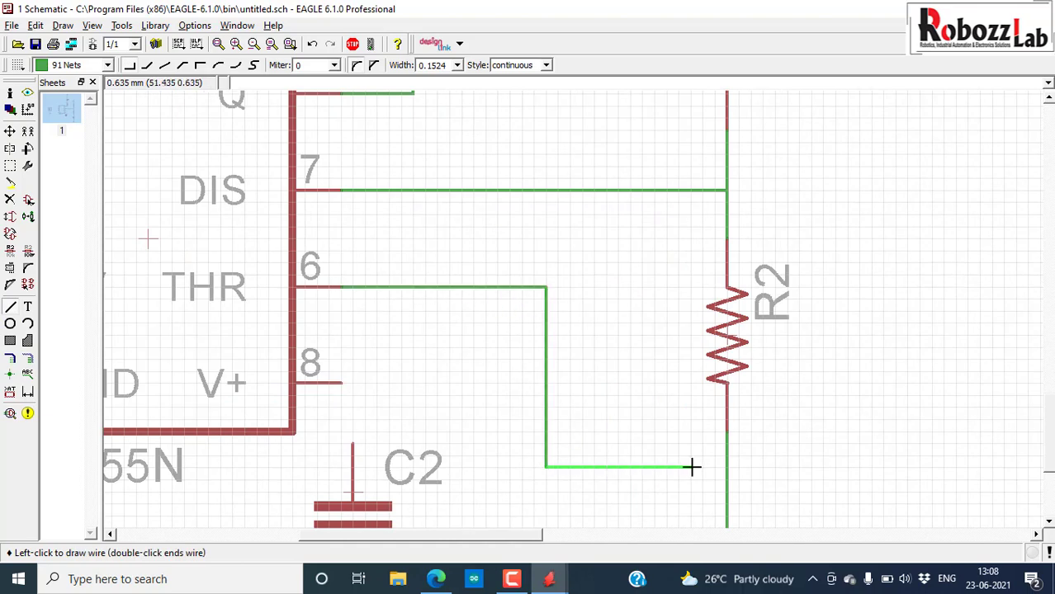
pyautogui.click(724, 467)
pyautogui.scroll(-2, 545, 304)
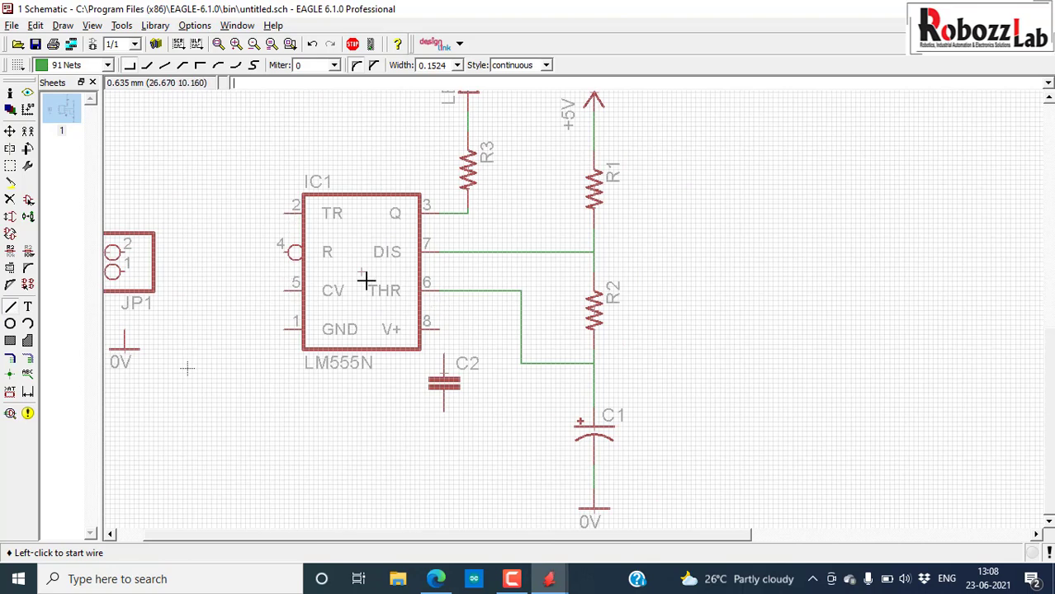
# Wire pin 2 (TR) of IC1 across the chip body to the pin 6 (THR) net.
pyautogui.scroll(4, 283, 206)
pyautogui.click(283, 204)
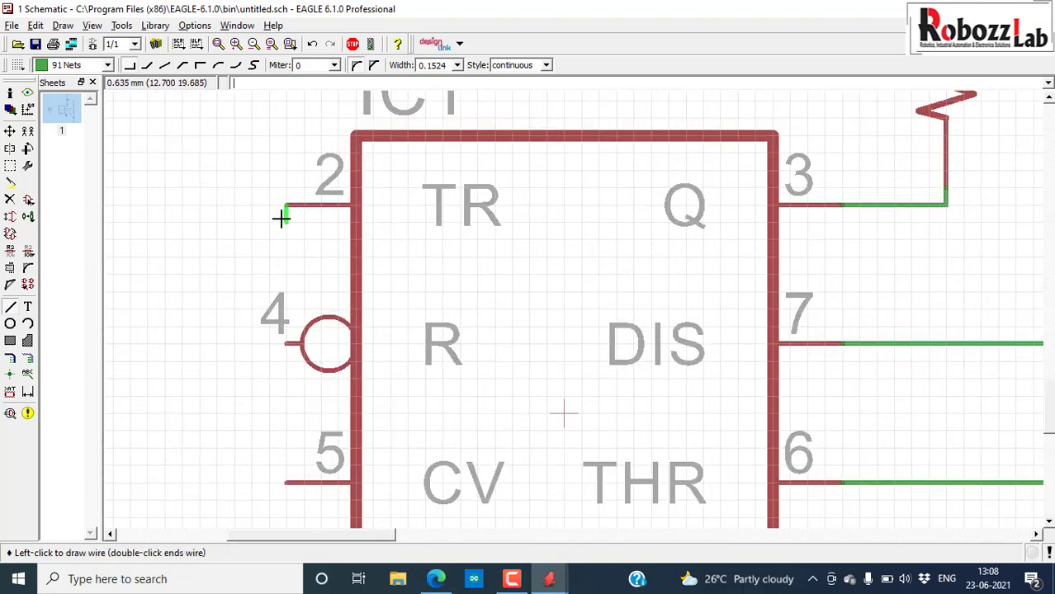
pyautogui.click(284, 257)
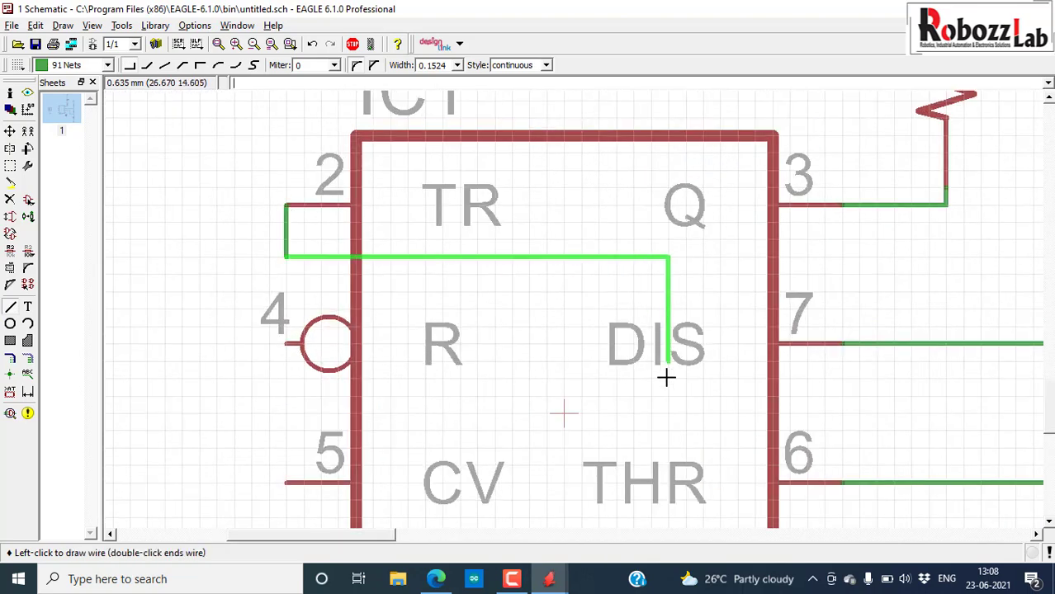
pyautogui.click(716, 517)
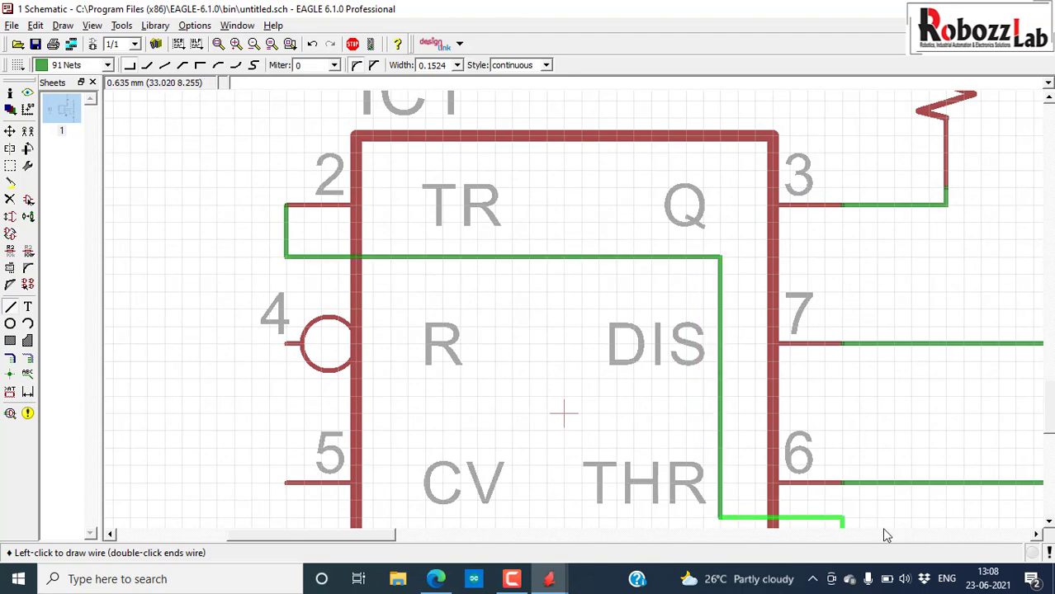
pyautogui.click(891, 483)
pyautogui.scroll(-3, 624, 334)
# Check the reference diagram and move C2 to the left of IC1, beside the GND pin.
pyautogui.hotkey('alt', 'Tab')
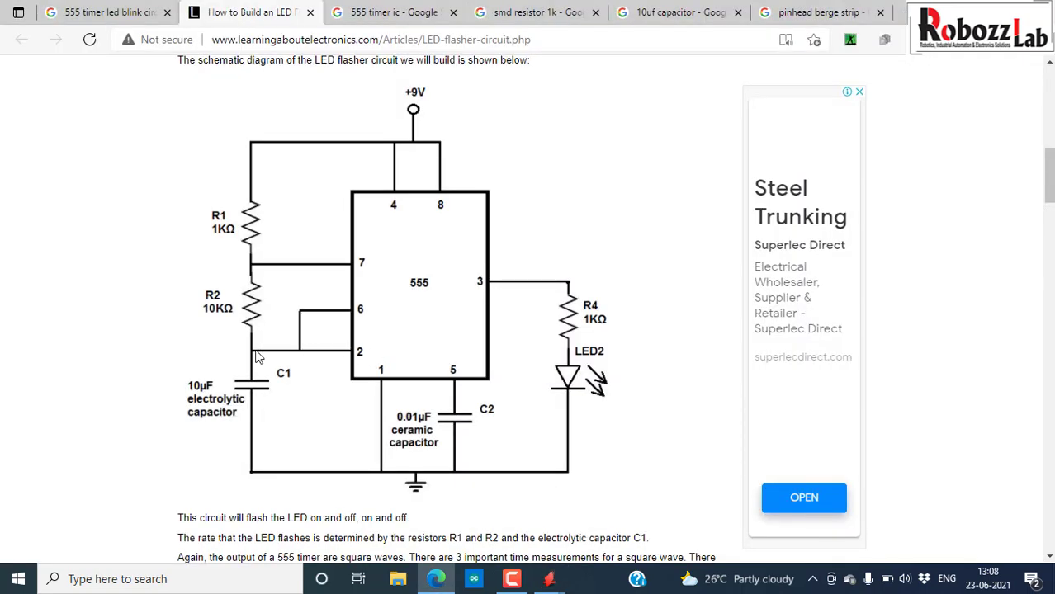
pyautogui.hotkey('alt', 'Tab')
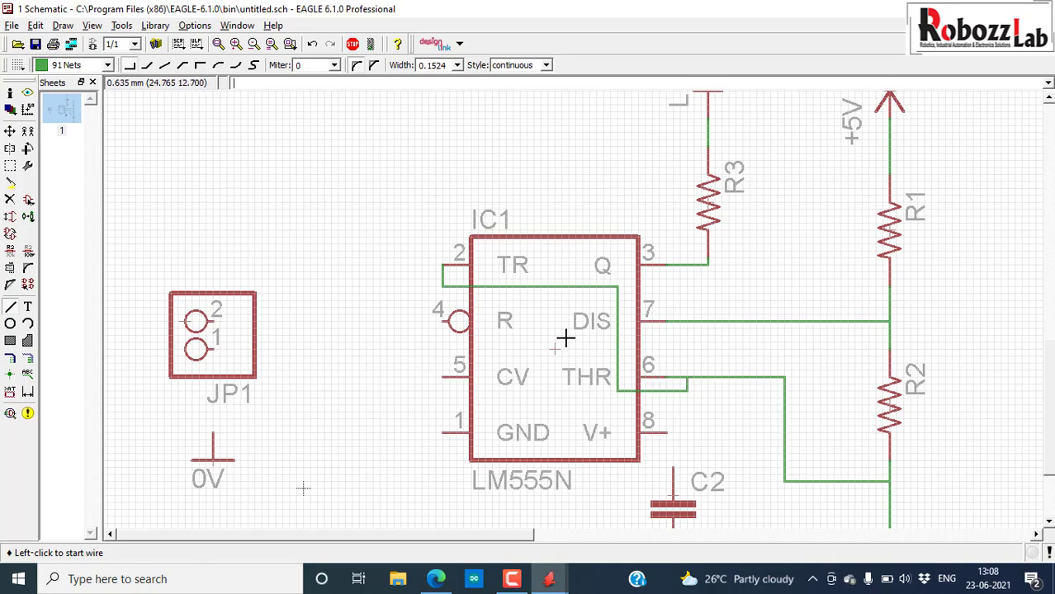
pyautogui.scroll(-5, 513, 297)
pyautogui.scroll(4, 580, 369)
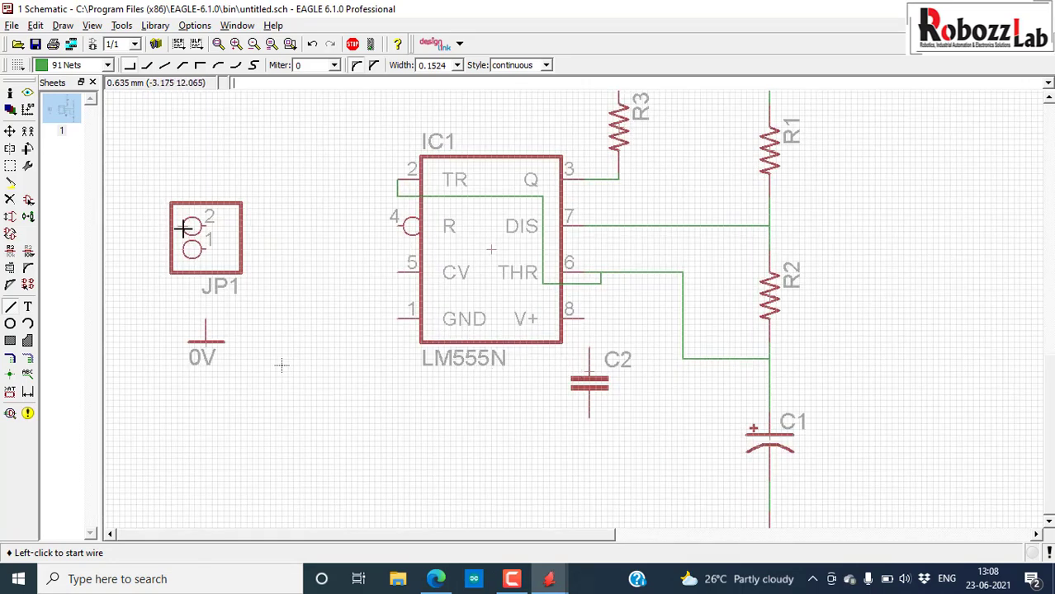
pyautogui.click(10, 131)
pyautogui.click(590, 384)
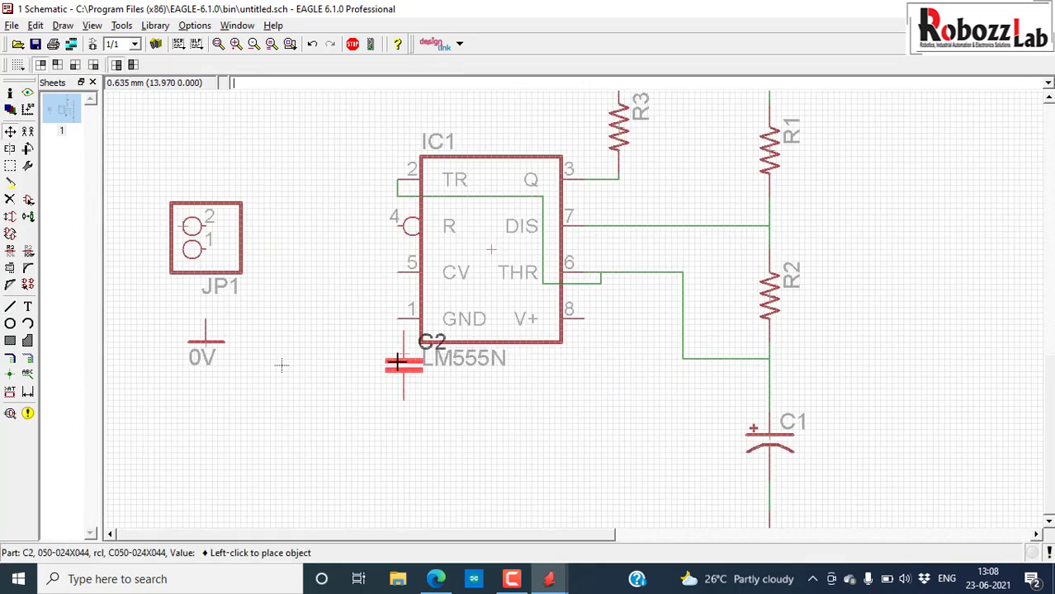
pyautogui.click(346, 342)
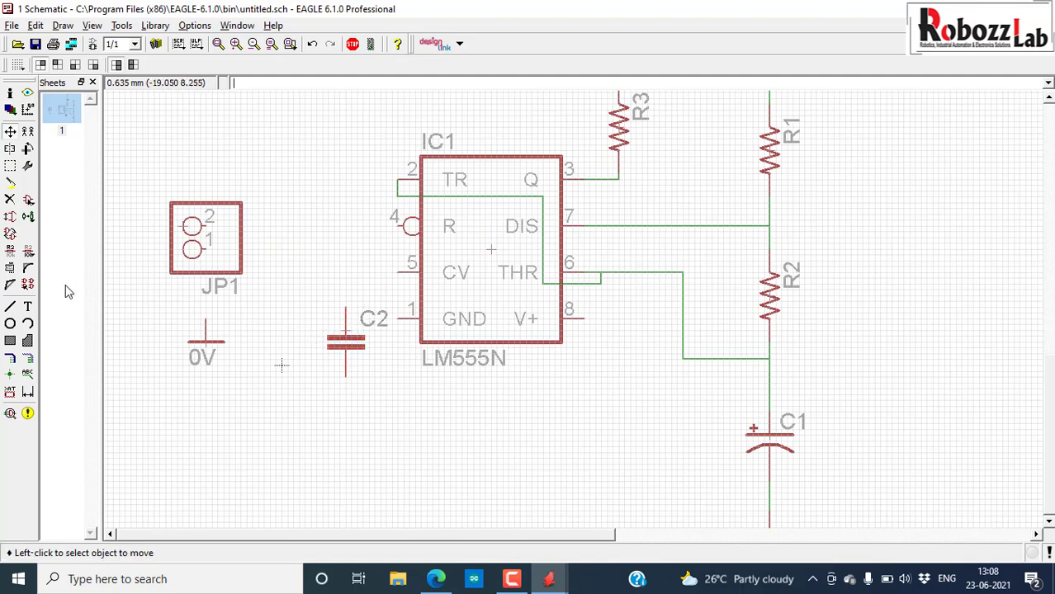
# Wire pin 5 (CV) of IC1 to the upper pin of C2.
pyautogui.click(9, 306)
pyautogui.scroll(3, 401, 271)
pyautogui.click(397, 273)
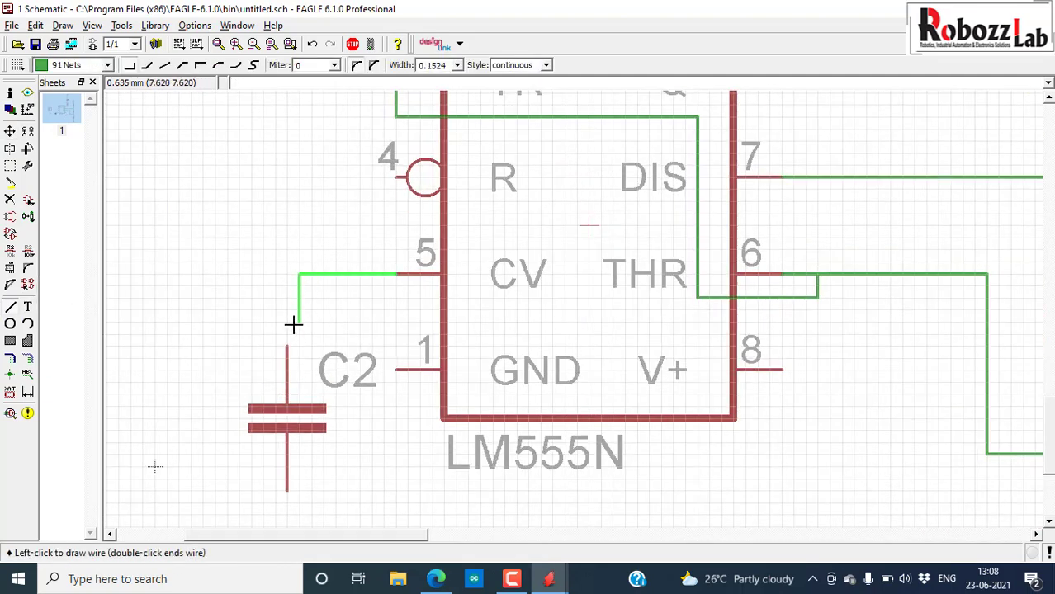
pyautogui.click(284, 345)
pyautogui.scroll(-2, 278, 301)
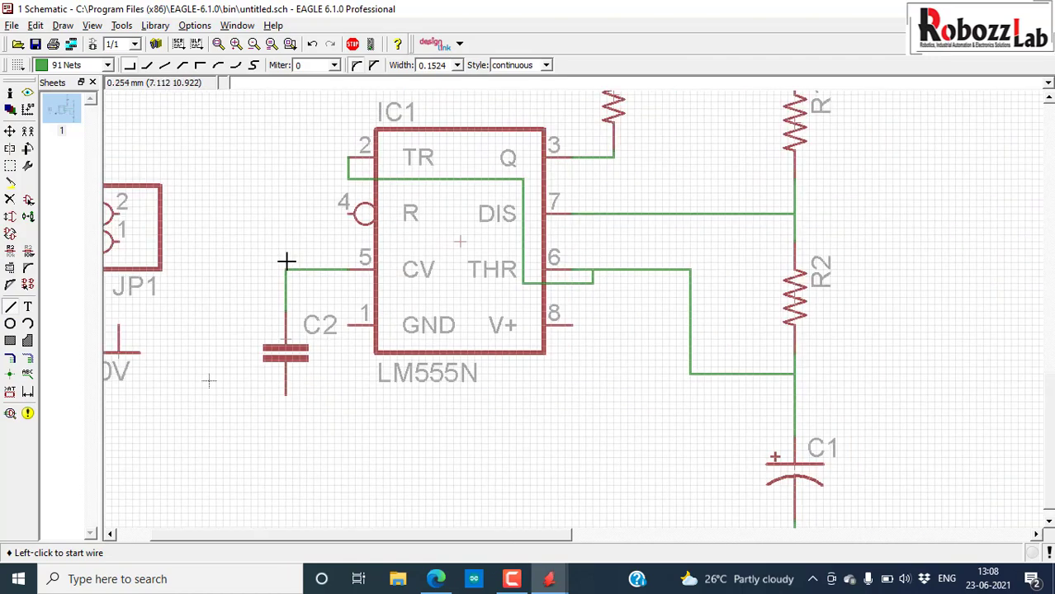
# Check the reference diagram and place a copy of the 0V symbol under C1 directly below C2.
pyautogui.hotkey('alt', 'Tab')
pyautogui.hotkey('alt', 'Tab')
pyautogui.scroll(-2, 377, 274)
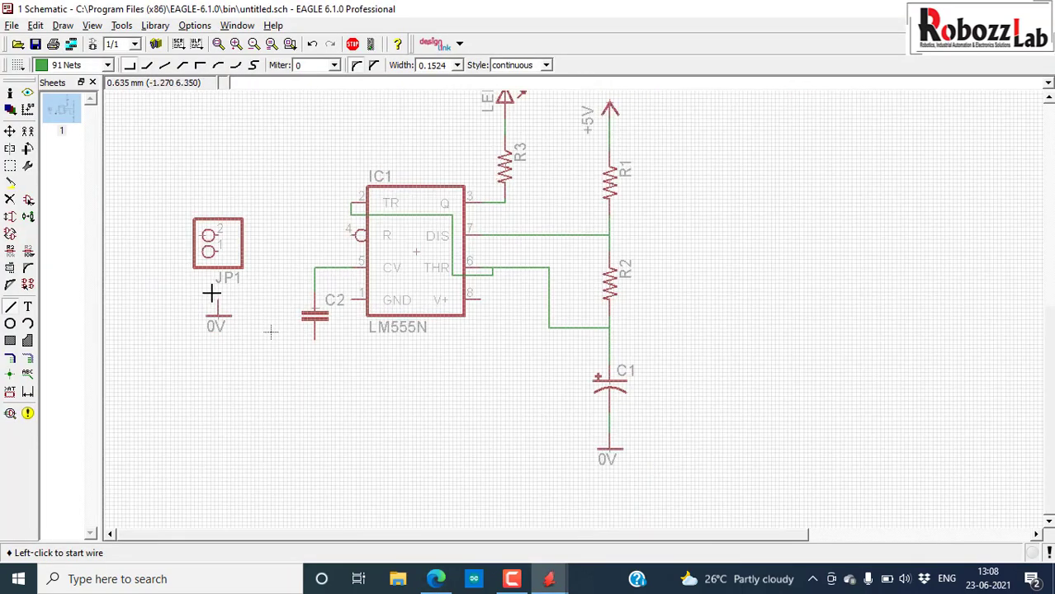
pyautogui.click(29, 133)
pyautogui.click(609, 454)
pyautogui.scroll(2, 331, 426)
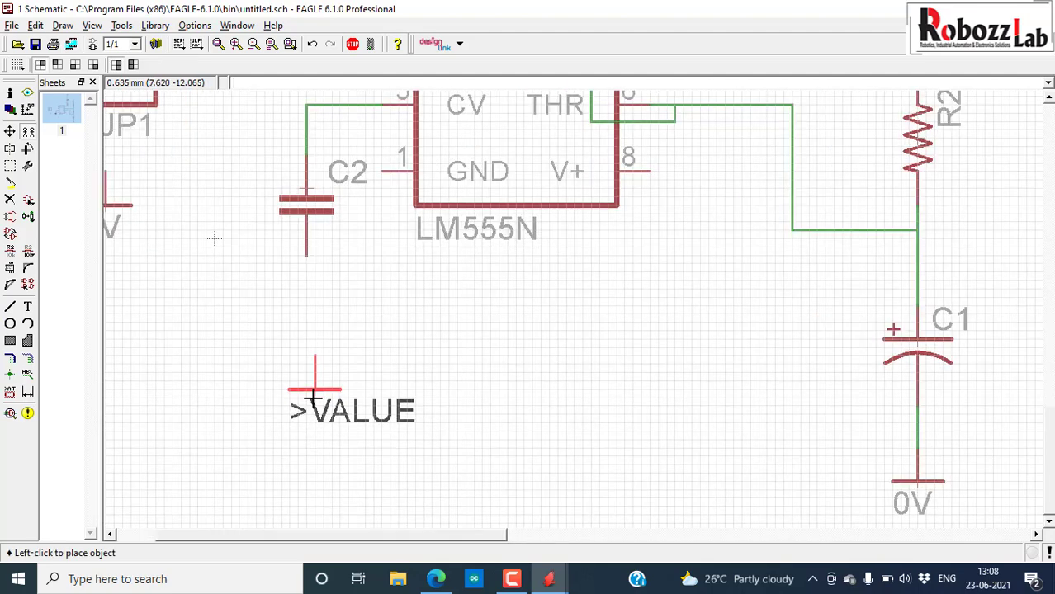
pyautogui.click(303, 387)
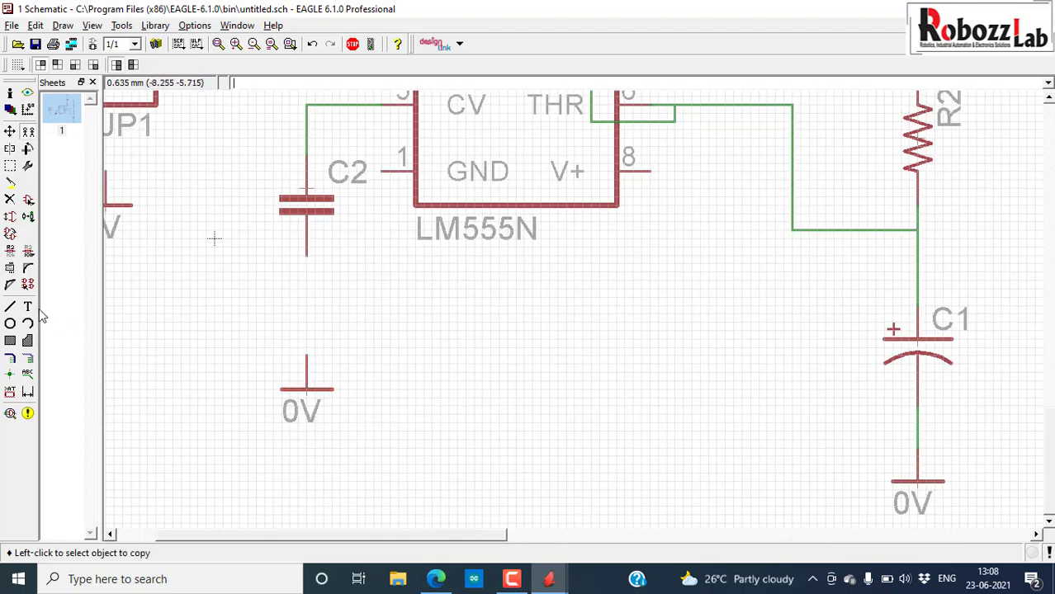
# Wire the lower pin of C2 to the 0V symbol below it.
pyautogui.click(10, 306)
pyautogui.scroll(2, 295, 274)
pyautogui.click(306, 255)
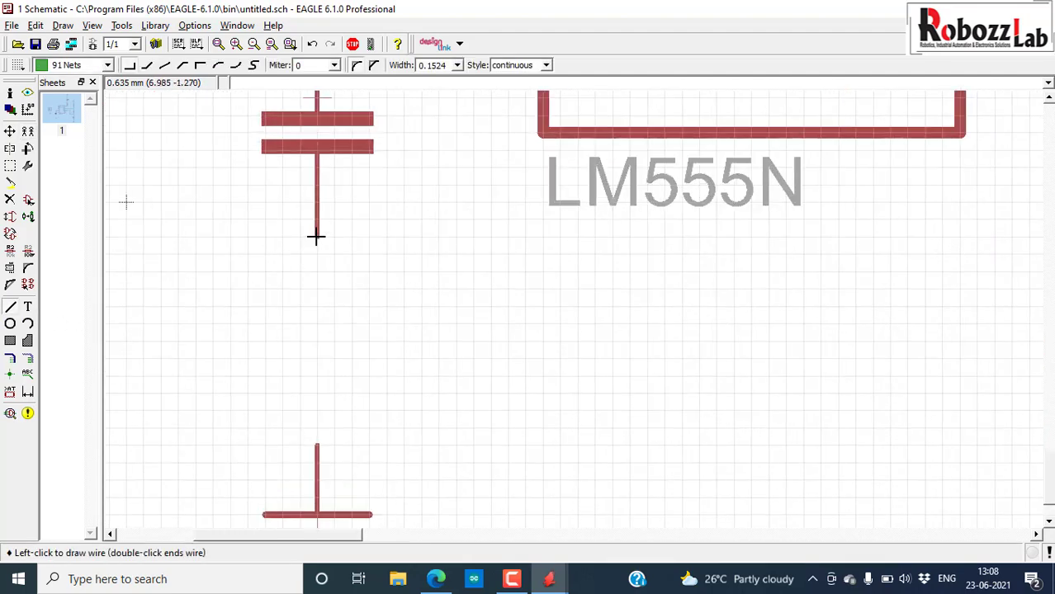
pyautogui.doubleClick(319, 444)
pyautogui.scroll(-2, 201, 375)
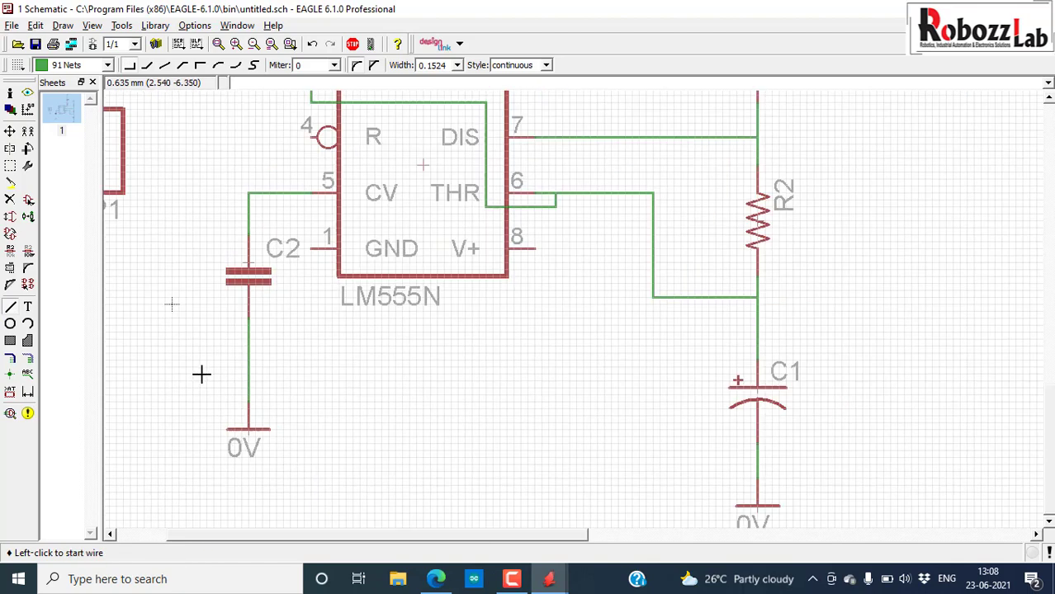
# Copy the 0V symbol under C1 to a spot beside C2's 0V symbol and align the two at the same height.
pyautogui.scroll(-2, 282, 316)
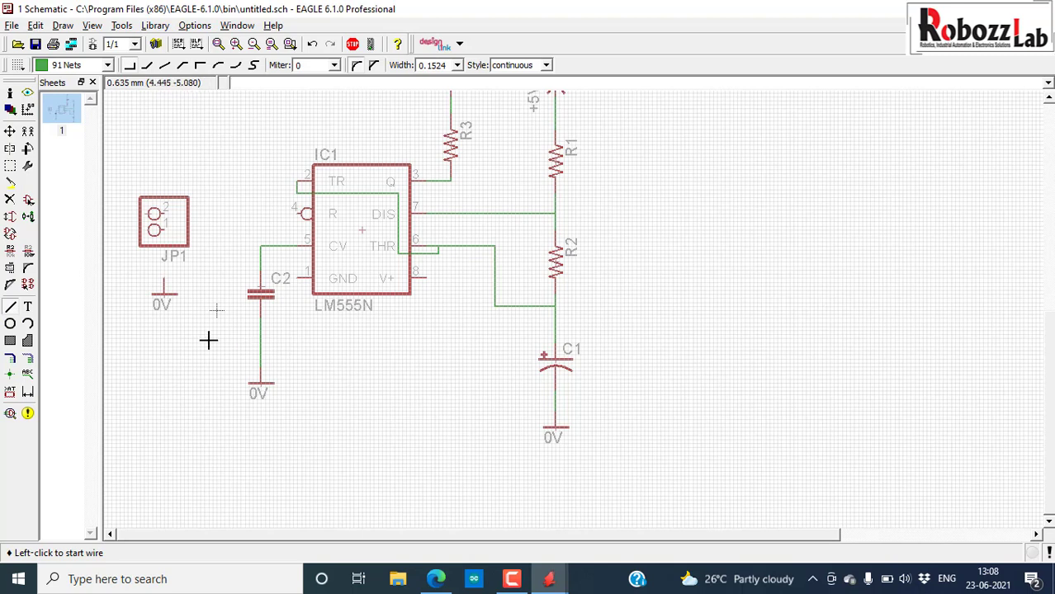
pyautogui.click(28, 130)
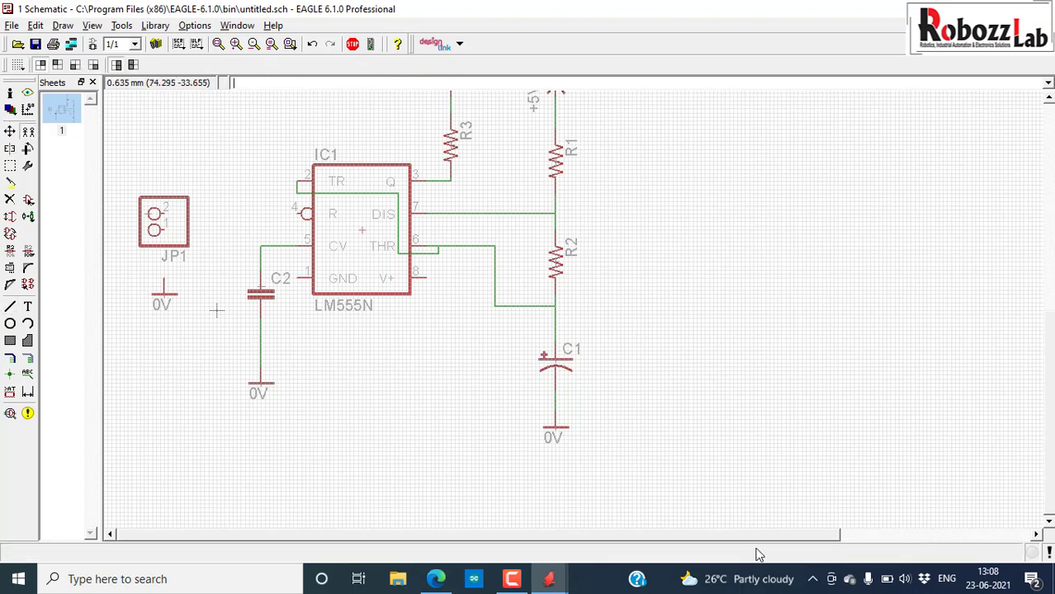
pyautogui.click(553, 435)
pyautogui.scroll(3, 301, 330)
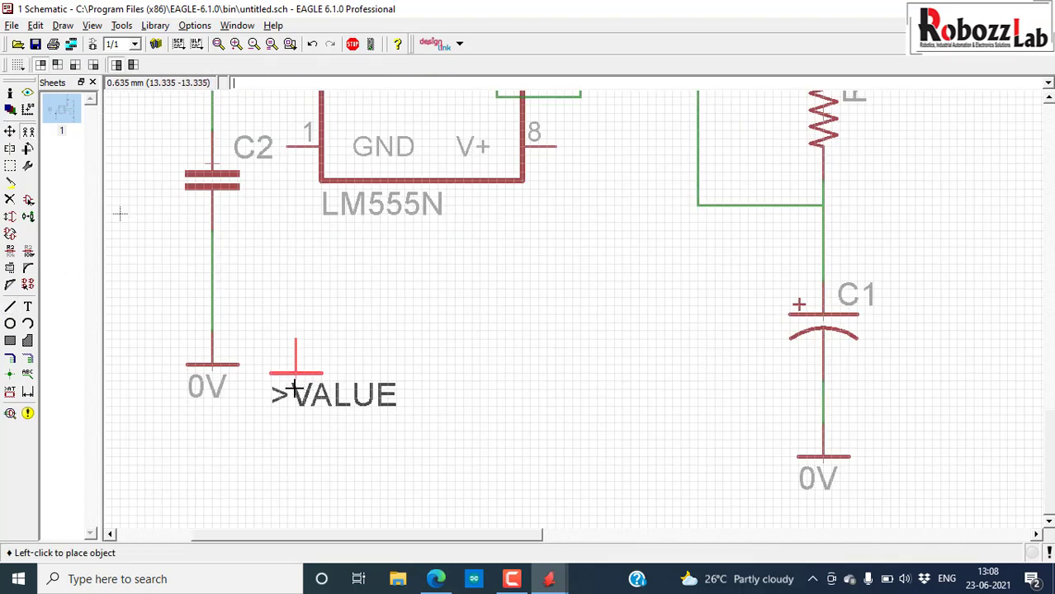
pyautogui.click(297, 383)
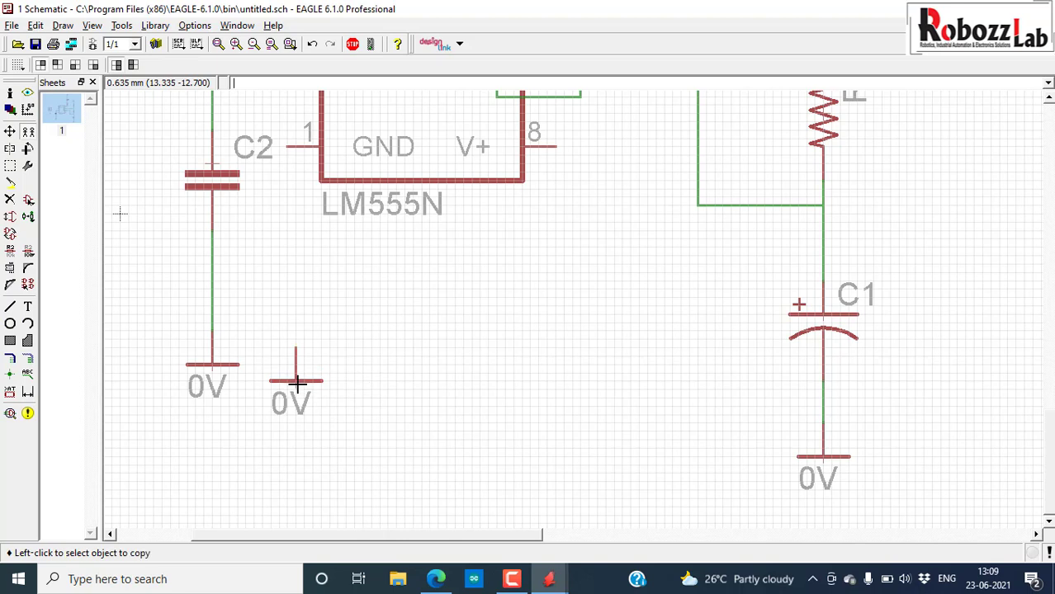
pyautogui.click(10, 130)
pyautogui.click(284, 375)
pyautogui.click(284, 357)
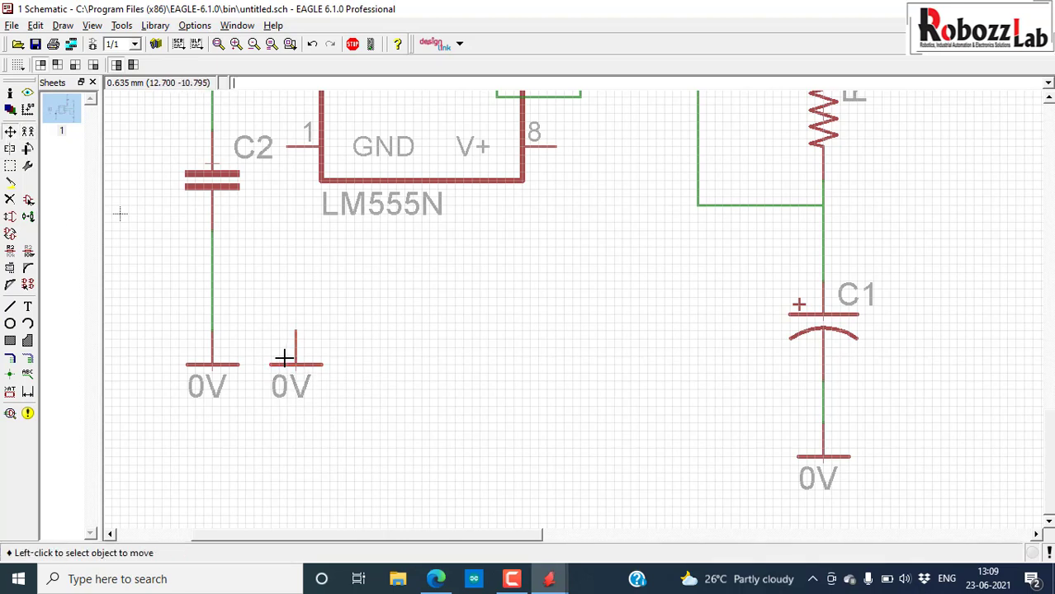
# Check the reference diagram and wire pin 1 (GND) of IC1 to the unconnected 0V symbol beside C2's ground.
pyautogui.hotkey('alt', 'Tab')
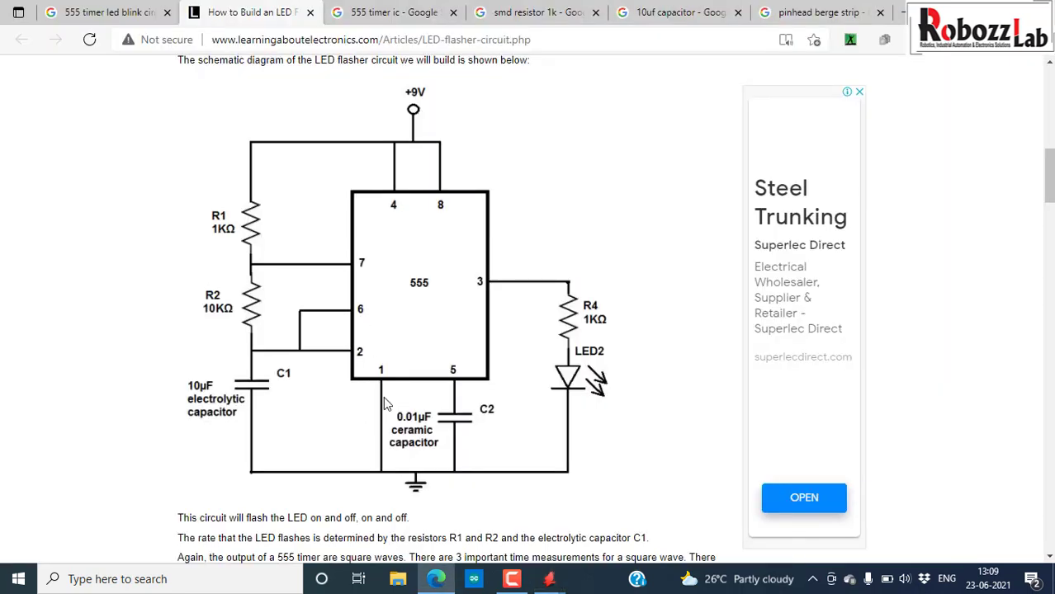
pyautogui.hotkey('alt', 'Tab')
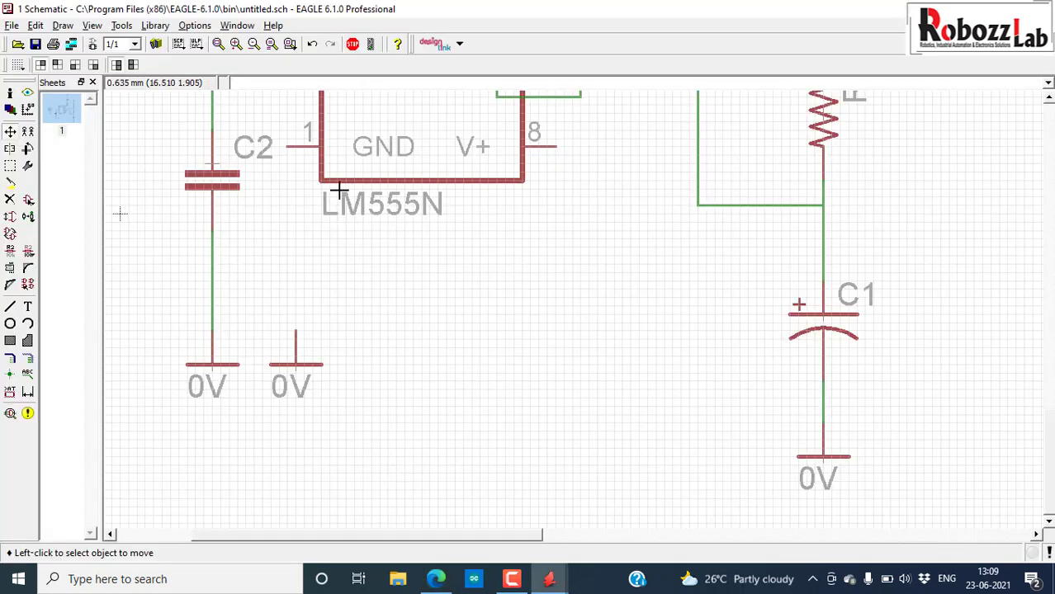
pyautogui.click(9, 307)
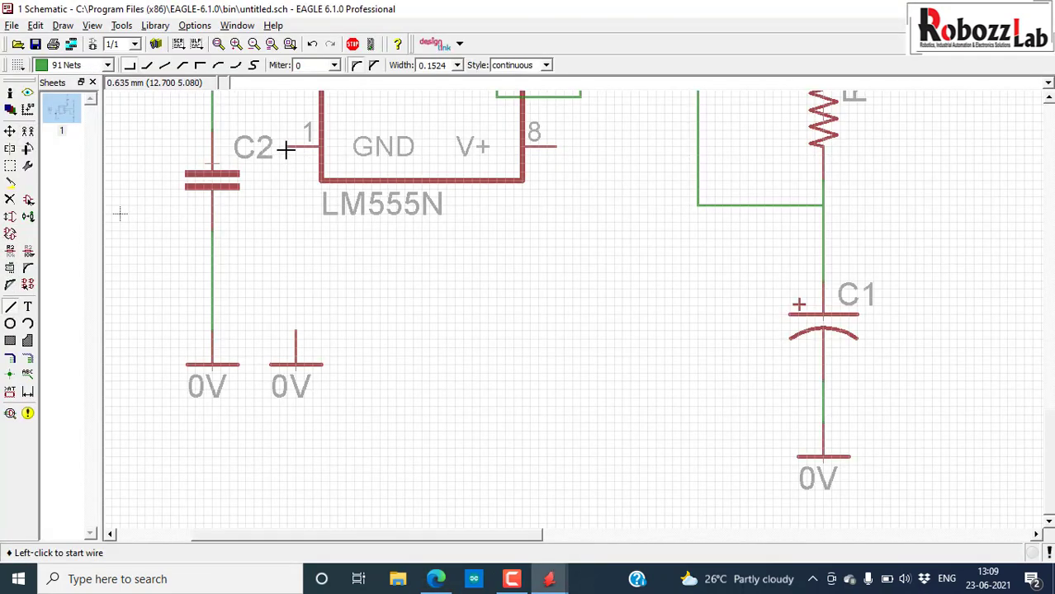
pyautogui.click(285, 147)
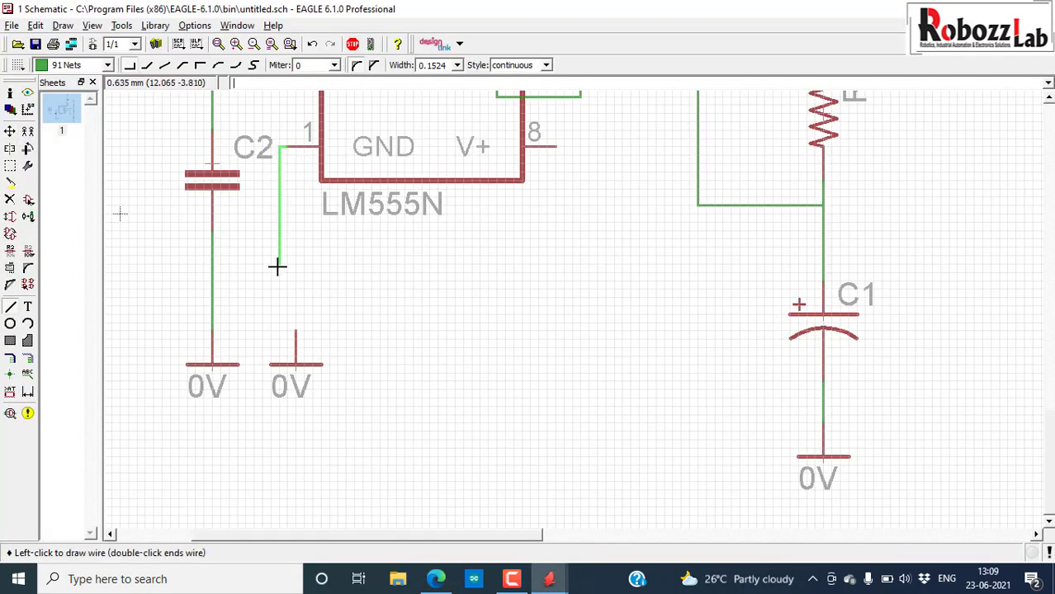
pyautogui.scroll(2, 292, 323)
pyautogui.click(296, 336)
pyautogui.scroll(-4, 288, 336)
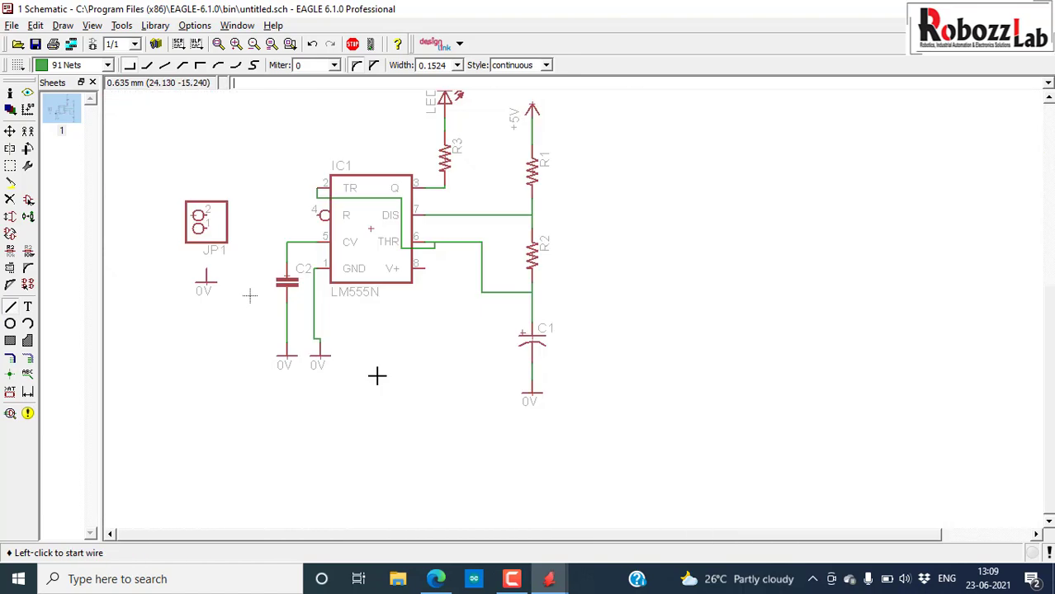
# Copy the +5V symbol above R1 and place the copy upside down below pin 8 (V+) of IC1.
pyautogui.scroll(2, 316, 246)
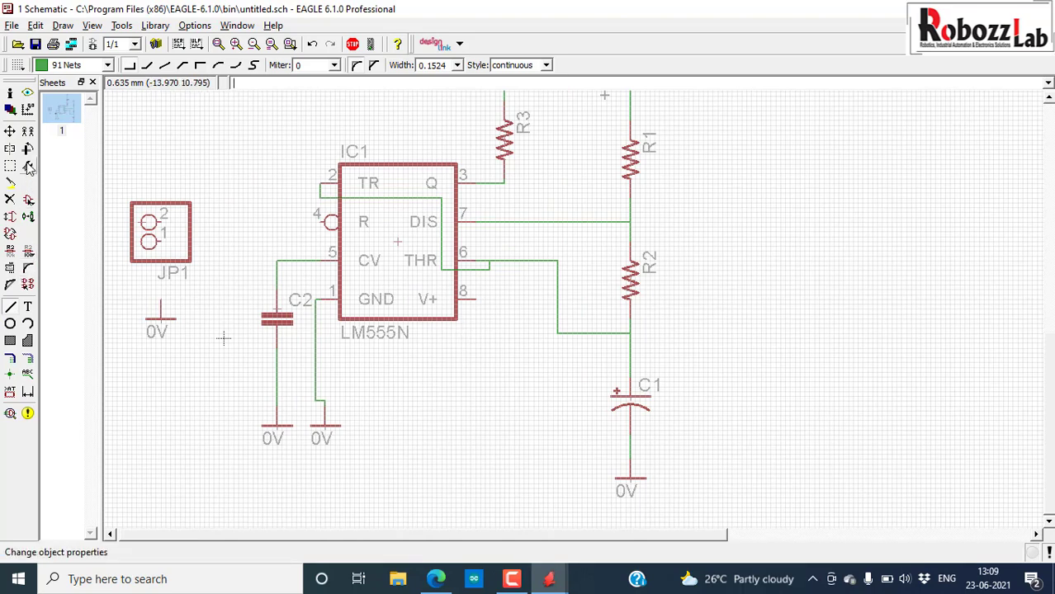
pyautogui.click(28, 133)
pyautogui.scroll(-2, 528, 386)
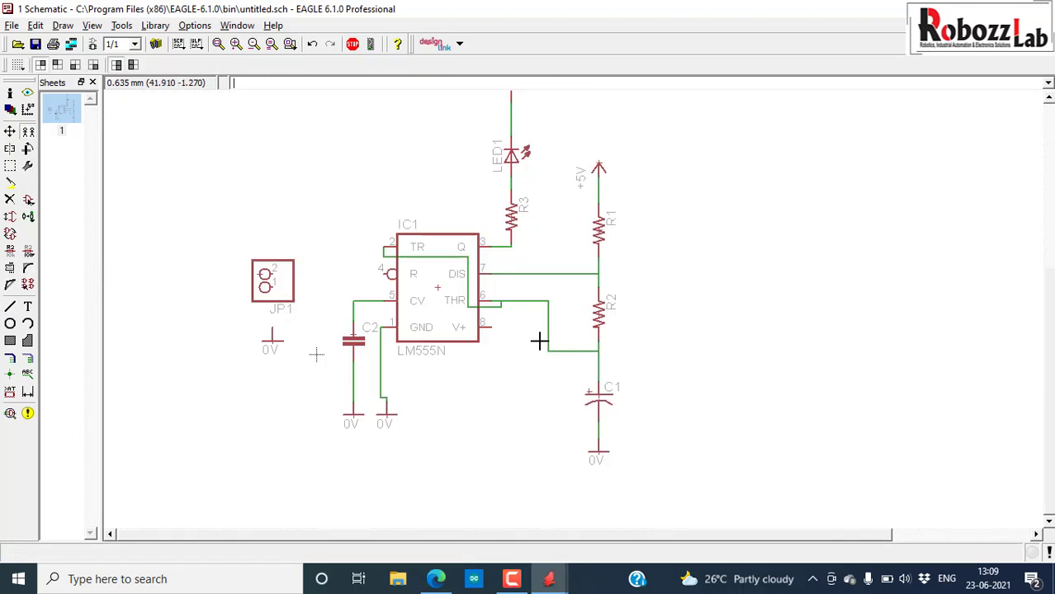
pyautogui.click(603, 169)
pyautogui.scroll(2, 528, 273)
pyautogui.rightClick(506, 346)
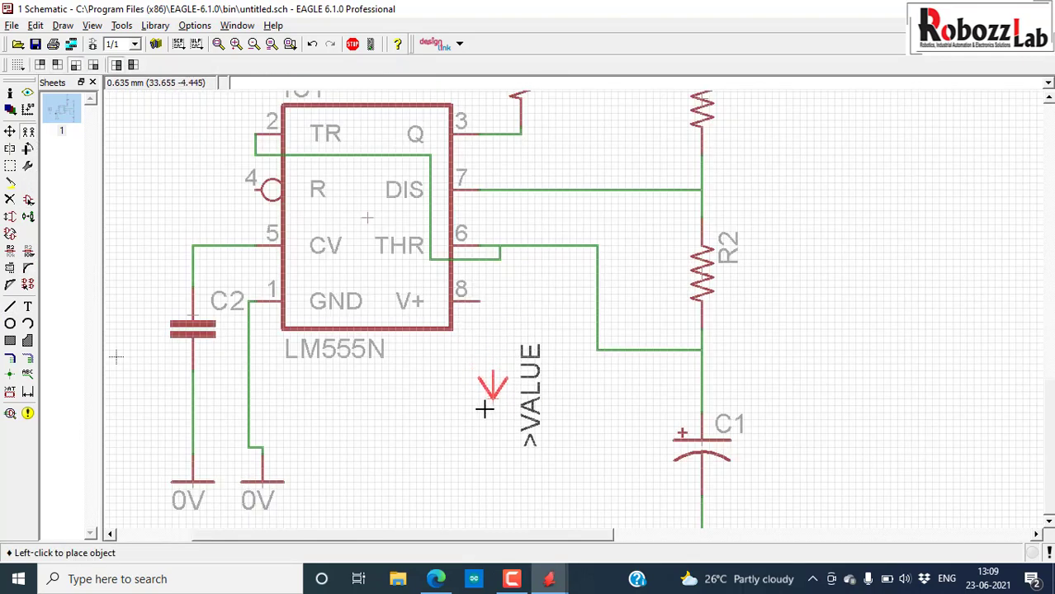
pyautogui.click(498, 415)
pyautogui.scroll(-2, 618, 399)
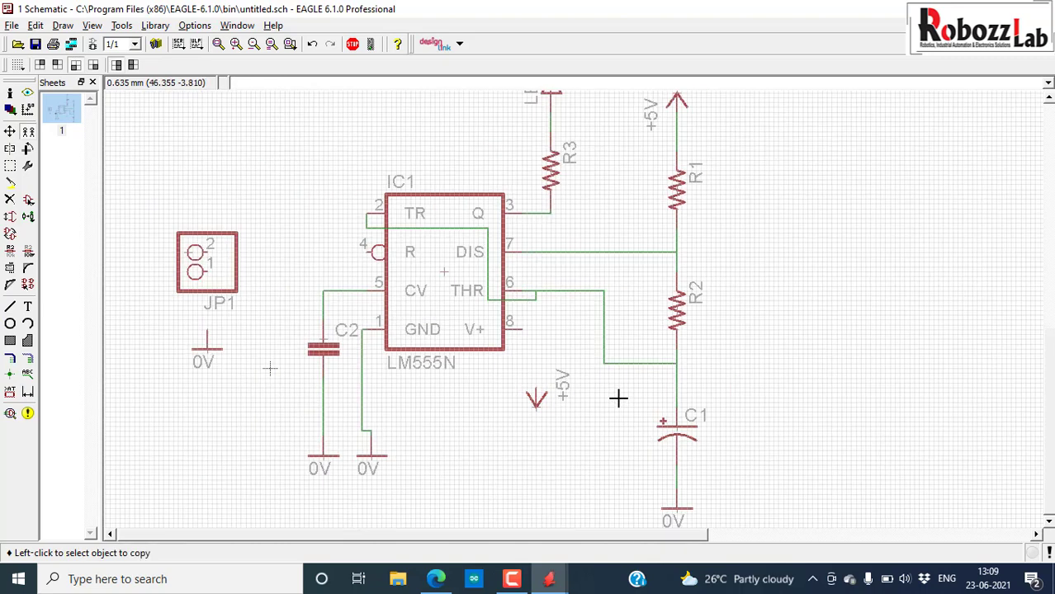
# Copy the +5V symbol below IC1 and place the copy facing left between JP1 and pin 4 (R) of IC1.
pyautogui.click(539, 402)
pyautogui.scroll(2, 261, 219)
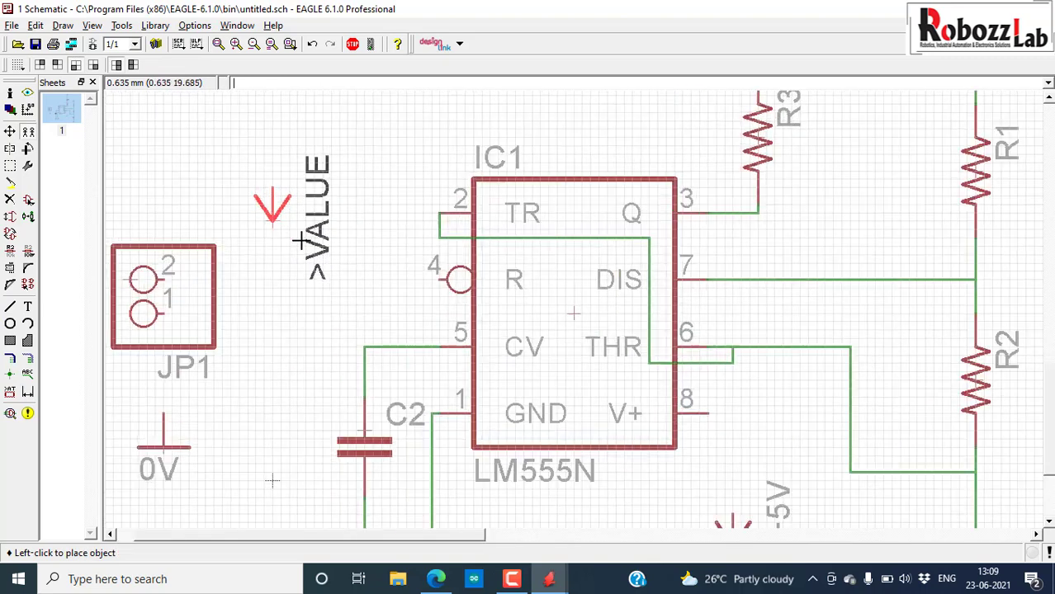
pyautogui.rightClick(347, 289)
pyautogui.rightClick(342, 288)
pyautogui.rightClick(334, 287)
pyautogui.rightClick(326, 285)
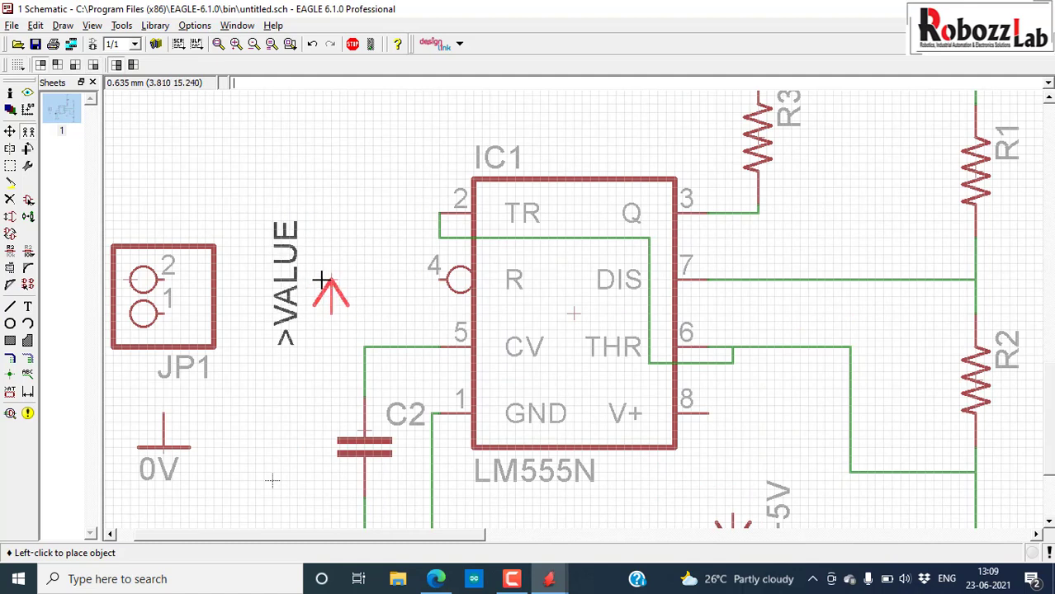
pyautogui.rightClick(319, 283)
pyautogui.click(311, 287)
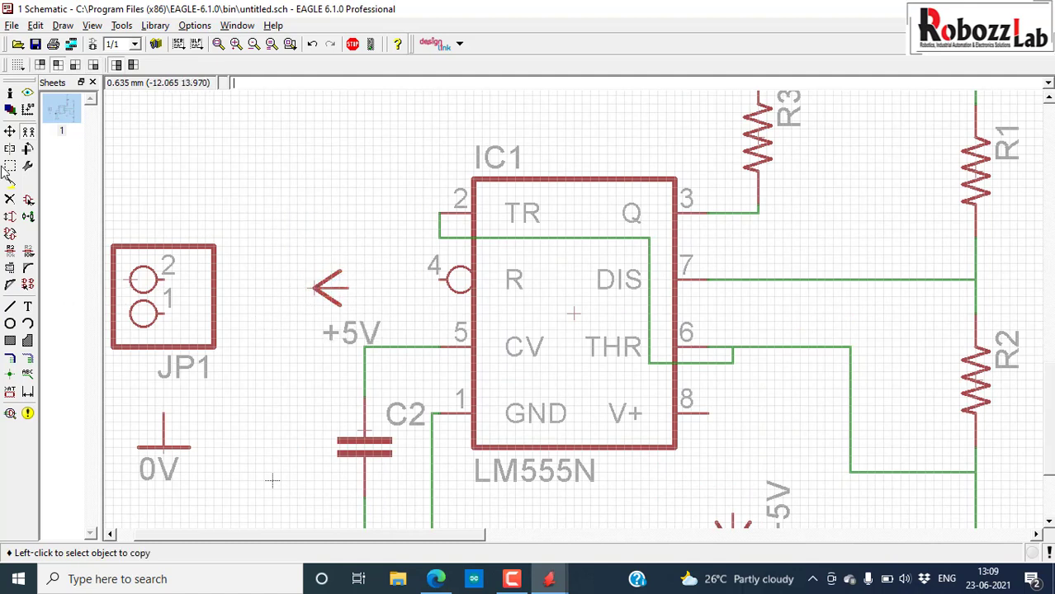
# Move the left-facing +5V symbol onto pin 4 (R) of IC1 and back out so a straight wire joins them.
pyautogui.click(10, 131)
pyautogui.click(312, 287)
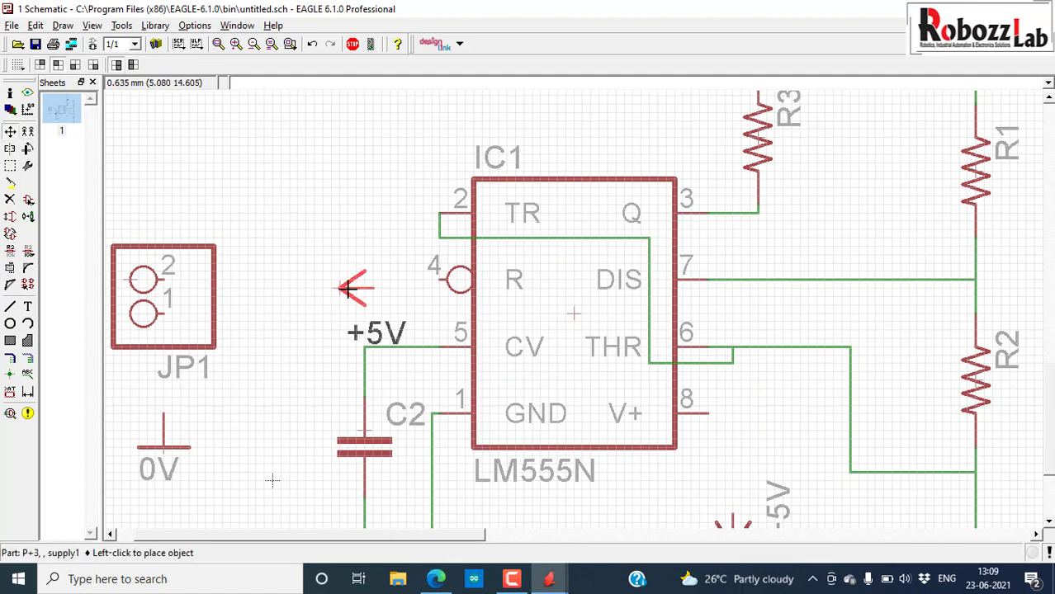
pyautogui.click(405, 281)
pyautogui.click(405, 281)
pyautogui.click(311, 279)
# Move the +5V symbol below IC1 onto pin 8 (V+) and back down so a vertical wire connects them.
pyautogui.scroll(-5, 309, 237)
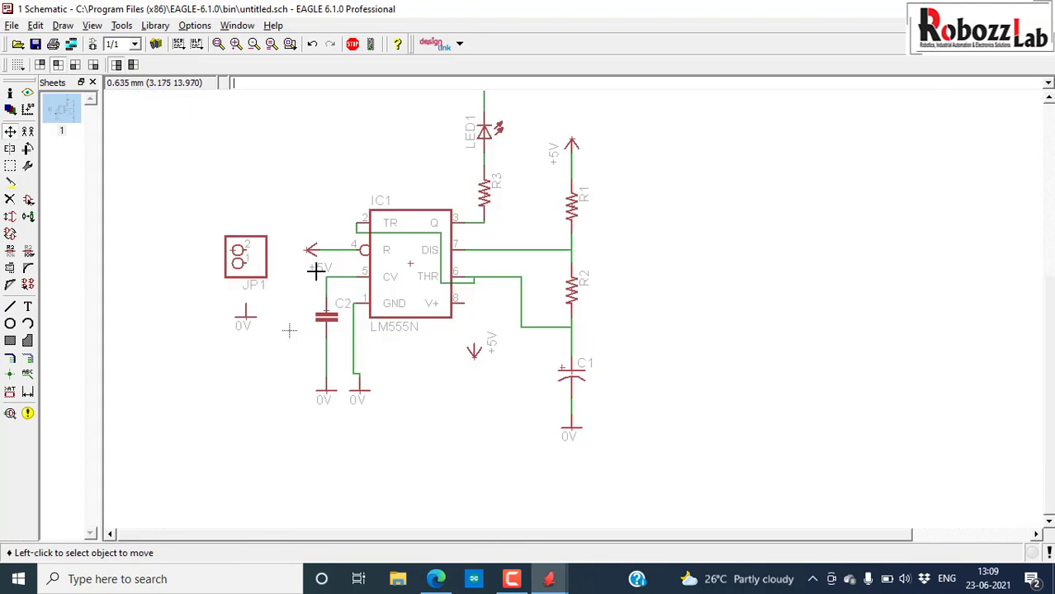
pyautogui.scroll(3, 477, 371)
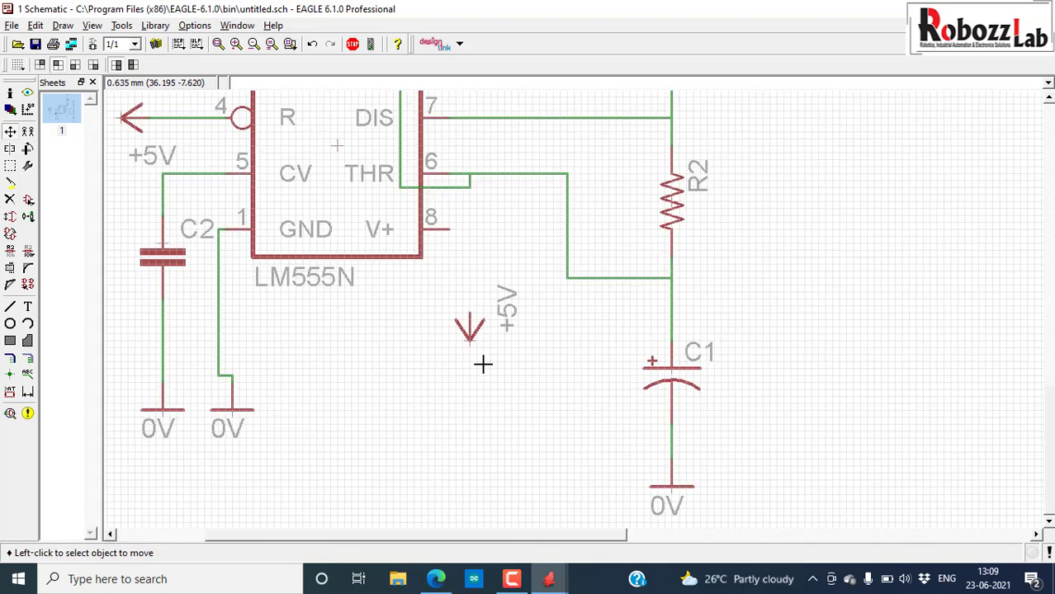
pyautogui.click(455, 256)
pyautogui.click(454, 257)
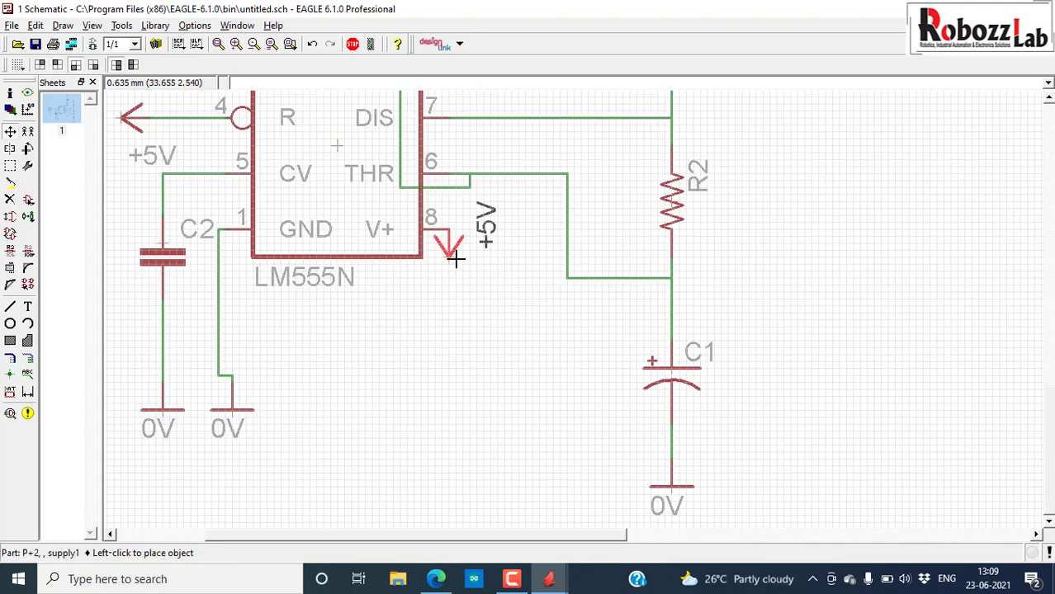
pyautogui.click(457, 400)
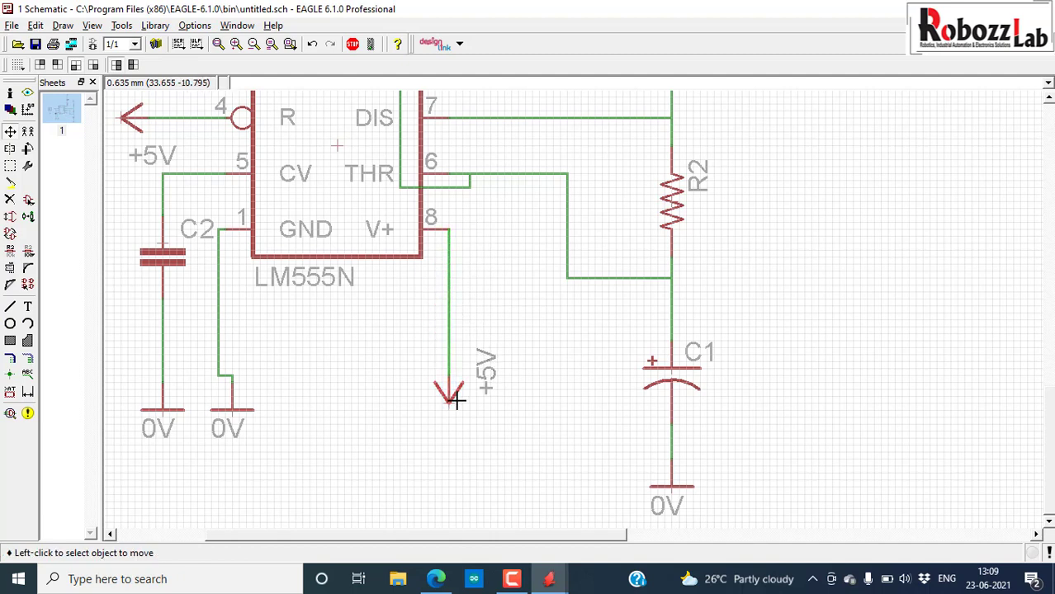
# Start saving the schematic and create and open a folder named "timer circuit 555" inside the Desktop's eagle design folder.
pyautogui.hotkey('ctrl', 's')
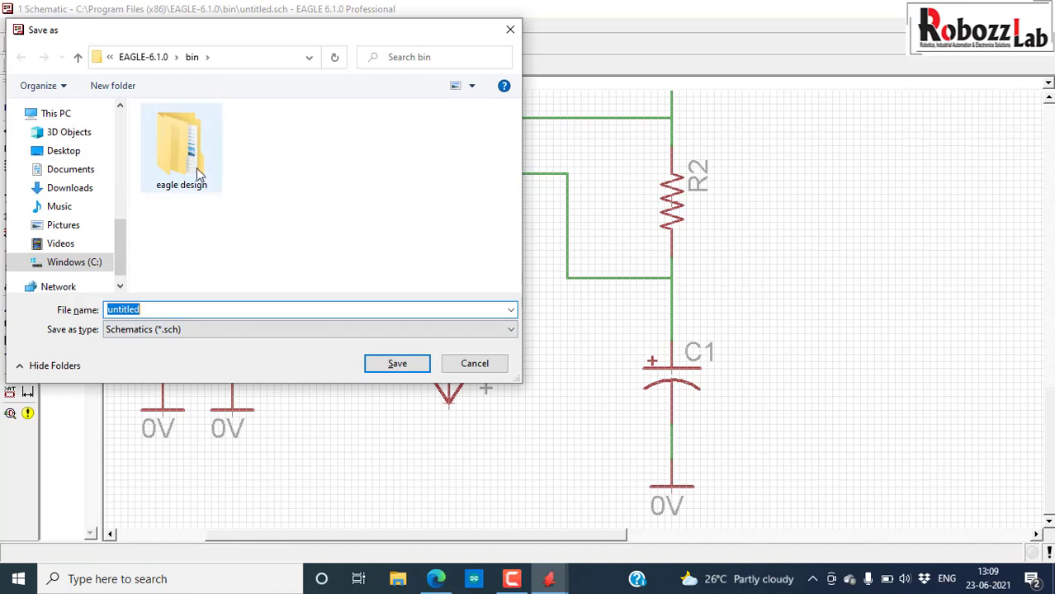
pyautogui.moveTo(117, 262); pyautogui.dragTo(119, 132)
pyautogui.click(64, 138)
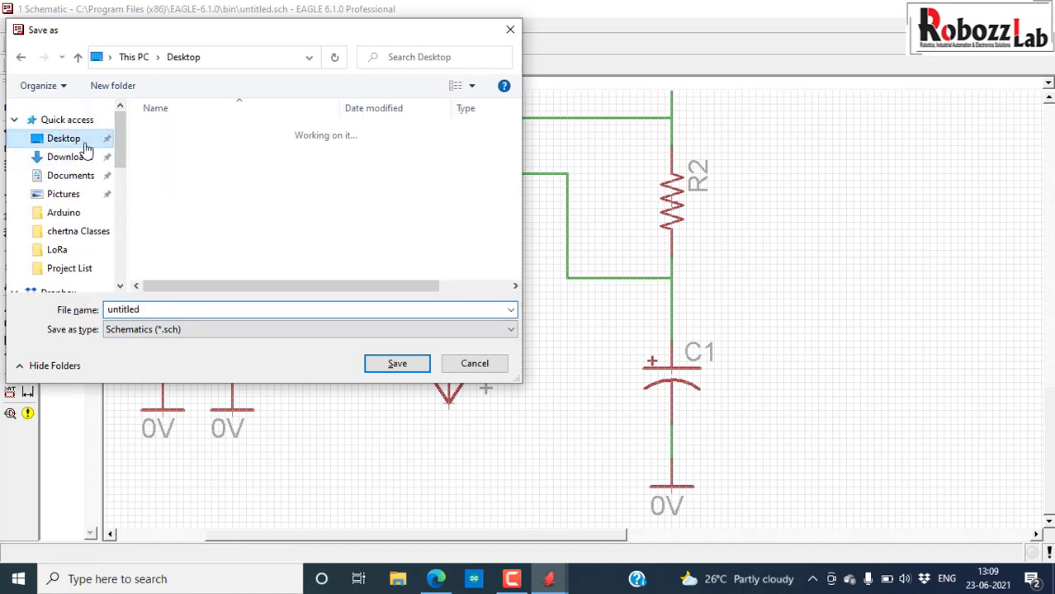
pyautogui.doubleClick(207, 169)
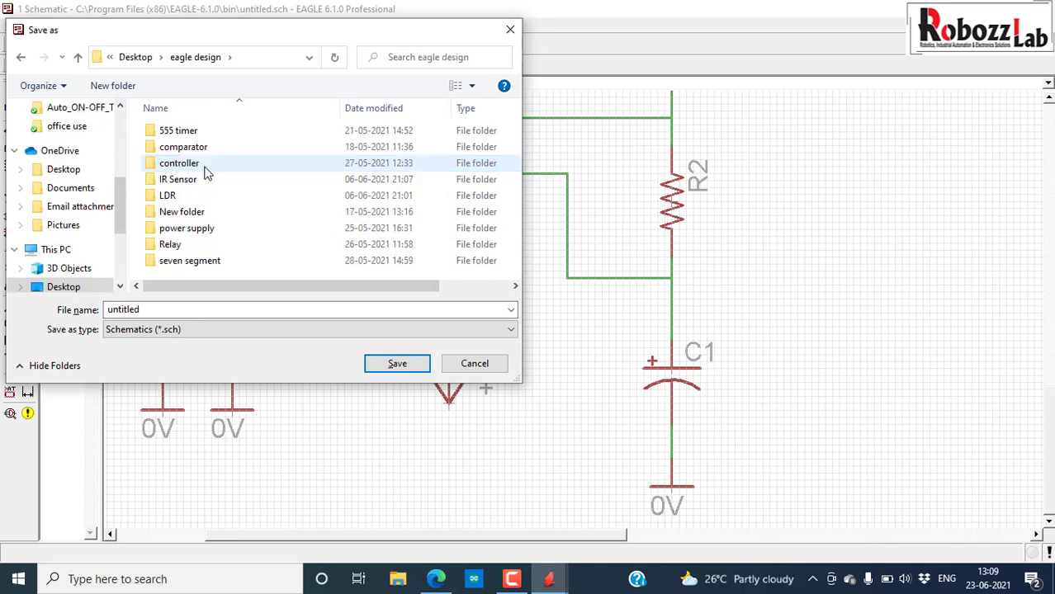
pyautogui.click(124, 86)
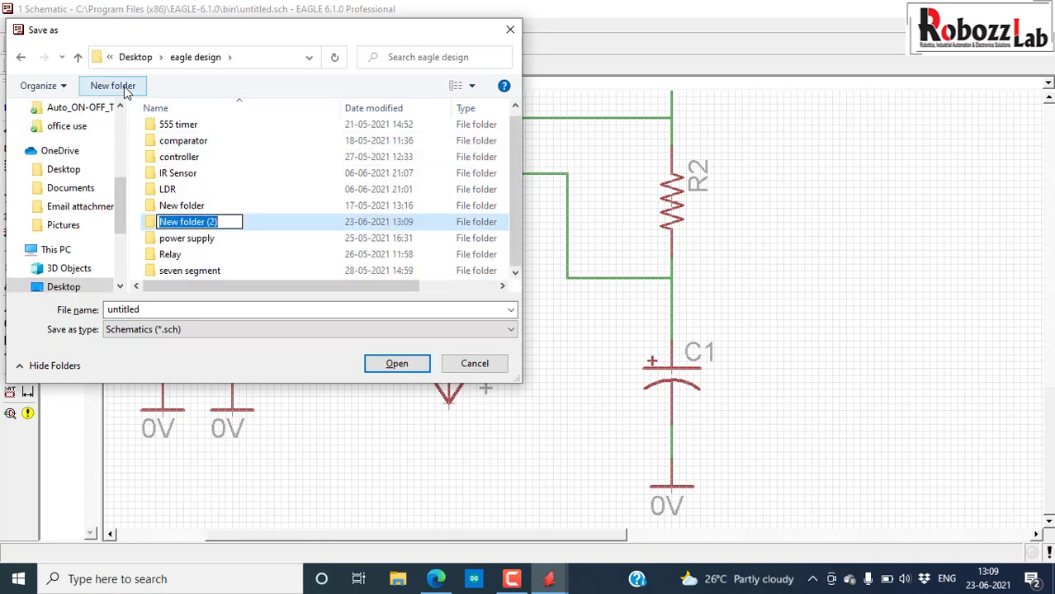
pyautogui.write('timer')
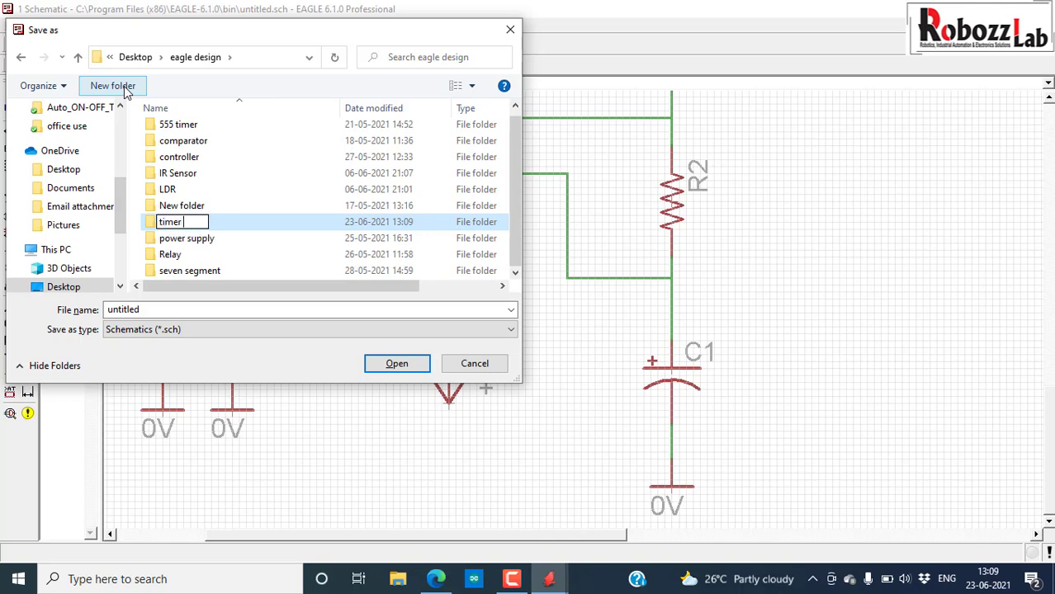
pyautogui.write(' circuit')
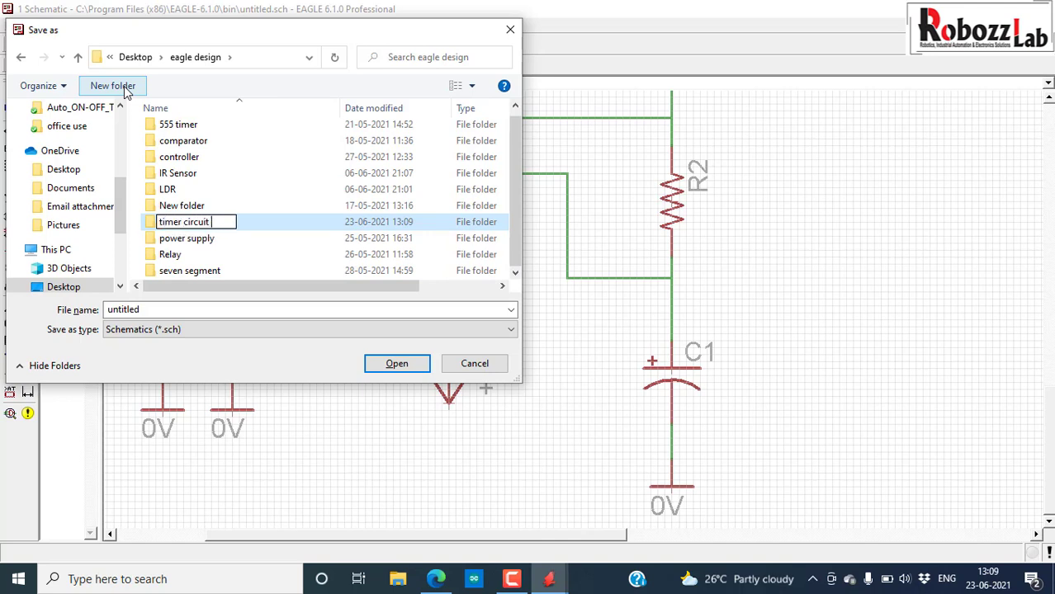
pyautogui.write(' 555')
pyautogui.press('Return')
pyautogui.press('Return')
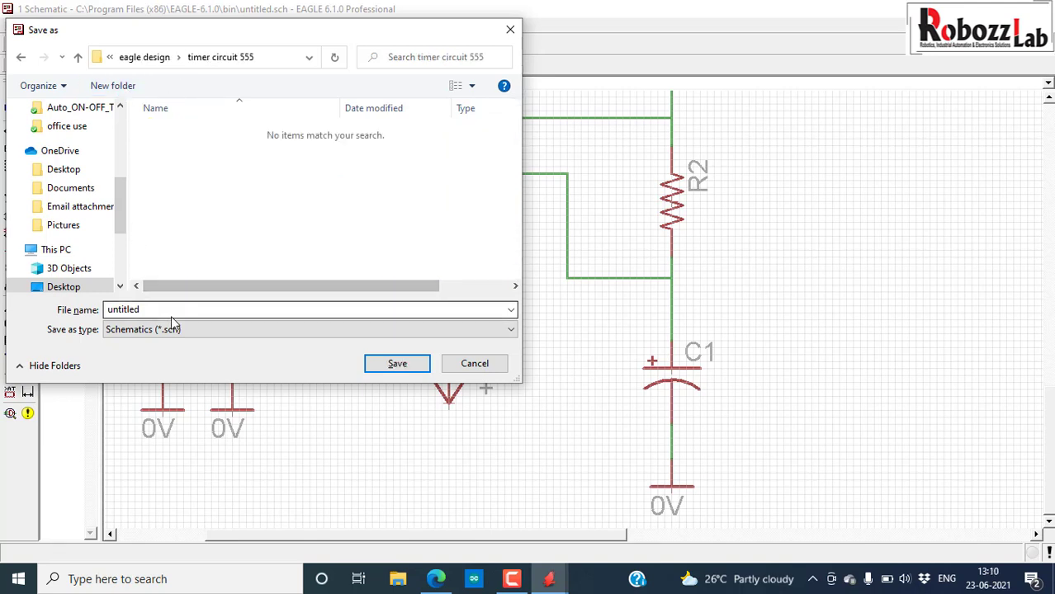
# Save the schematic in the new folder under the file name "timer circuit 555".
pyautogui.click(172, 318)
pyautogui.write('timer circuit 55')
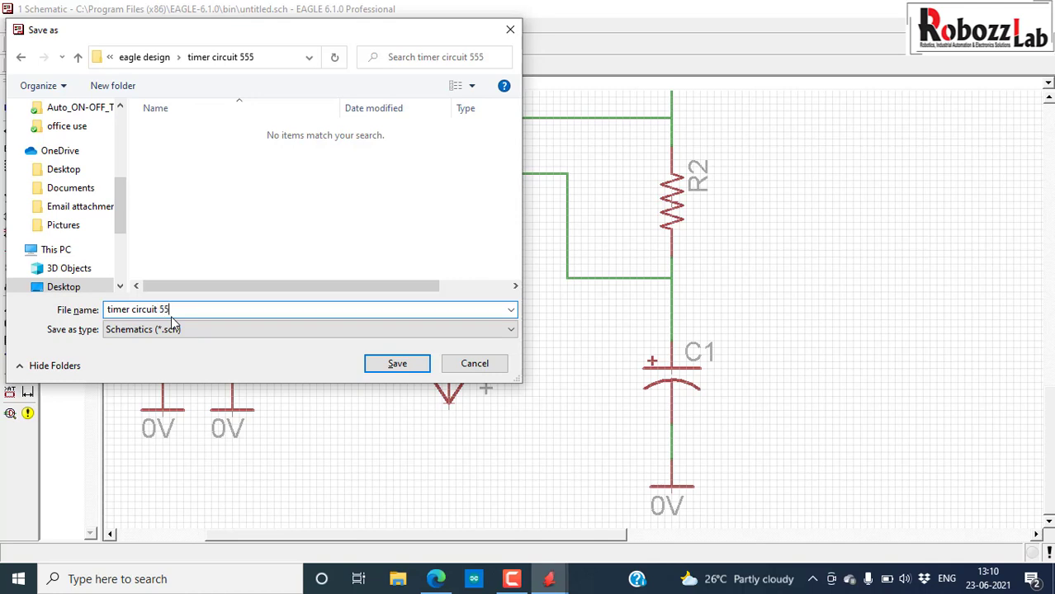
pyautogui.write('5')
pyautogui.press('Return')
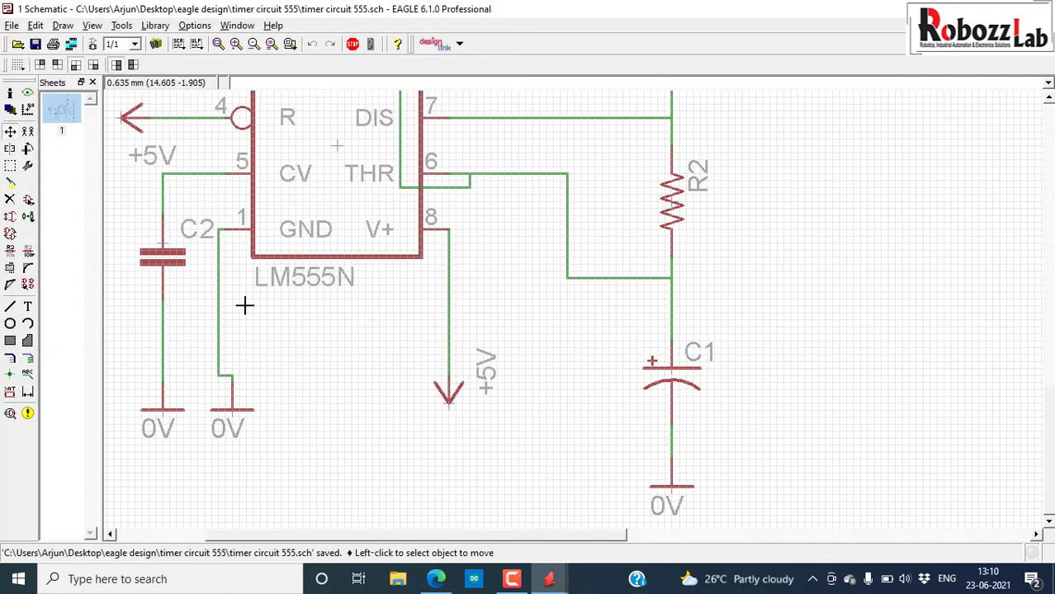
# Move the 0V symbol below JP1 onto JP1's pin 1 and back down so a vertical wire connects them.
pyautogui.click(217, 43)
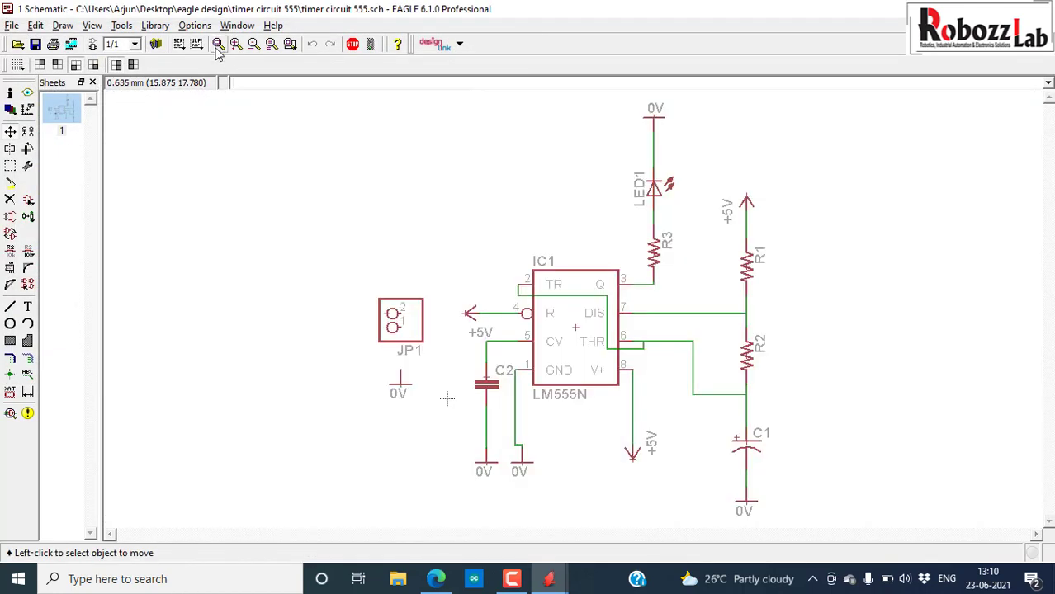
pyautogui.scroll(4, 681, 337)
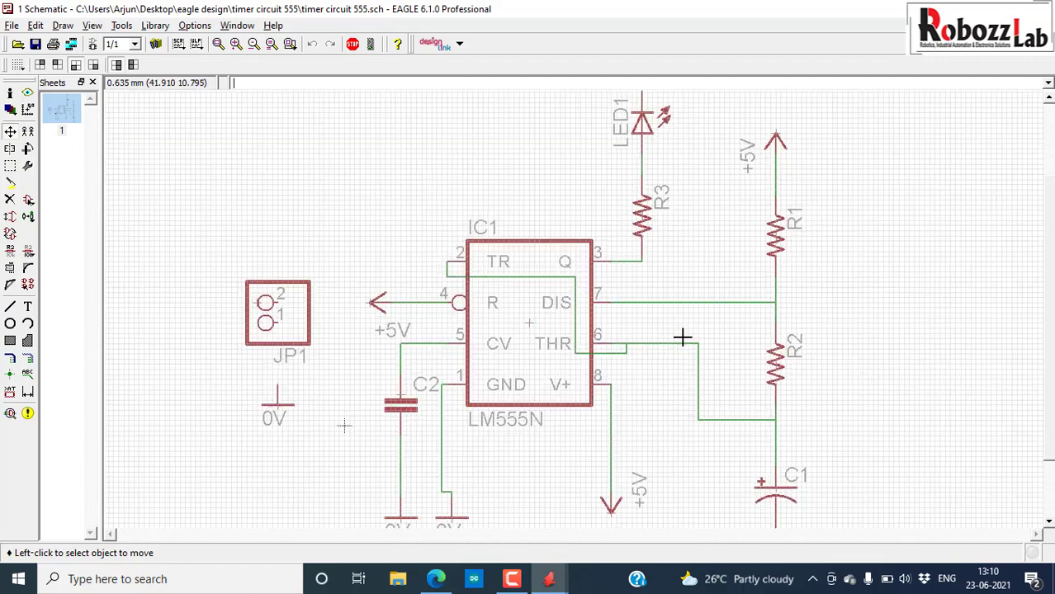
pyautogui.scroll(-3, 672, 244)
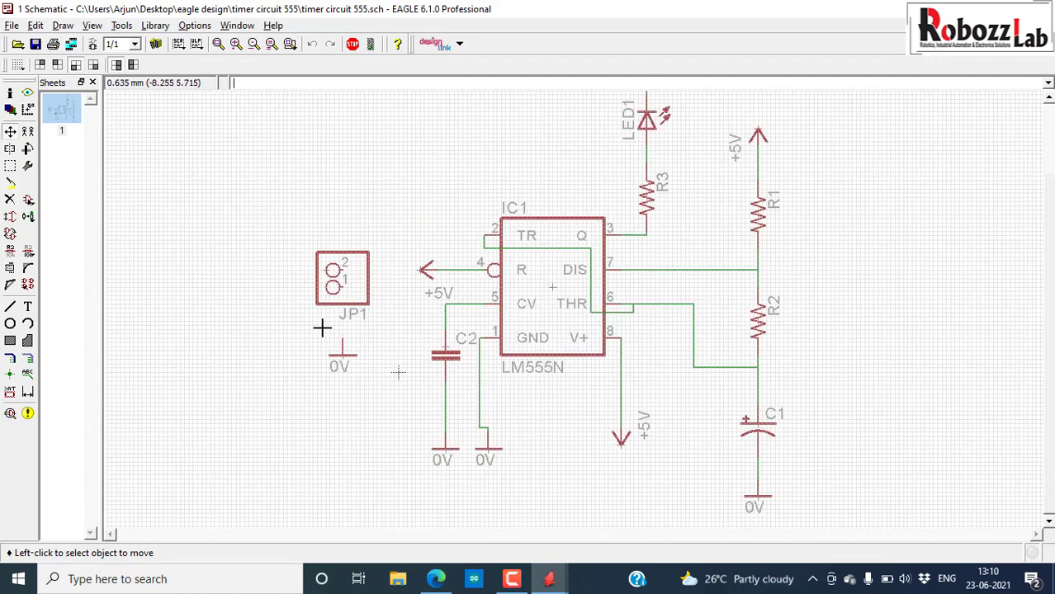
pyautogui.click(10, 134)
pyautogui.scroll(5, 314, 323)
pyautogui.click(342, 354)
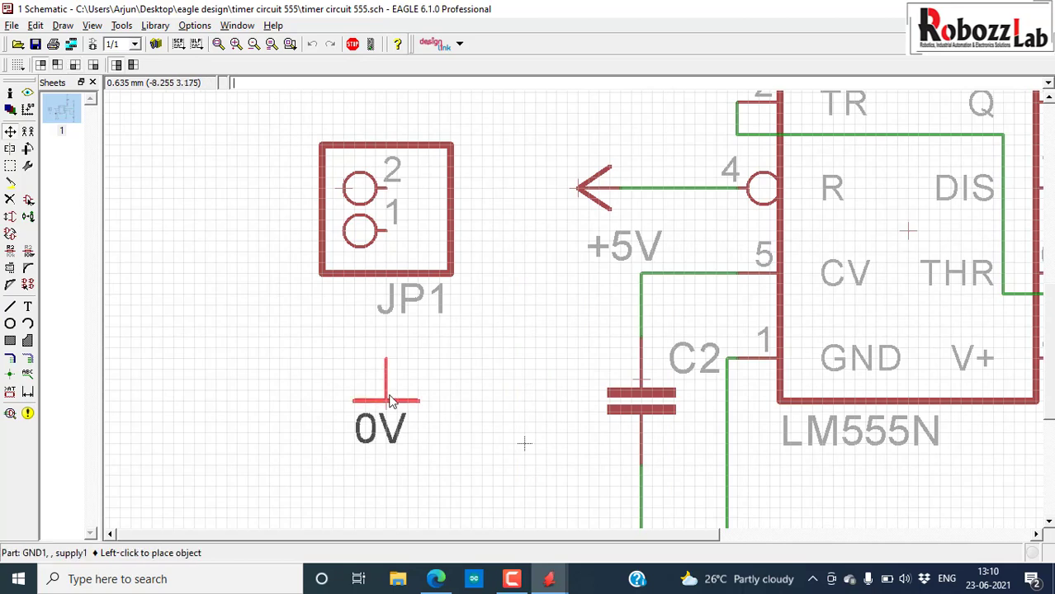
pyautogui.click(387, 282)
pyautogui.click(385, 283)
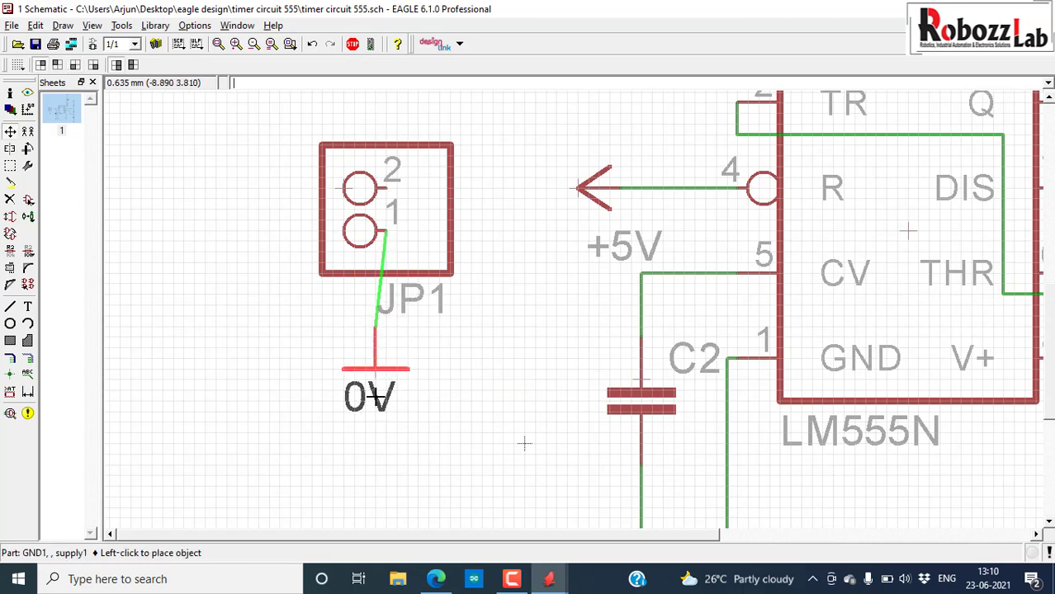
pyautogui.click(385, 438)
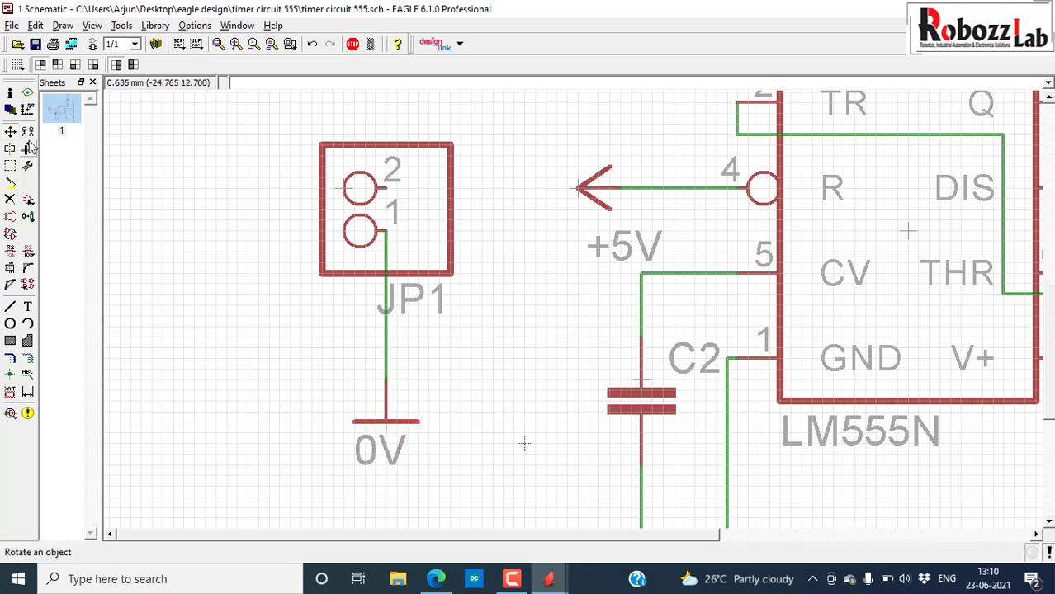
# Copy the +5V symbol at pin 4 of IC1 and place the copy pointing up on pin 2 of JP1.
pyautogui.scroll(-4, 190, 226)
pyautogui.click(317, 208)
pyautogui.scroll(6, 314, 213)
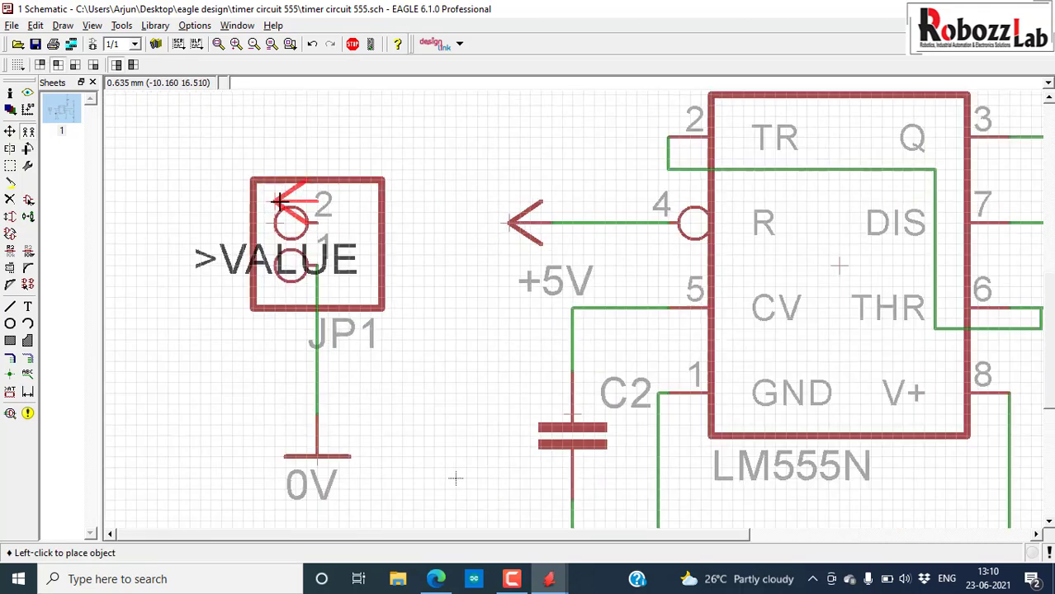
pyautogui.rightClick(318, 190)
pyautogui.click(333, 191)
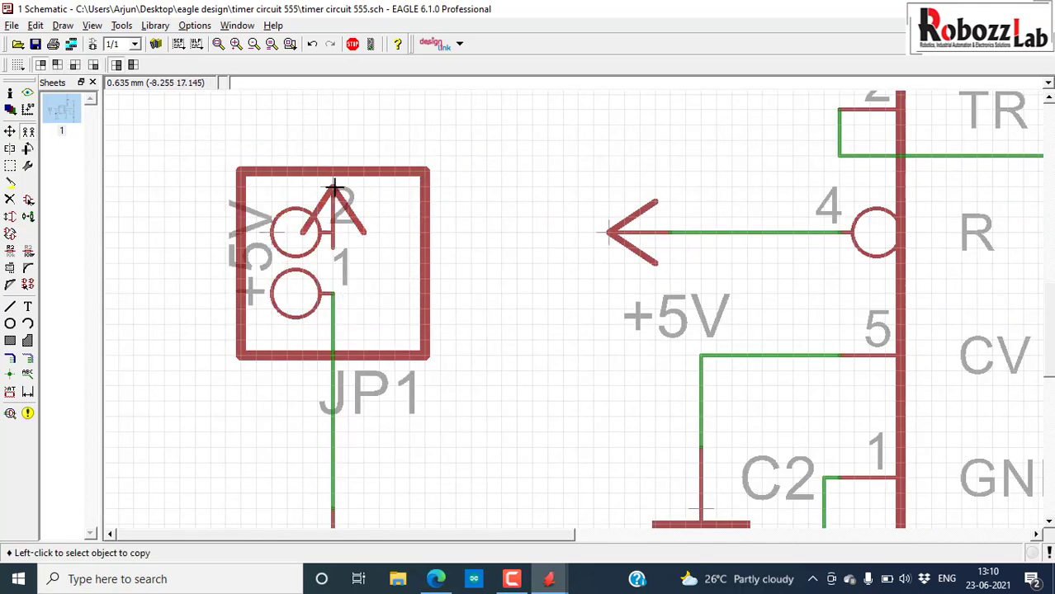
# Move the new +5V symbol straight up above JP1 so a vertical wire connects it to pin 2.
pyautogui.click(10, 130)
pyautogui.click(332, 191)
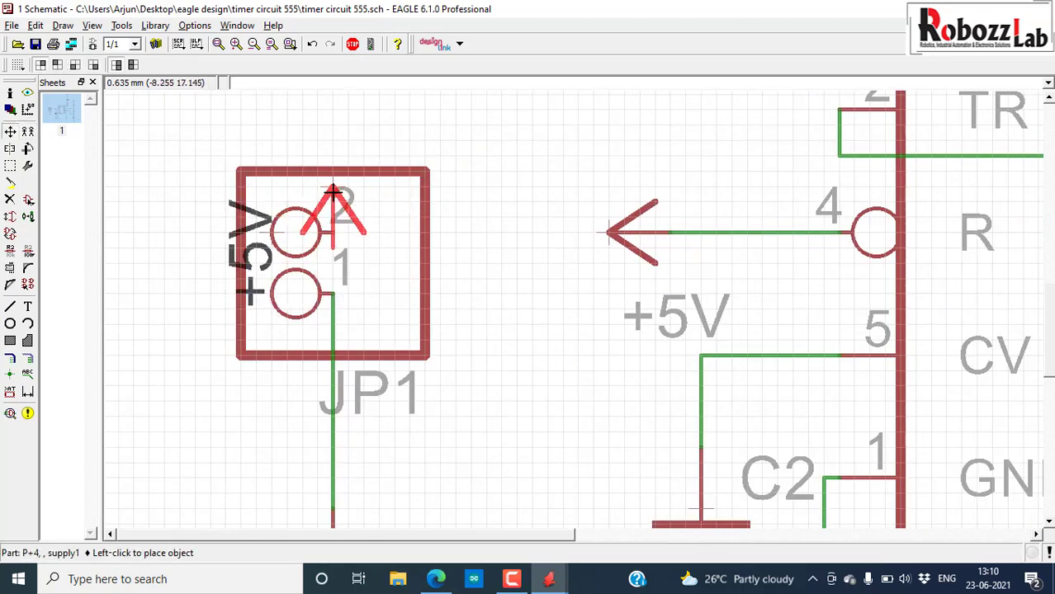
pyautogui.click(334, 181)
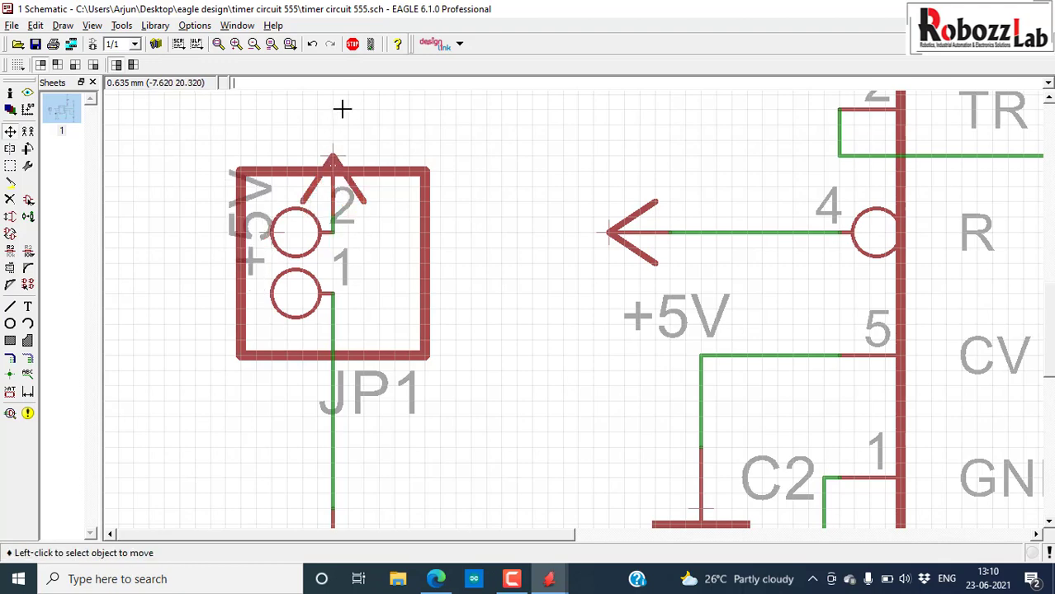
pyautogui.scroll(-2, 312, 276)
pyautogui.click(314, 279)
pyautogui.click(276, 181)
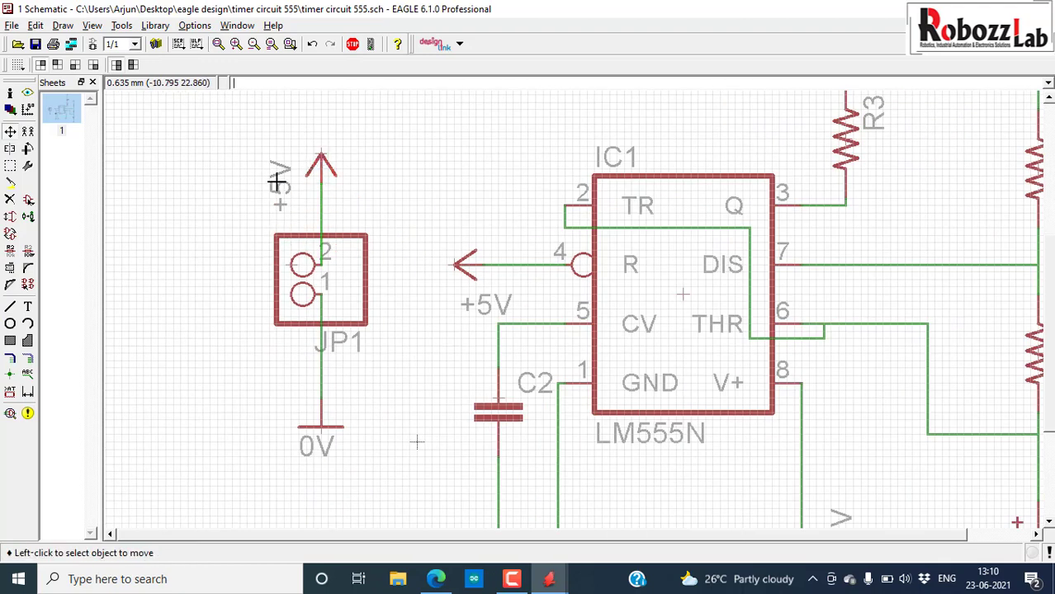
# Highlight the +5V net from JP1's supply wire and examine its connections at IC1 pins 4 and 8 and at R1.
pyautogui.click(28, 94)
pyautogui.click(321, 208)
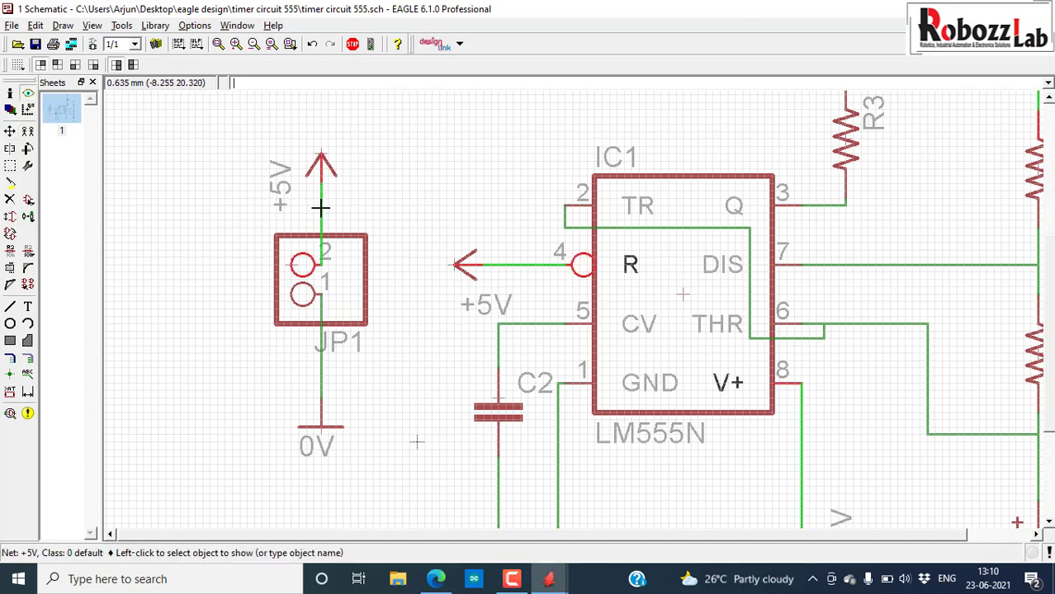
pyautogui.scroll(-2, 320, 207)
pyautogui.scroll(3, 281, 194)
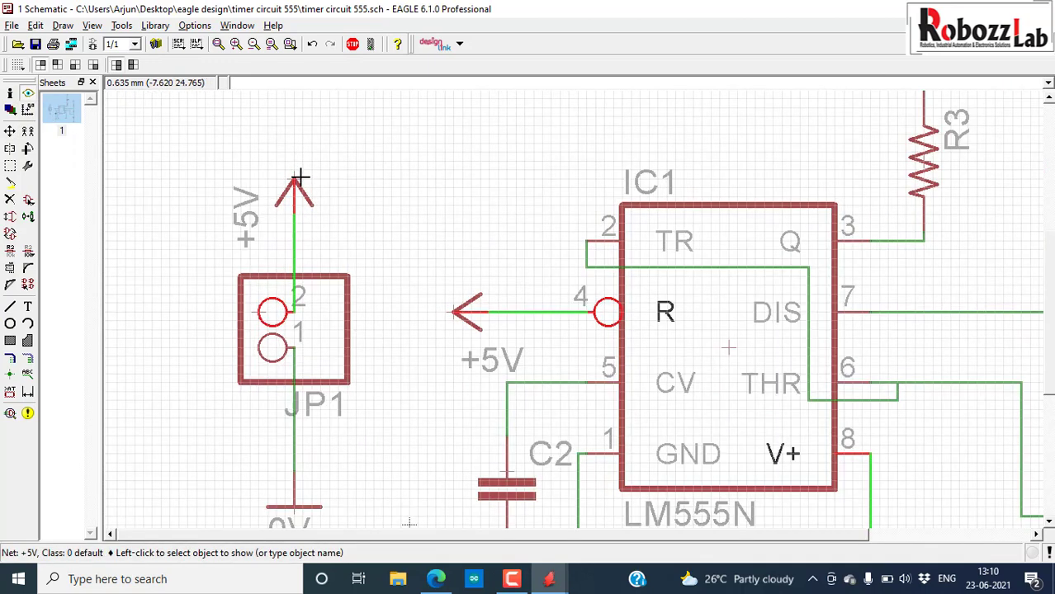
pyautogui.scroll(2, 339, 274)
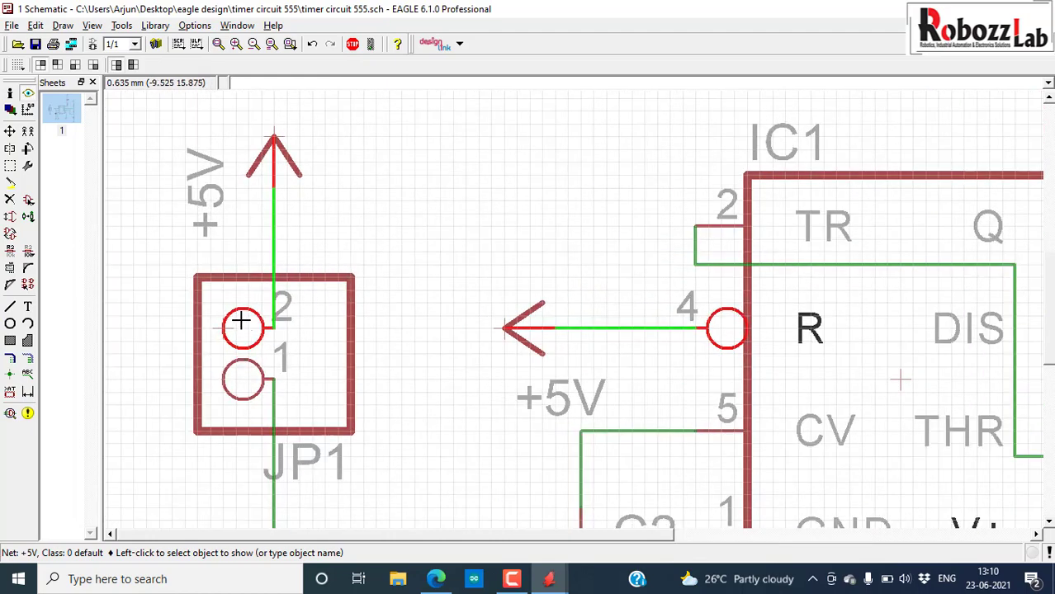
pyautogui.scroll(-4, 513, 335)
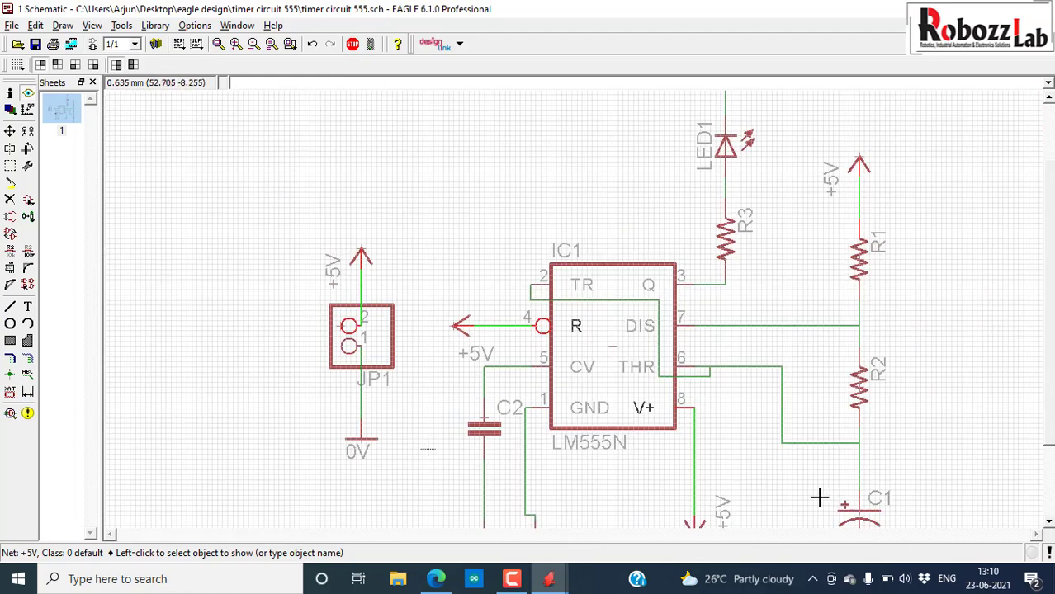
pyautogui.scroll(1, 653, 373)
pyautogui.scroll(-4, 653, 373)
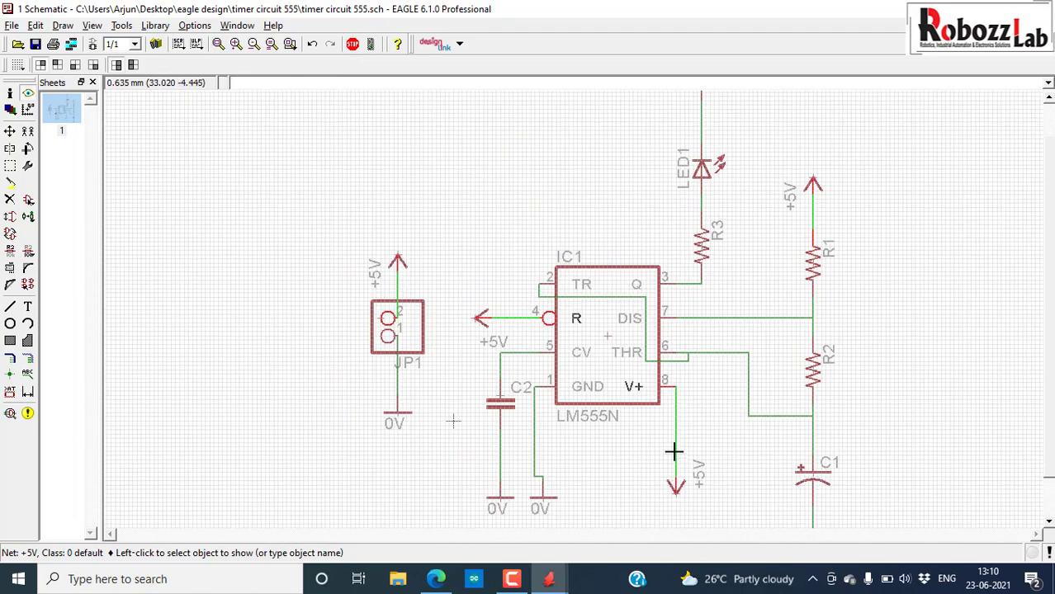
pyautogui.scroll(-2, 457, 387)
pyautogui.scroll(5, 603, 294)
pyautogui.scroll(2, 627, 272)
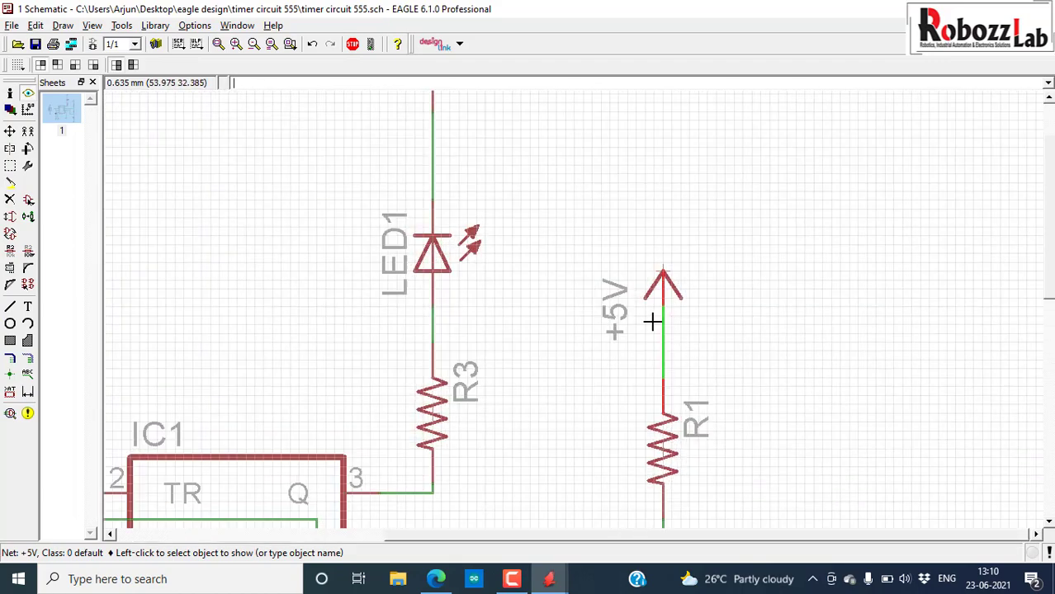
pyautogui.scroll(-3, 561, 330)
pyautogui.scroll(-1, 461, 346)
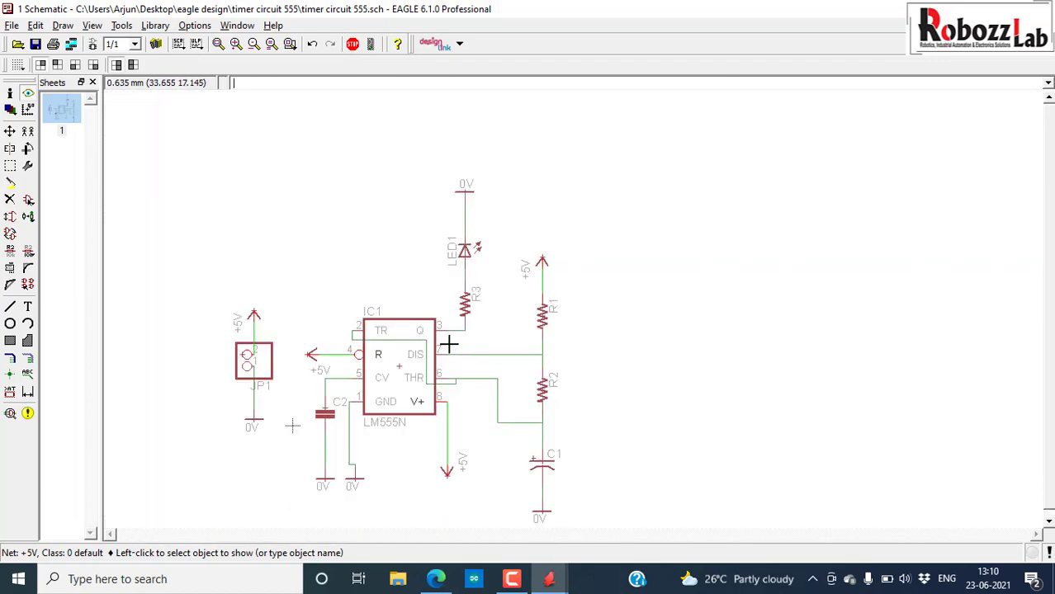
# Highlight the 0V net and the nets at IC1 pins 7 and 3, R1, R2, R3 and LED1, and examine their connections.
pyautogui.click(27, 95)
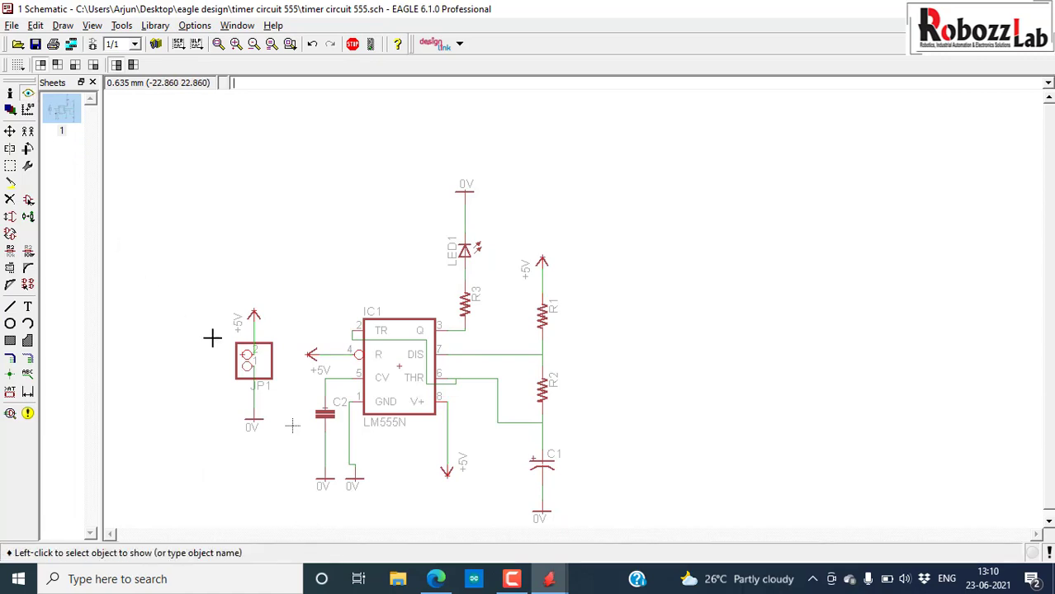
pyautogui.scroll(4, 271, 413)
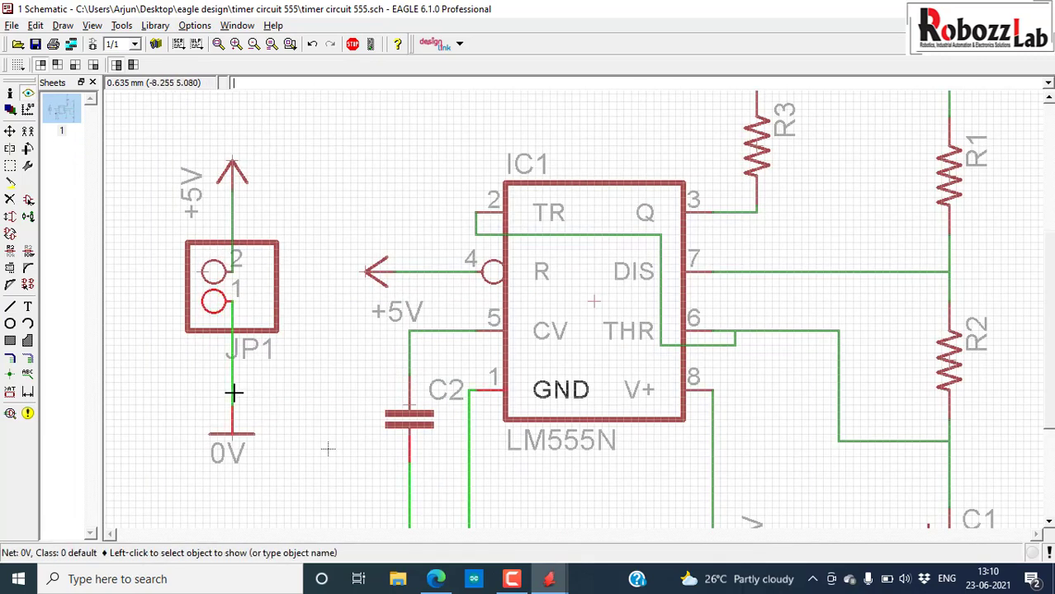
pyautogui.scroll(-2, 234, 393)
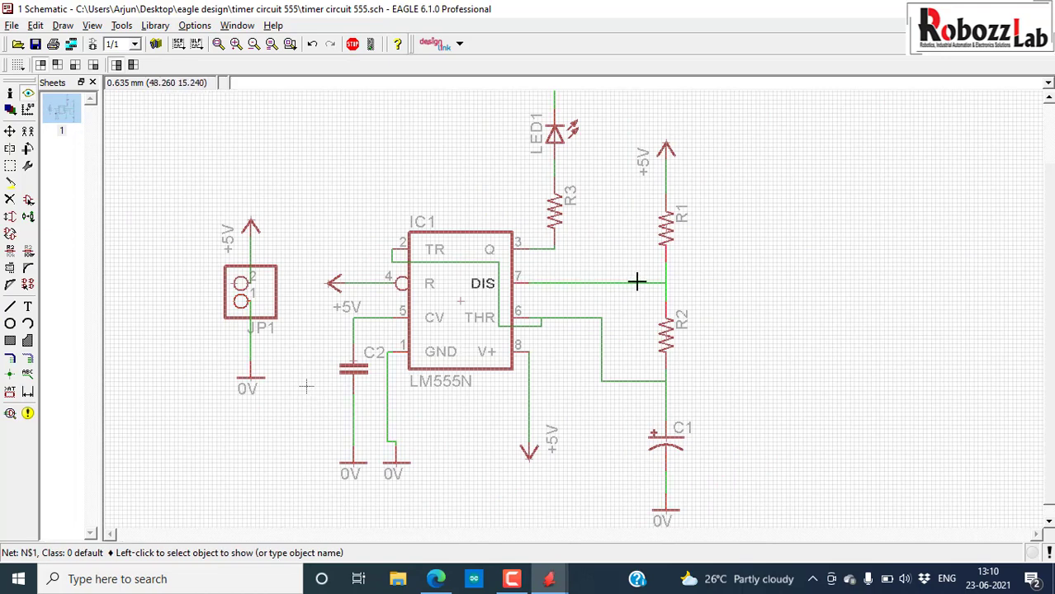
pyautogui.scroll(5, 627, 281)
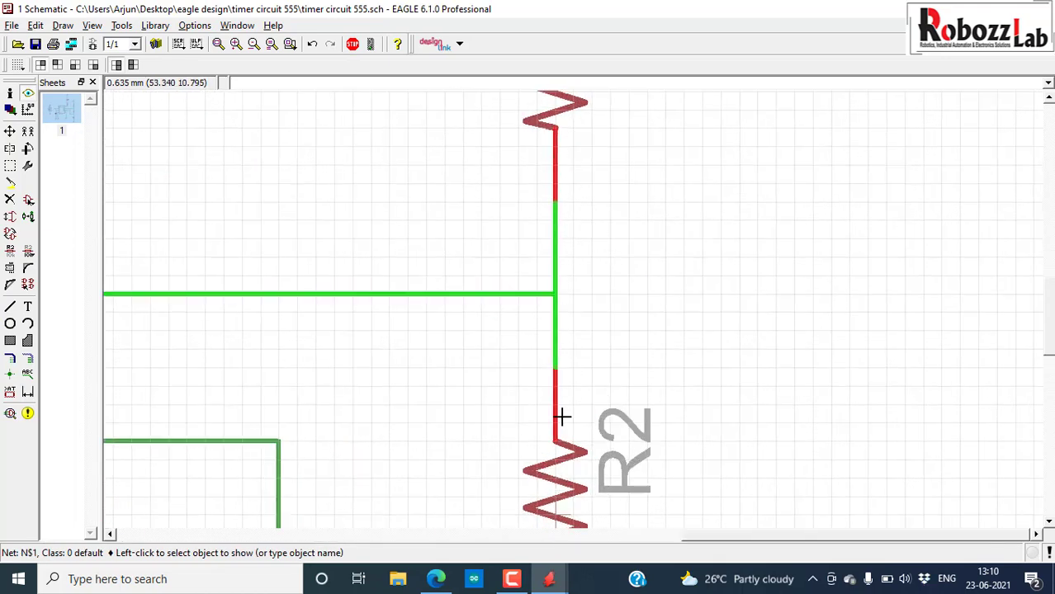
pyautogui.scroll(-5, 561, 416)
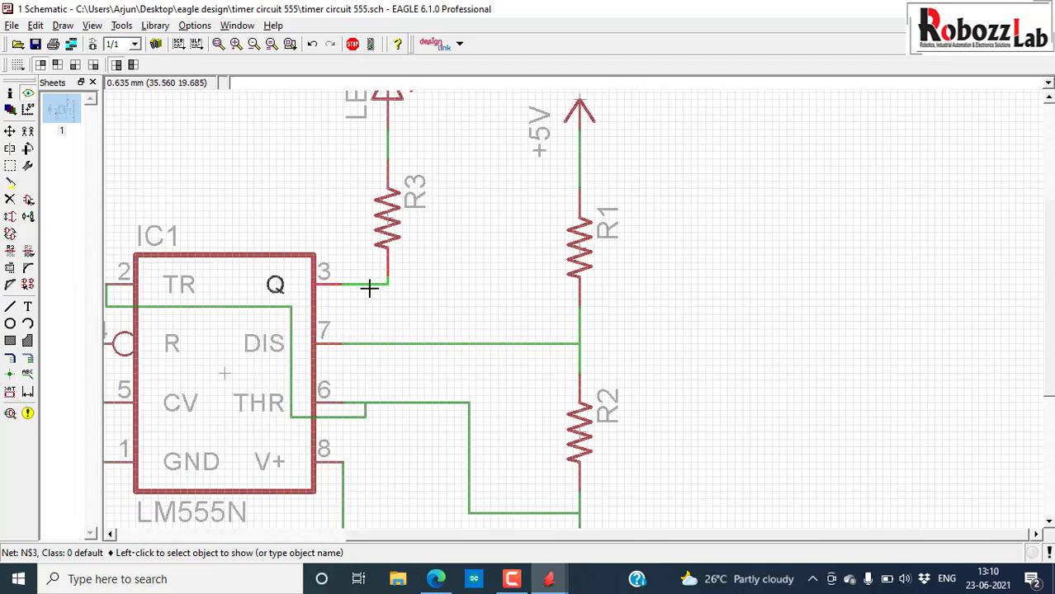
pyautogui.scroll(4, 369, 274)
pyautogui.scroll(-3, 299, 407)
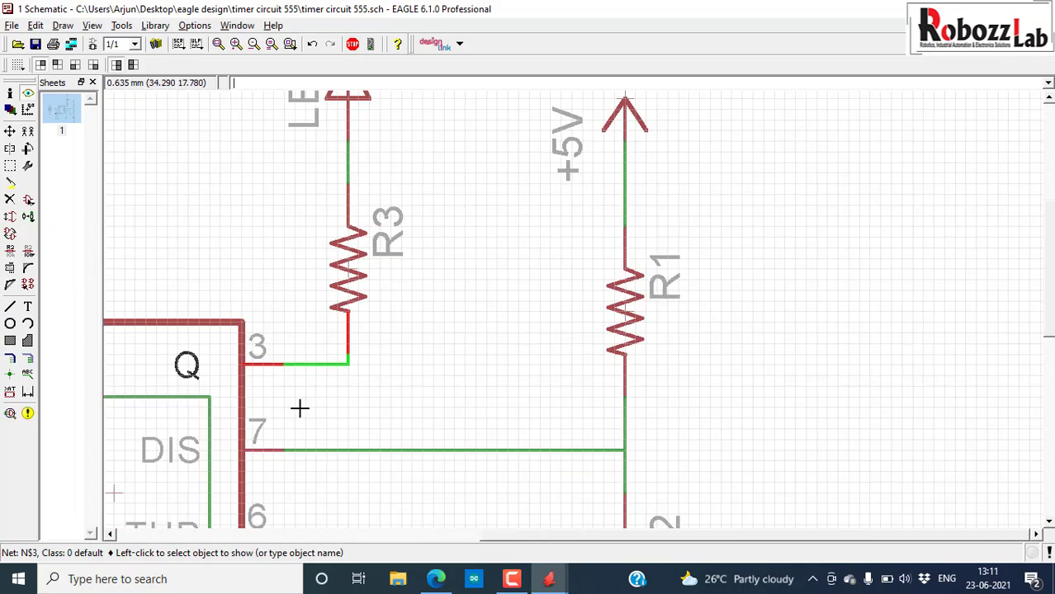
pyautogui.scroll(-3, 349, 165)
pyautogui.scroll(2, 363, 182)
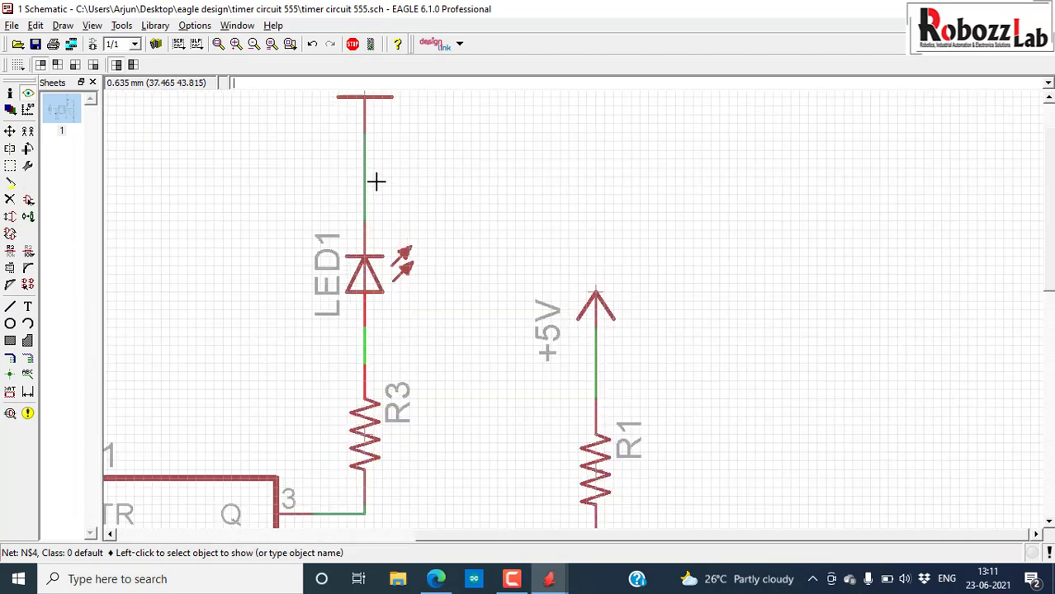
pyautogui.scroll(-1, 405, 174)
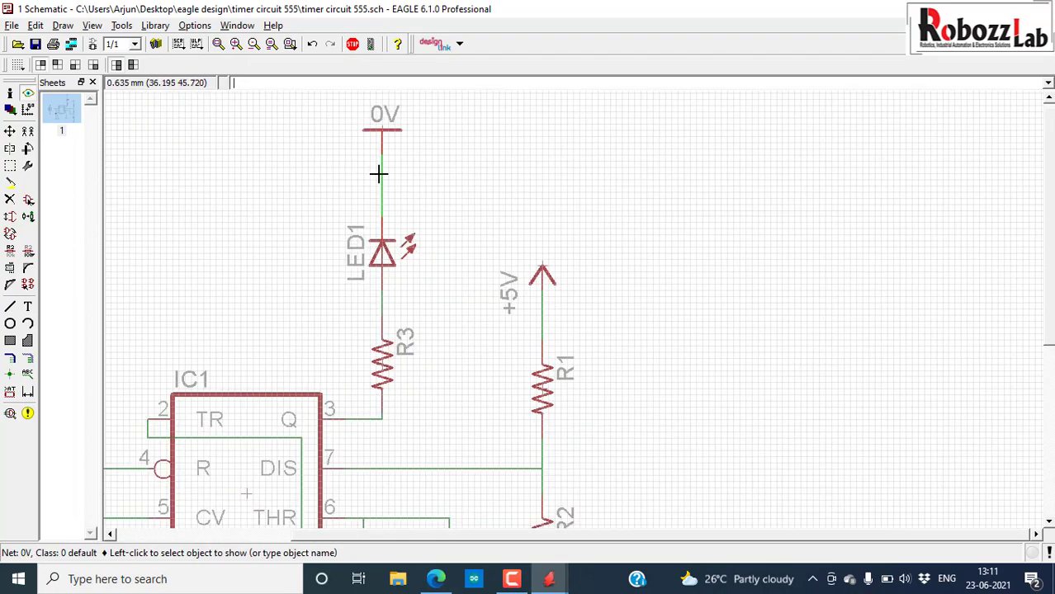
pyautogui.scroll(-4, 420, 202)
pyautogui.scroll(2, 243, 282)
pyautogui.scroll(2, 278, 403)
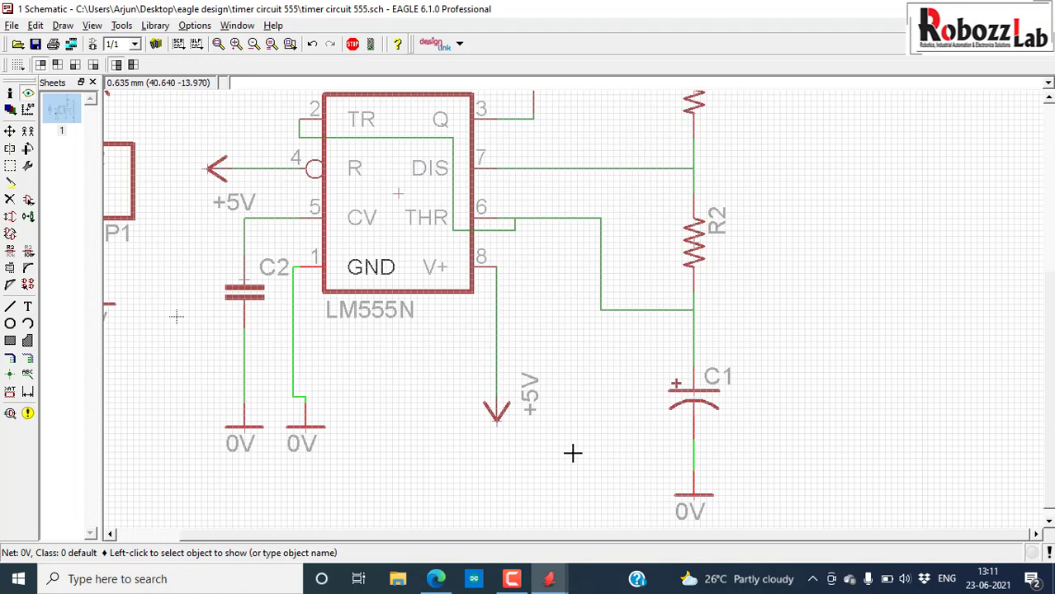
# Save the schematic and create a new board layout from it.
pyautogui.hotkey('ctrl', 's')
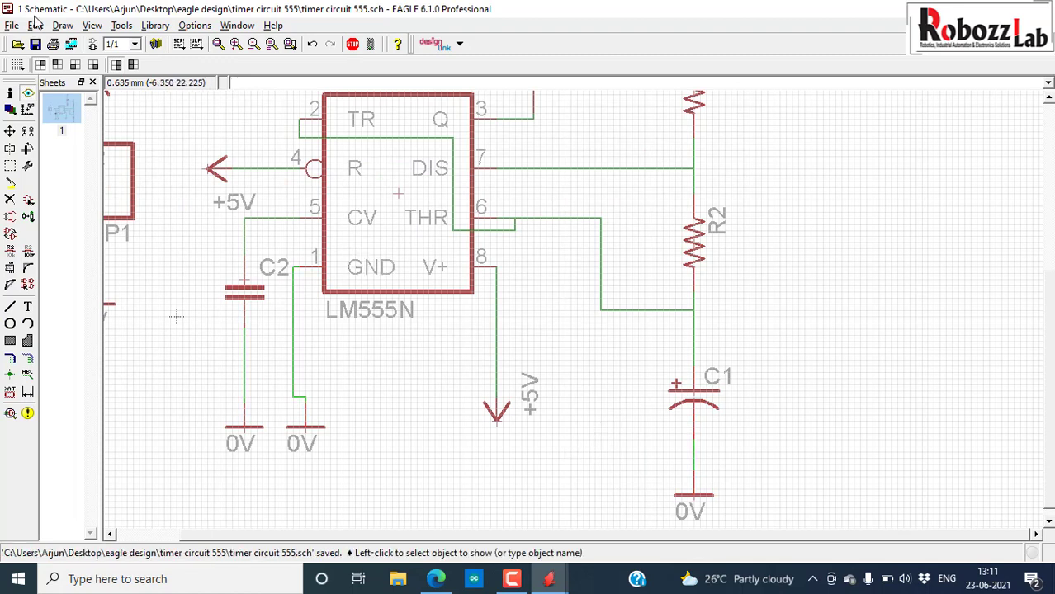
pyautogui.click(219, 45)
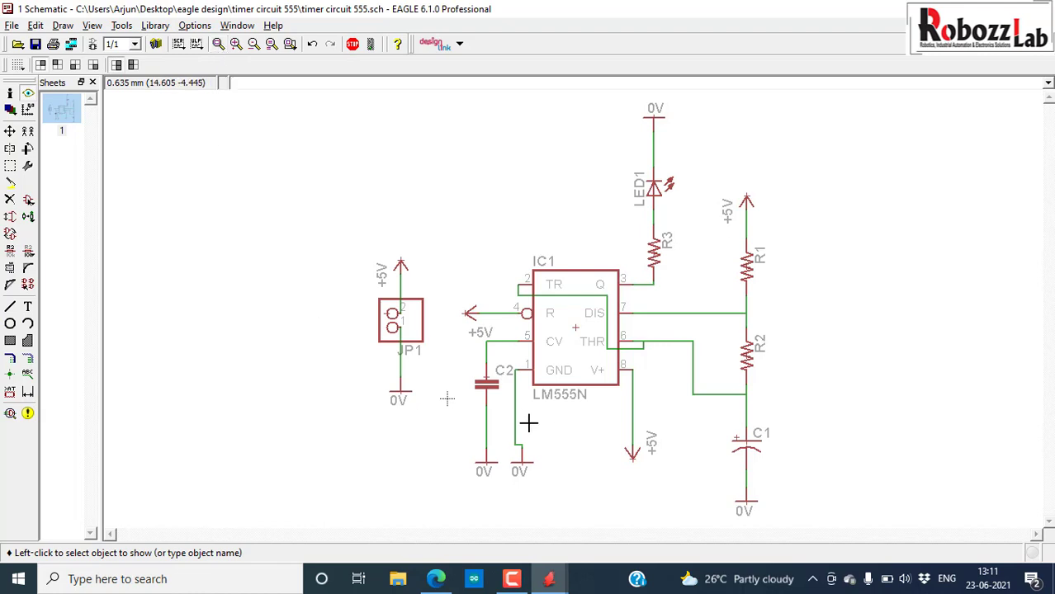
pyautogui.click(93, 46)
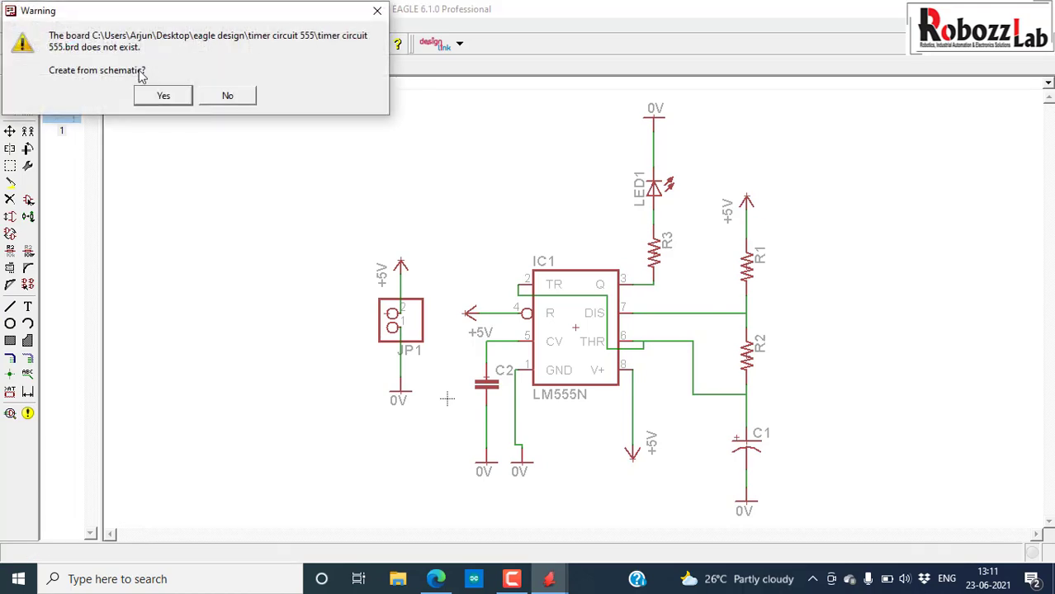
pyautogui.click(163, 96)
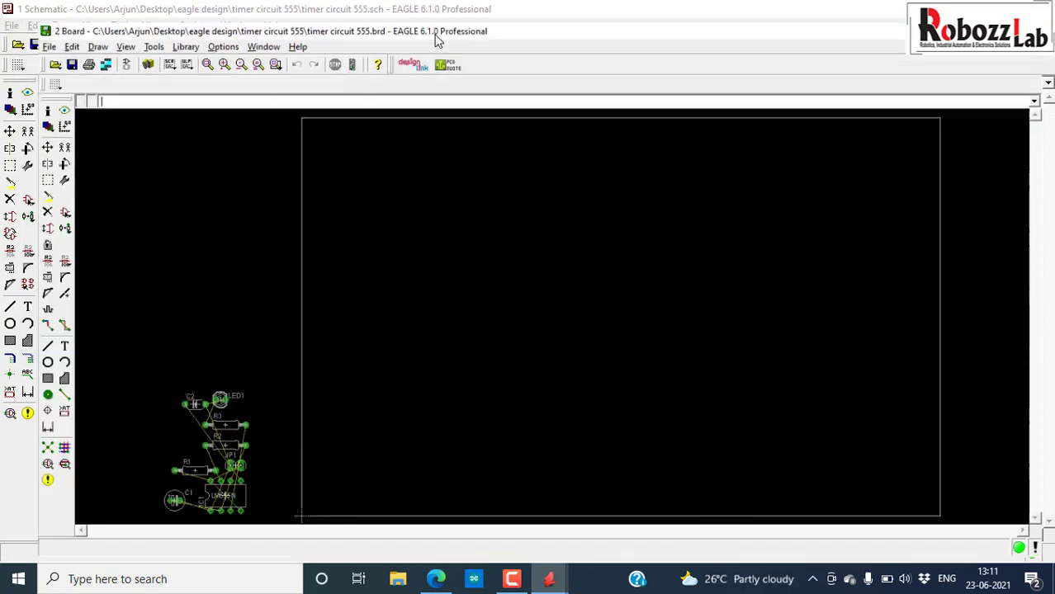
# Configure the board grid as displayed, with main and alternate grids in mm and the size set to 0.635 mm.
pyautogui.click(17, 64)
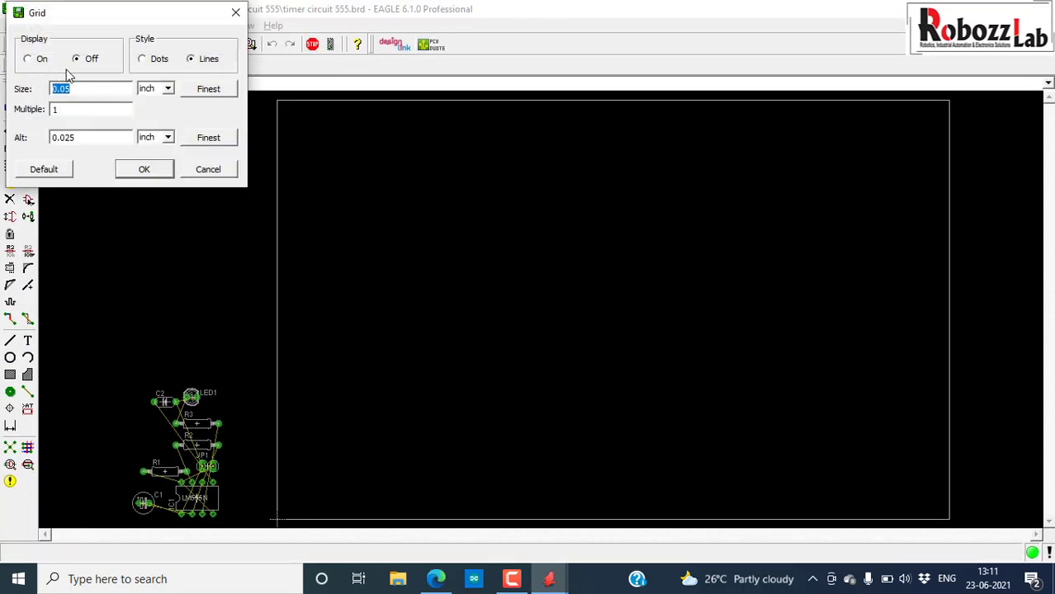
pyautogui.click(167, 88)
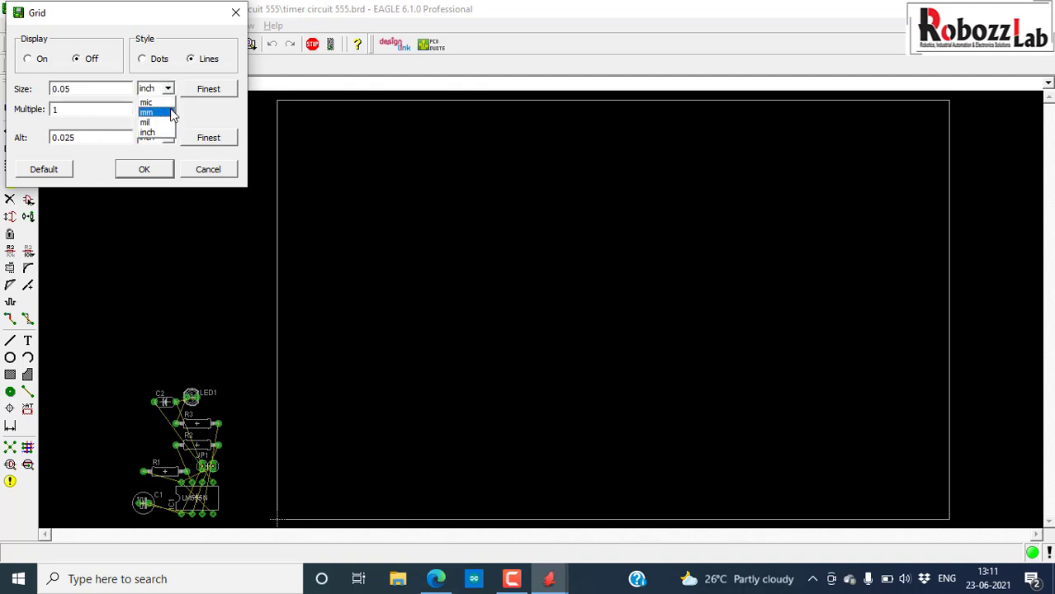
pyautogui.click(147, 108)
pyautogui.click(168, 138)
pyautogui.click(146, 156)
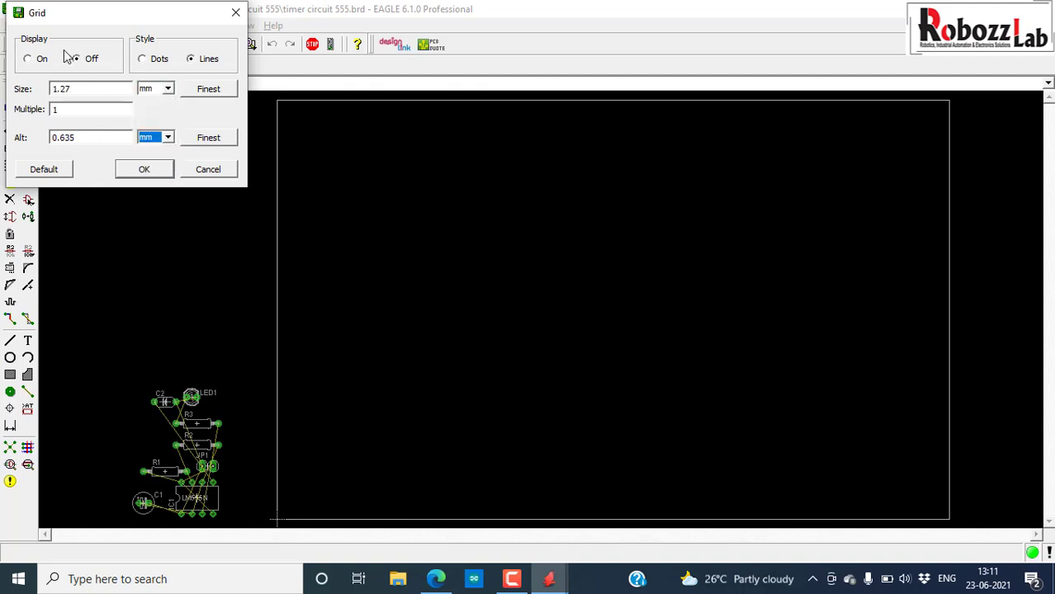
pyautogui.click(30, 59)
pyautogui.moveTo(89, 134); pyautogui.dragTo(7, 136)
pyautogui.hotkey('ctrl', 'c')
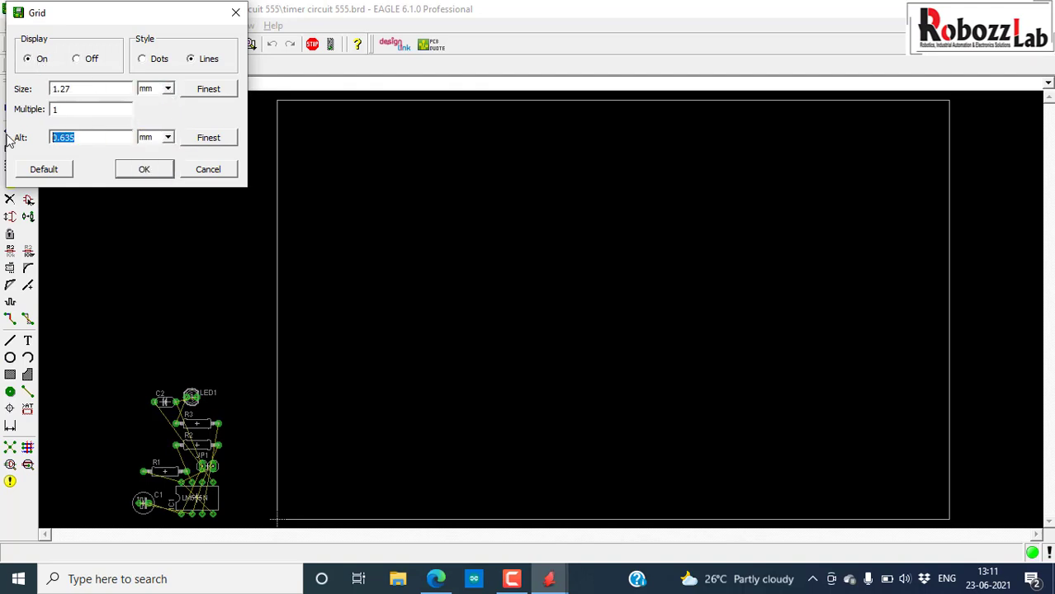
pyautogui.moveTo(88, 88); pyautogui.dragTo(33, 84)
pyautogui.hotkey('ctrl', 'v')
pyautogui.click(147, 171)
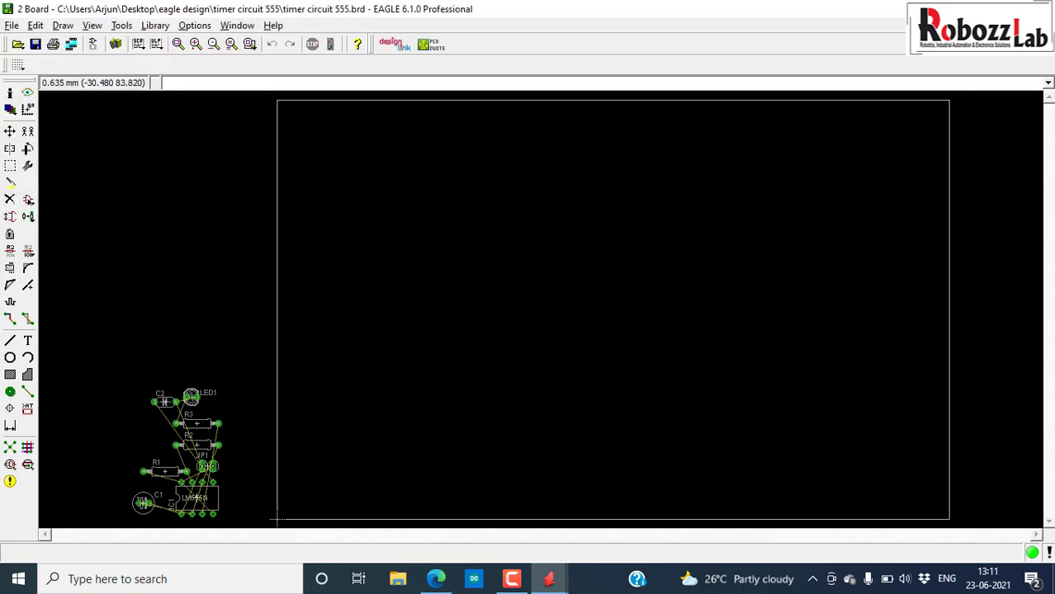
# Move IC1 into the board outline and rotate it to 270 degrees, with its notch facing up.
pyautogui.scroll(5, 402, 314)
pyautogui.scroll(-5, 412, 211)
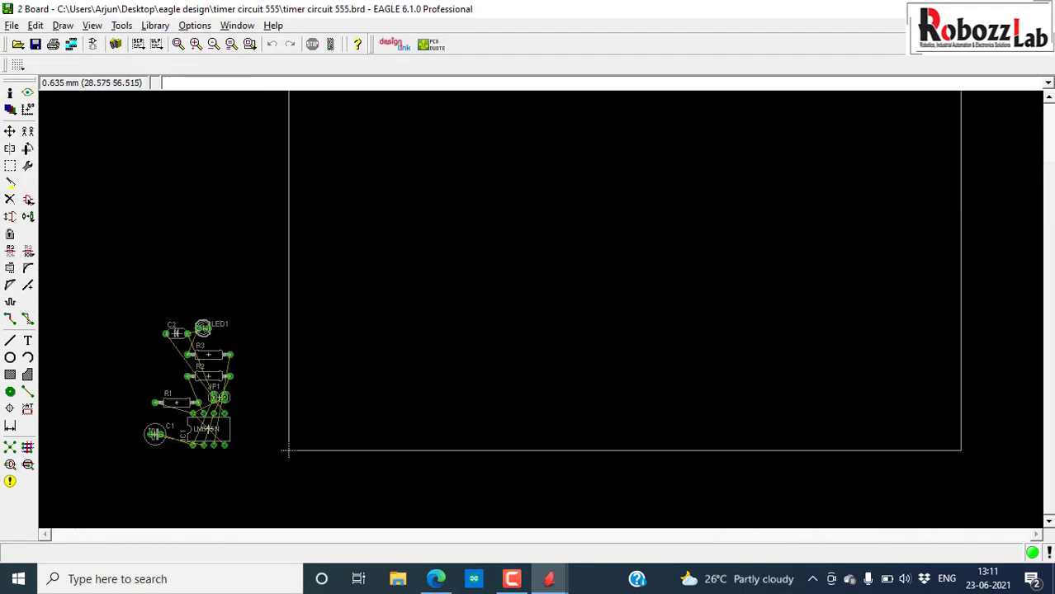
pyautogui.click(10, 132)
pyautogui.click(208, 431)
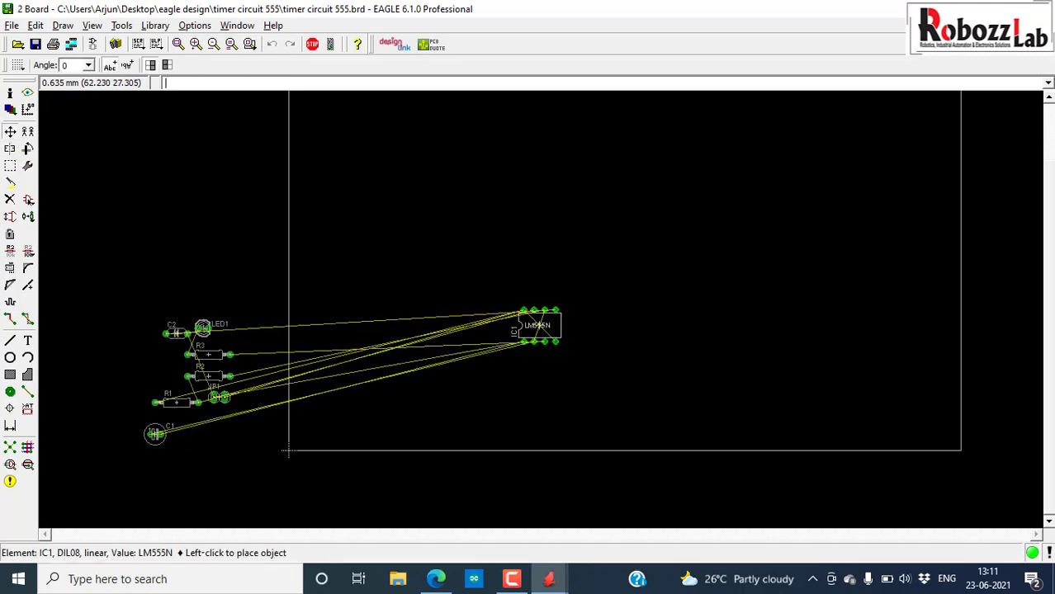
pyautogui.rightClick(615, 284)
pyautogui.click(524, 261)
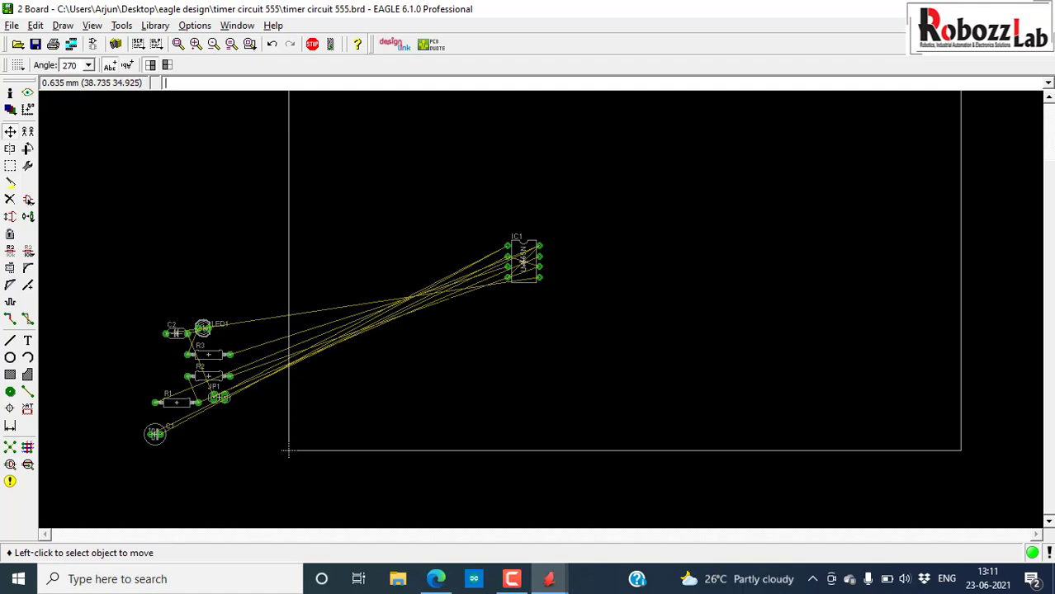
# Place resistor R1 upright to the right of IC1, rotated to 270 degrees.
pyautogui.click(176, 402)
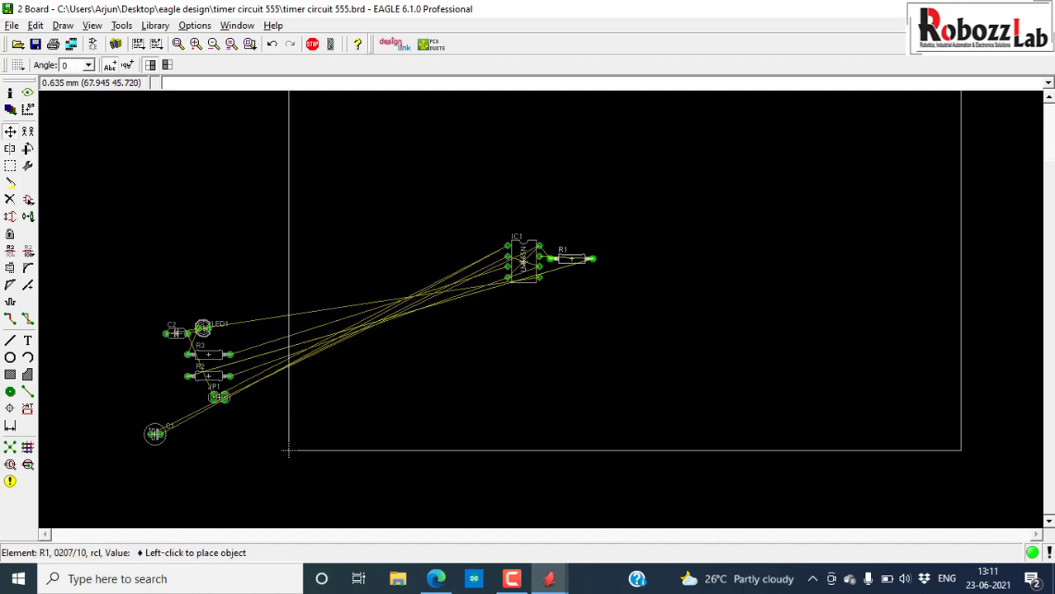
pyautogui.scroll(3, 588, 237)
pyautogui.rightClick(588, 237)
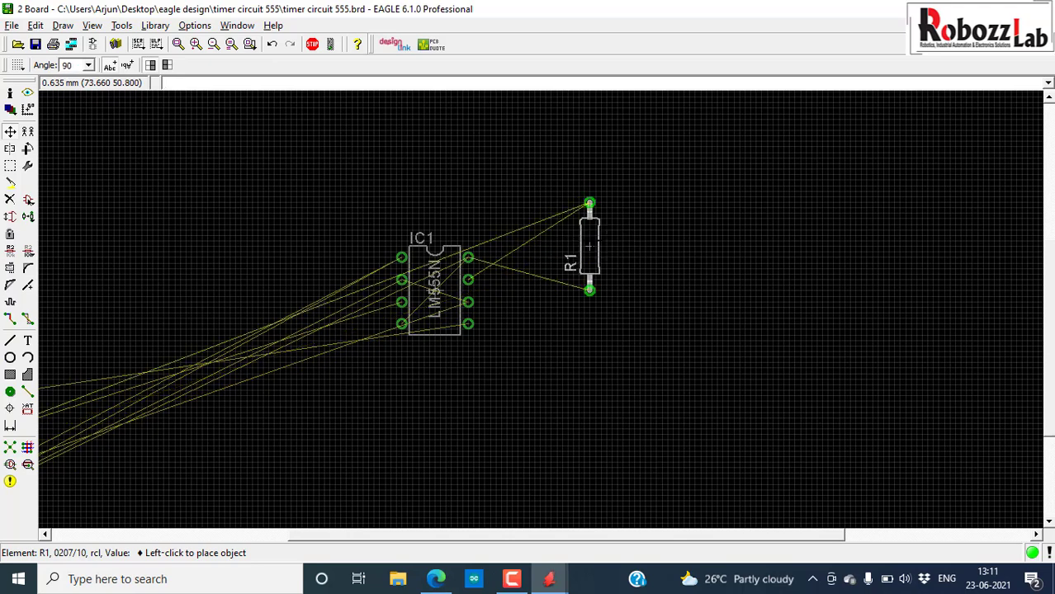
pyautogui.click(606, 237)
pyautogui.scroll(-5, 597, 245)
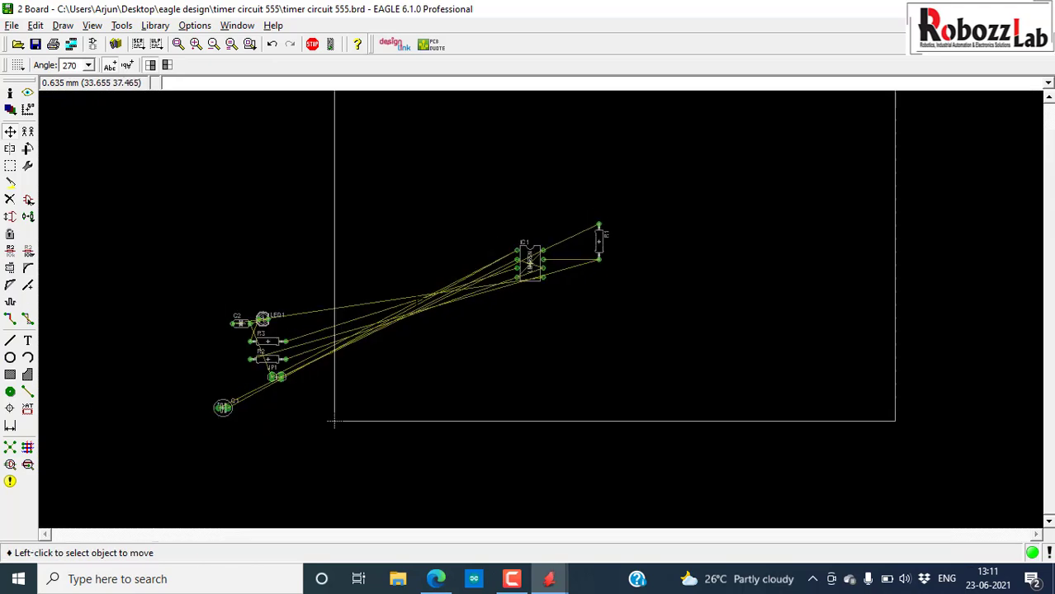
# Place resistor R2 upright directly below R1, rotated to 270 degrees and aligned with it.
pyautogui.scroll(5, 274, 355)
pyautogui.click(256, 367)
pyautogui.scroll(-2, 496, 330)
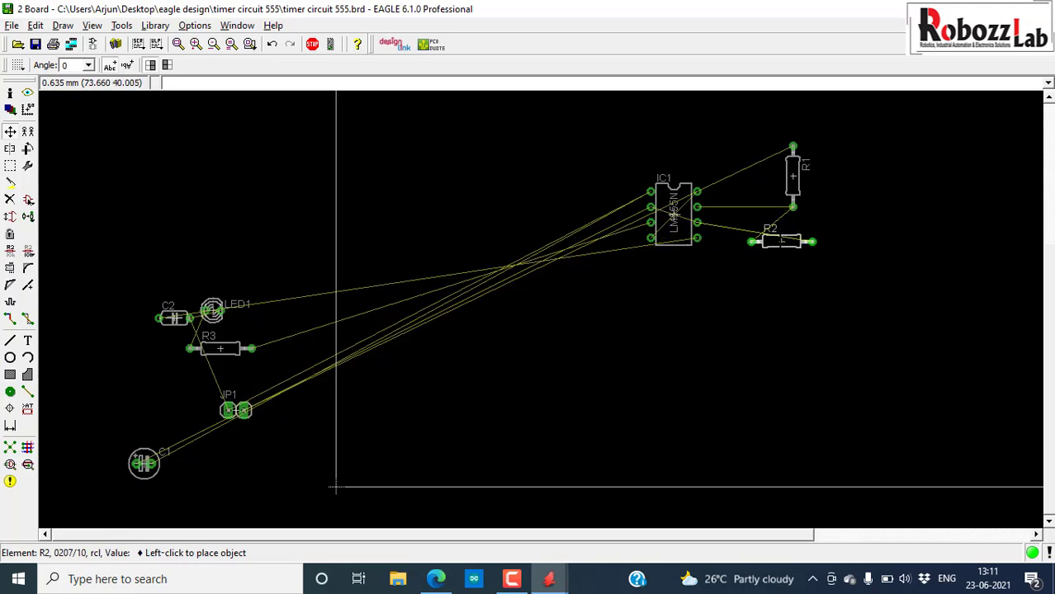
pyautogui.rightClick(792, 248)
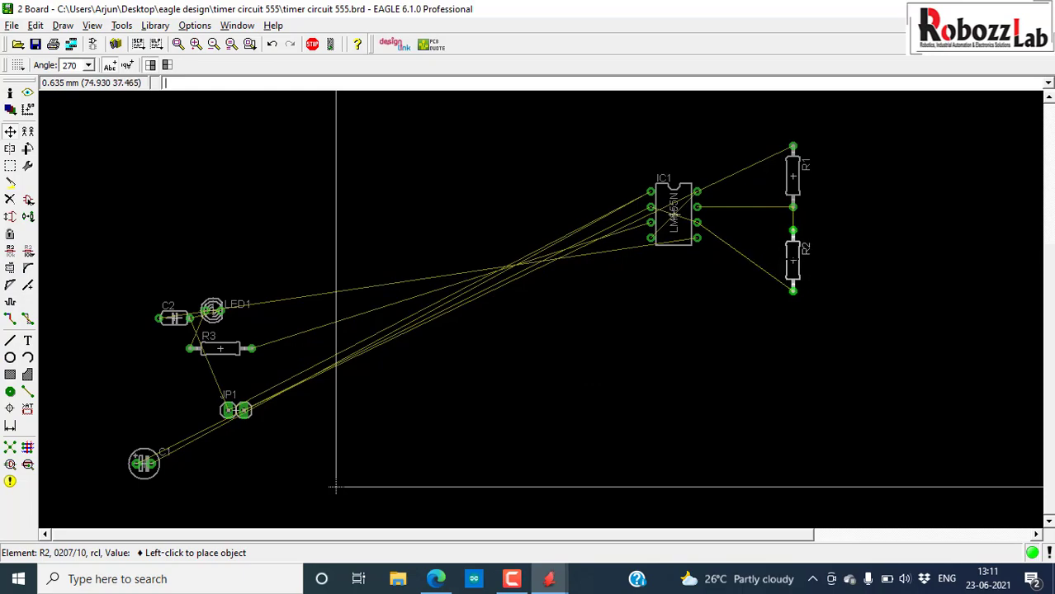
pyautogui.click(793, 261)
# Place resistor R3 horizontally to the left of IC1, in line with the IC pad it connects to.
pyautogui.click(219, 348)
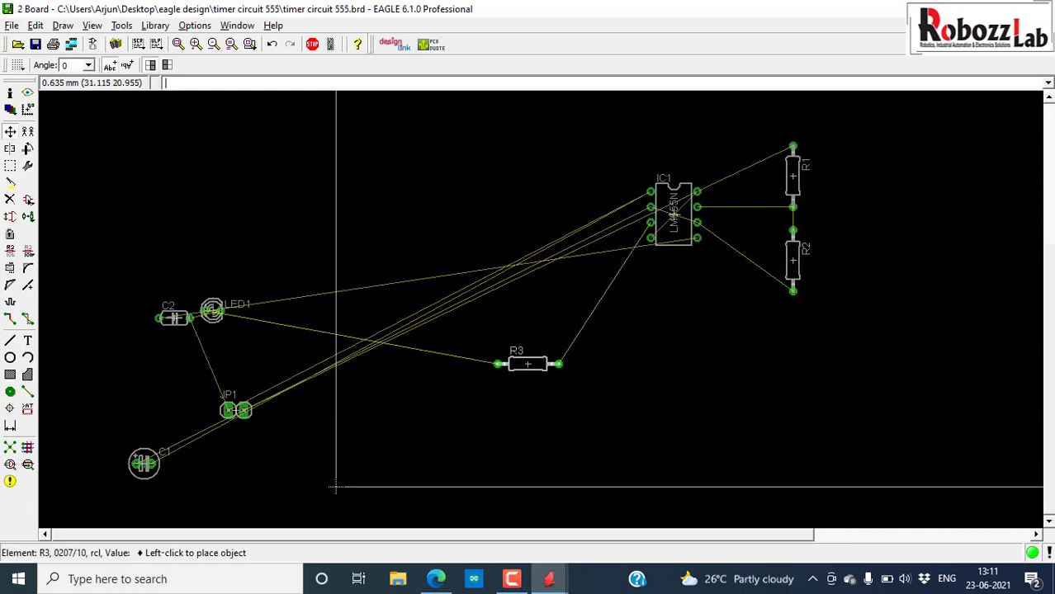
pyautogui.scroll(3, 569, 215)
pyautogui.click(615, 236)
pyautogui.scroll(-5, 578, 231)
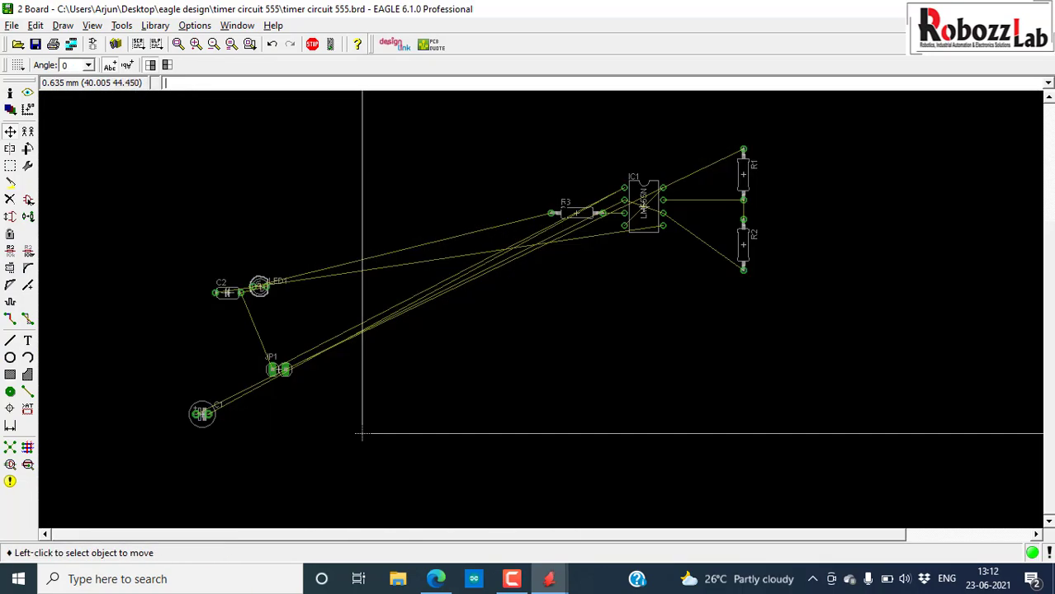
# Place LED1 to the left of R3, rotated to 180 degrees and in line with the resistor.
pyautogui.scroll(2, 362, 432)
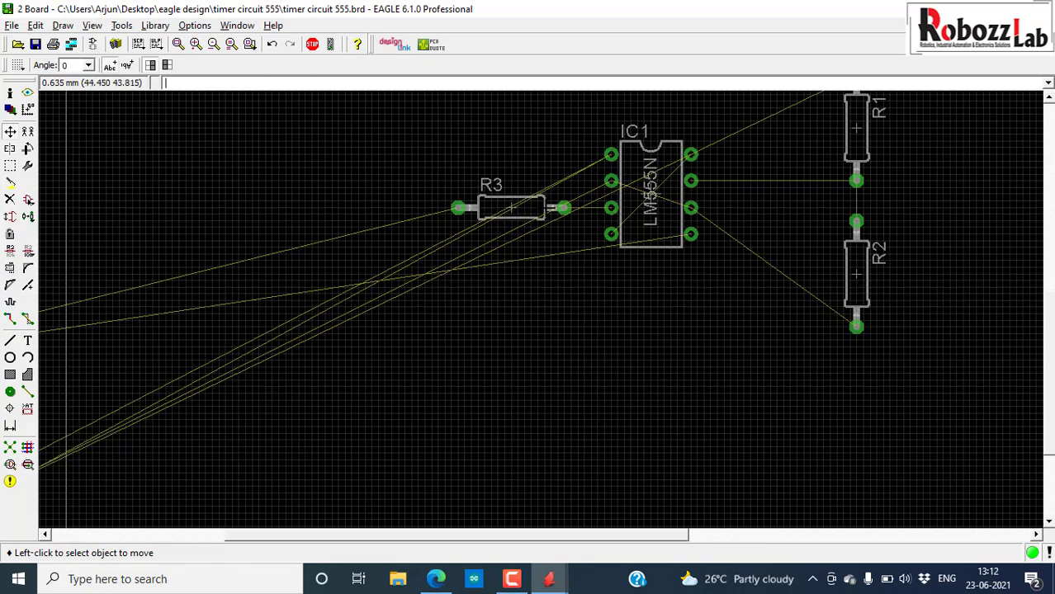
pyautogui.scroll(-3, 599, 206)
pyautogui.scroll(3, 299, 266)
pyautogui.click(299, 269)
pyautogui.scroll(2, 701, 157)
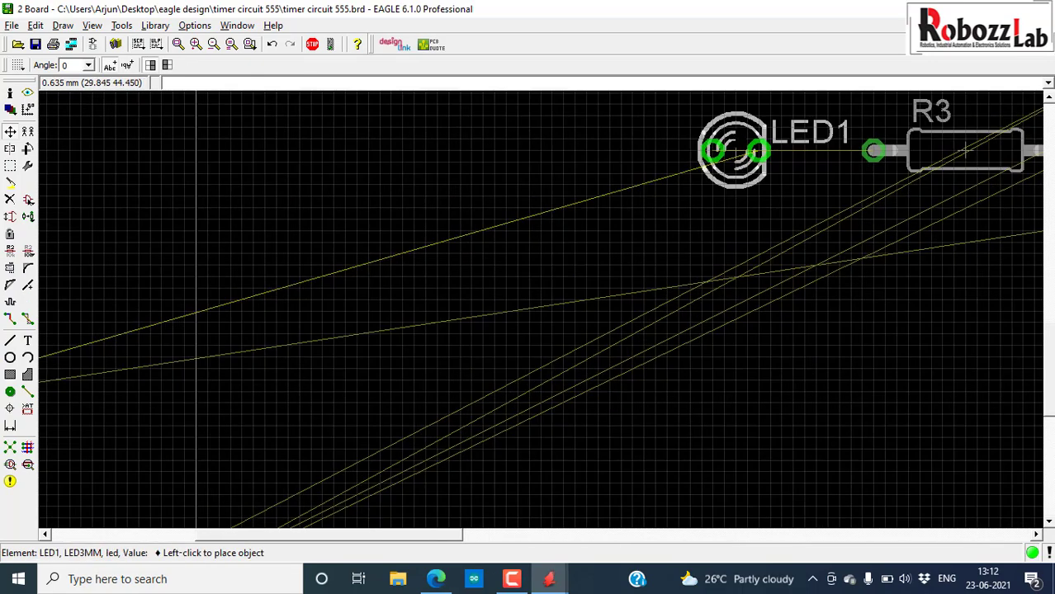
pyautogui.rightClick(755, 151)
pyautogui.rightClick(763, 152)
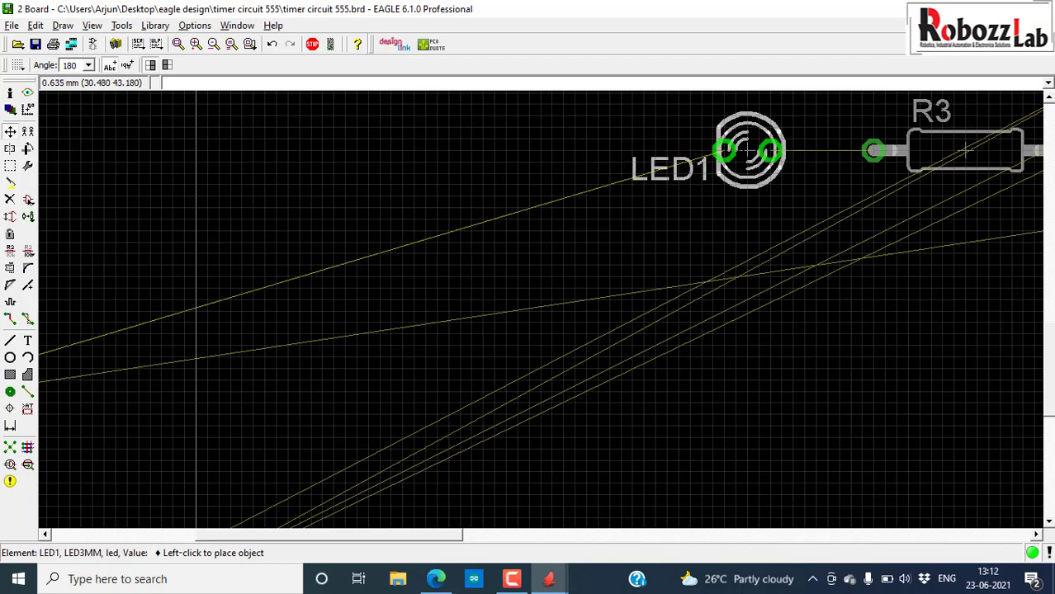
pyautogui.click(749, 151)
pyautogui.scroll(-2, 577, 155)
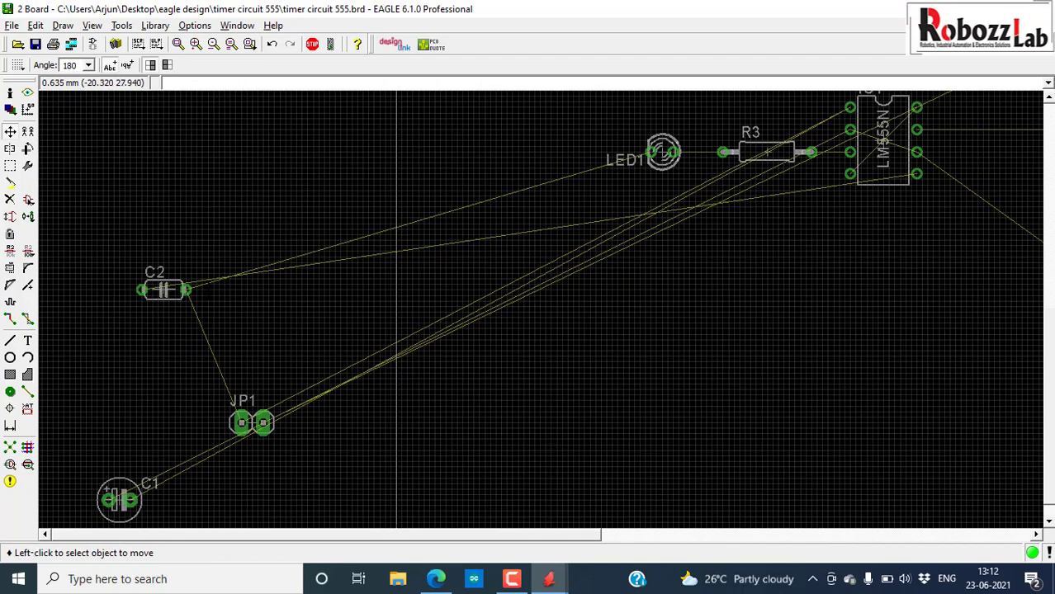
# Place capacitor C2 upright just below and to the right of IC1, rotated to 270 degrees.
pyautogui.click(162, 293)
pyautogui.scroll(2, 941, 207)
pyautogui.scroll(1, 914, 216)
pyautogui.rightClick(913, 217)
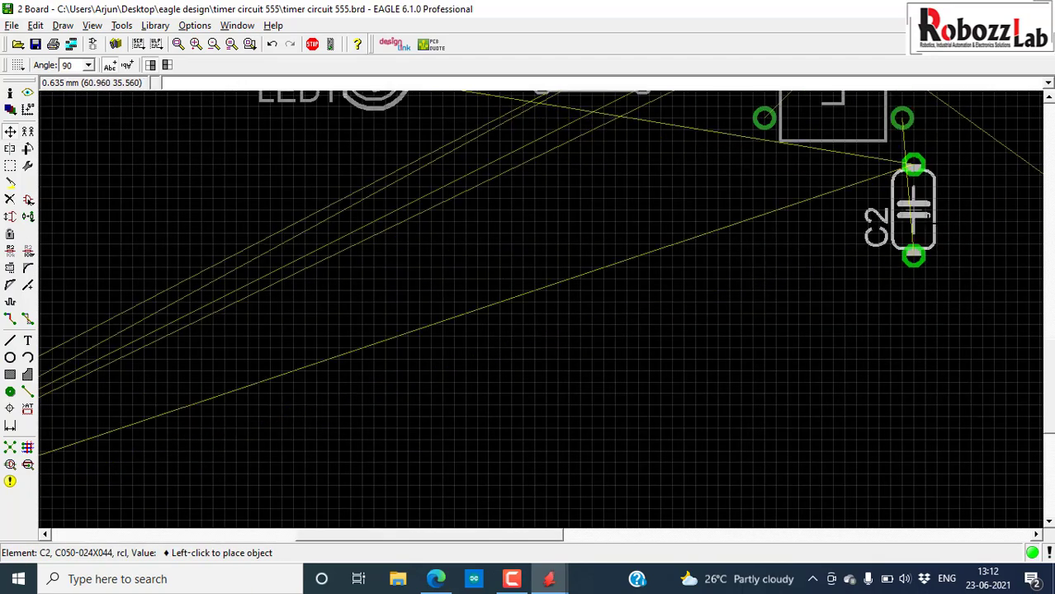
pyautogui.rightClick(912, 234)
pyautogui.rightClick(970, 231)
pyautogui.click(969, 207)
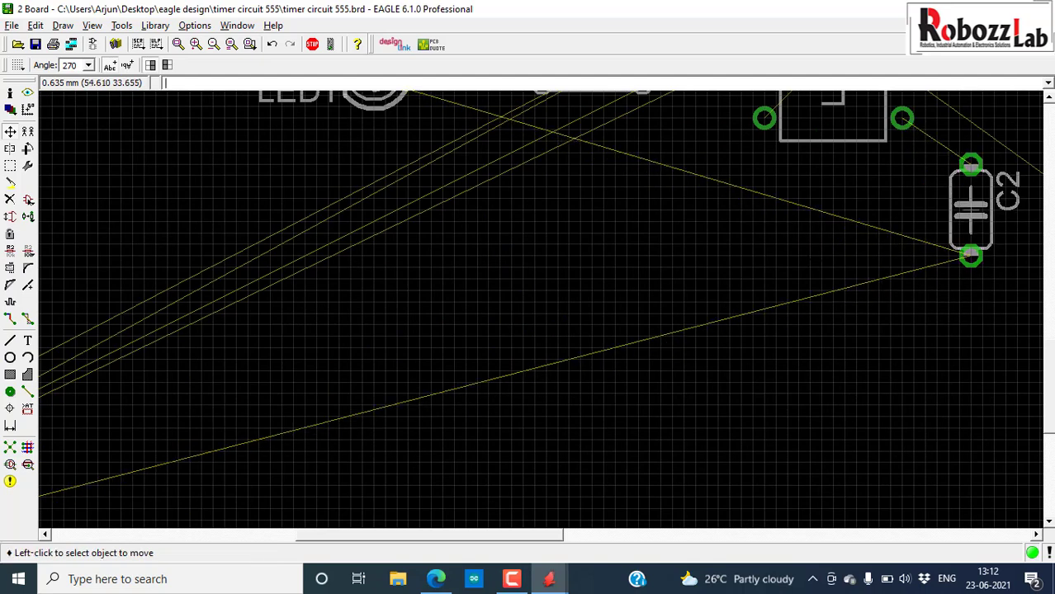
# Place pin header JP1 just above IC1, centred over the chip inside the board outline.
pyautogui.scroll(-2, 772, 230)
pyautogui.click(171, 425)
pyautogui.scroll(-1, 682, 454)
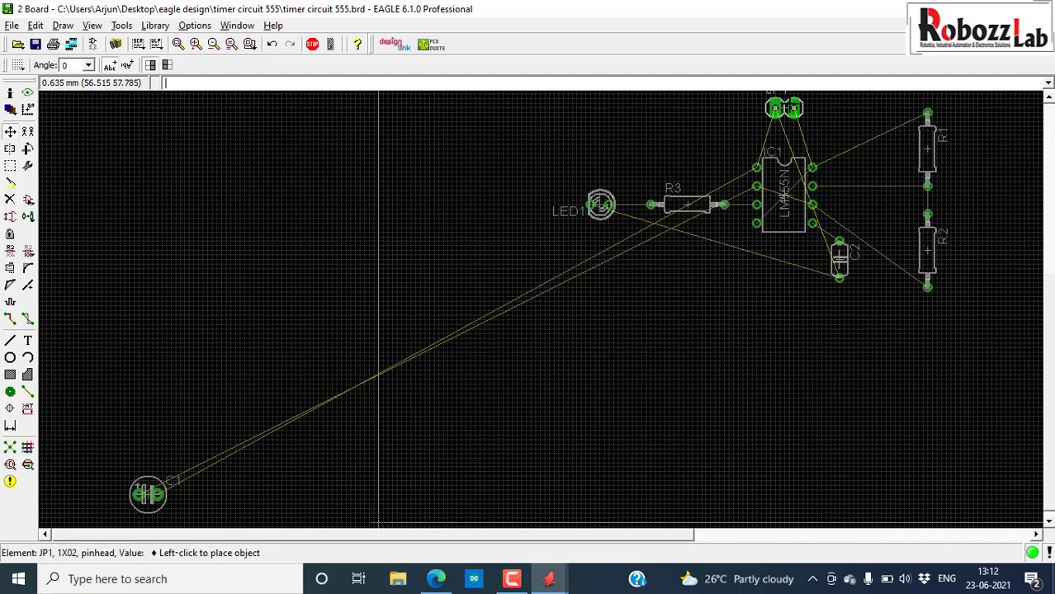
pyautogui.click(778, 108)
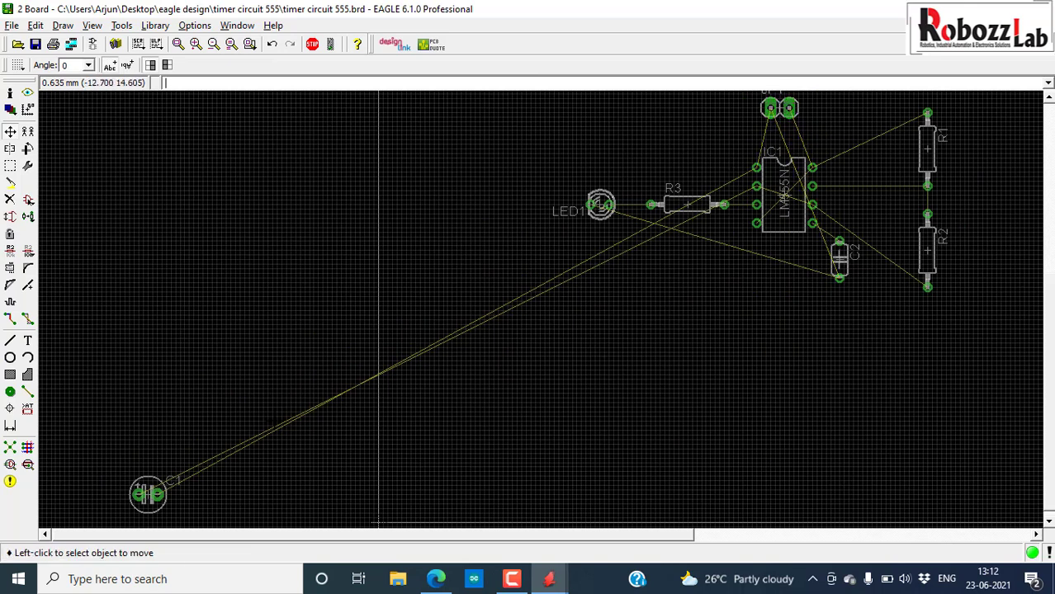
# Place capacitor C1 below and slightly to the left of R2, rotated to 180 degrees.
pyautogui.click(147, 495)
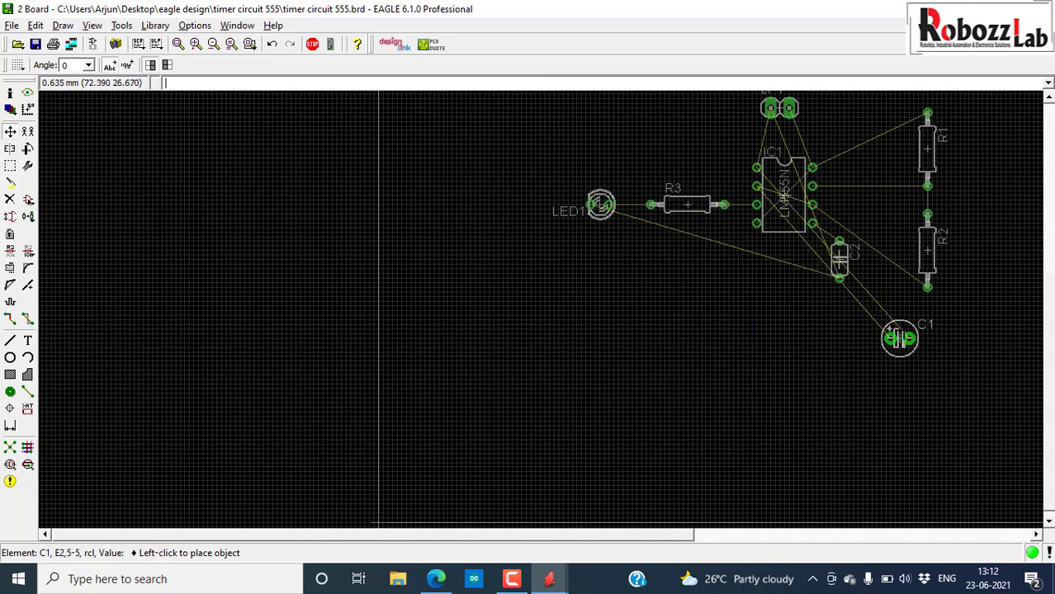
pyautogui.scroll(1, 720, 301)
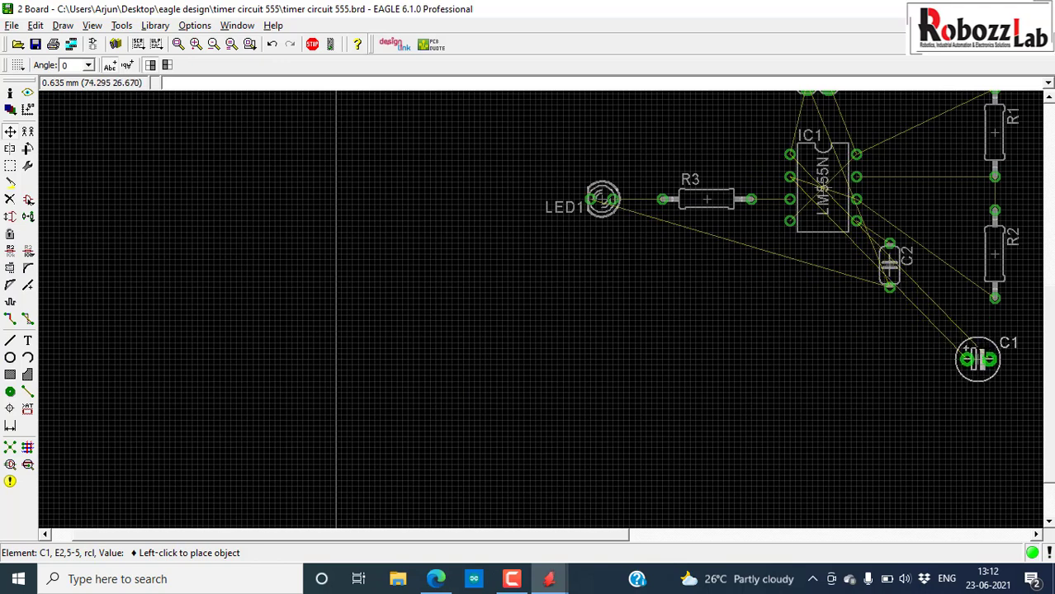
pyautogui.rightClick(1005, 348)
pyautogui.rightClick(1002, 343)
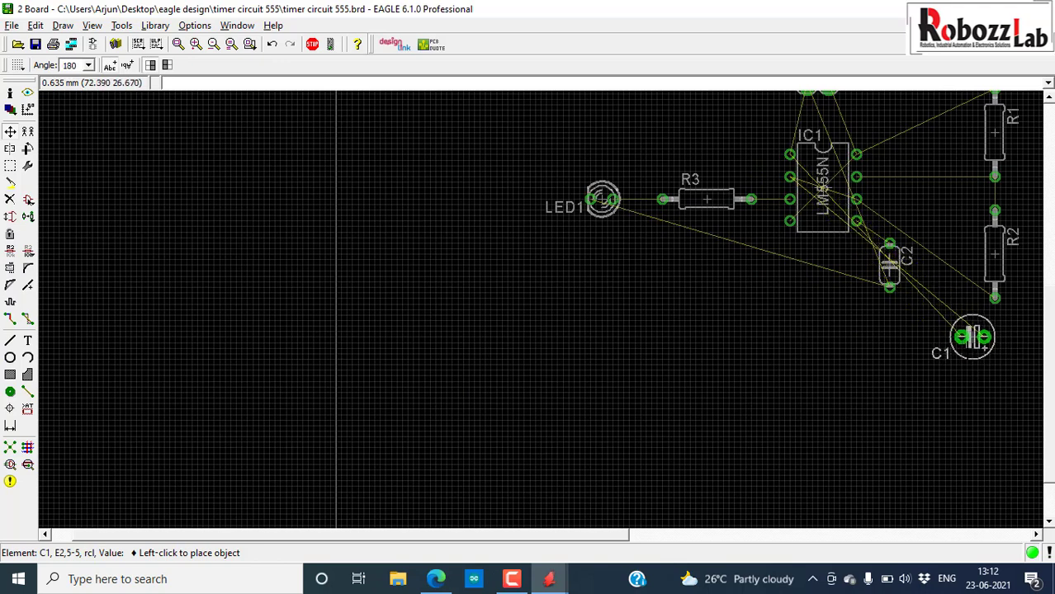
pyautogui.click(972, 337)
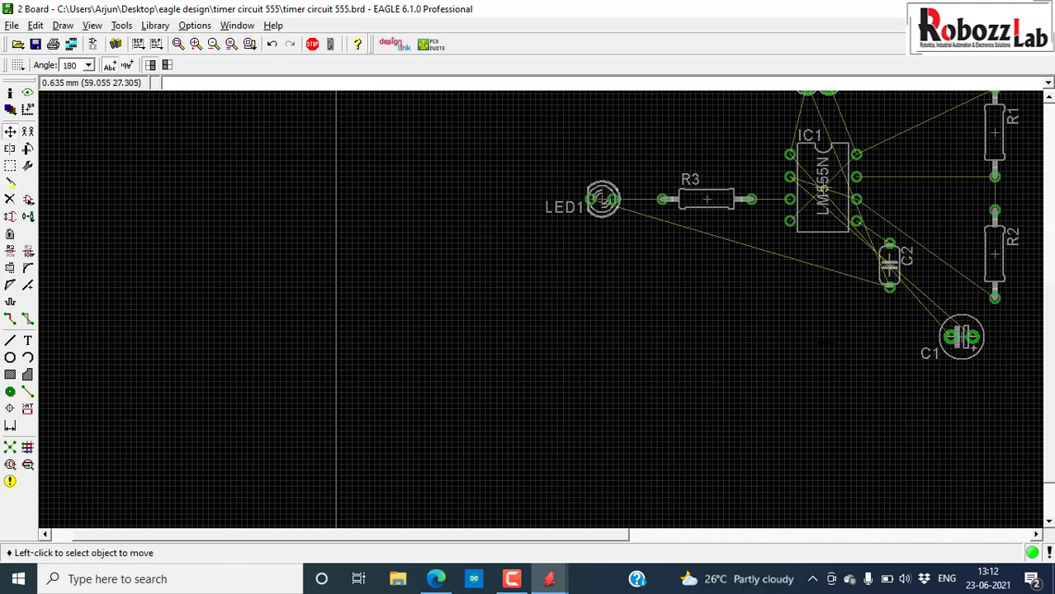
# Examine the component arrangement and the airwires around IC1, JP1, R1 and R2.
pyautogui.scroll(-2, 298, 270)
pyautogui.scroll(-2, 318, 439)
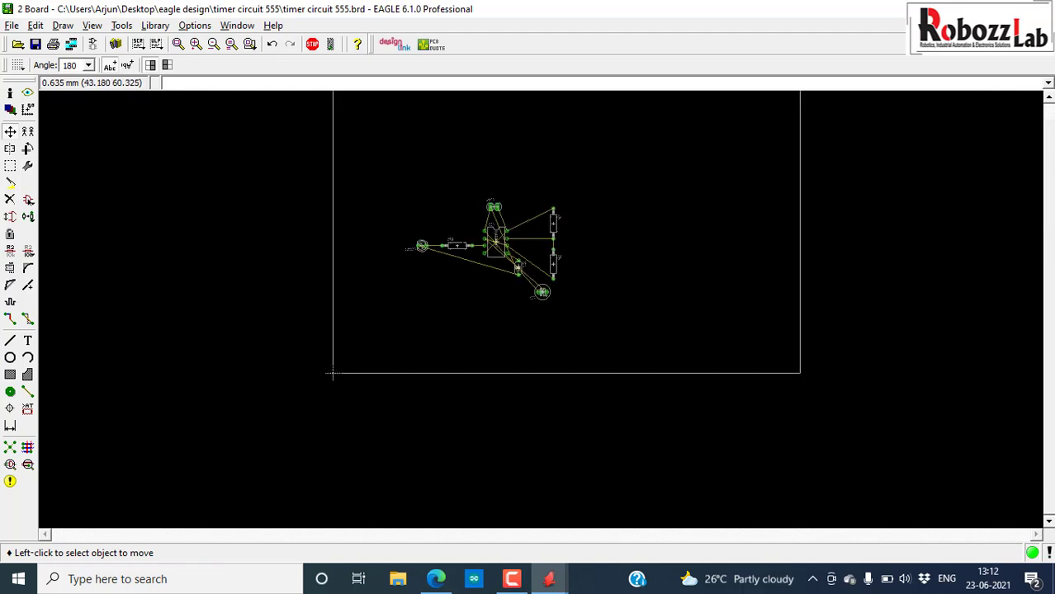
pyautogui.click(10, 450)
pyautogui.scroll(3, 539, 189)
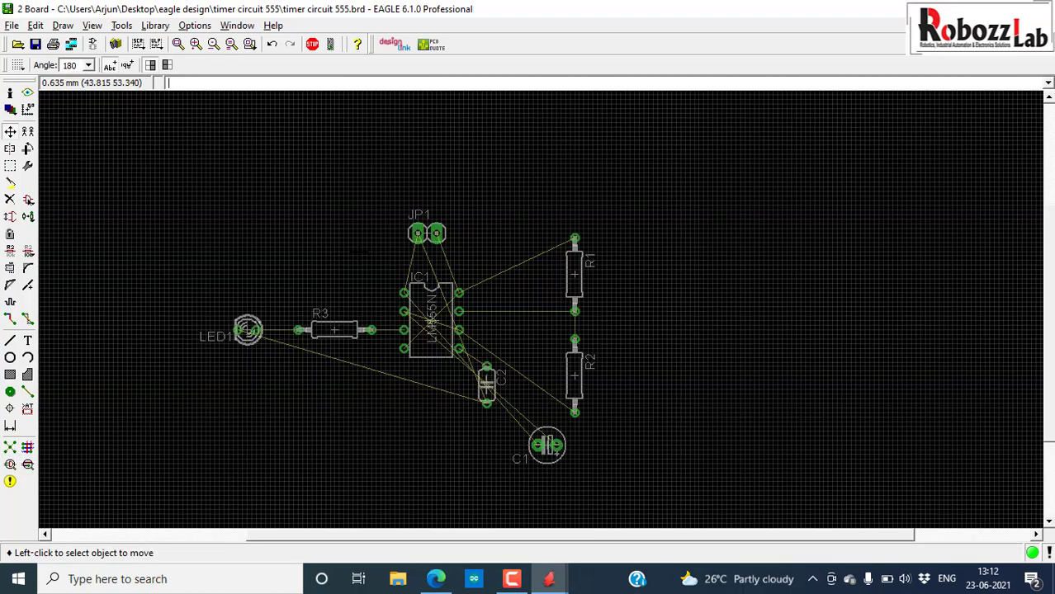
pyautogui.scroll(3, 459, 261)
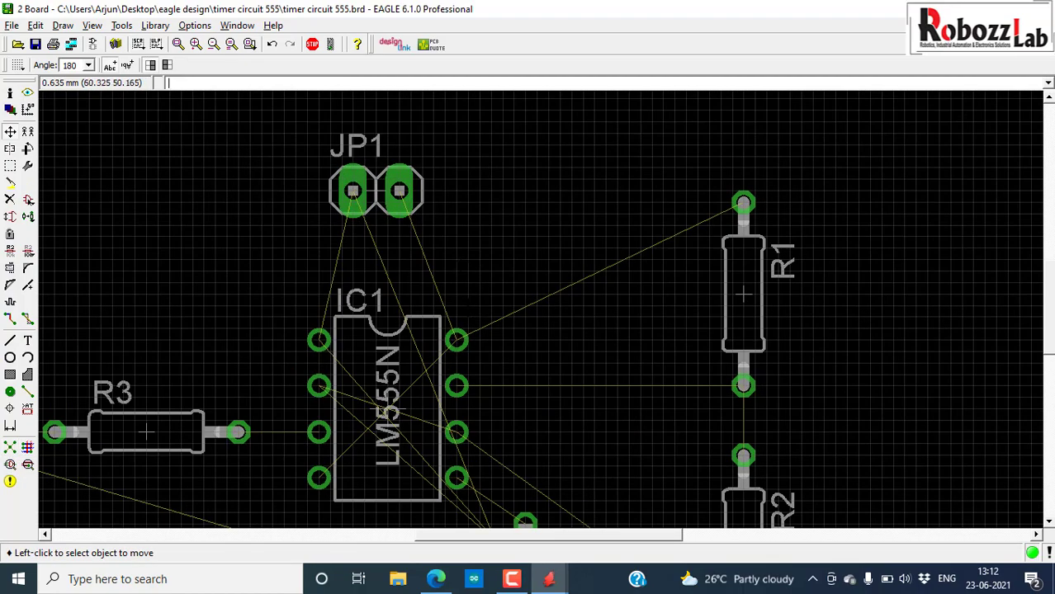
pyautogui.scroll(-3, 363, 150)
pyautogui.scroll(3, 467, 201)
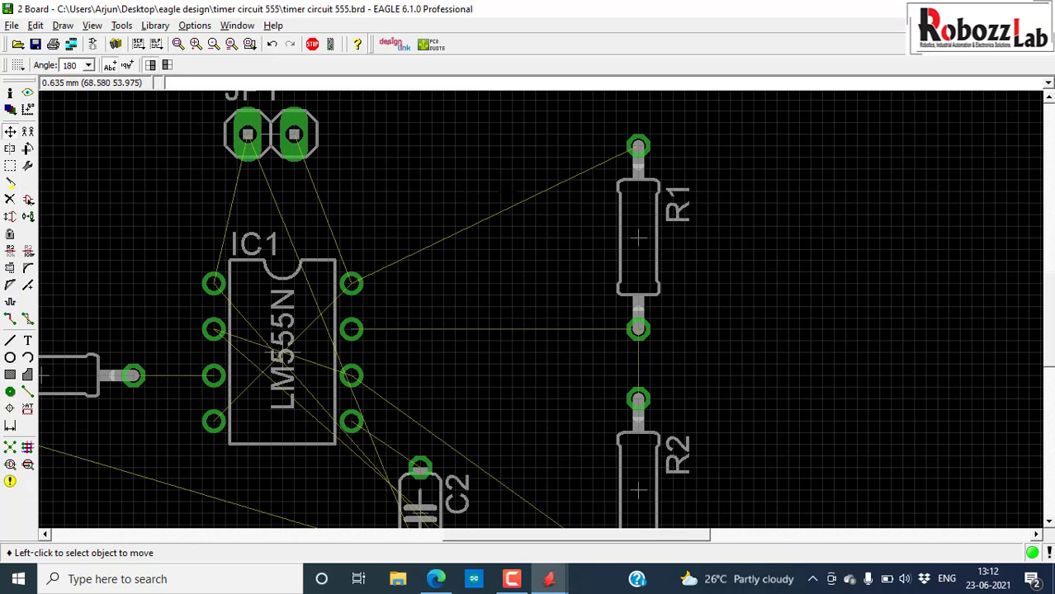
pyautogui.scroll(-3, 503, 193)
pyautogui.scroll(2, 502, 194)
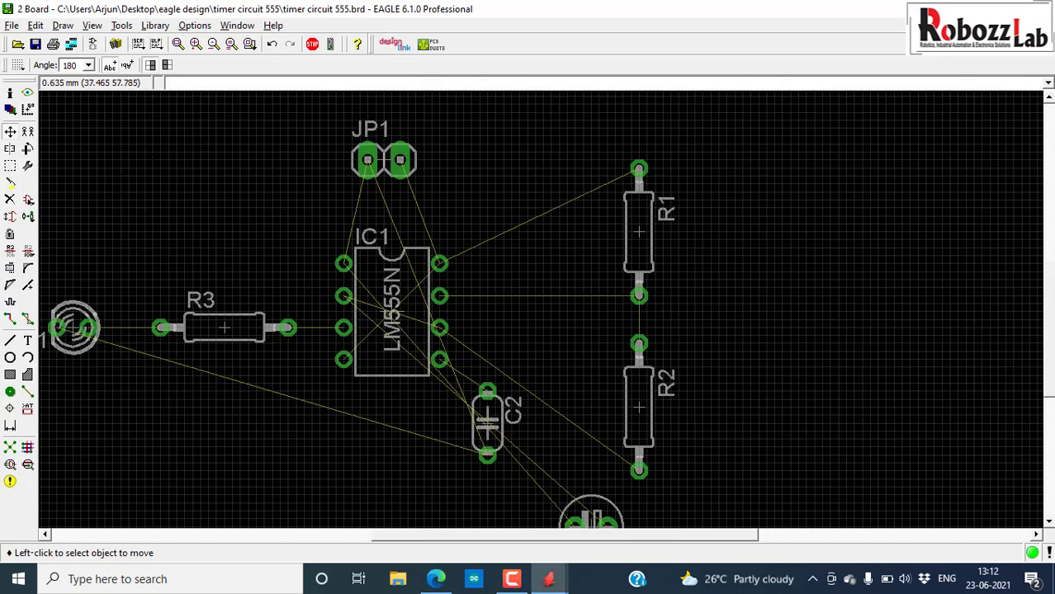
# Highlight the +5V net on the board with the Show tool to trace its connections.
pyautogui.click(27, 94)
pyautogui.scroll(2, 315, 208)
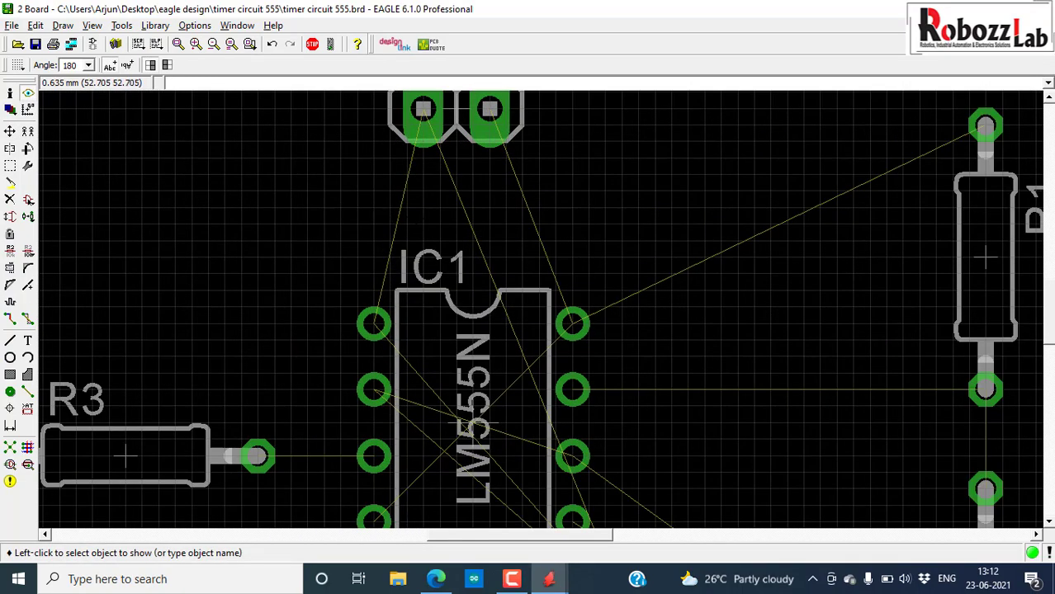
pyautogui.click(457, 424)
pyautogui.scroll(-3, 364, 223)
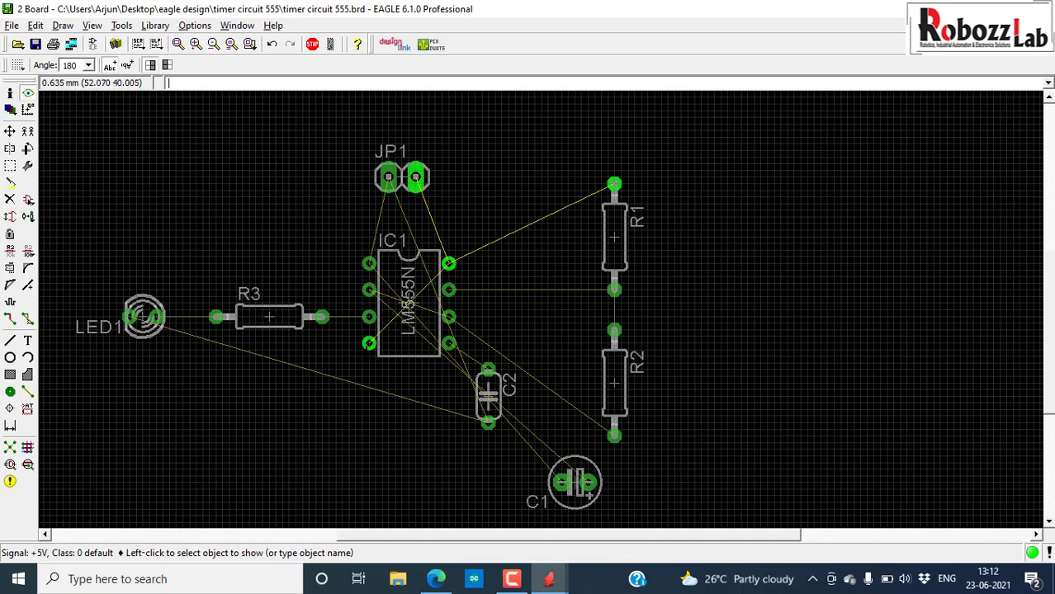
# Highlight the net at C1's positive pad and compare its connections with the schematic.
pyautogui.scroll(3, 567, 465)
pyautogui.click(567, 465)
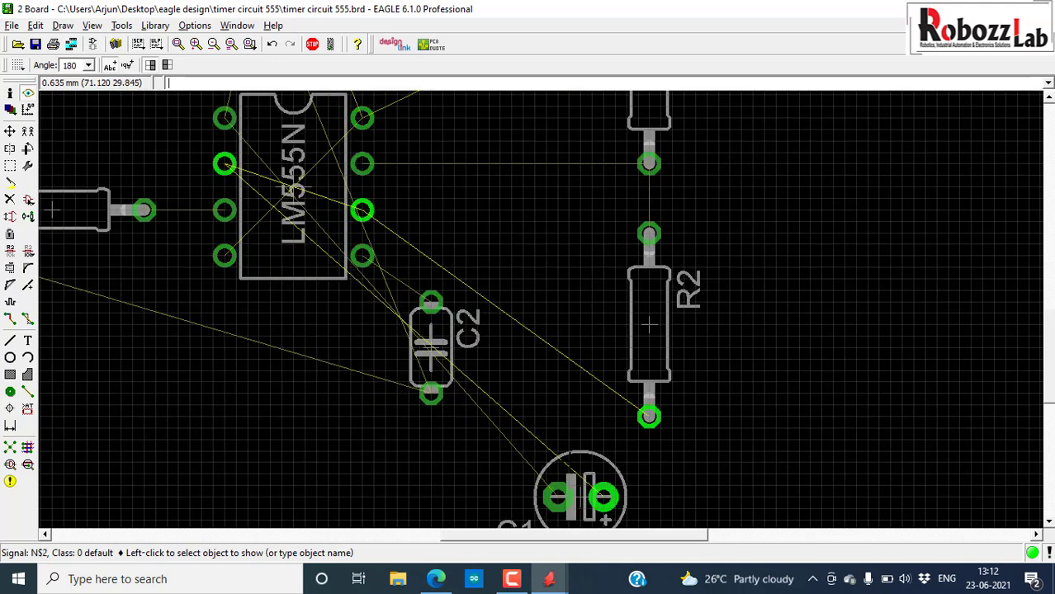
pyautogui.scroll(-2, 520, 416)
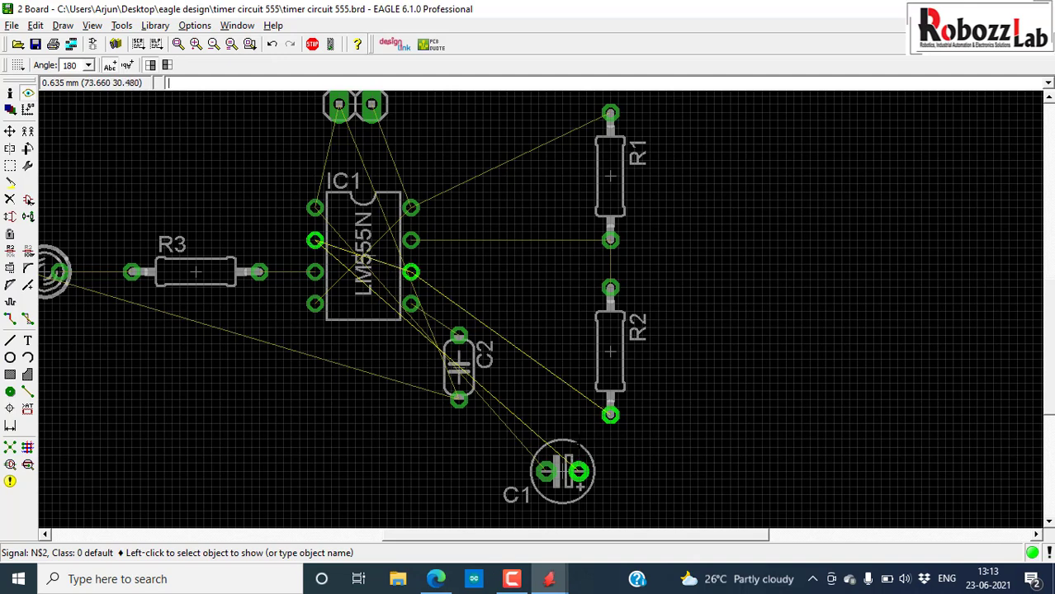
pyautogui.hotkey('alt', 'Tab')
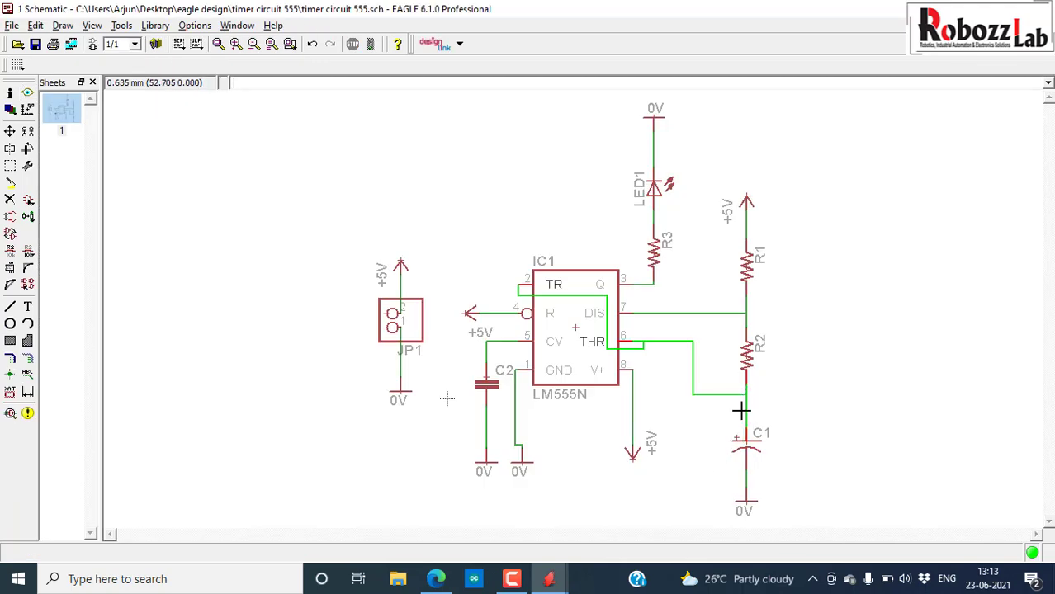
pyautogui.hotkey('alt', 'Tab')
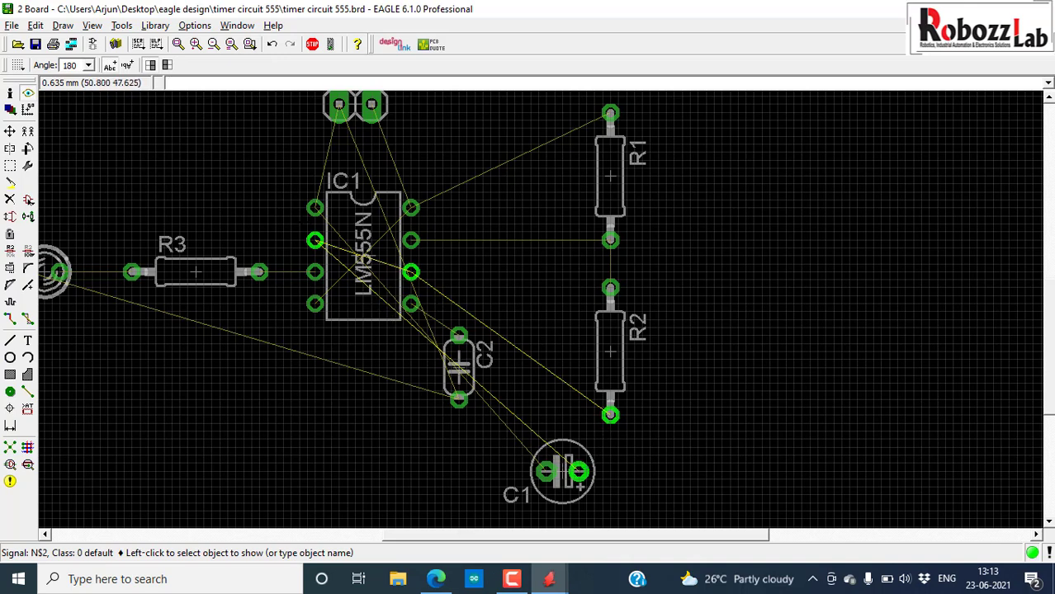
# Recalculate the ratsnest and set the manual routing trace width to 1.27 mm.
pyautogui.click(10, 448)
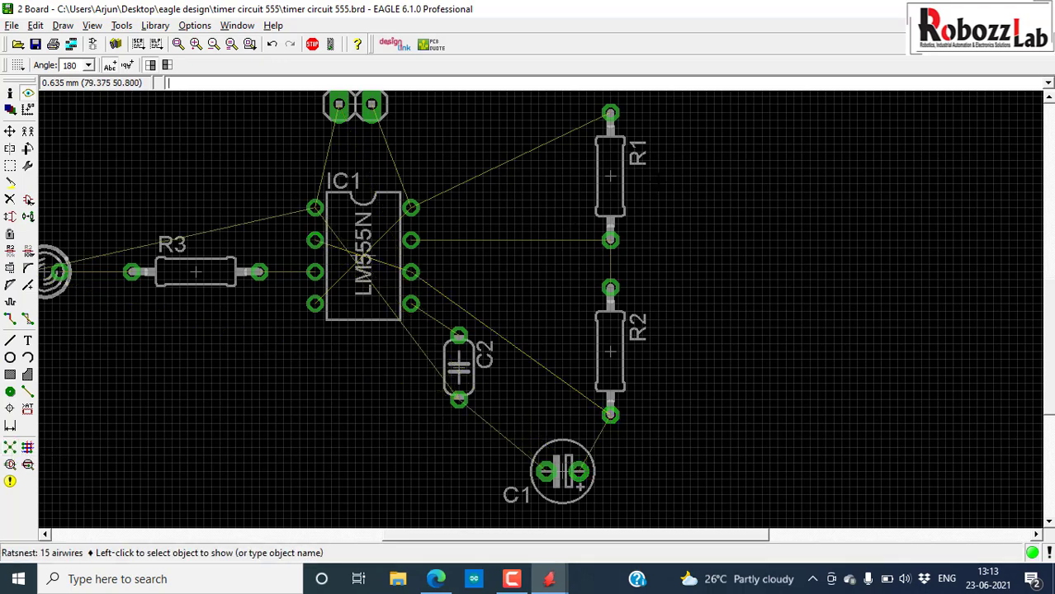
pyautogui.scroll(-2, 660, 250)
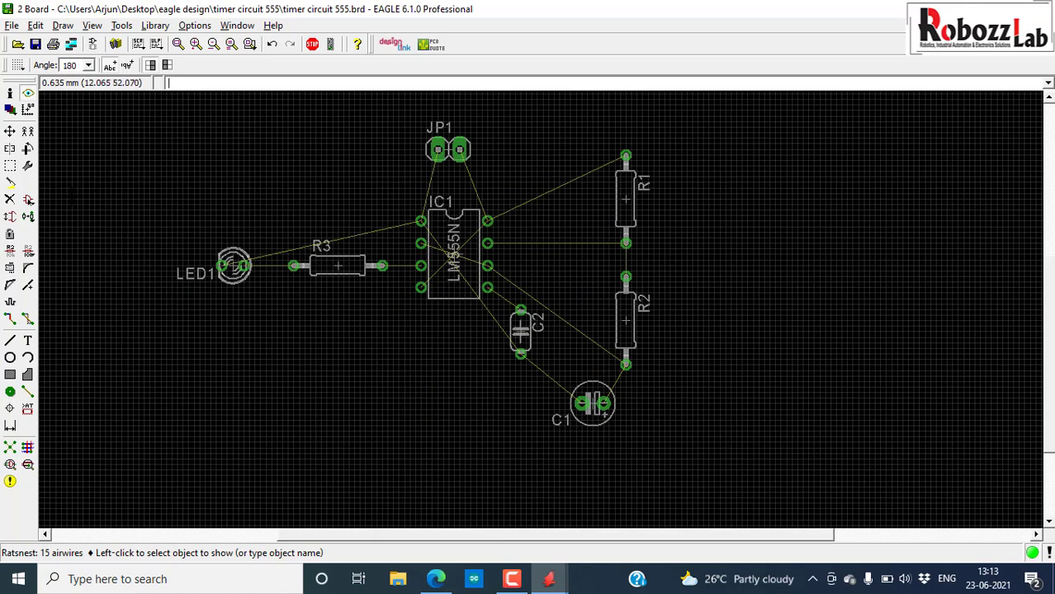
pyautogui.click(10, 321)
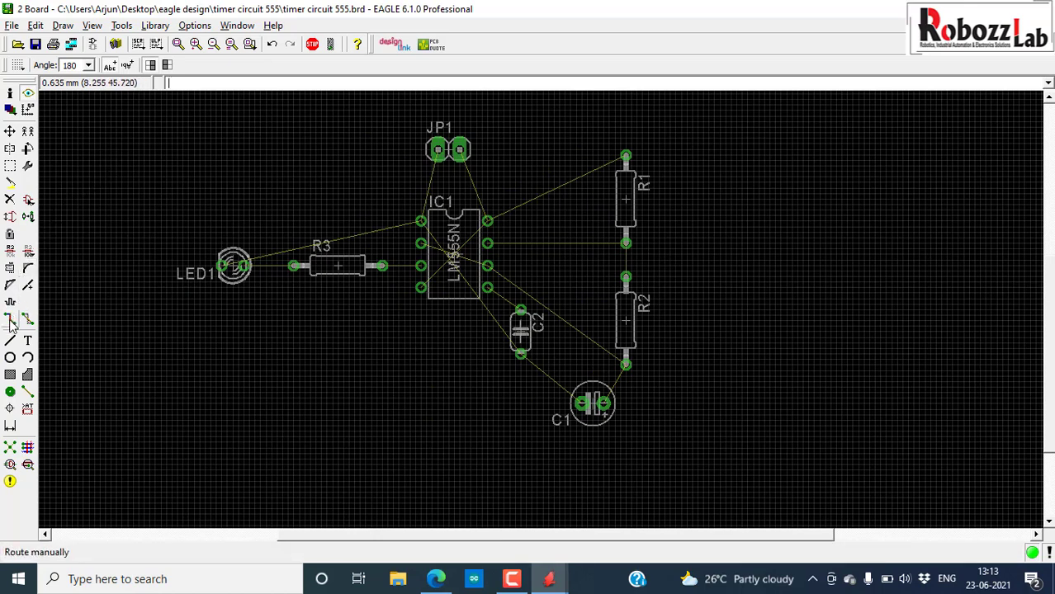
pyautogui.click(10, 321)
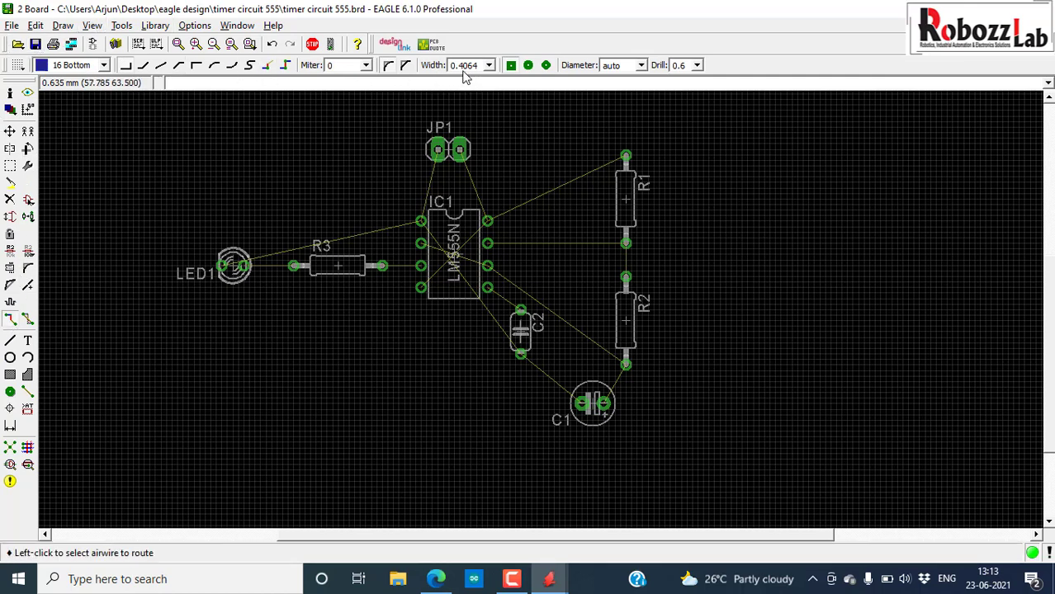
pyautogui.click(488, 65)
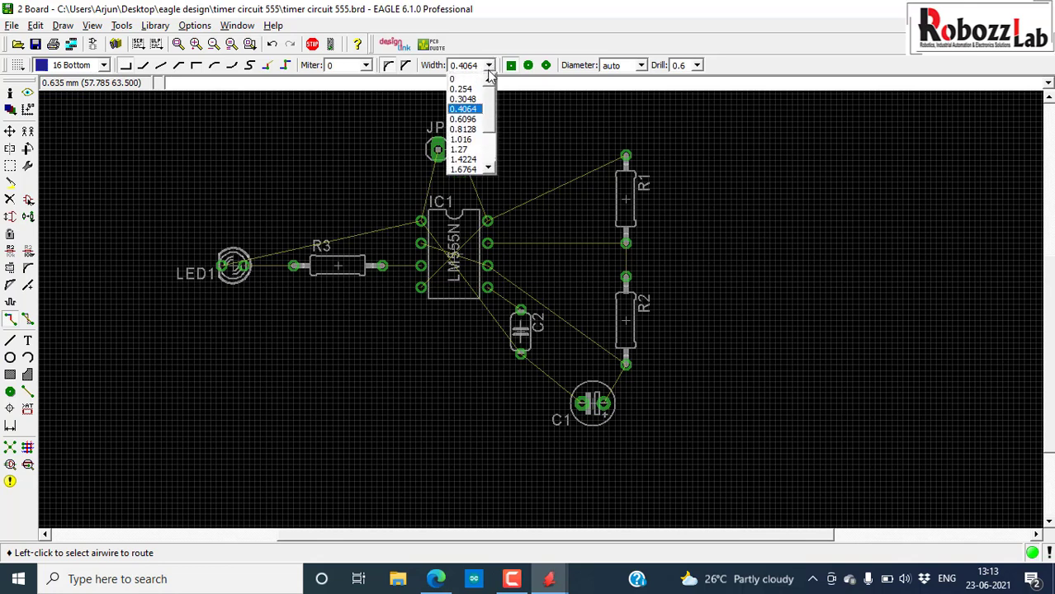
pyautogui.click(461, 149)
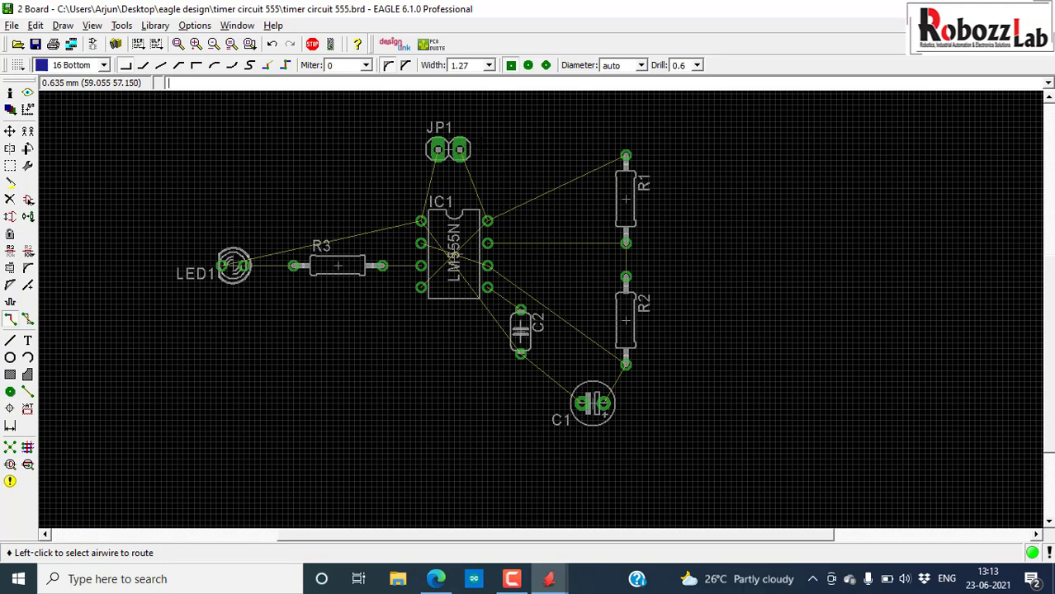
# Route a bottom-layer trace from IC1's second right-hand pad to R1's lower pad and on to R2's upper pad.
pyautogui.scroll(3, 429, 175)
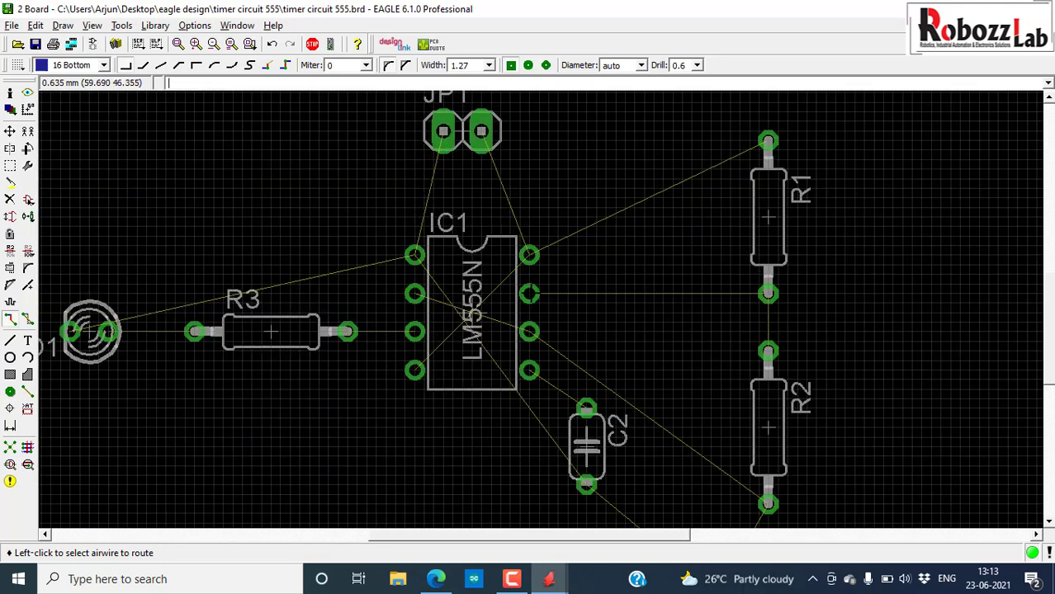
pyautogui.click(529, 289)
pyautogui.click(767, 293)
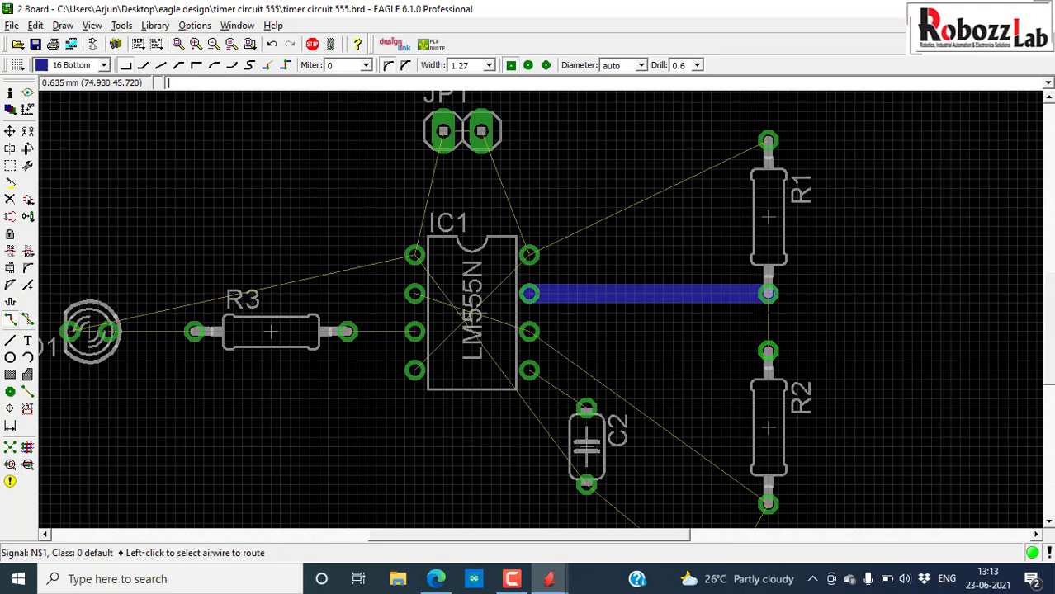
pyautogui.click(767, 341)
pyautogui.click(766, 293)
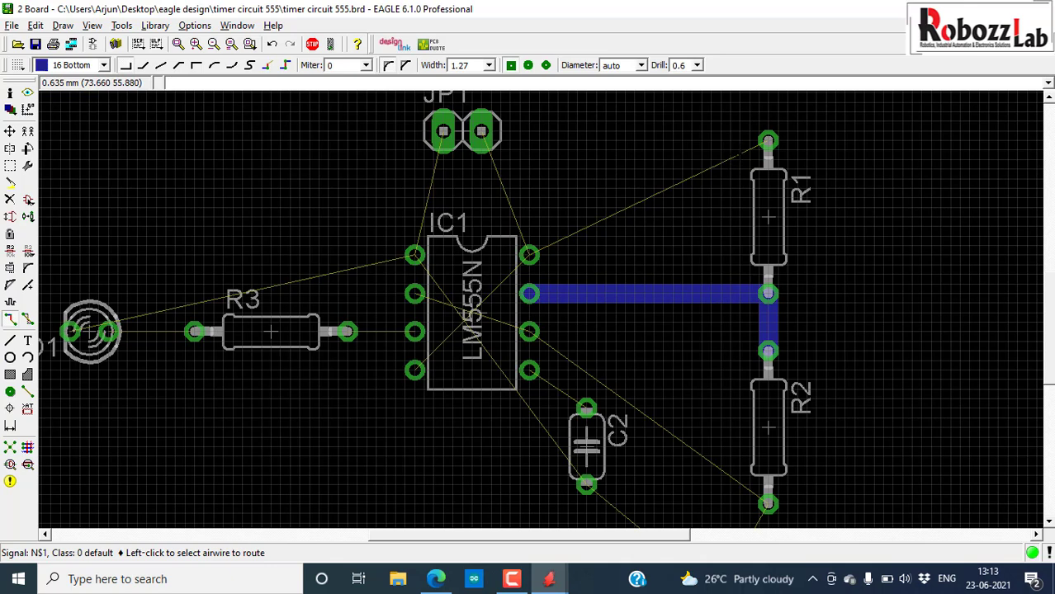
# Route the +5V trace from IC1's upper right pad to R1's upper pad using a diagonal corner bend.
pyautogui.click(529, 255)
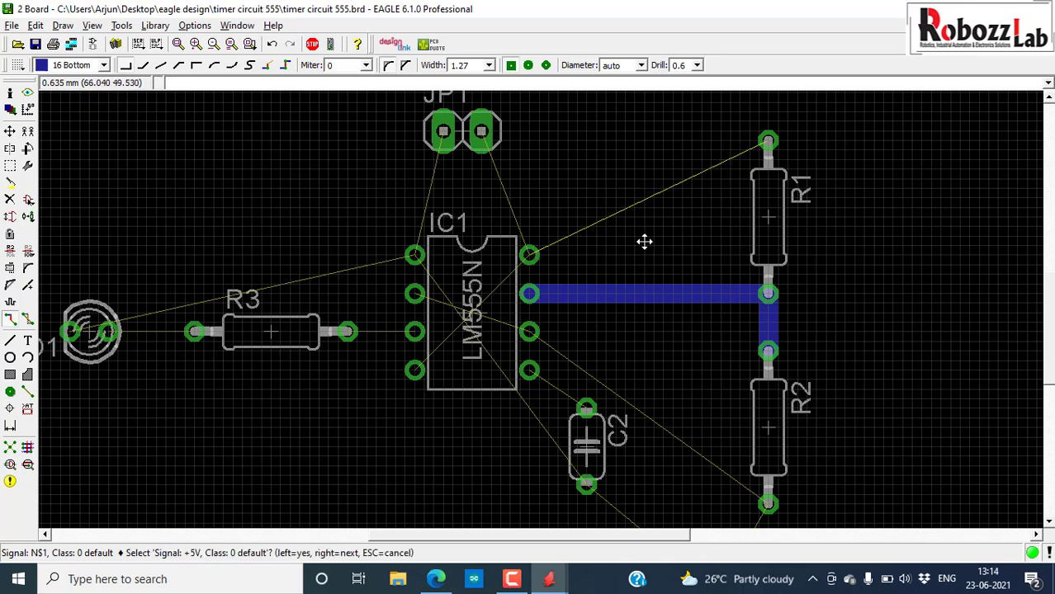
pyautogui.click(643, 240)
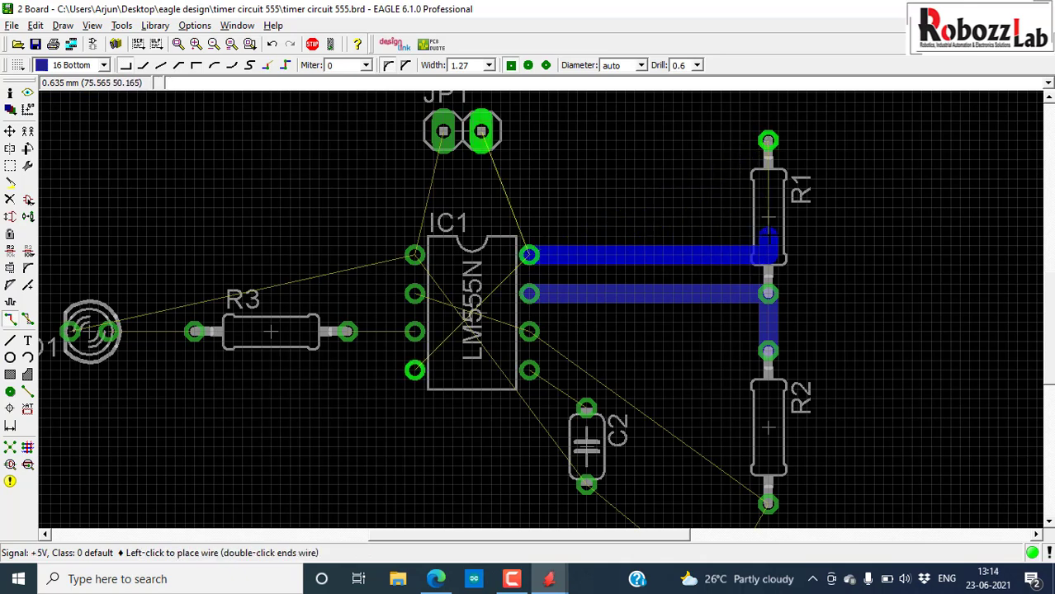
pyautogui.click(143, 66)
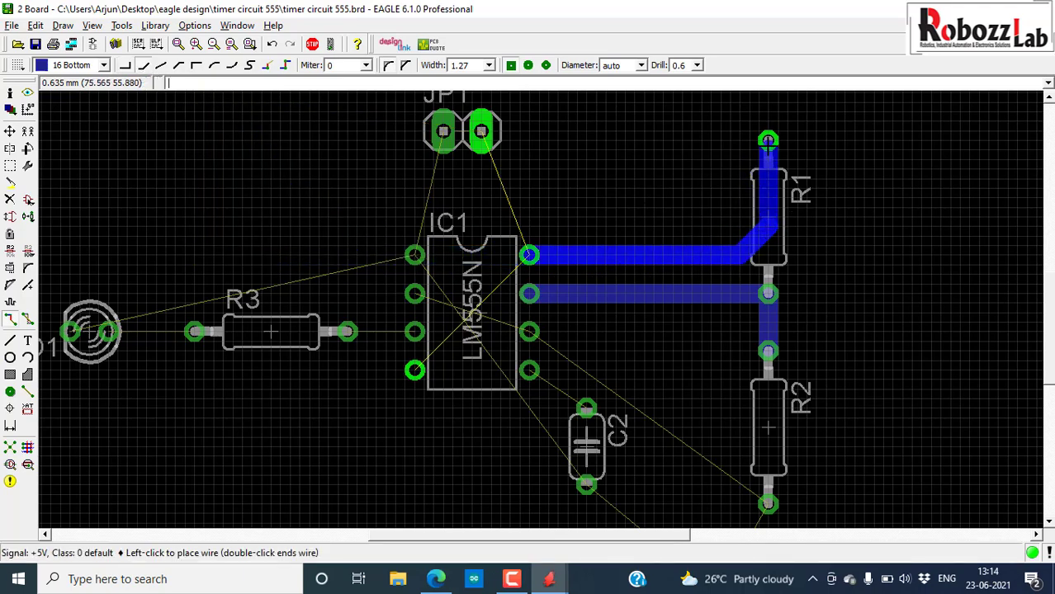
pyautogui.click(768, 142)
pyautogui.scroll(-1, 644, 191)
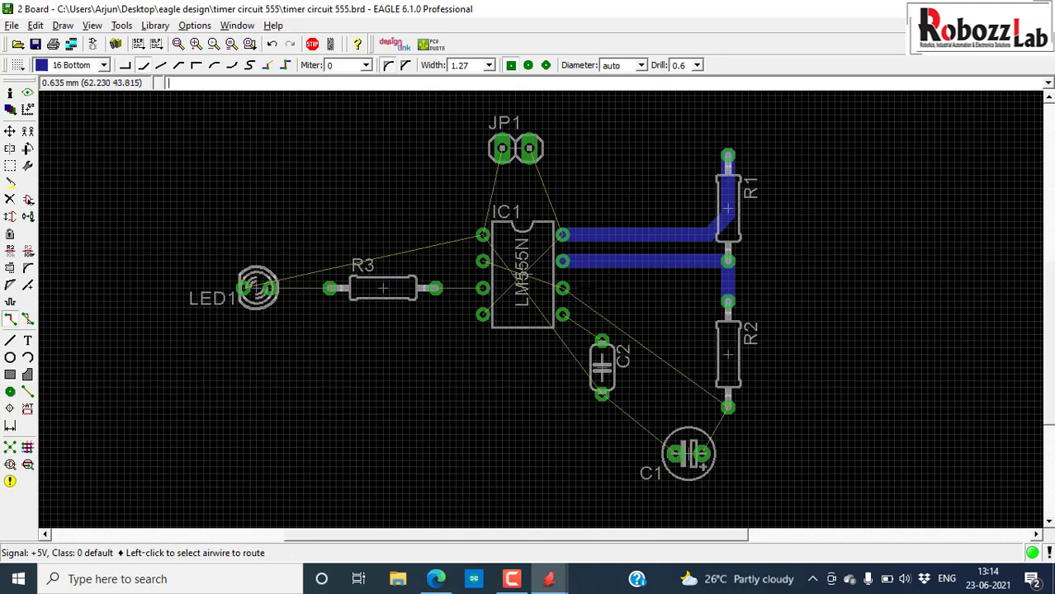
# Route a trace from IC1's lowest right-hand pad to C2's upper pad.
pyautogui.click(578, 288)
pyautogui.click(563, 288)
pyautogui.scroll(3, 570, 322)
pyautogui.click(562, 315)
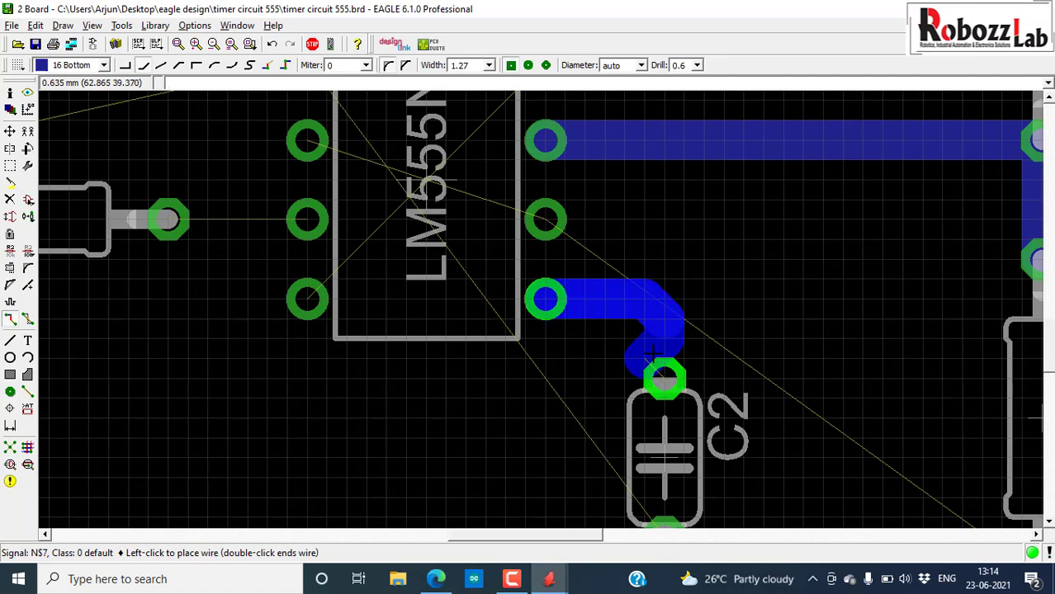
pyautogui.click(665, 378)
pyautogui.scroll(-6, 664, 378)
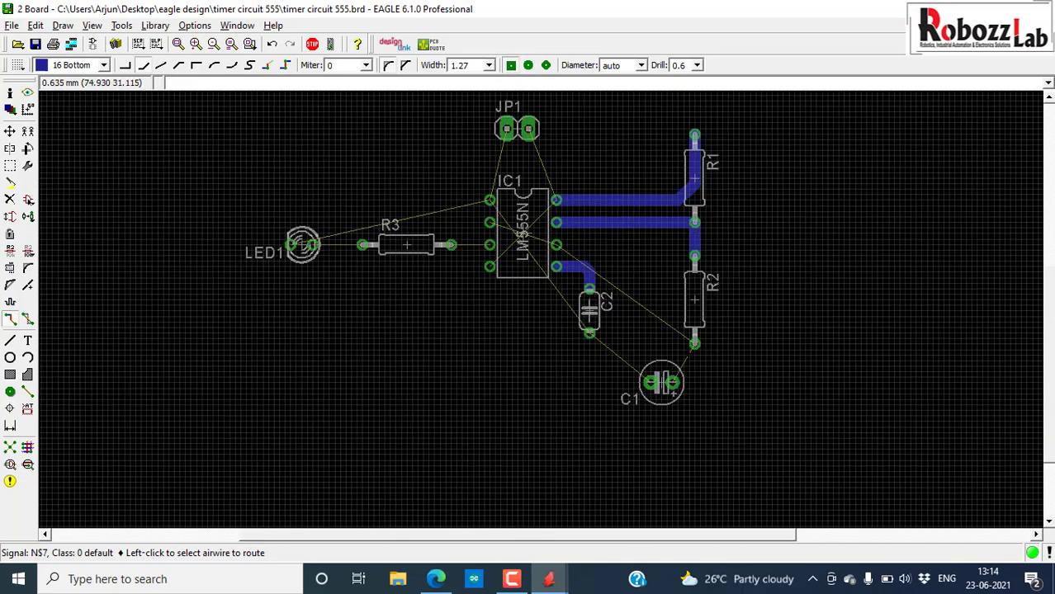
# Route C1's positive pad to R2's lower pad and C1's other pad to C2's lower pad.
pyautogui.scroll(4, 699, 326)
pyautogui.click(657, 401)
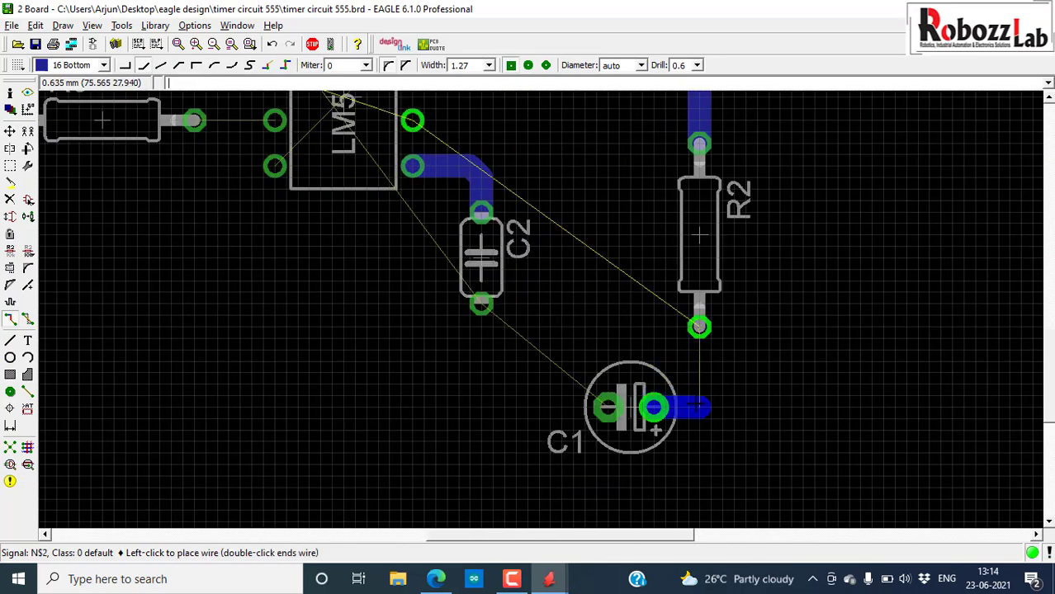
pyautogui.click(699, 326)
pyautogui.click(597, 406)
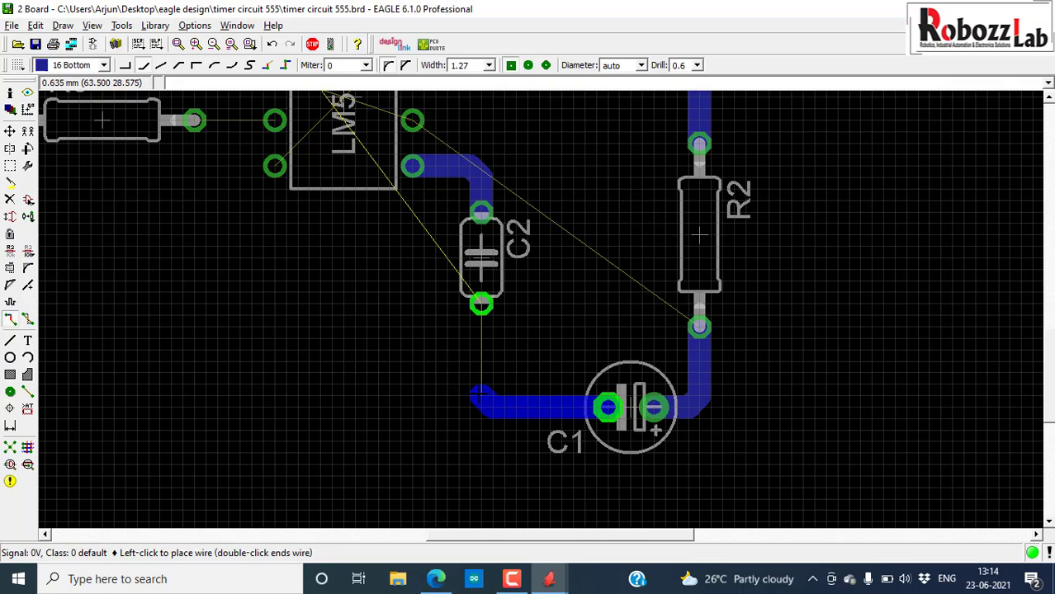
pyautogui.click(481, 304)
pyautogui.scroll(-3, 699, 236)
pyautogui.scroll(6, 445, 231)
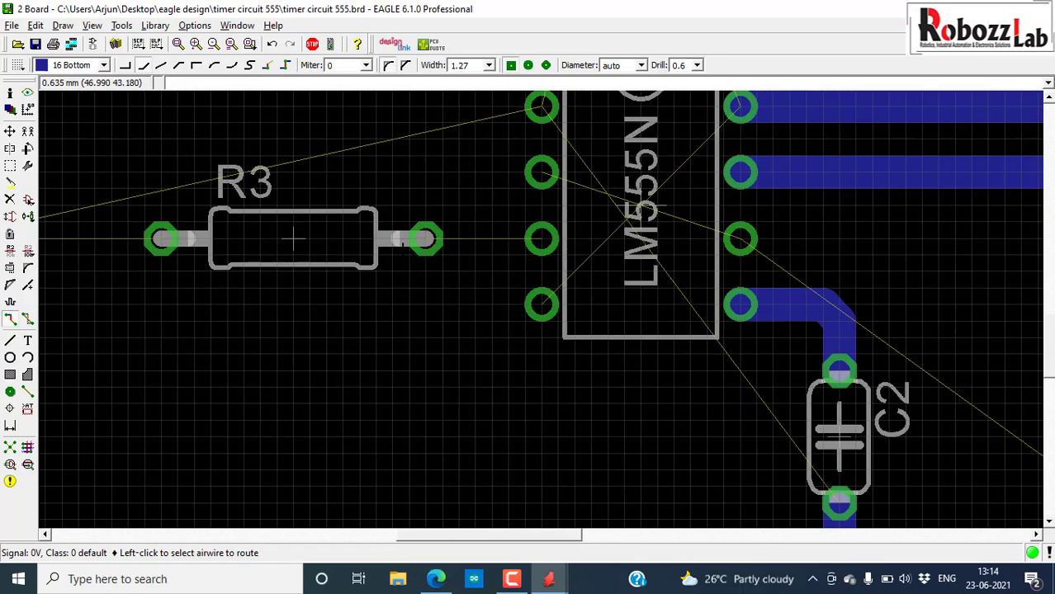
# Route bottom-layer traces from R3's right-hand pad to IC1's third left-hand pad and from R3's other pad to LED1's nearer pad.
pyautogui.click(444, 226)
pyautogui.click(654, 226)
pyautogui.scroll(-3, 845, 312)
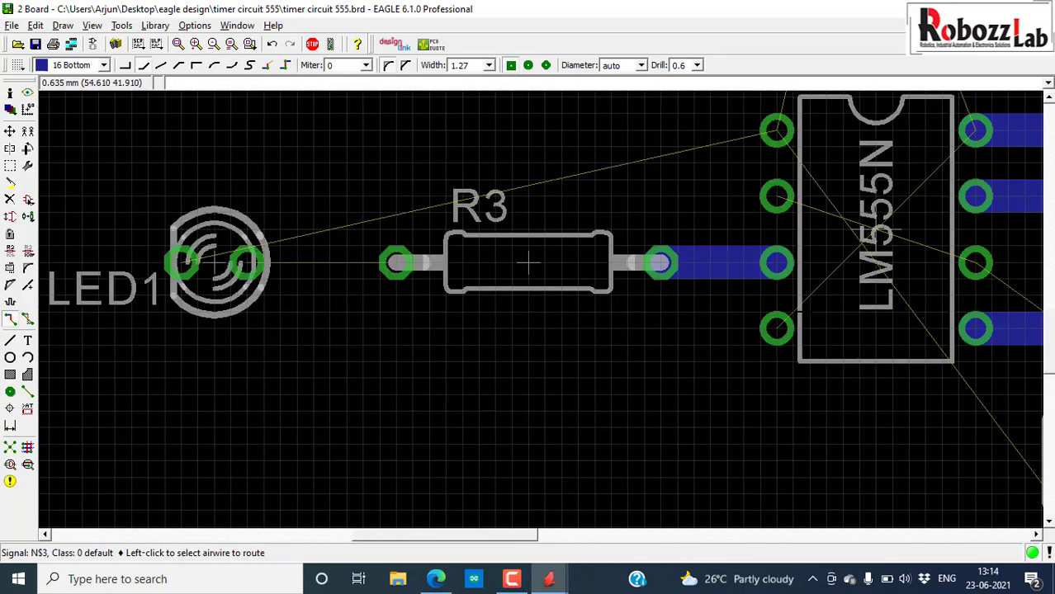
pyautogui.click(397, 263)
pyautogui.click(246, 263)
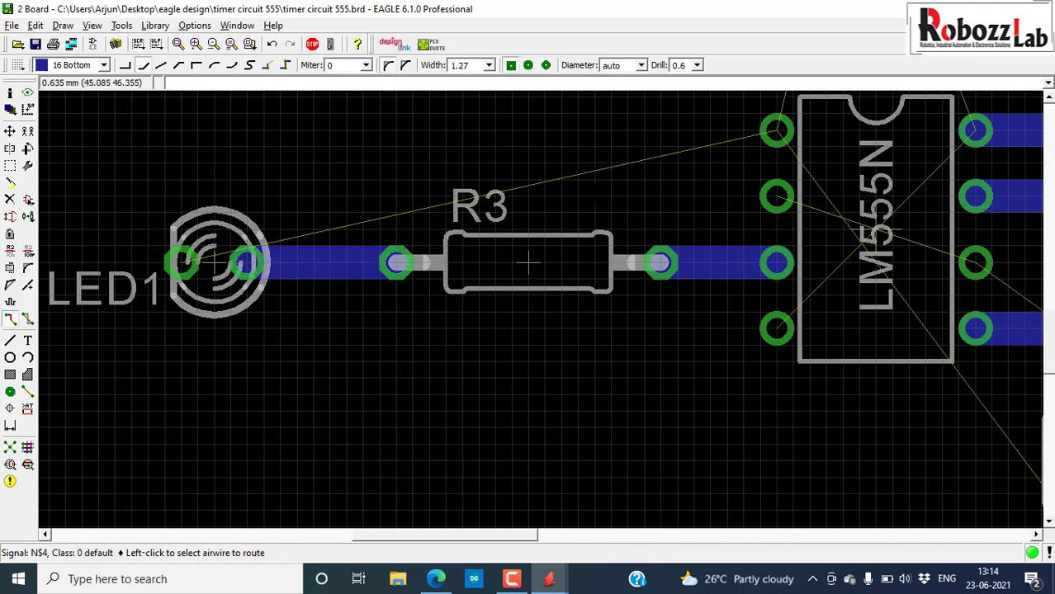
# Route the 0V trace from IC1's upper left-hand pad over R3 and down to LED1's outer pad with a diagonal corner.
pyautogui.click(694, 147)
pyautogui.scroll(2, 182, 129)
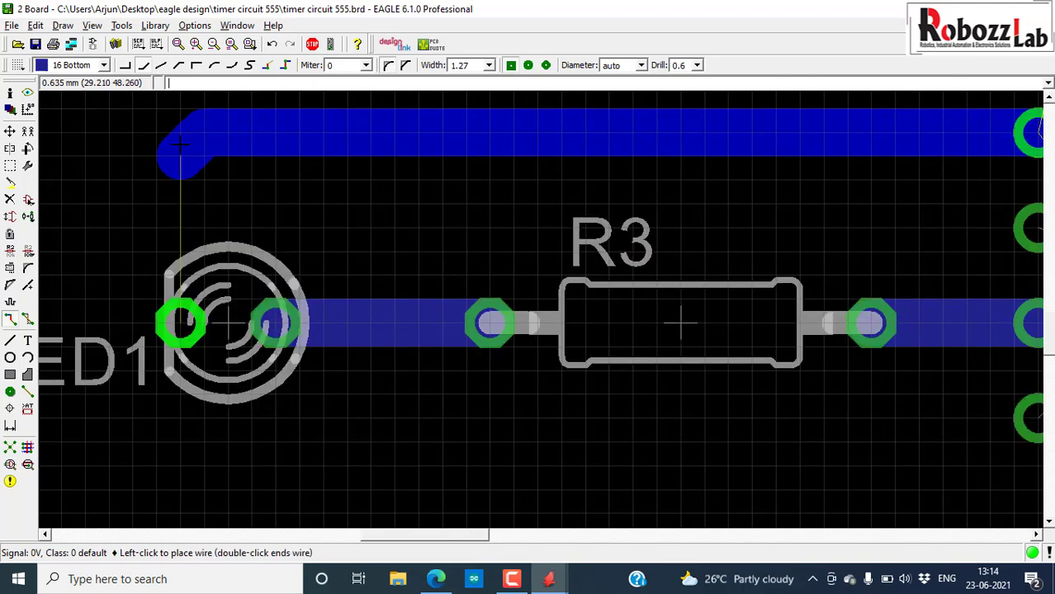
pyautogui.click(181, 156)
pyautogui.click(181, 322)
pyautogui.scroll(-3, 178, 302)
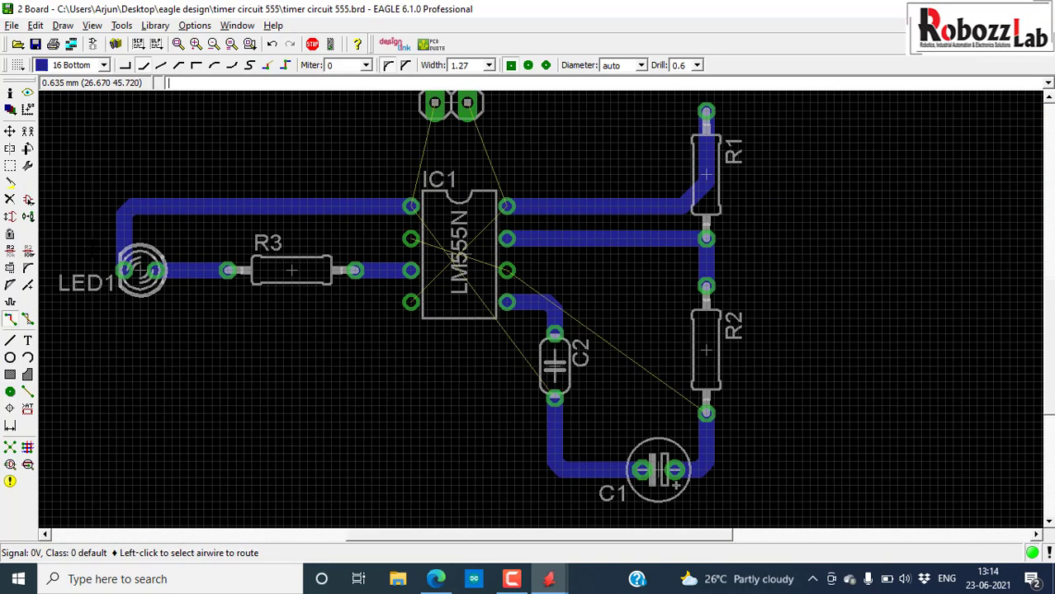
# Route JP1's left pad to IC1's upper left-hand pad and JP1's right pad to IC1's upper right-hand pad.
pyautogui.scroll(3, 404, 210)
pyautogui.scroll(-4, 421, 322)
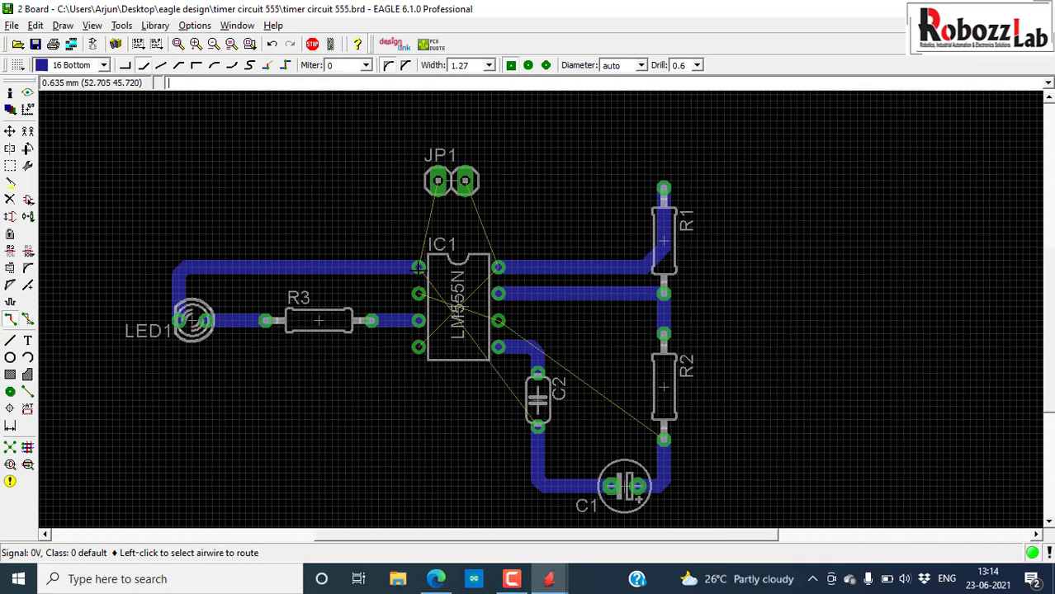
pyautogui.scroll(4, 416, 173)
pyautogui.click(420, 368)
pyautogui.scroll(2, 417, 207)
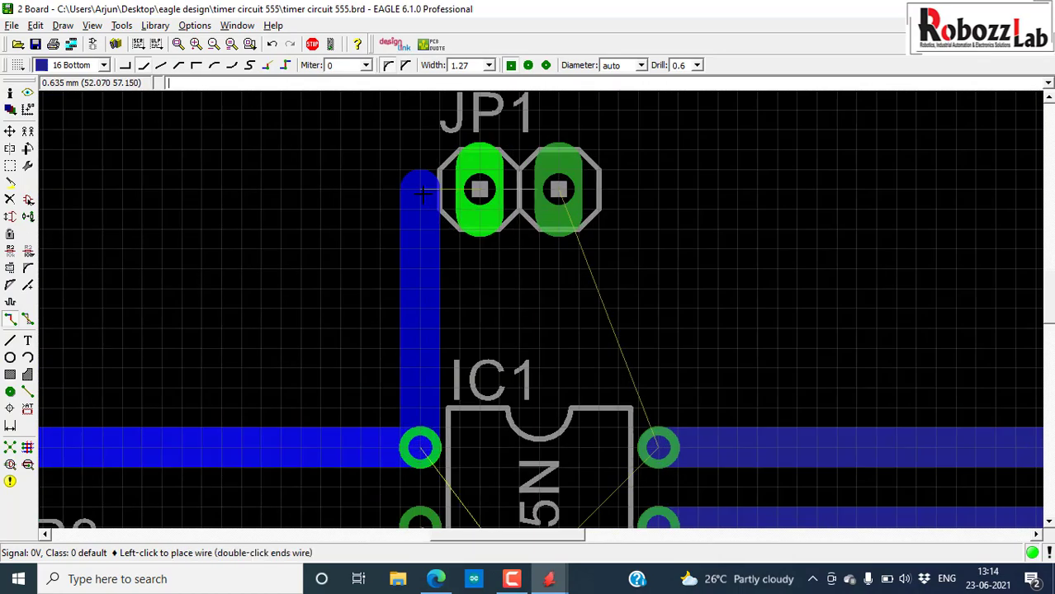
pyautogui.click(489, 189)
pyautogui.click(586, 189)
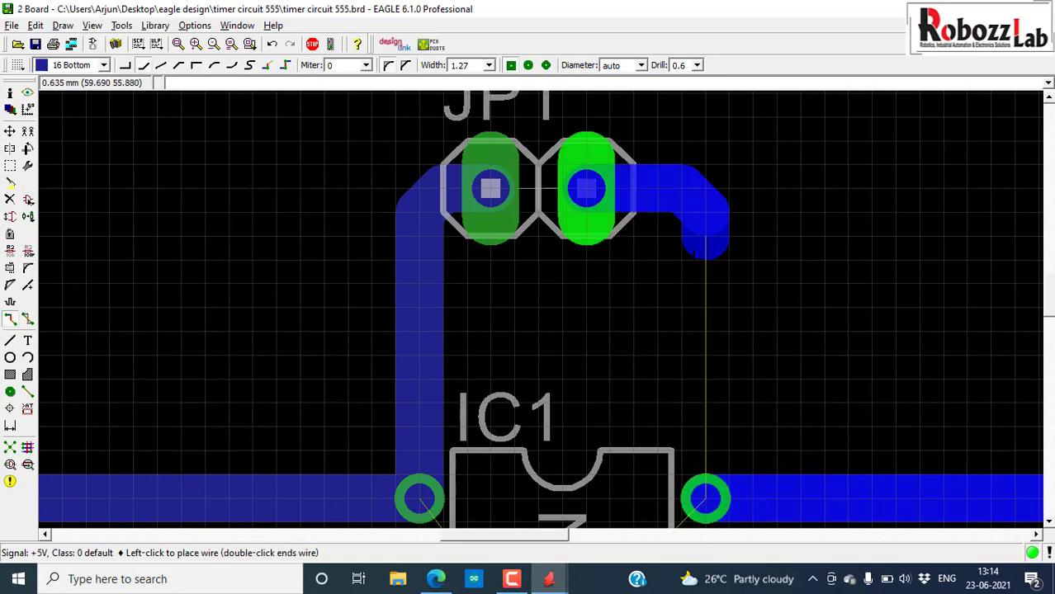
pyautogui.click(706, 498)
pyautogui.scroll(-5, 576, 274)
pyautogui.scroll(-2, 529, 248)
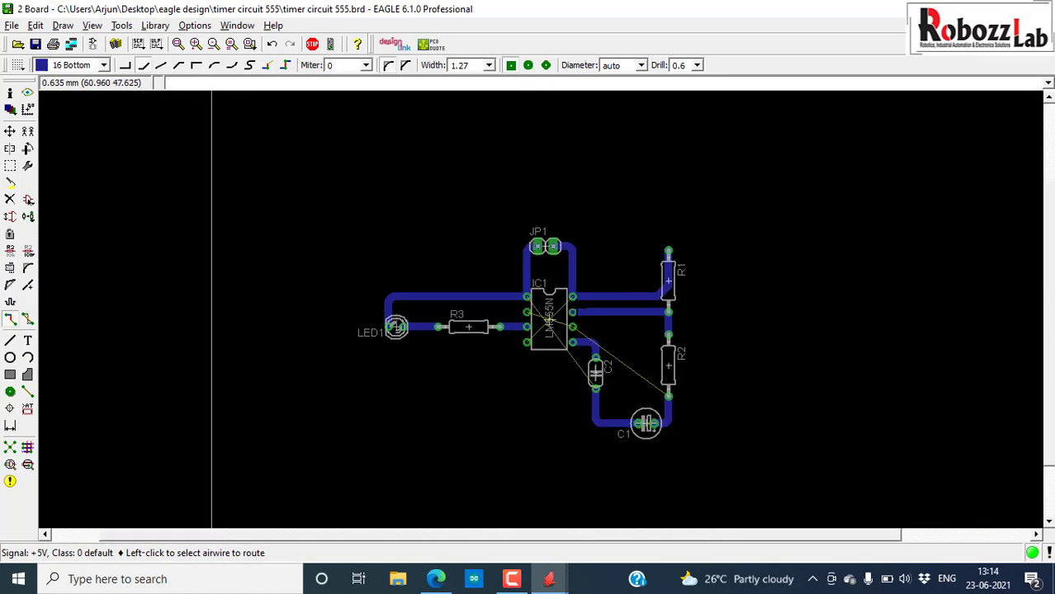
# Route a trace from IC1's third right-hand pad between C2 and R2 down to R2's lower pad.
pyautogui.scroll(5, 549, 317)
pyautogui.click(545, 360)
pyautogui.scroll(-2, 794, 327)
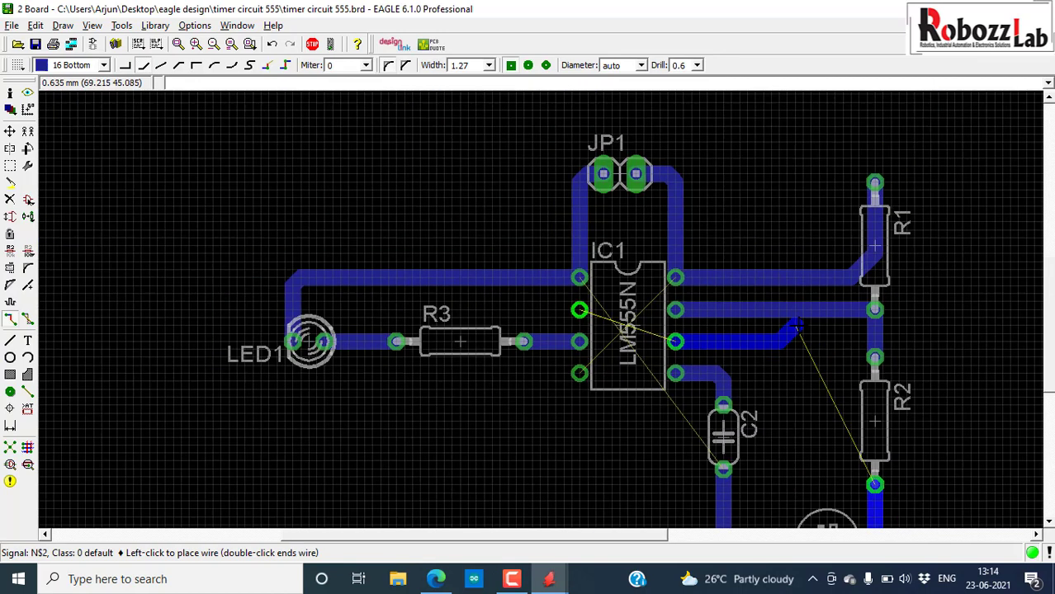
pyautogui.click(820, 358)
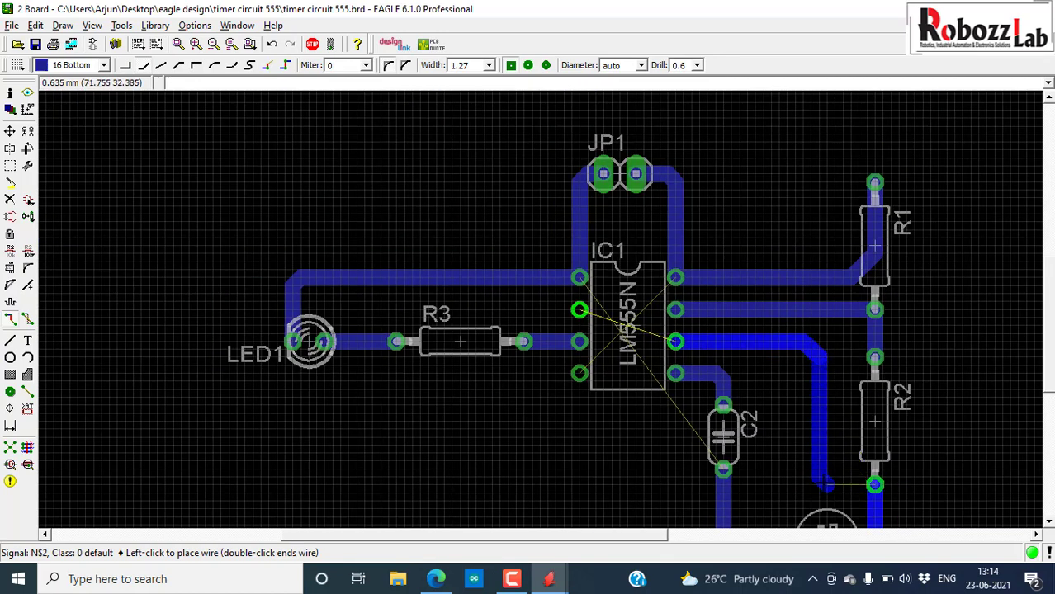
pyautogui.click(871, 484)
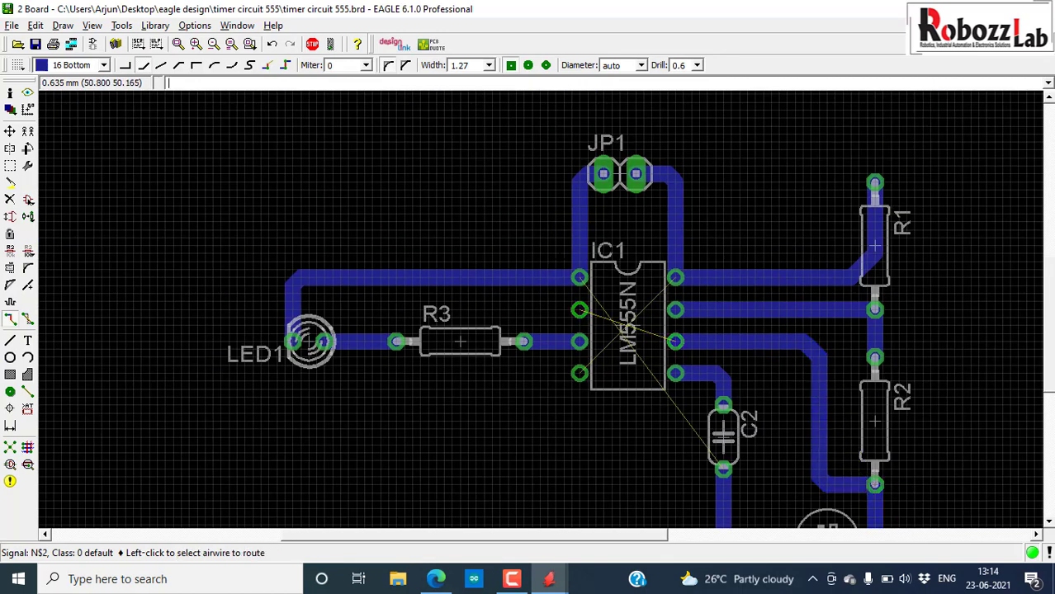
# Route the 0V trace from C2's lower pad beneath IC1 and R3 to LED1's outer pad.
pyautogui.scroll(-4, 578, 330)
pyautogui.scroll(5, 660, 372)
pyautogui.click(660, 367)
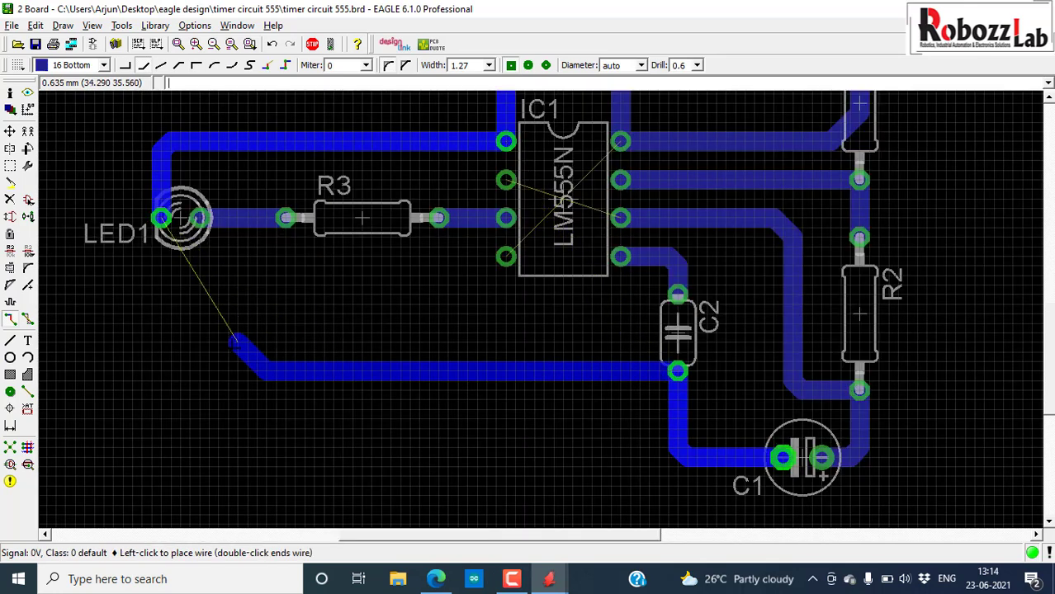
pyautogui.click(156, 217)
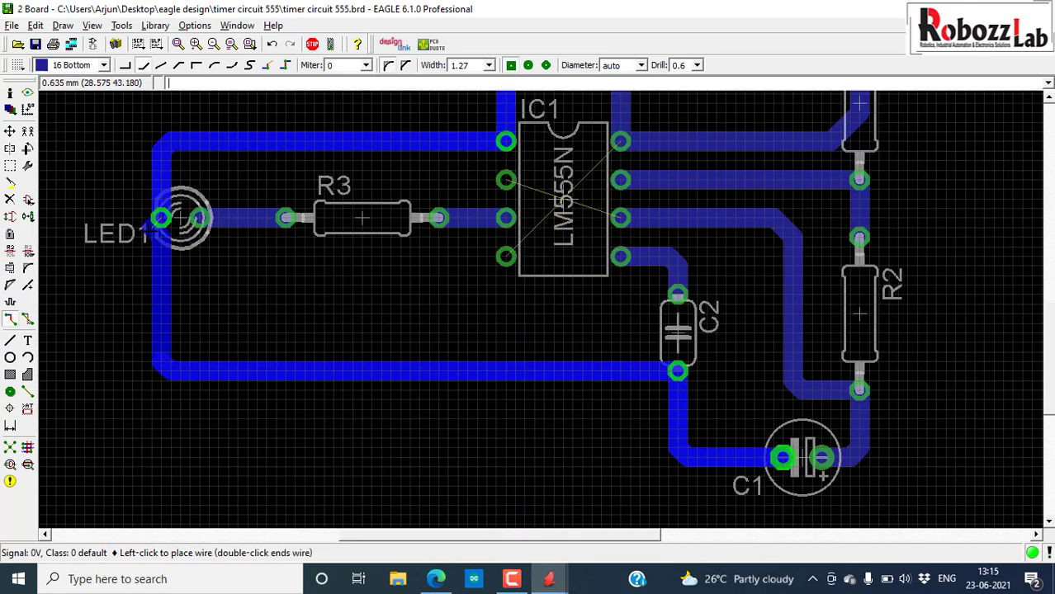
pyautogui.click(159, 218)
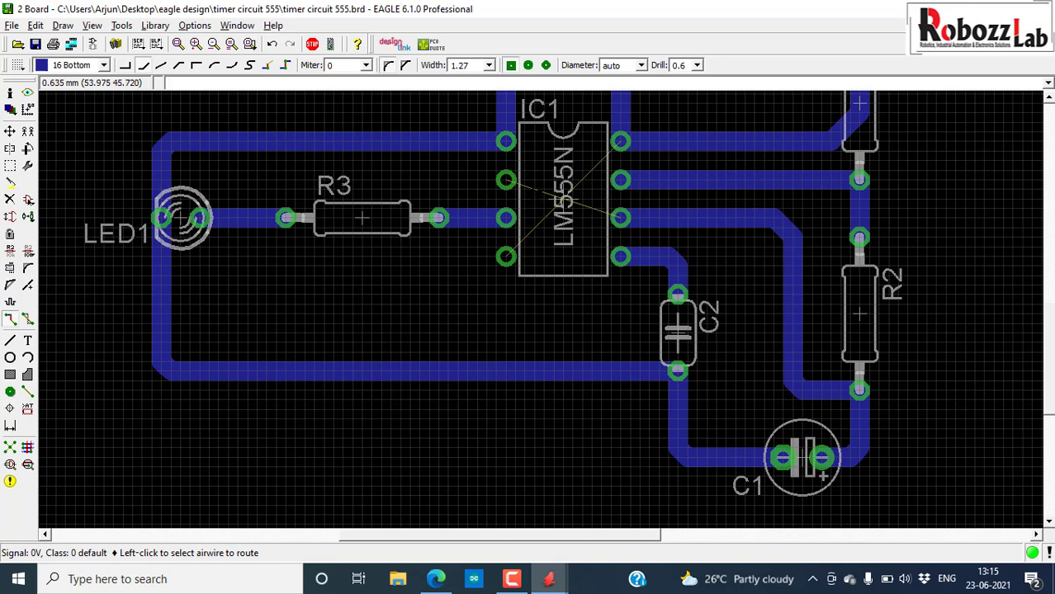
# Highlight the unrouted signal that links IC1's second left-hand pad with its third right-hand pad.
pyautogui.click(28, 93)
pyautogui.click(535, 189)
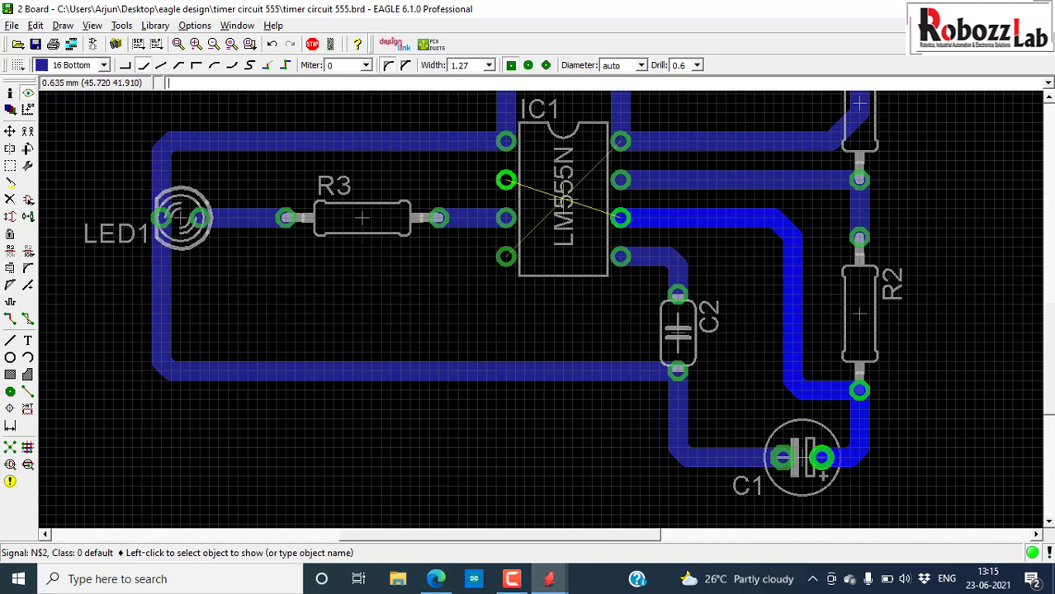
pyautogui.scroll(-1, 235, 322)
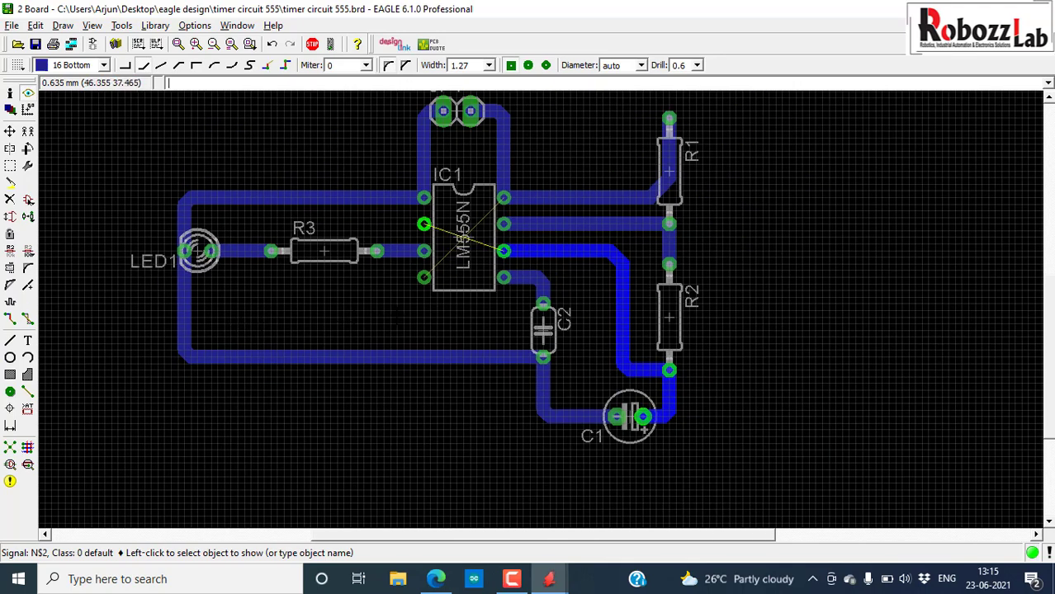
# Route the +5V trace from IC1's lowest left-hand pad through the chip's body to its upper right-hand pad.
pyautogui.click(10, 319)
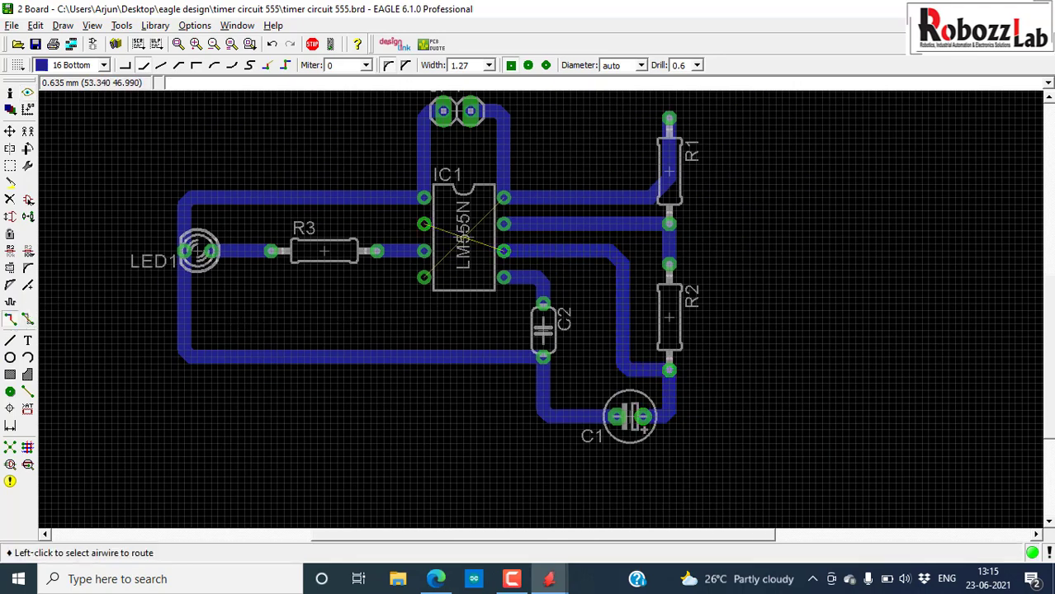
pyautogui.scroll(1, 425, 250)
pyautogui.click(363, 367)
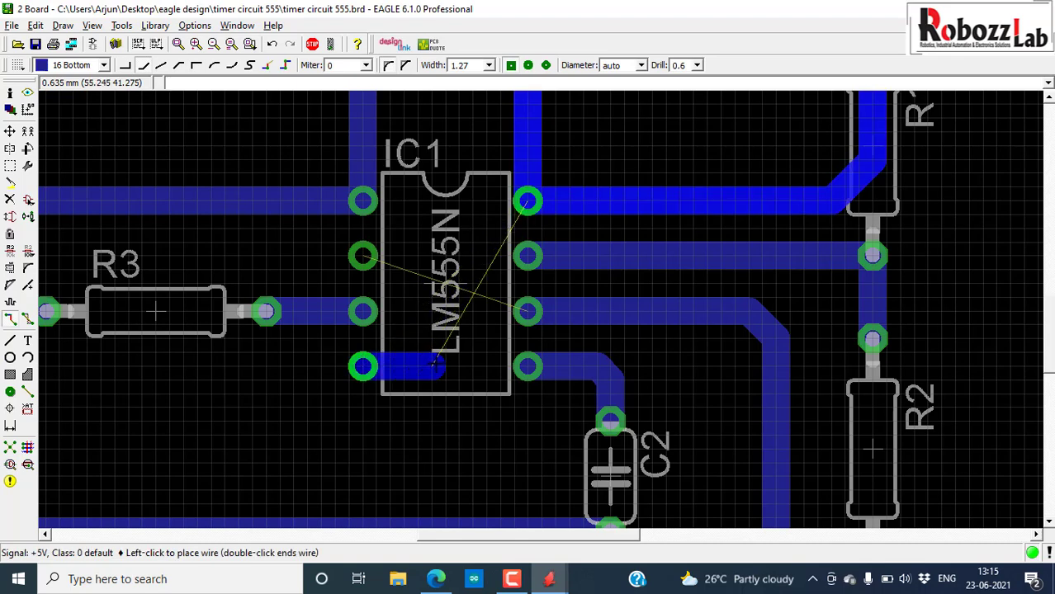
pyautogui.click(444, 352)
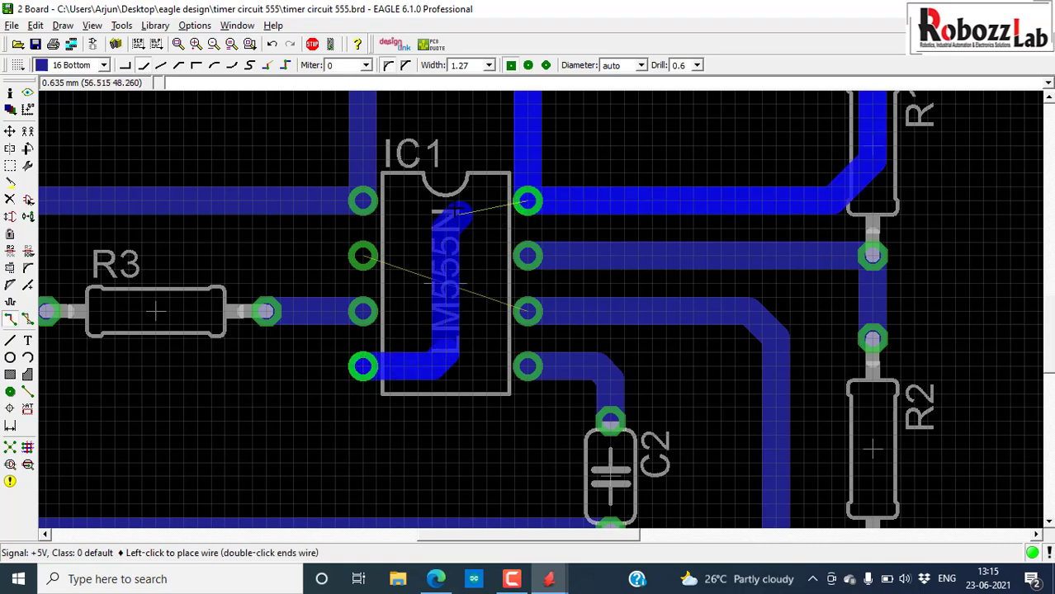
pyautogui.click(528, 202)
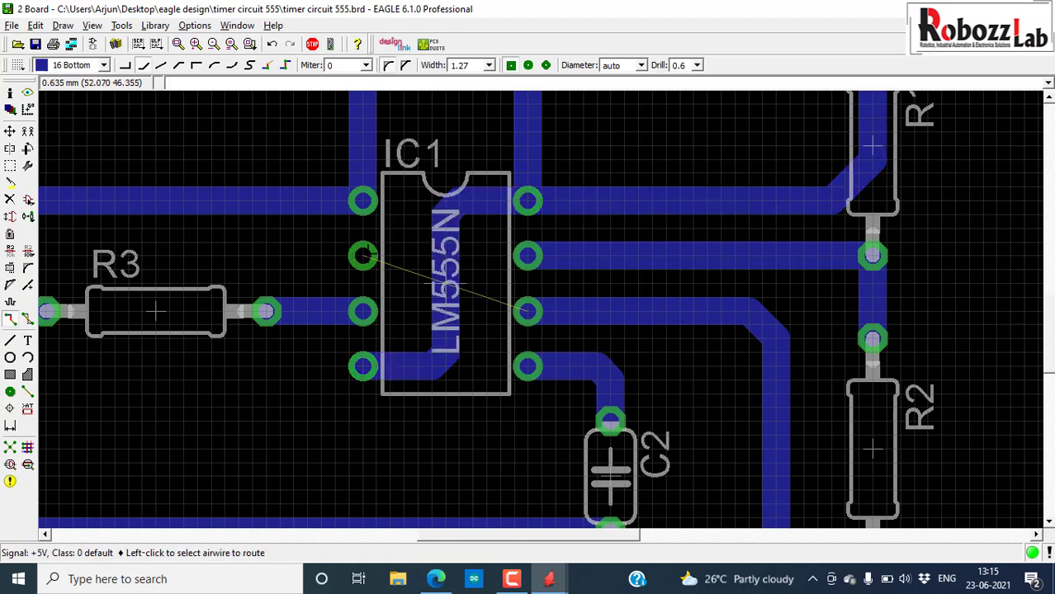
# Route IC1's second left-hand pad down through R3's body and across C2's body to the vertical trace beside R2.
pyautogui.click(361, 255)
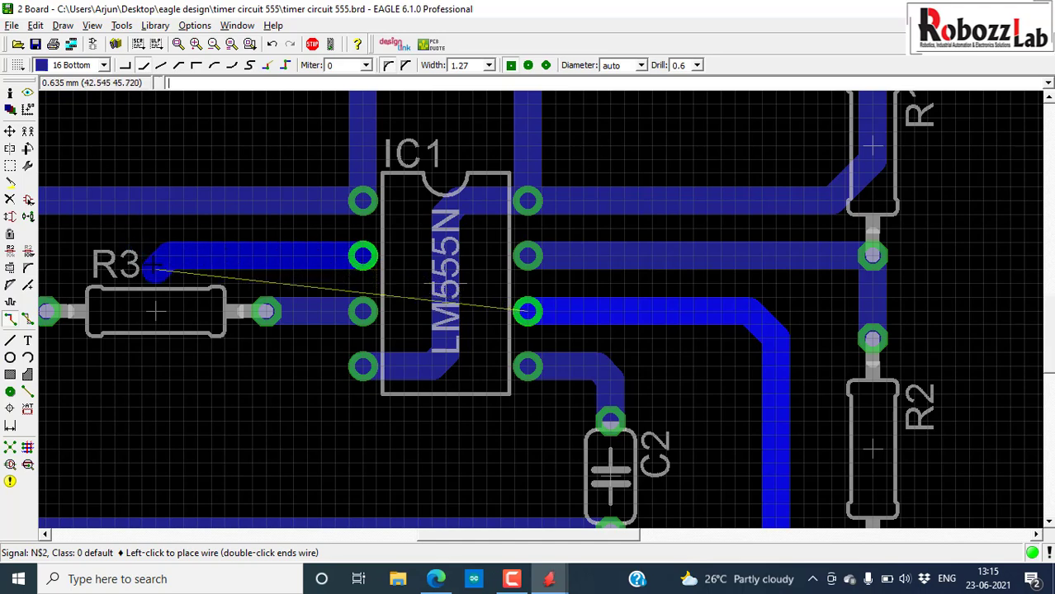
pyautogui.click(155, 264)
pyautogui.scroll(-3, 155, 375)
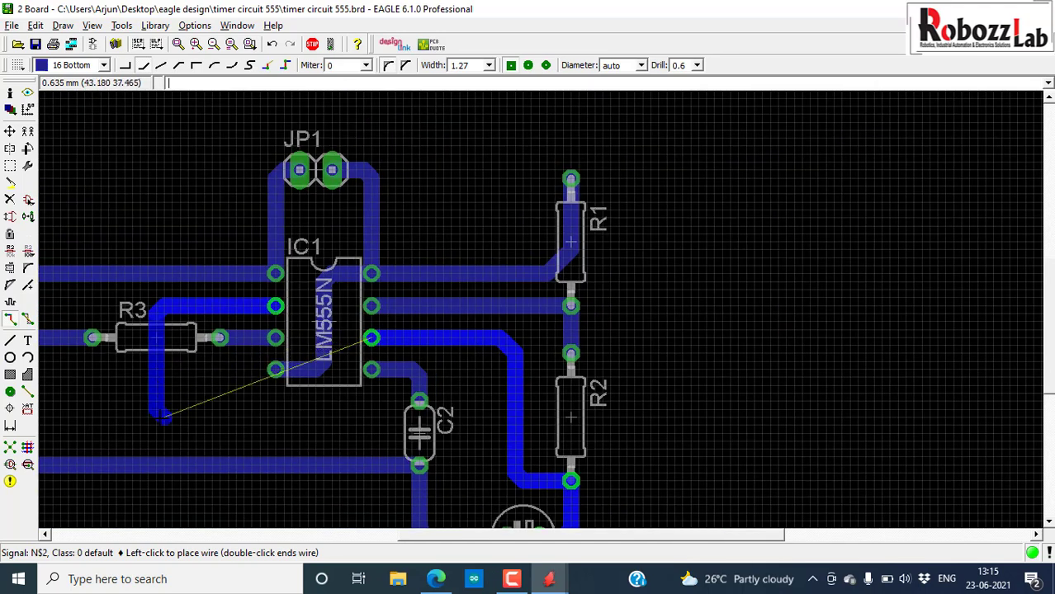
pyautogui.click(162, 424)
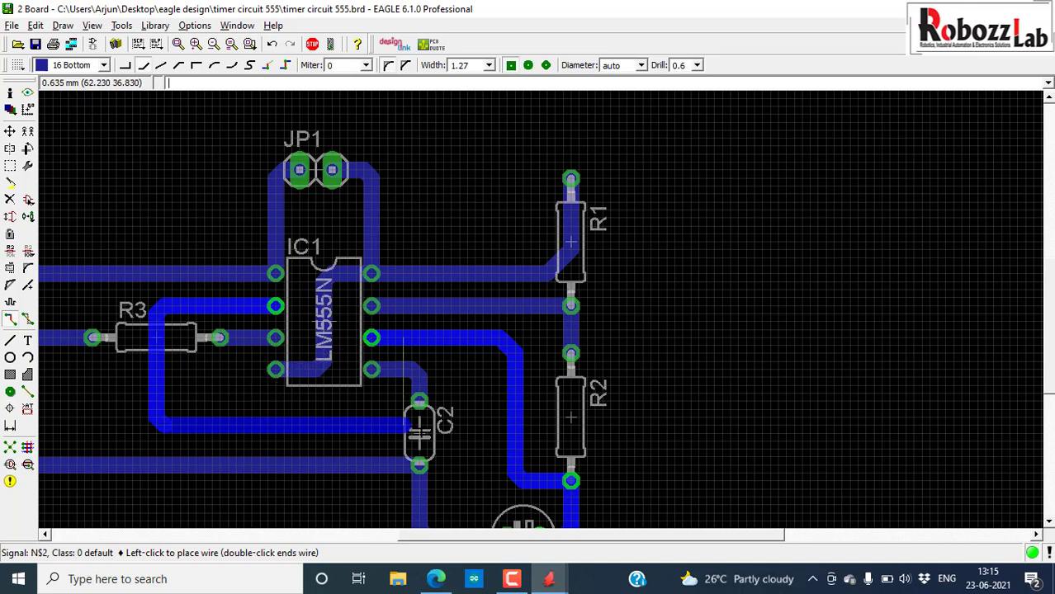
pyautogui.click(511, 424)
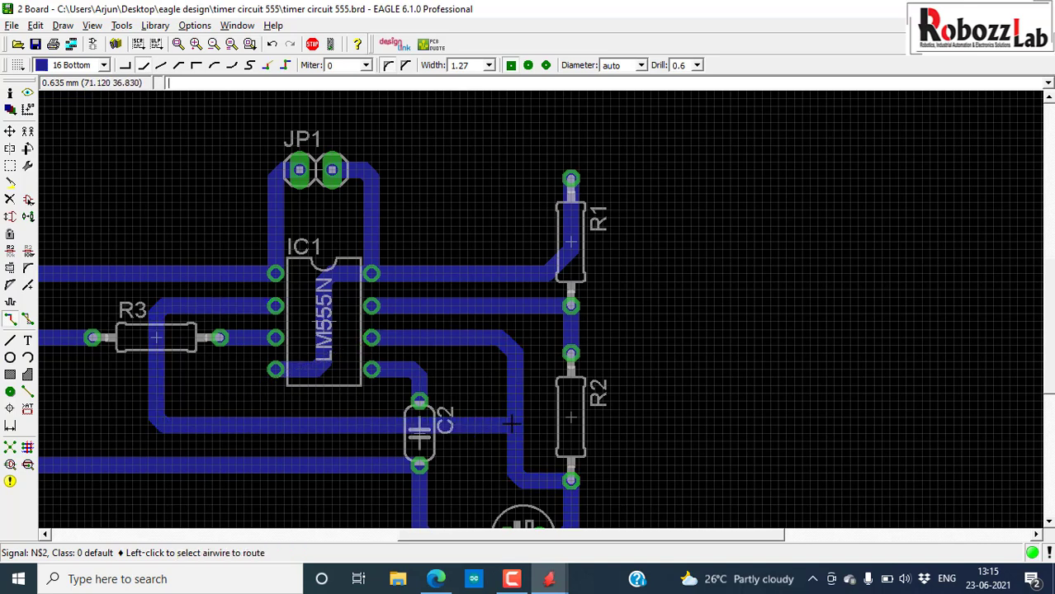
# Group all components and traces and move them together into the lower left corner of the board outline.
pyautogui.click(179, 44)
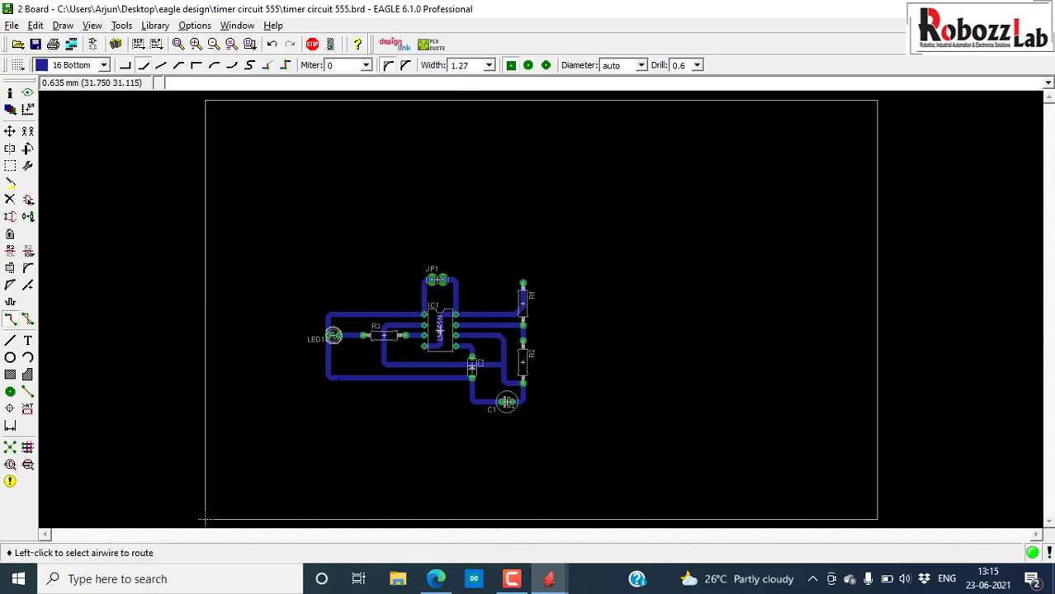
pyautogui.click(10, 166)
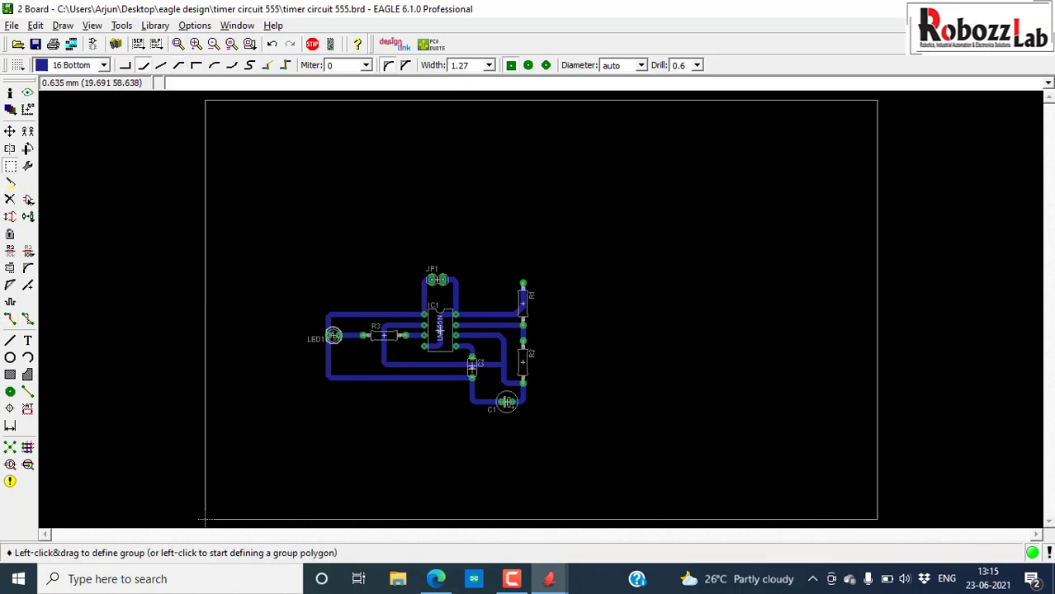
pyautogui.moveTo(273, 242); pyautogui.dragTo(609, 452)
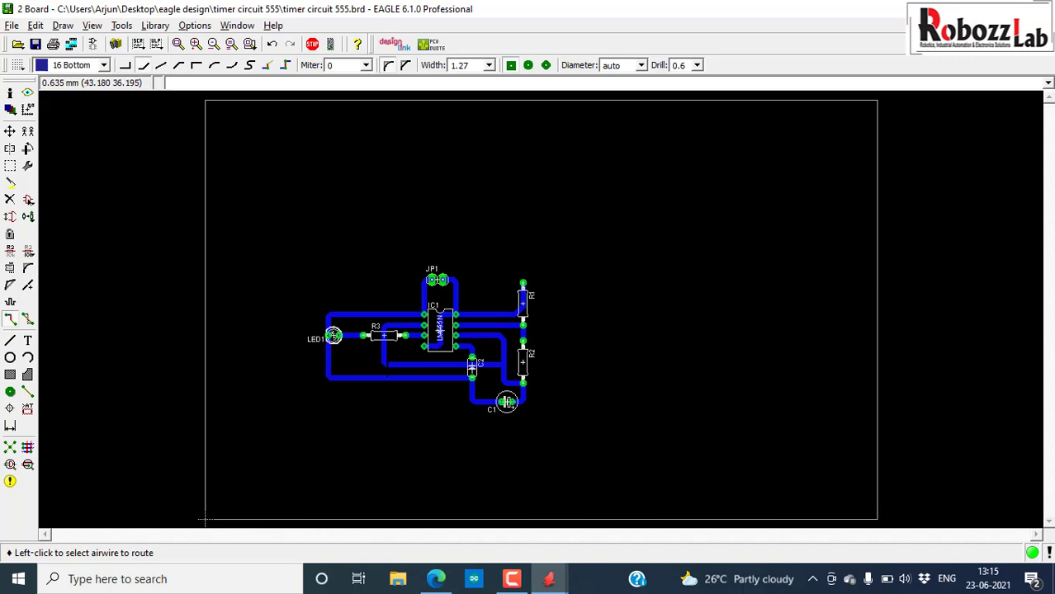
pyautogui.click(10, 134)
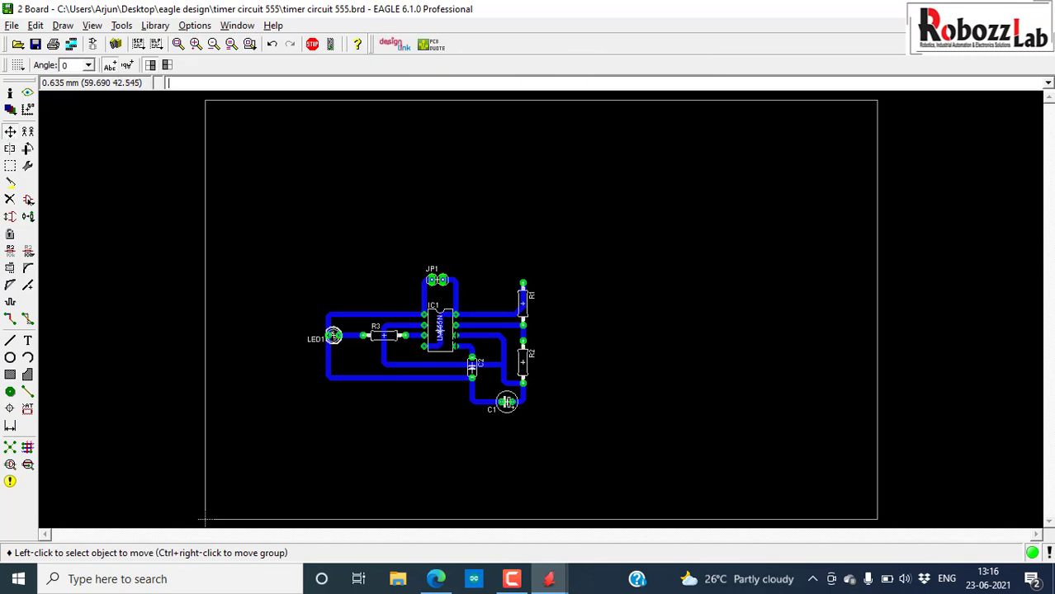
pyautogui.keyDown('ctrl'); pyautogui.rightClick(440, 330); pyautogui.keyUp('ctrl')
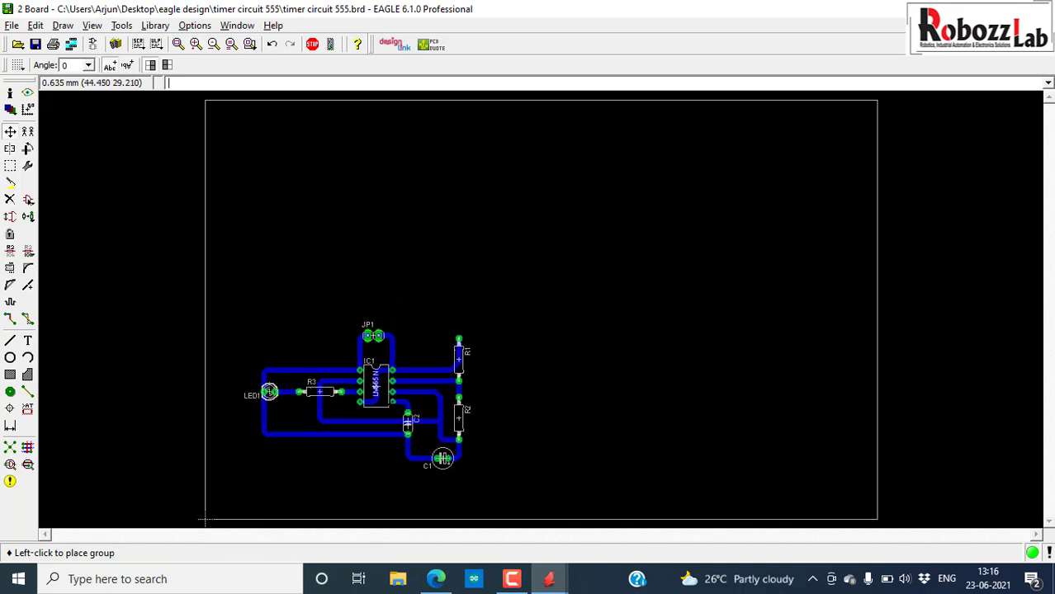
pyautogui.click(384, 460)
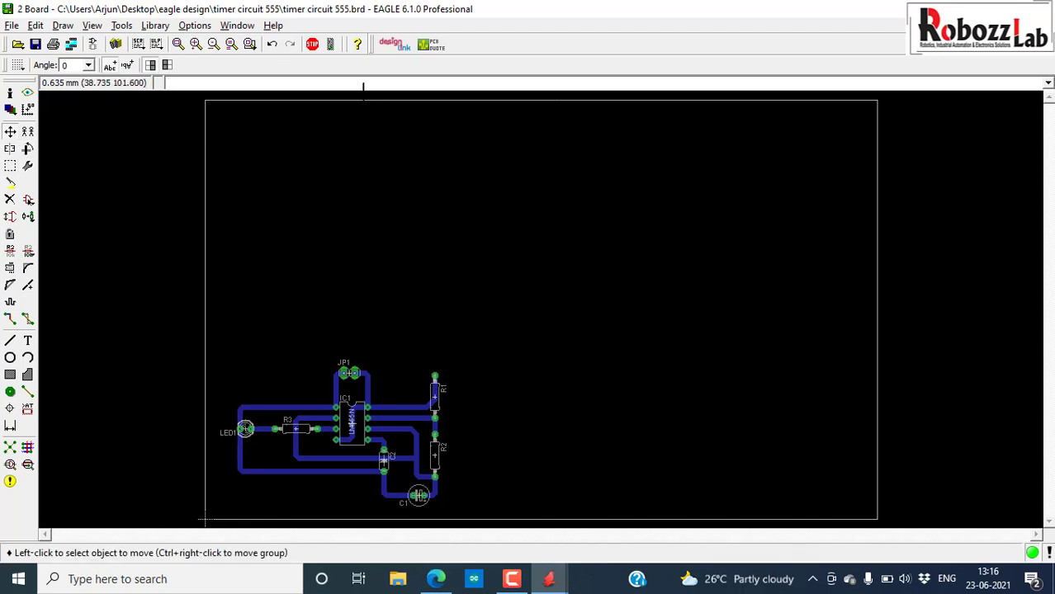
# Shrink the board outline around the circuit by moving its upper edge down and its right edge inward.
pyautogui.click(564, 100)
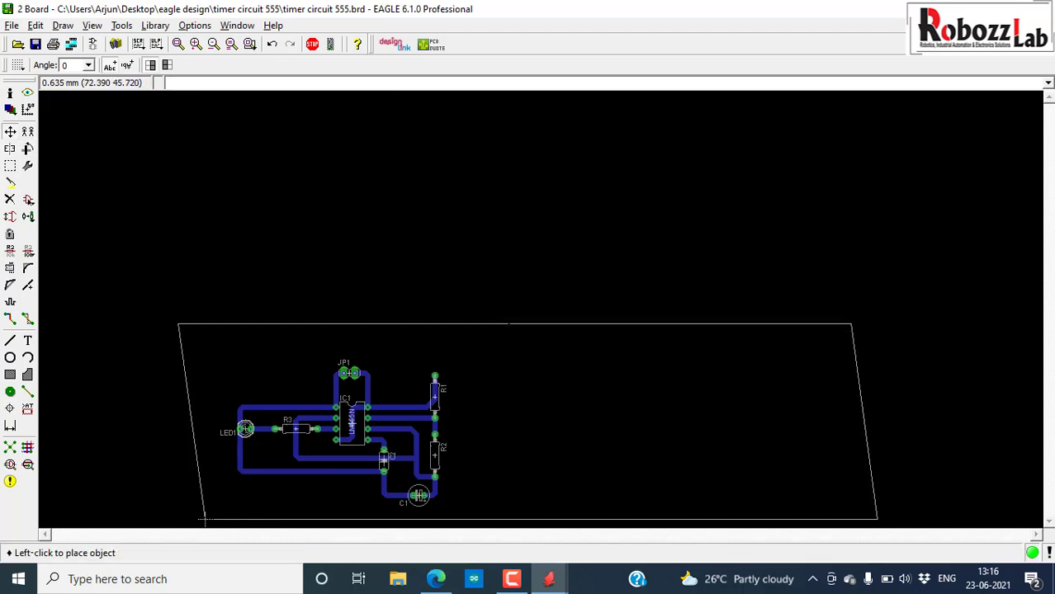
pyautogui.click(536, 340)
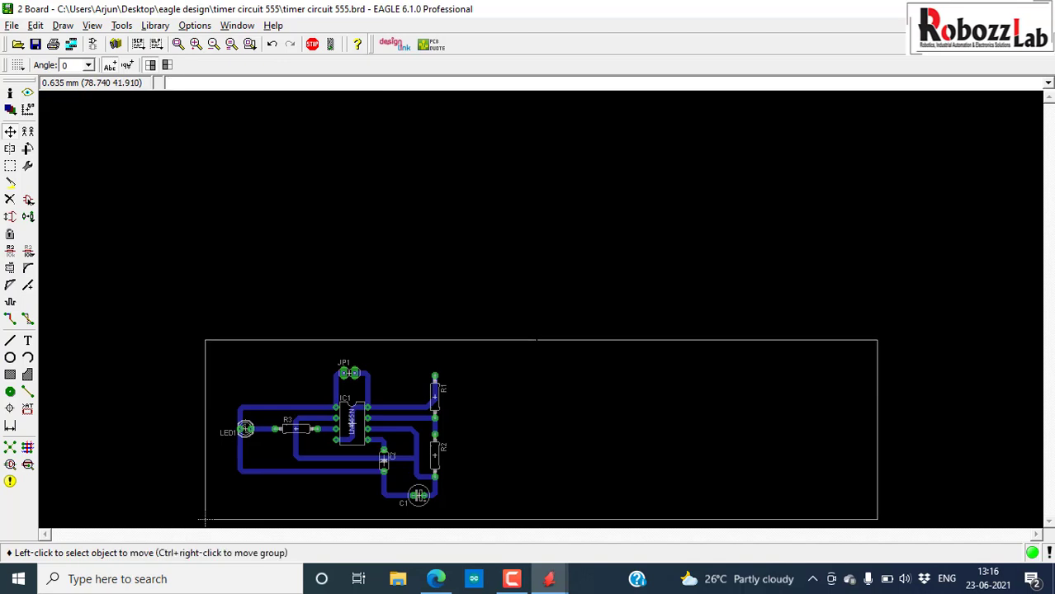
pyautogui.click(877, 448)
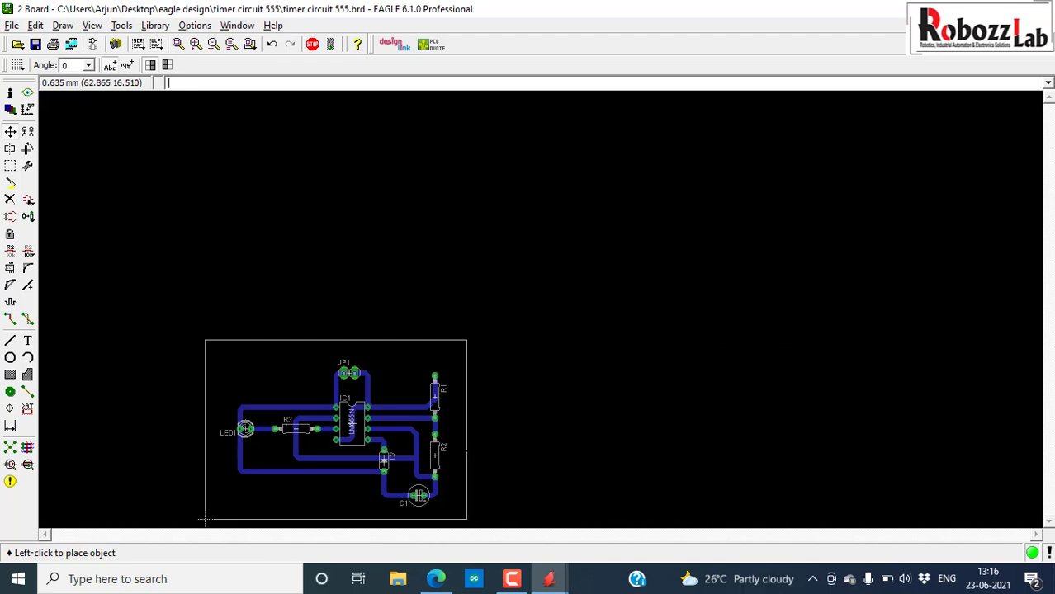
pyautogui.click(467, 446)
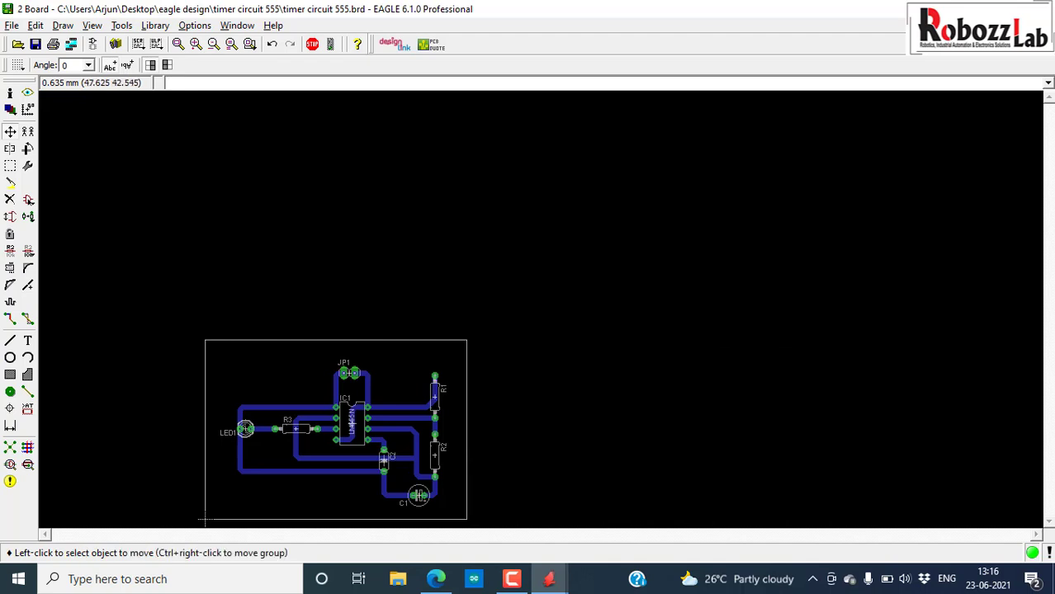
pyautogui.click(179, 46)
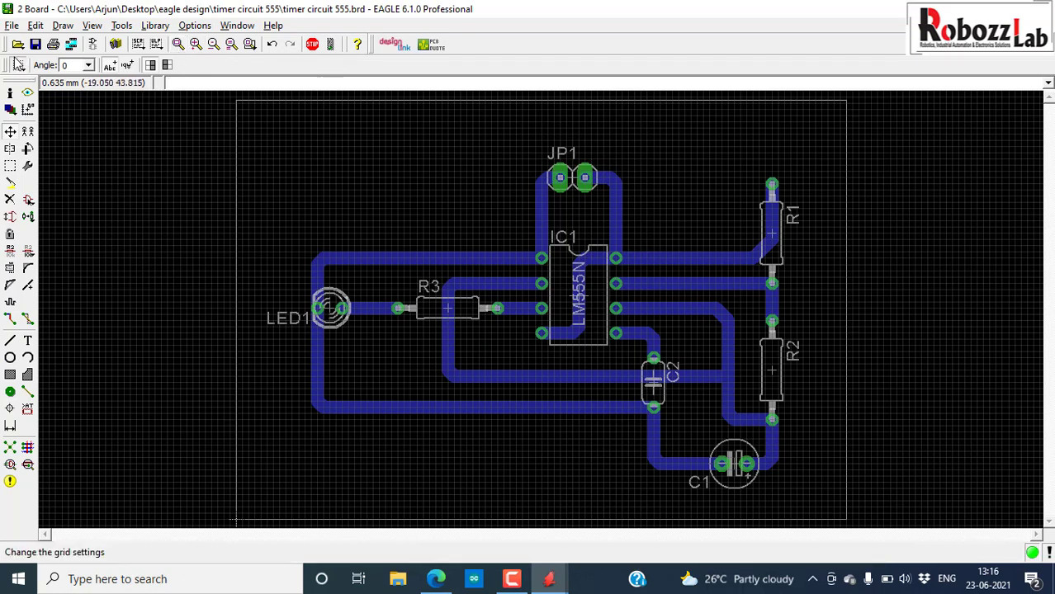
# Turn off the board's grid display and set a reference mark at the upper left corner of the board outline.
pyautogui.click(18, 64)
pyautogui.click(76, 59)
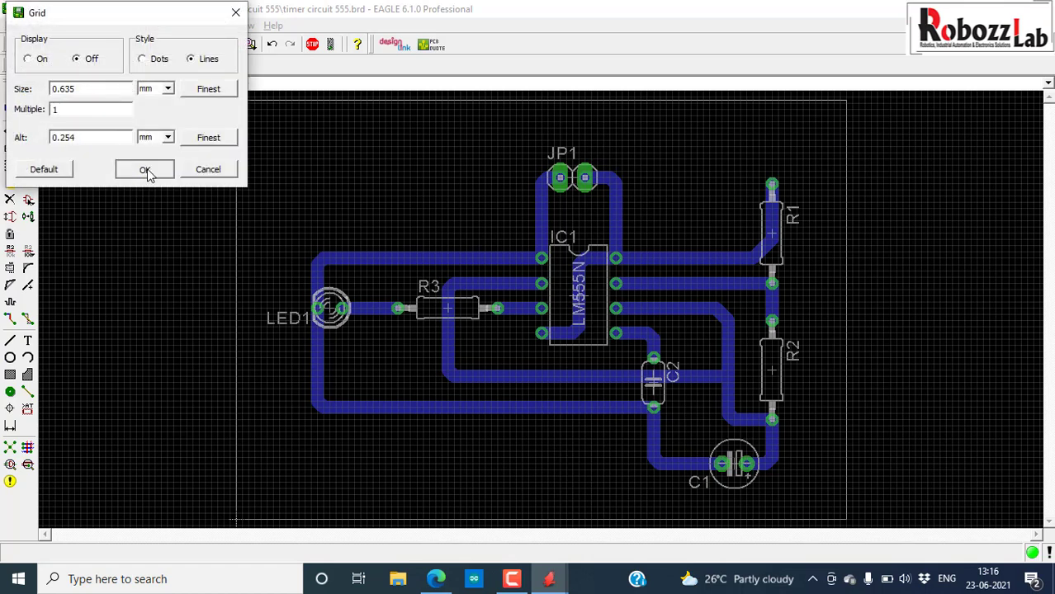
pyautogui.click(146, 170)
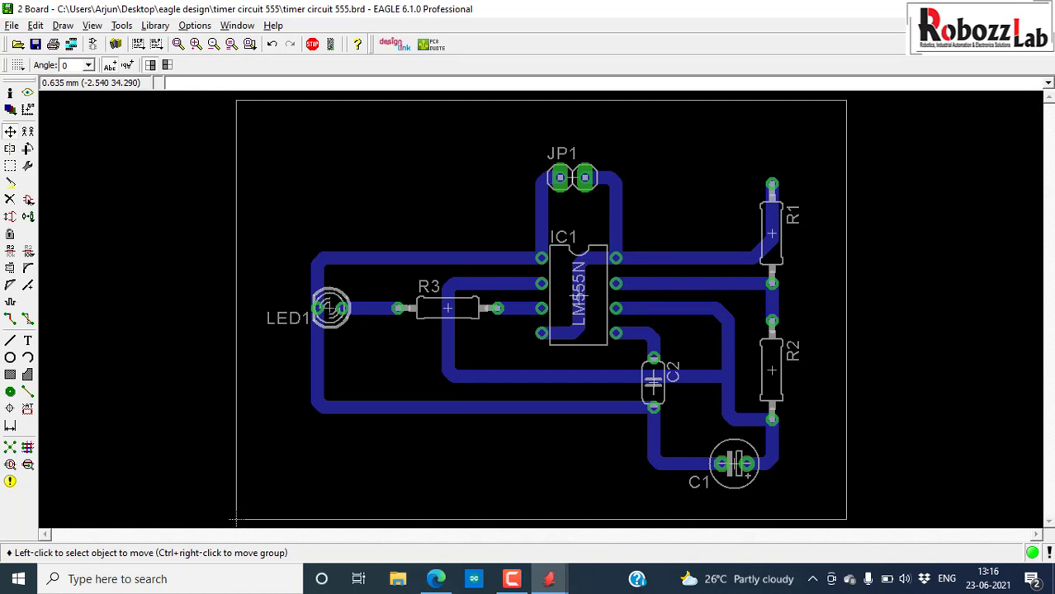
pyautogui.click(27, 110)
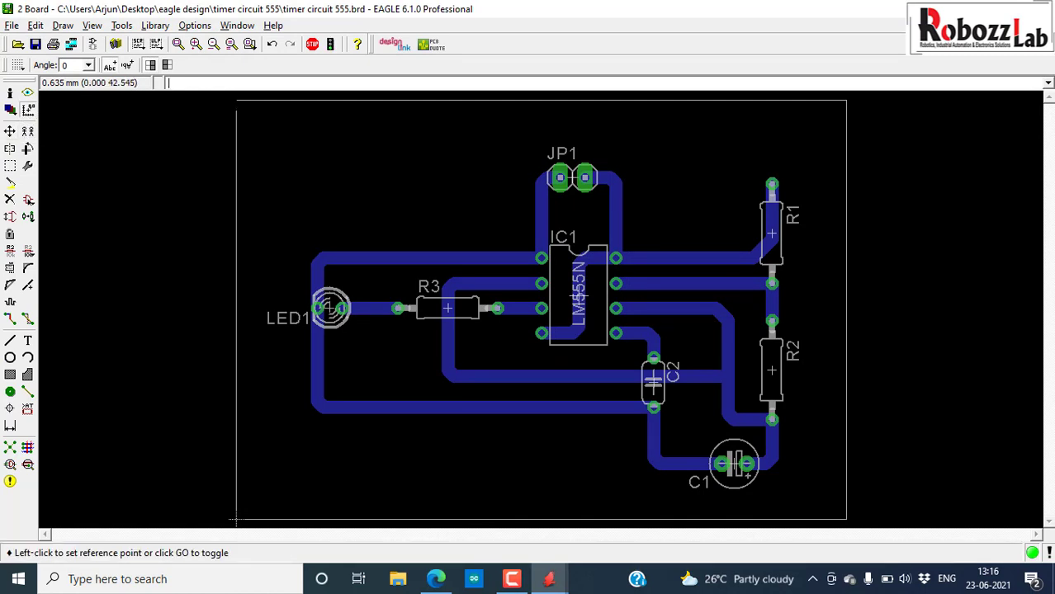
pyautogui.click(236, 102)
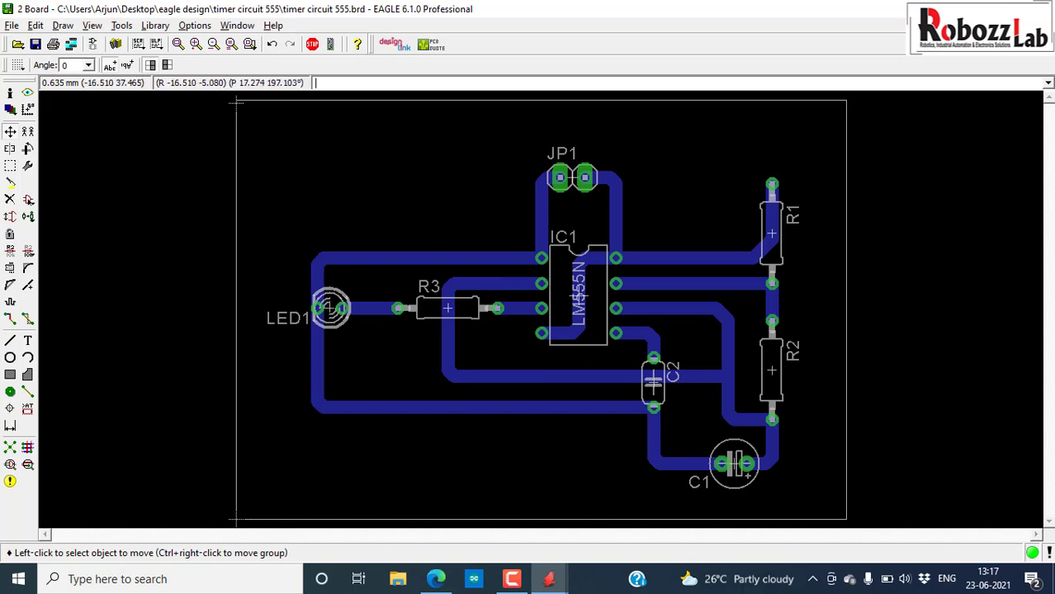
# Hide the Top, Unrouted, placement, name and documentation layers, leaving only Bottom, Pads, Vias and Dimension displayed.
pyautogui.click(14, 115)
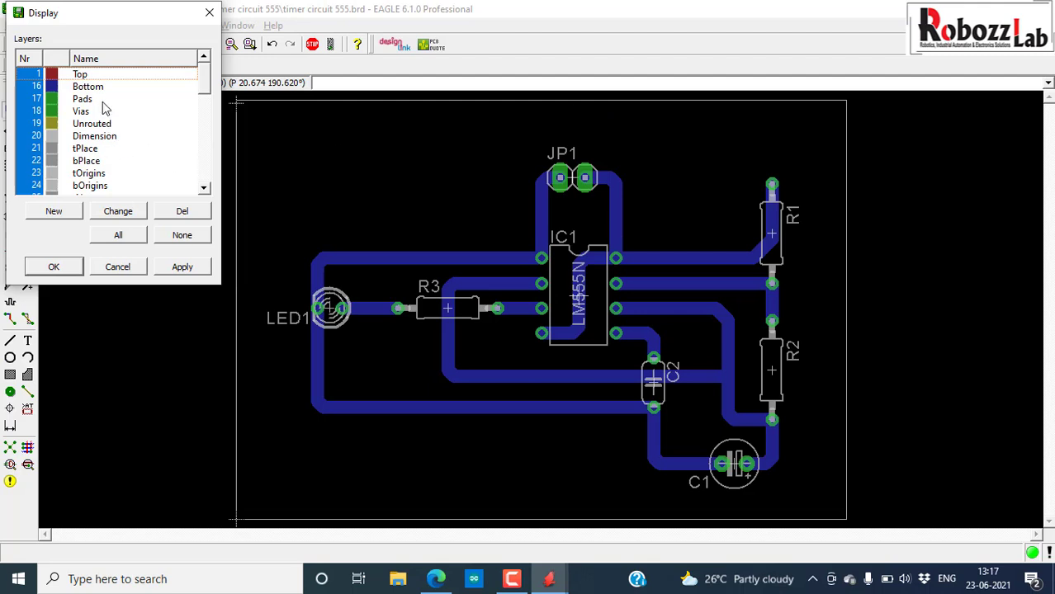
pyautogui.click(37, 74)
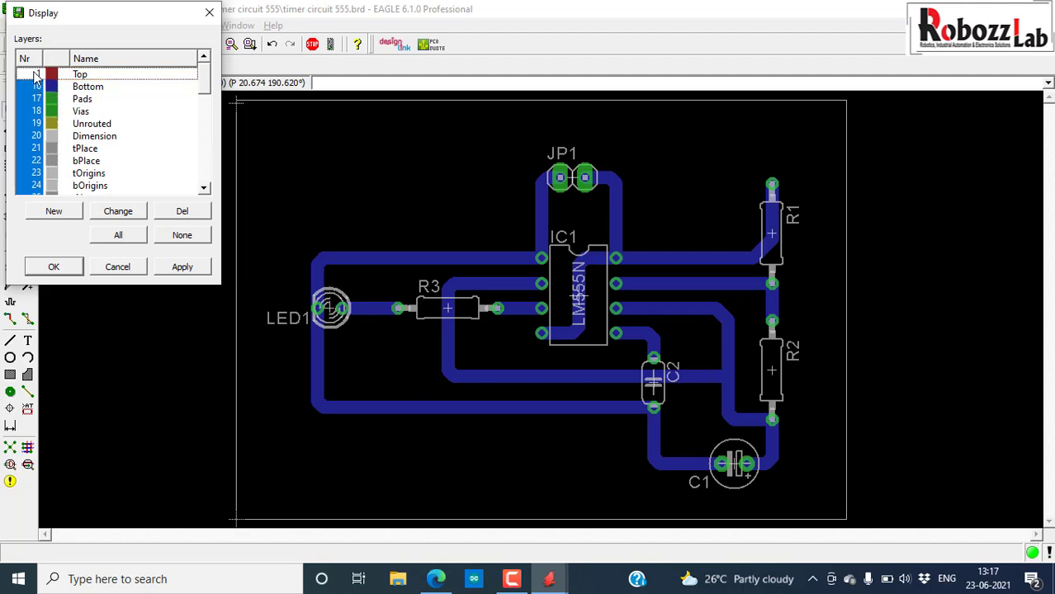
pyautogui.click(33, 123)
pyautogui.moveTo(33, 129); pyautogui.dragTo(25, 213)
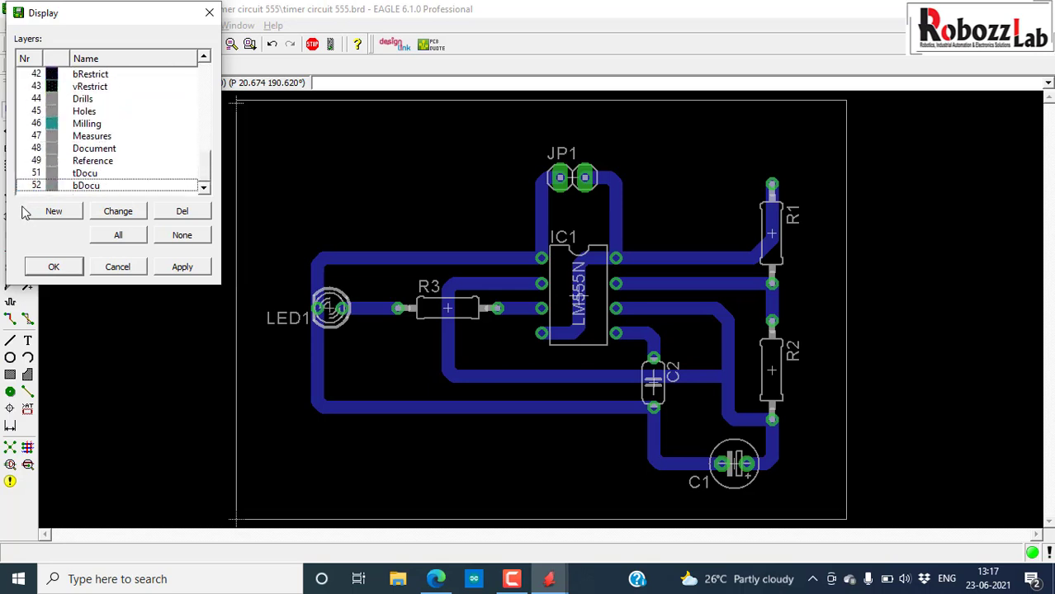
pyautogui.click(53, 267)
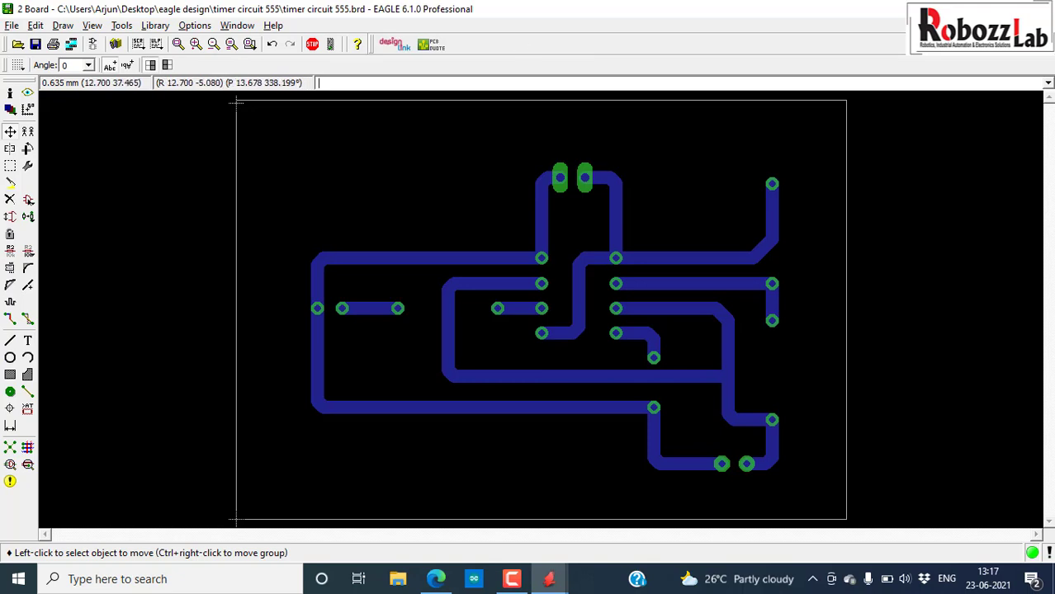
# Set the layout background to white in the user interface options.
pyautogui.click(211, 29)
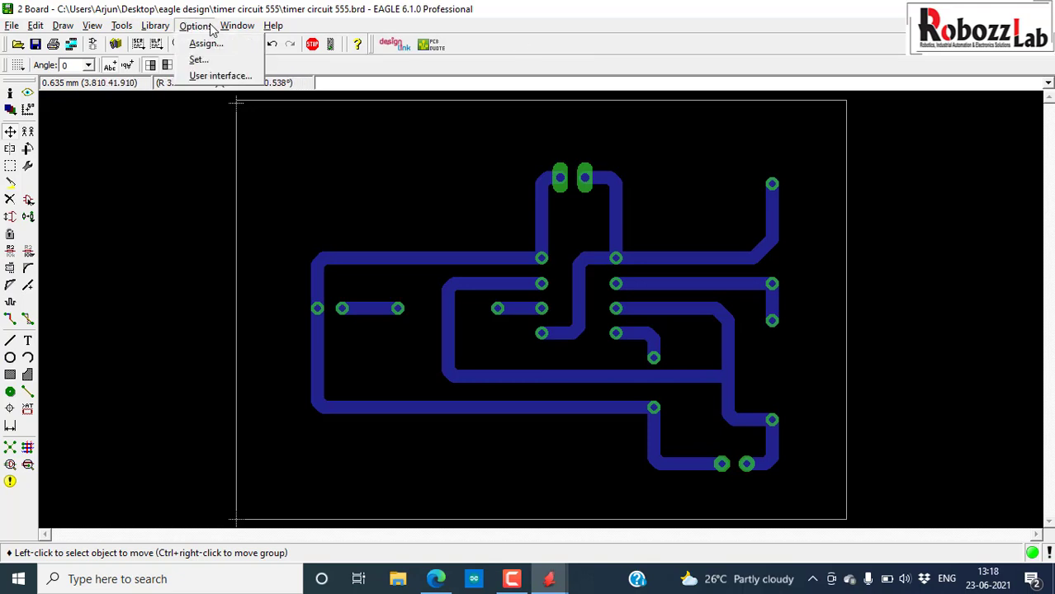
pyautogui.click(217, 75)
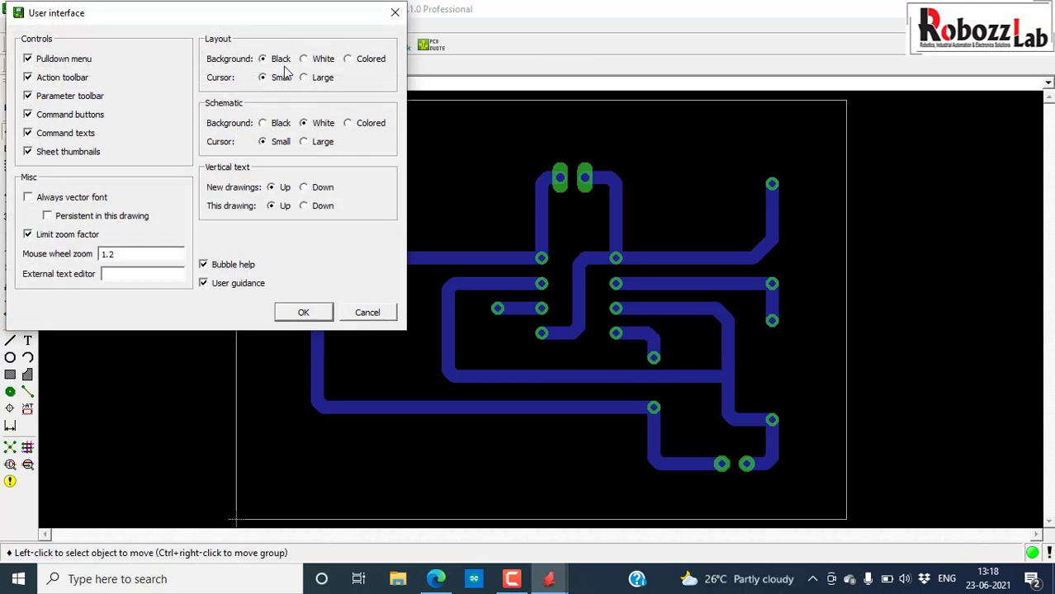
pyautogui.click(303, 60)
pyautogui.click(301, 311)
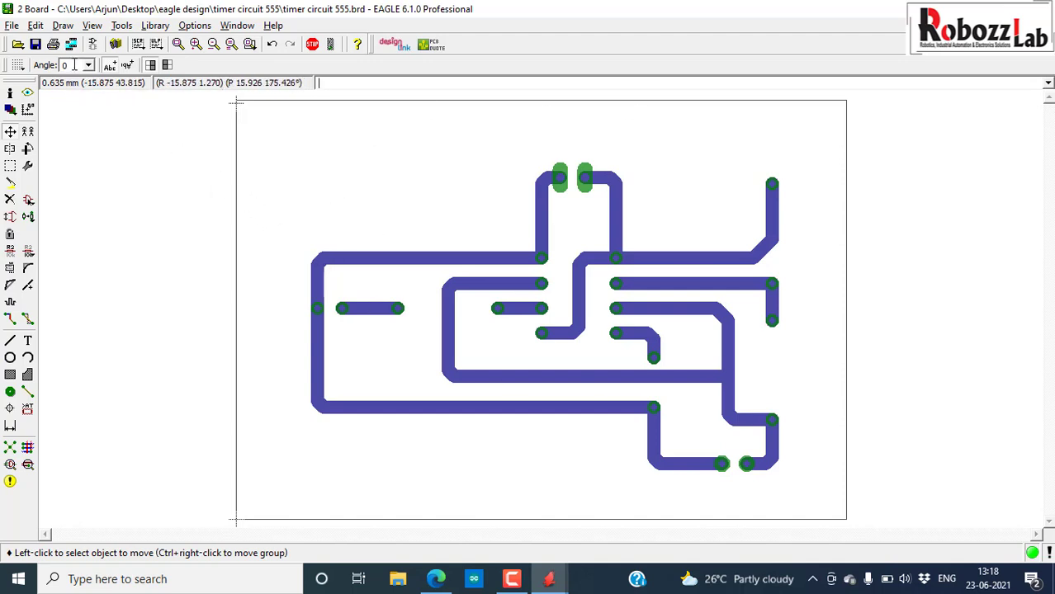
# Print the board to timer circuit 555.pdf with the Solid option enabled, accepting the larger printer borders.
pyautogui.click(61, 47)
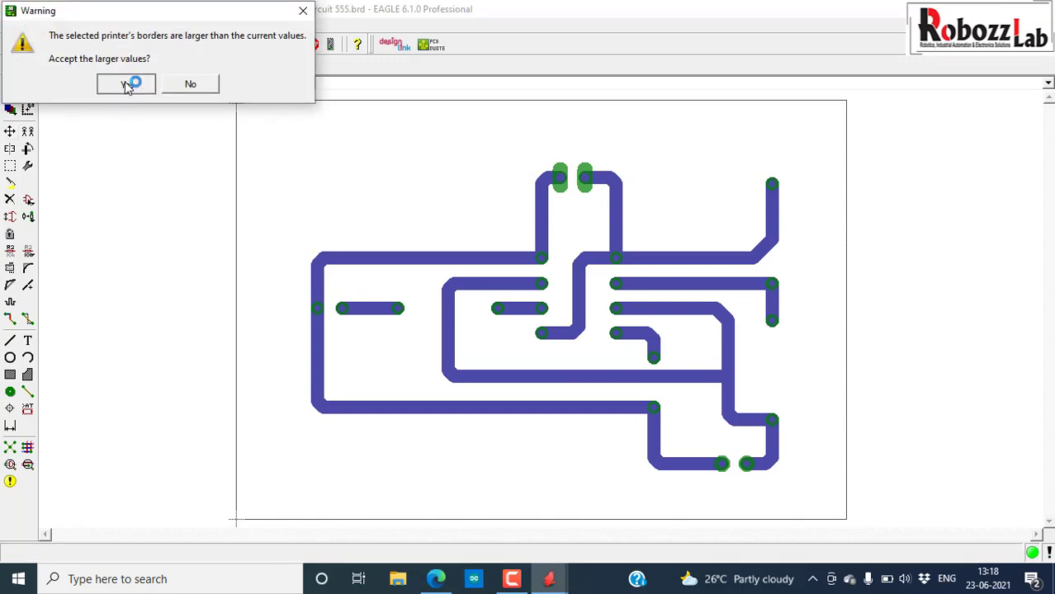
pyautogui.click(127, 85)
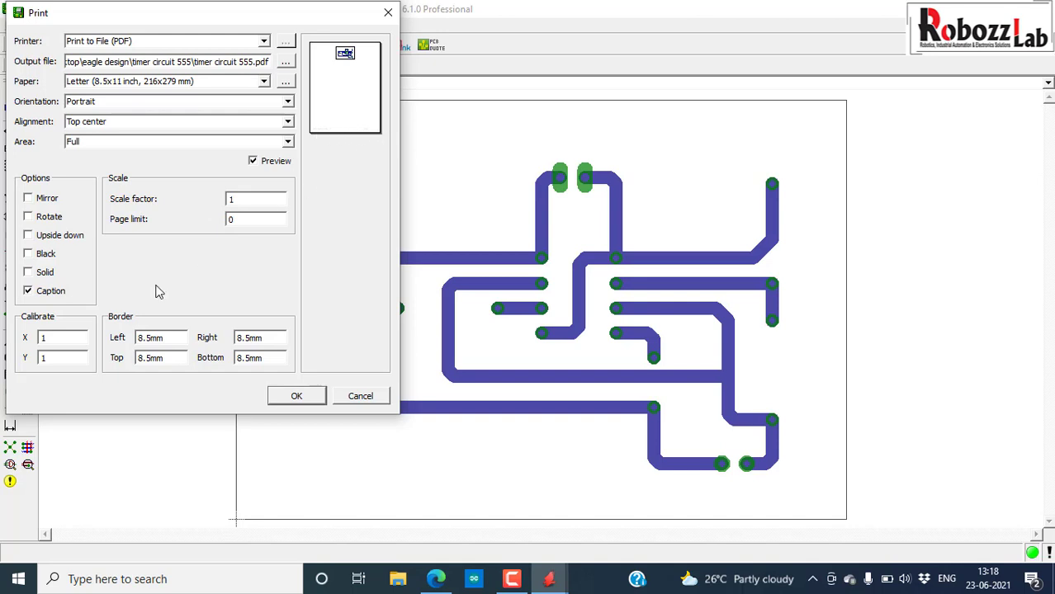
pyautogui.click(28, 272)
pyautogui.click(297, 396)
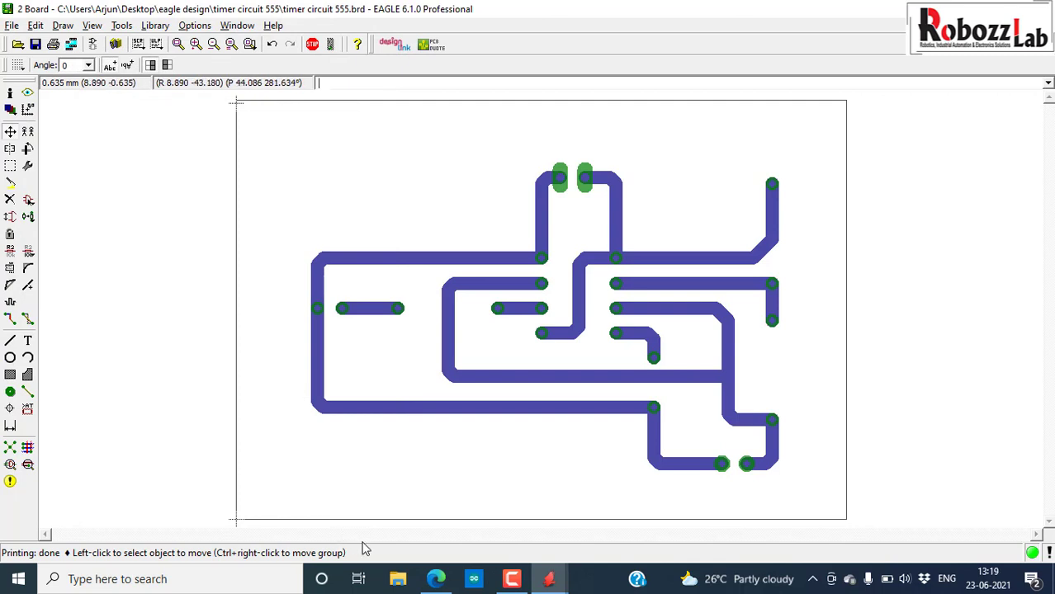
# Open the timer circuit 555 folder inside Desktop's eagle design folder in File Explorer, then return to the EAGLE board.
pyautogui.click(398, 577)
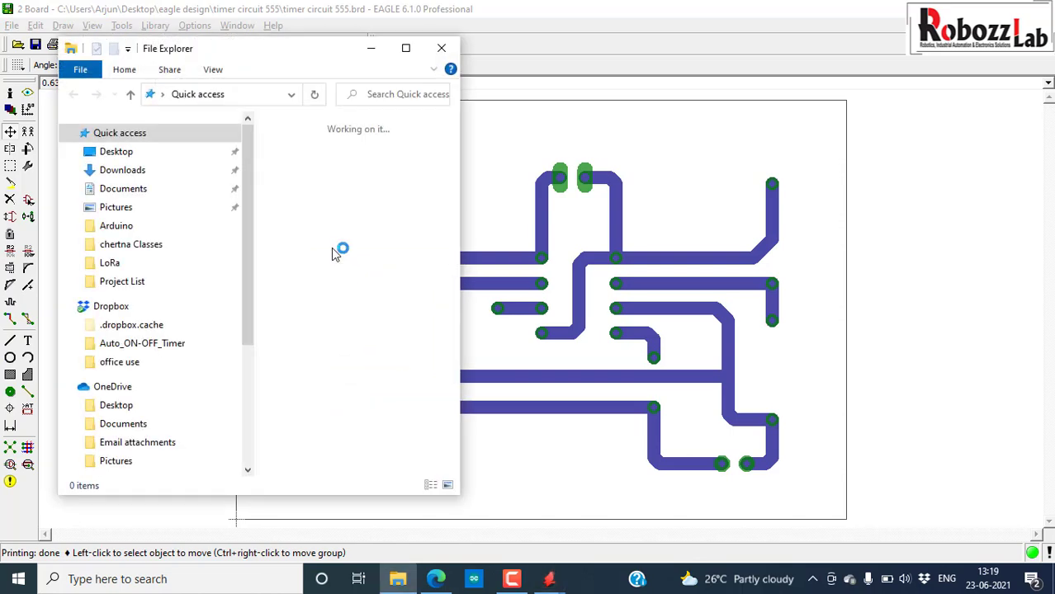
pyautogui.doubleClick(359, 182)
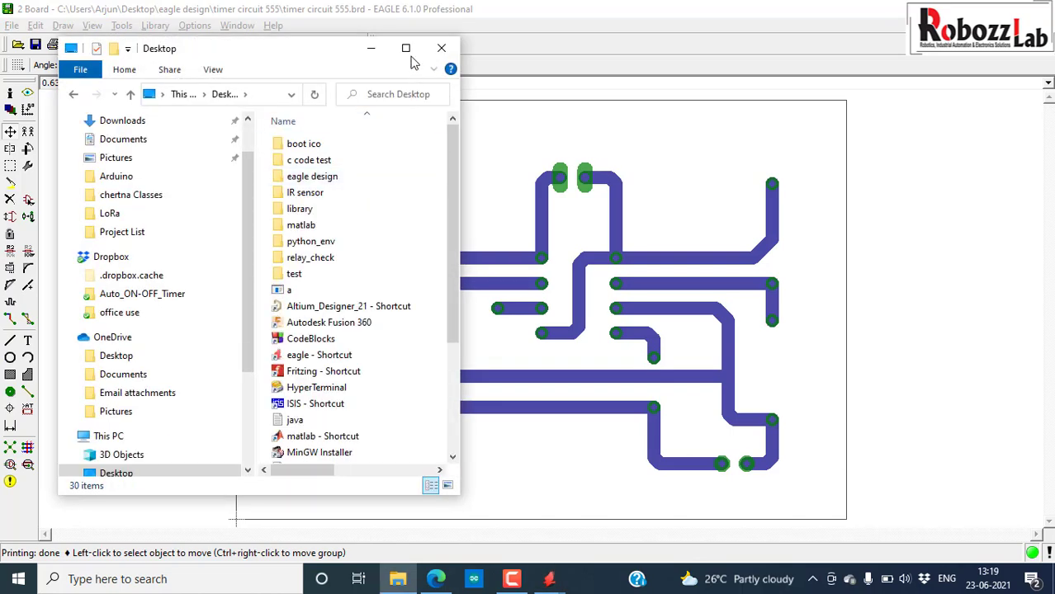
pyautogui.click(405, 48)
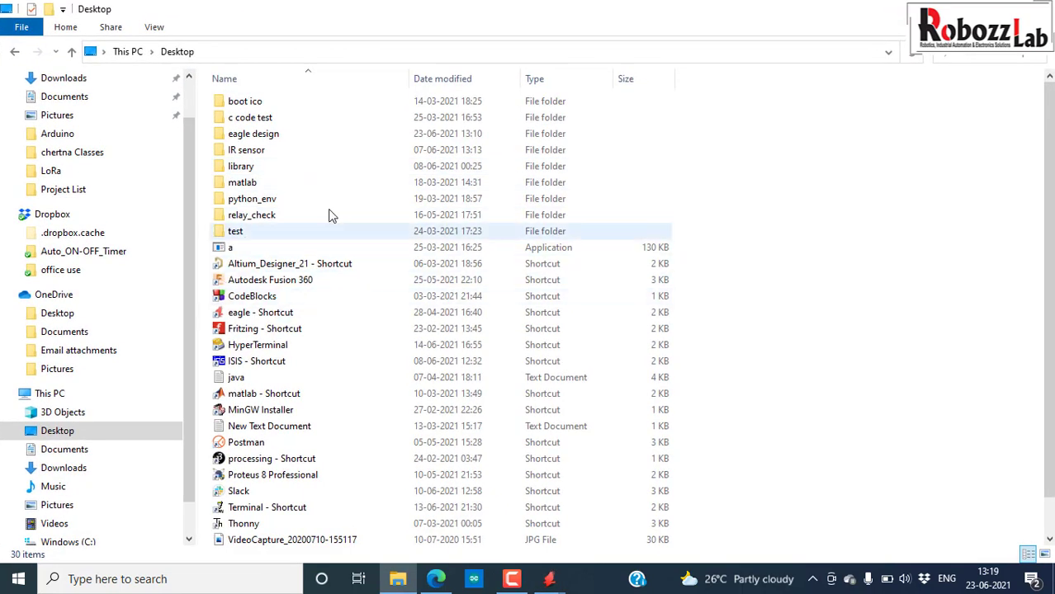
pyautogui.doubleClick(256, 134)
pyautogui.click(264, 137)
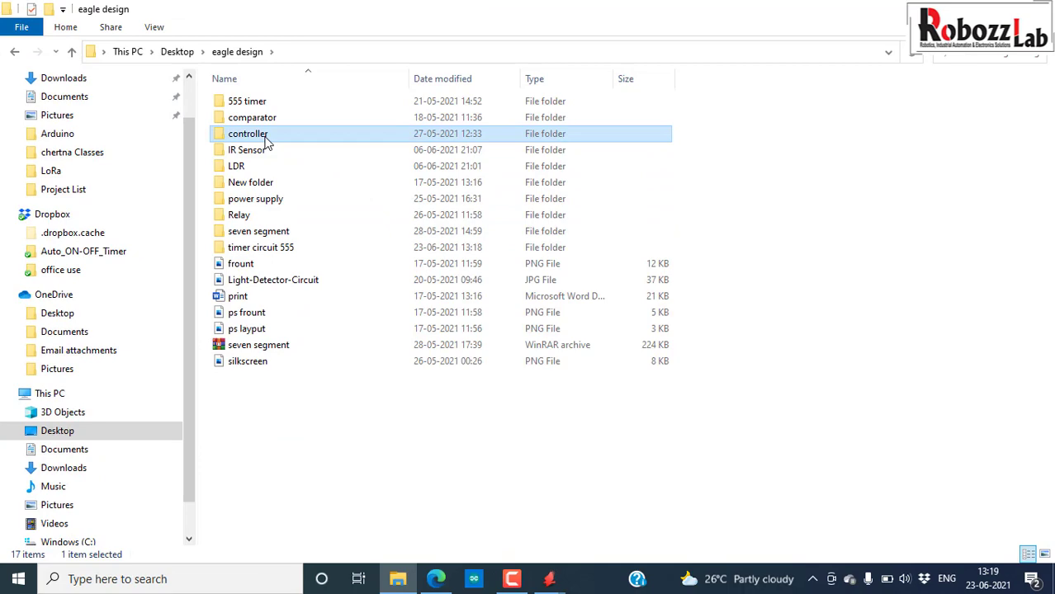
pyautogui.doubleClick(256, 250)
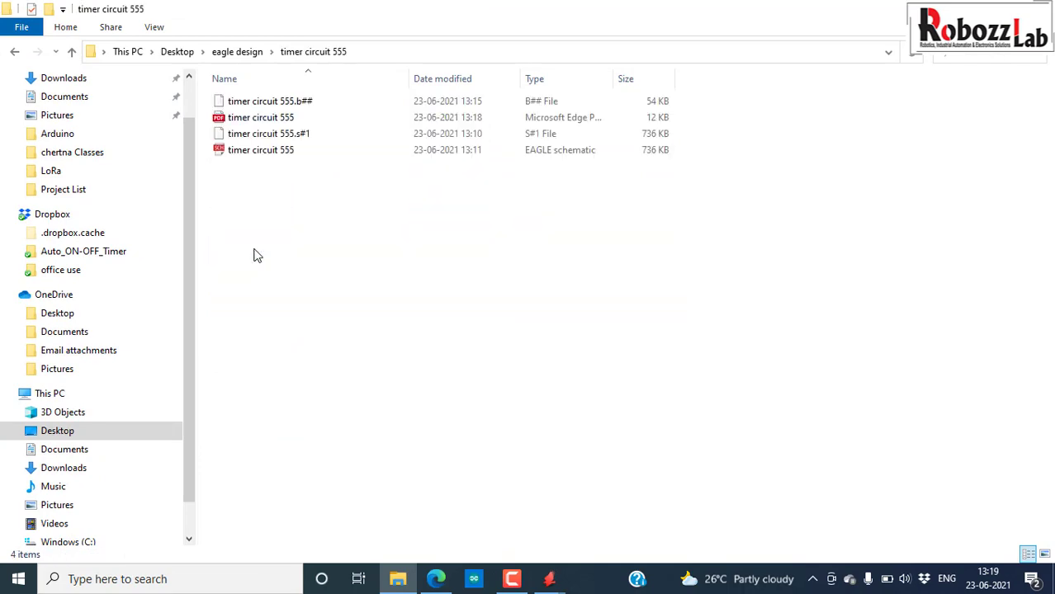
pyautogui.click(959, 9)
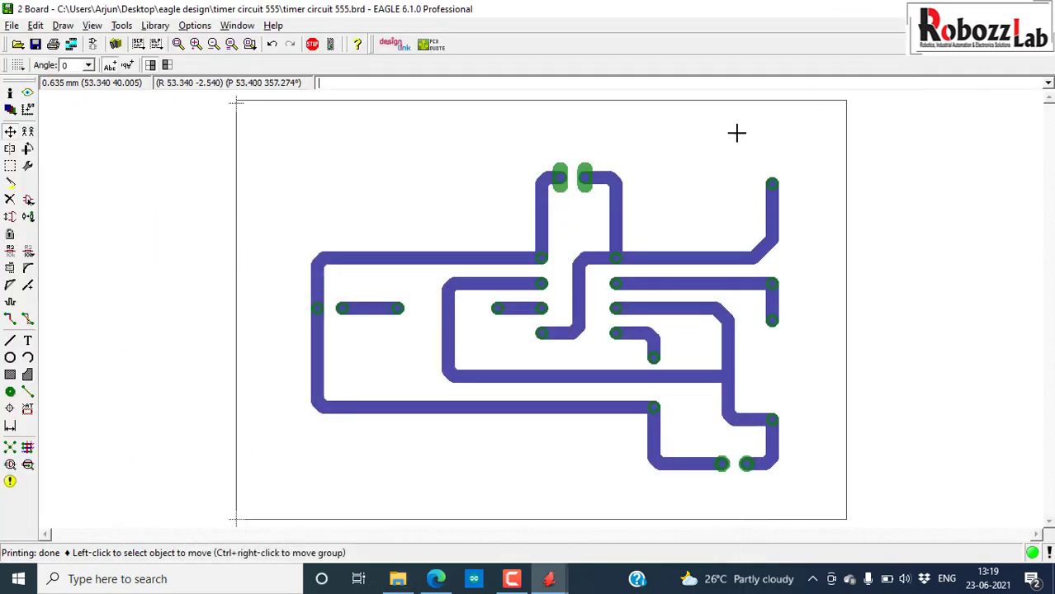
# Copy the timer circuit 555 PDF from the print output file dialog and paste a duplicate into the timer circuit 555 folder.
pyautogui.click(53, 45)
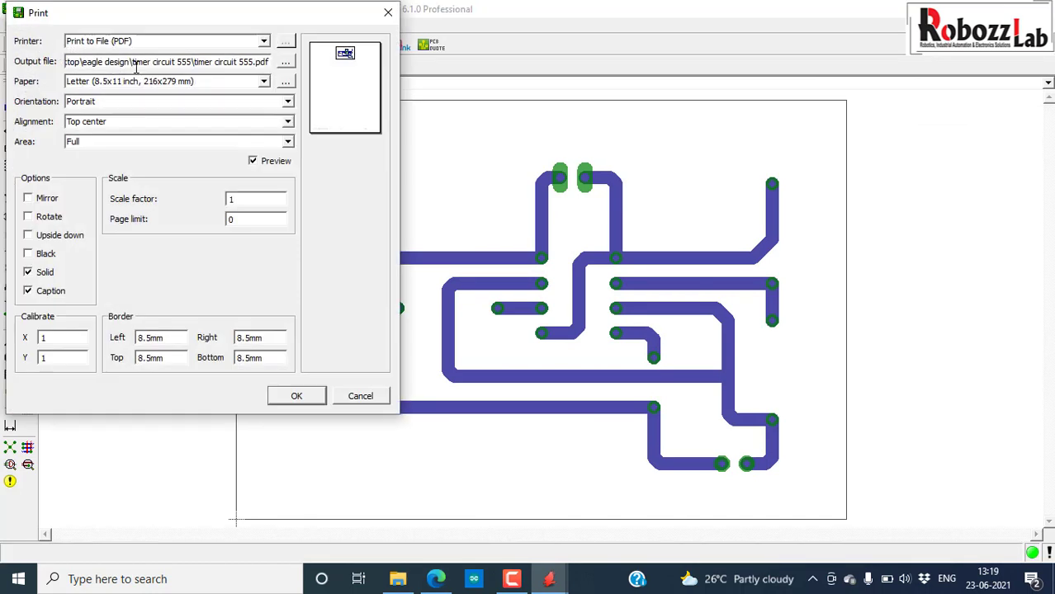
pyautogui.click(285, 62)
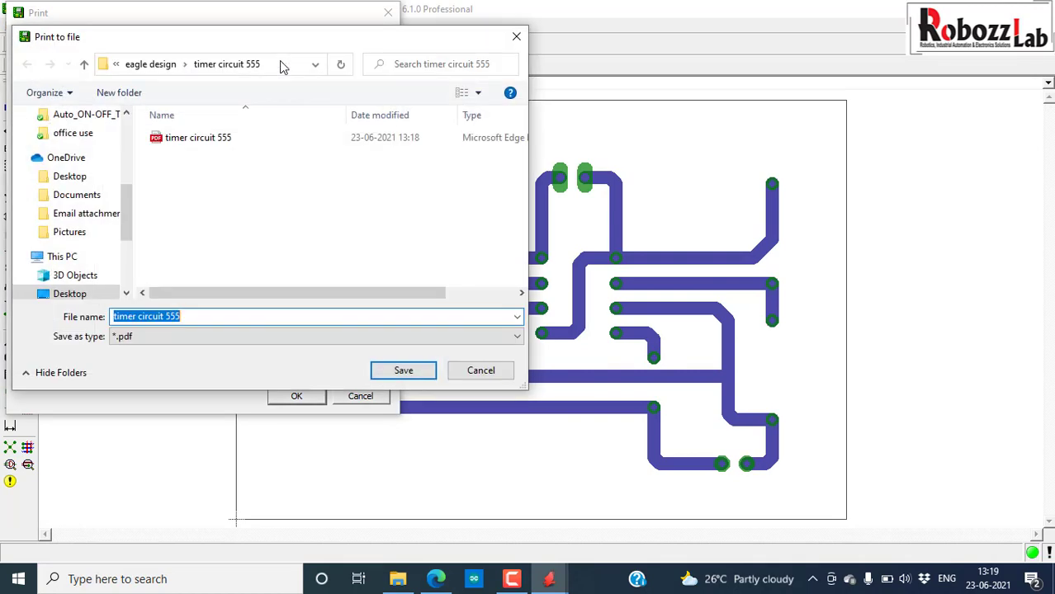
pyautogui.click(192, 140)
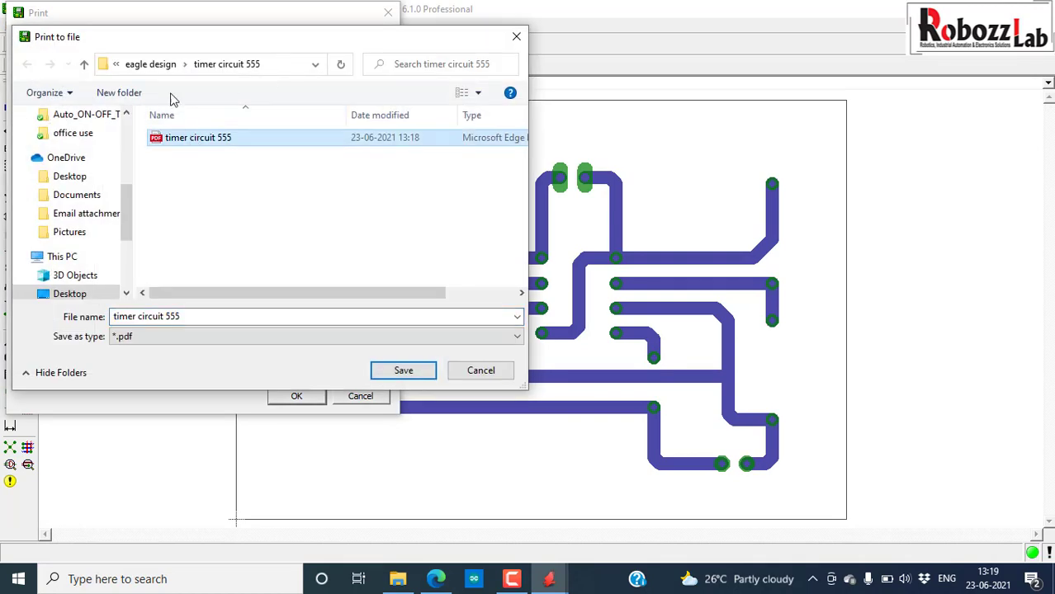
pyautogui.rightClick(181, 141)
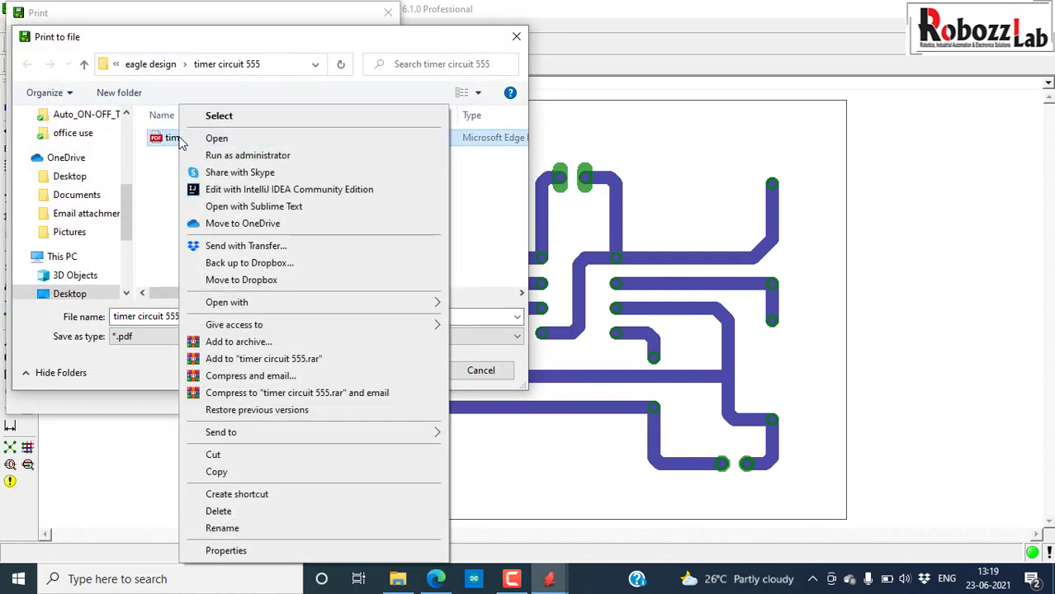
pyautogui.click(216, 472)
pyautogui.click(516, 36)
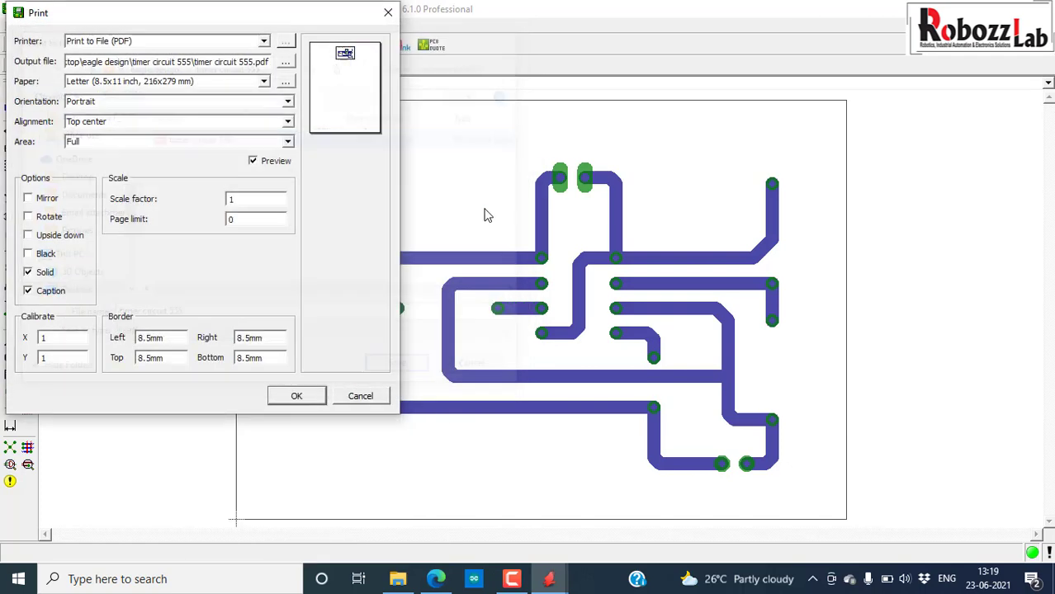
pyautogui.click(360, 397)
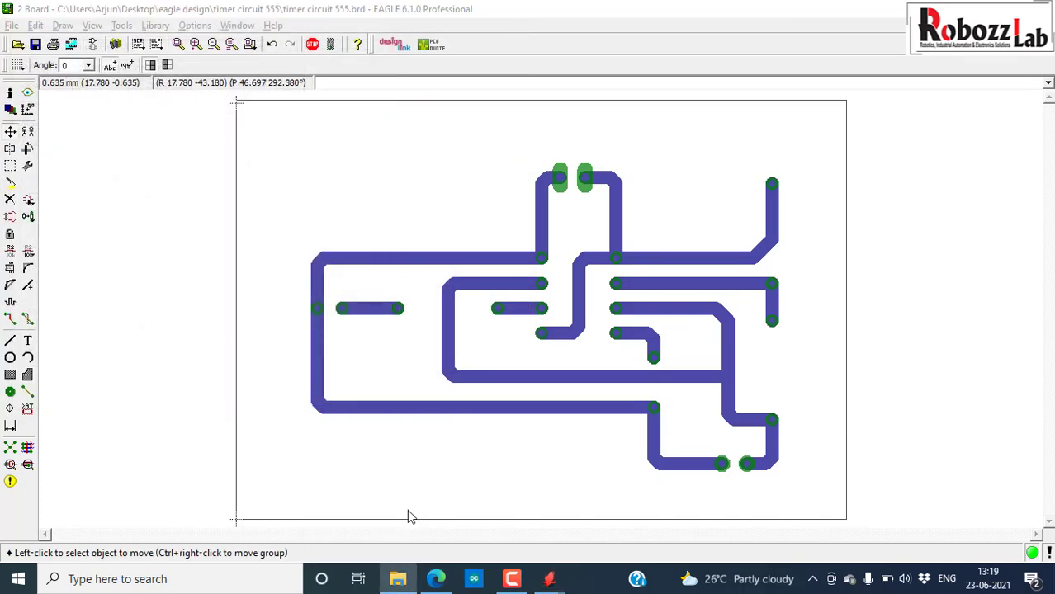
pyautogui.click(398, 578)
pyautogui.hotkey('ctrl', 'v')
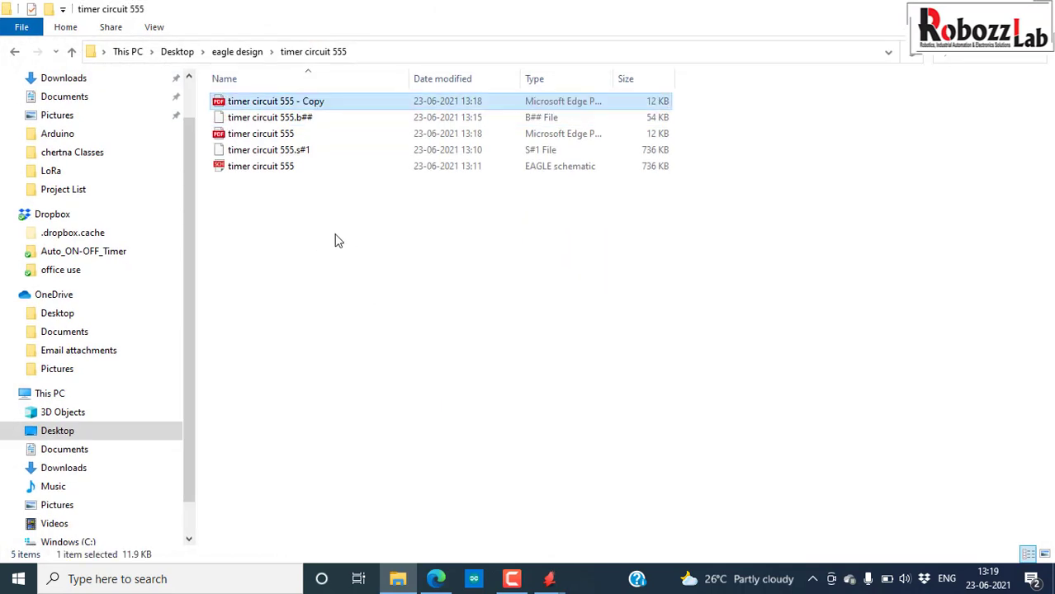
# Switch back to the EAGLE board window and save the timer circuit 555 board file.
pyautogui.click(520, 172)
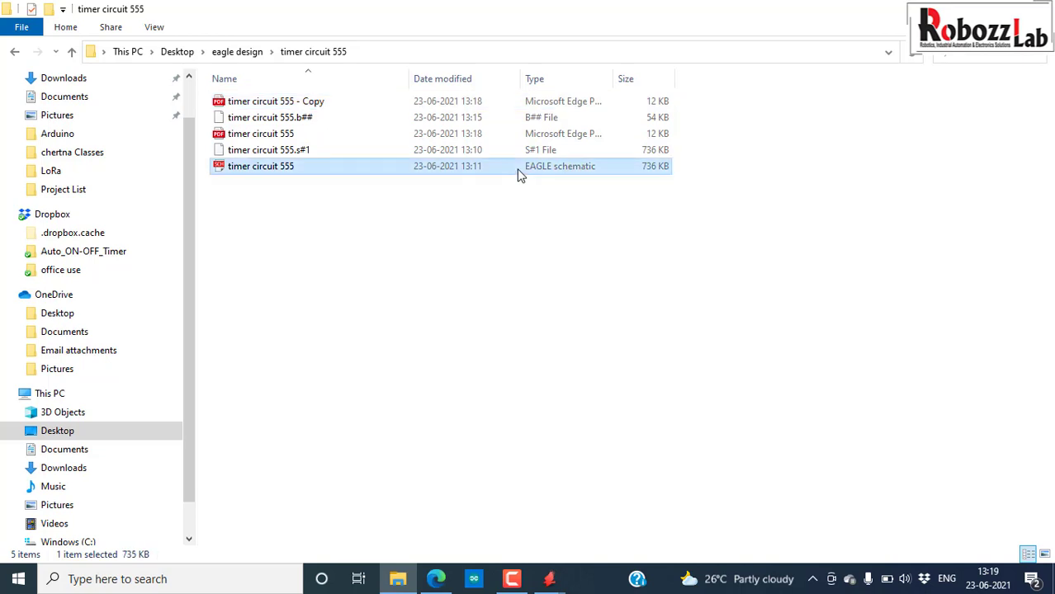
pyautogui.click(456, 136)
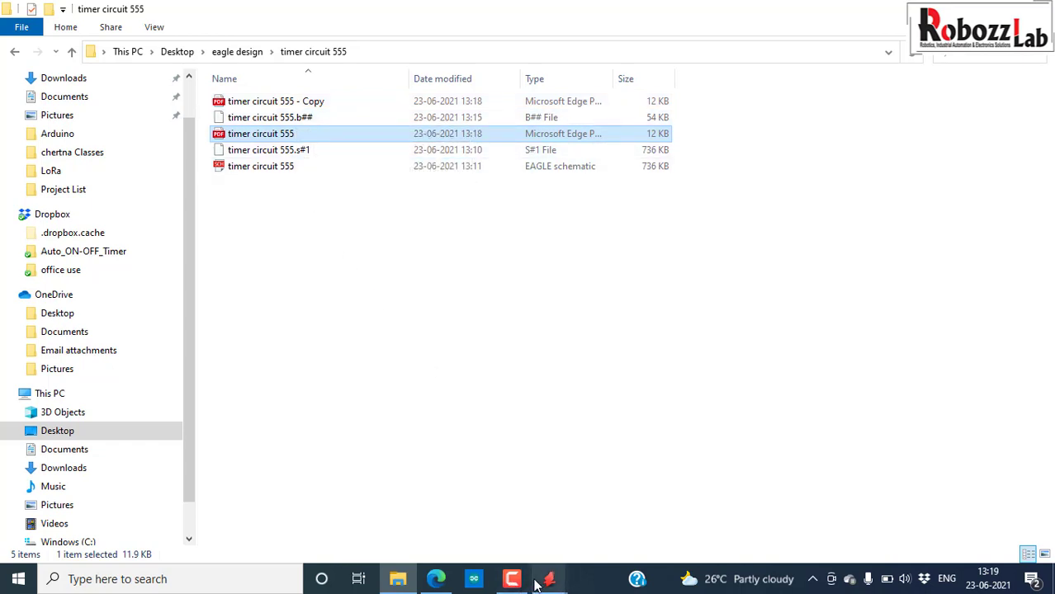
pyautogui.moveTo(546, 580)
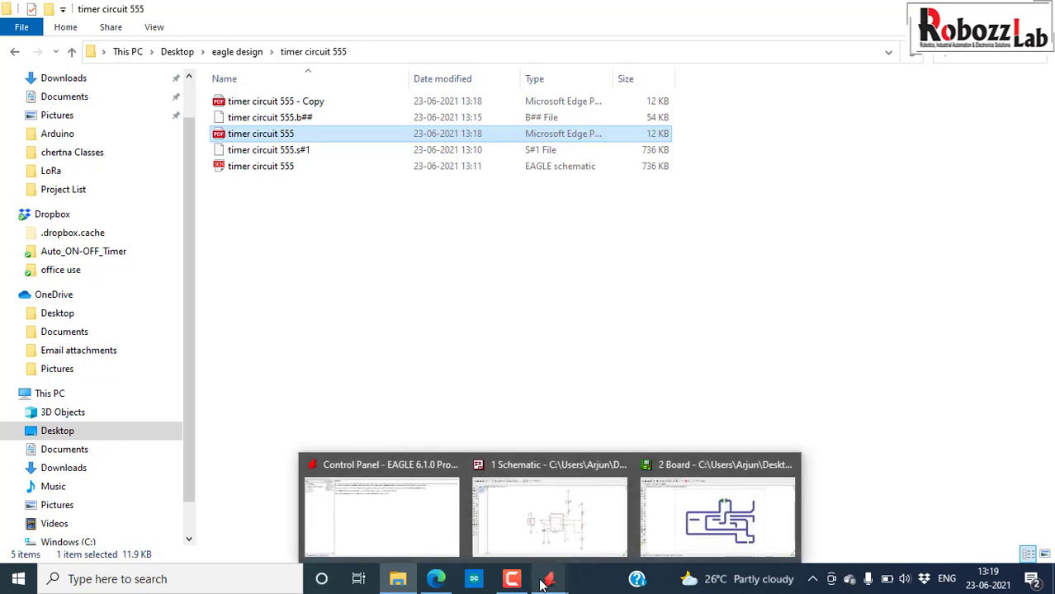
pyautogui.click(672, 526)
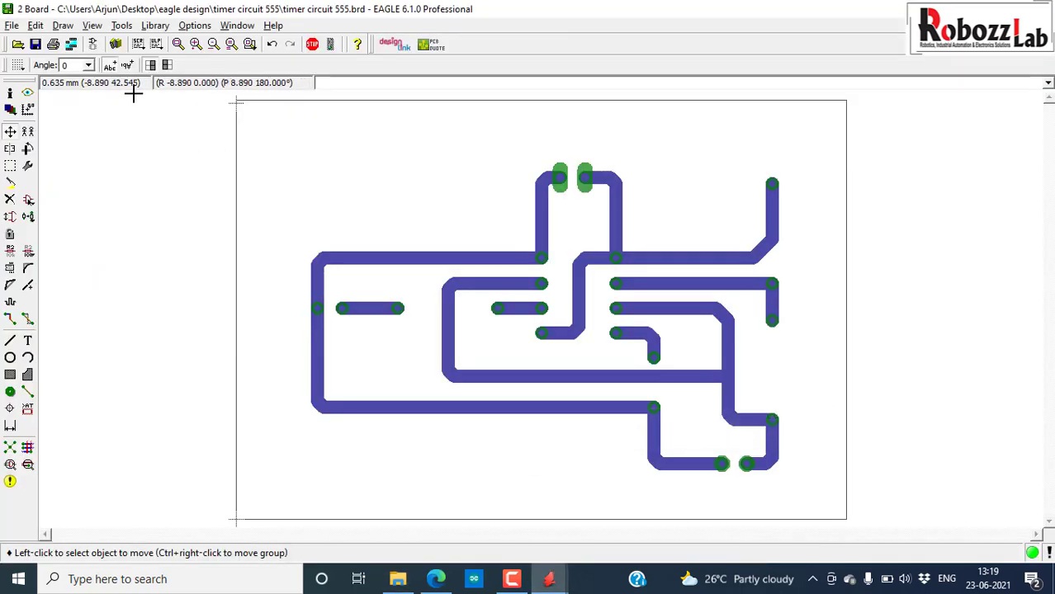
pyautogui.click(36, 46)
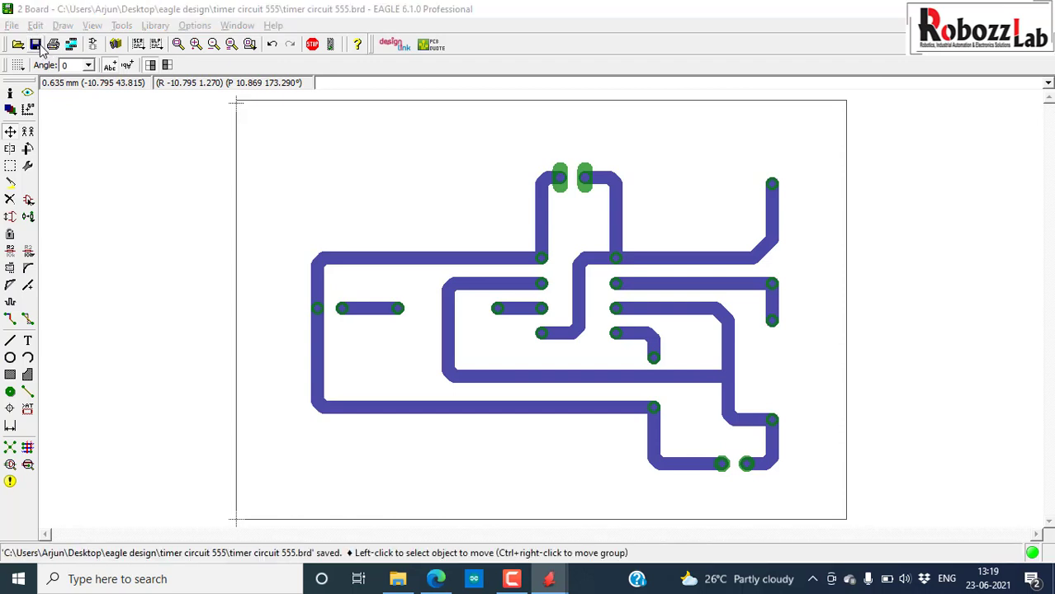
# Return to File Explorer and delete the duplicate PDF named timer circuit 555 - Copy.
pyautogui.hotkey('alt', 'Tab')
pyautogui.click(244, 123)
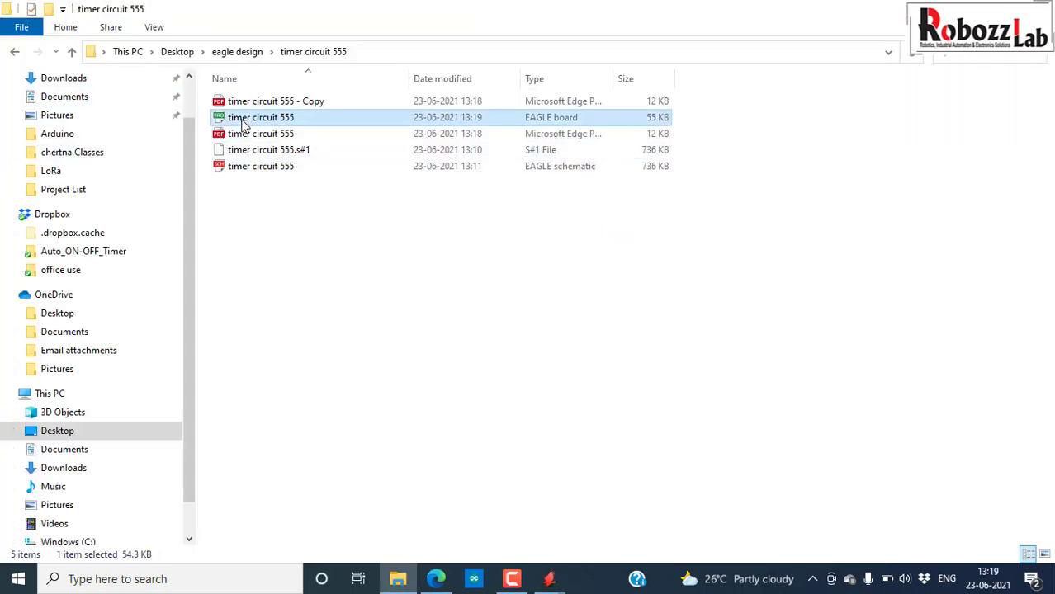
pyautogui.click(265, 103)
pyautogui.press('Delete')
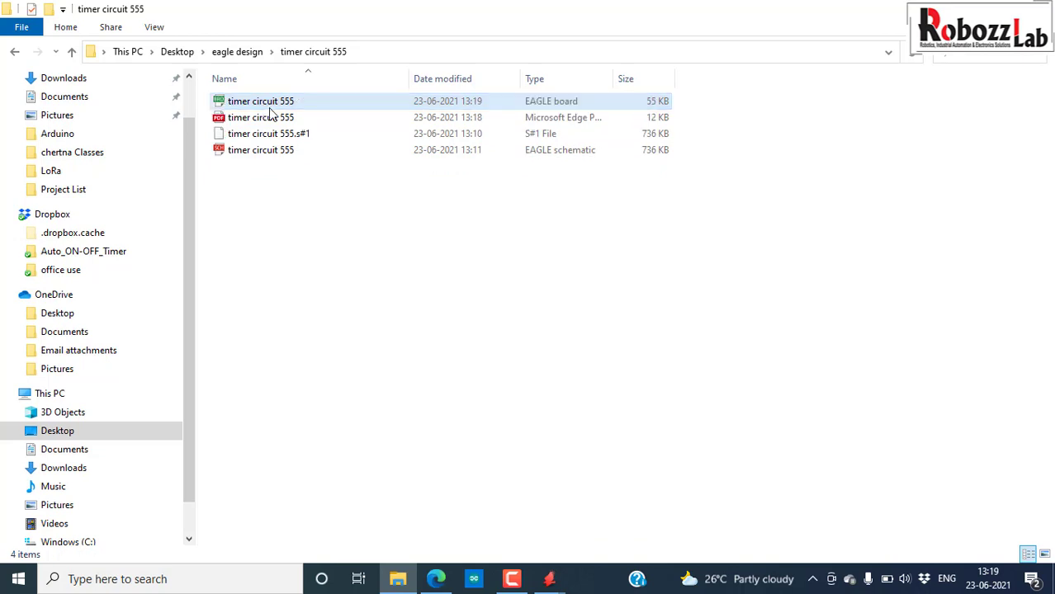
pyautogui.click(278, 164)
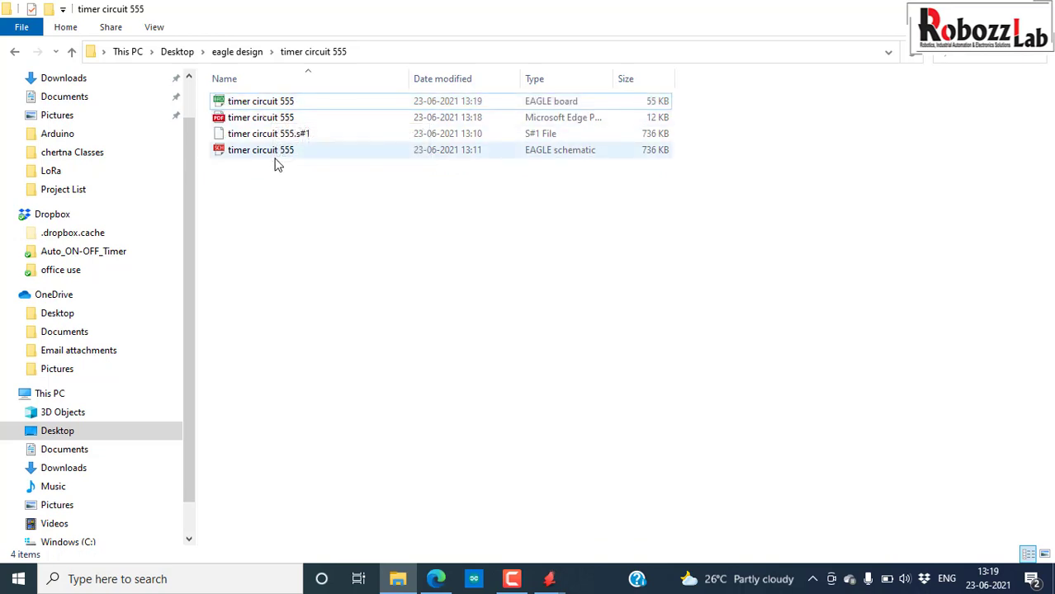
# Open the timer circuit 555 PDF and examine the whole page with the printed trace layout.
pyautogui.doubleClick(270, 118)
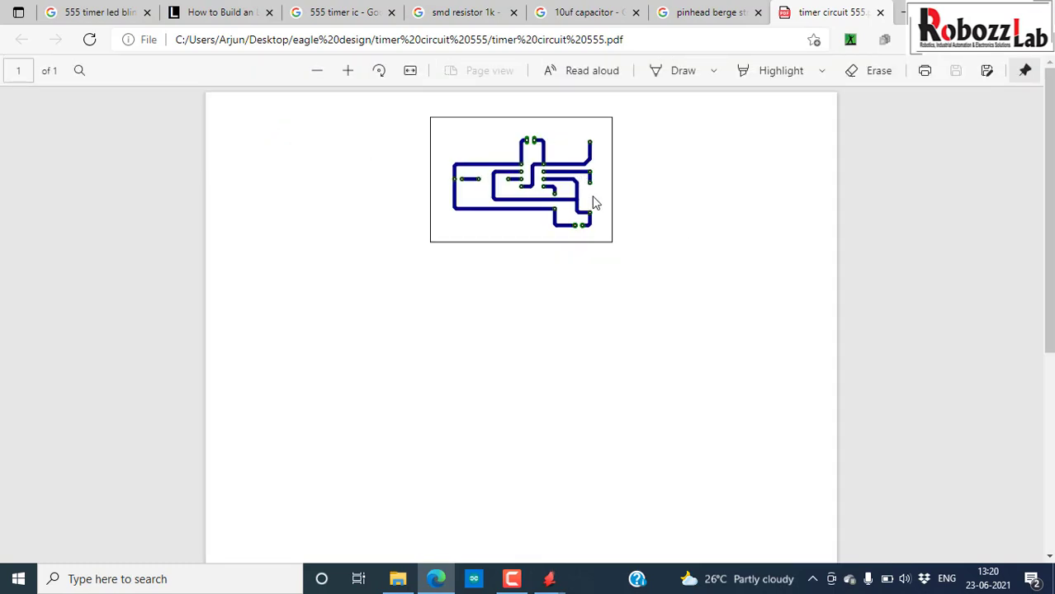
pyautogui.scroll(-5, 607, 313)
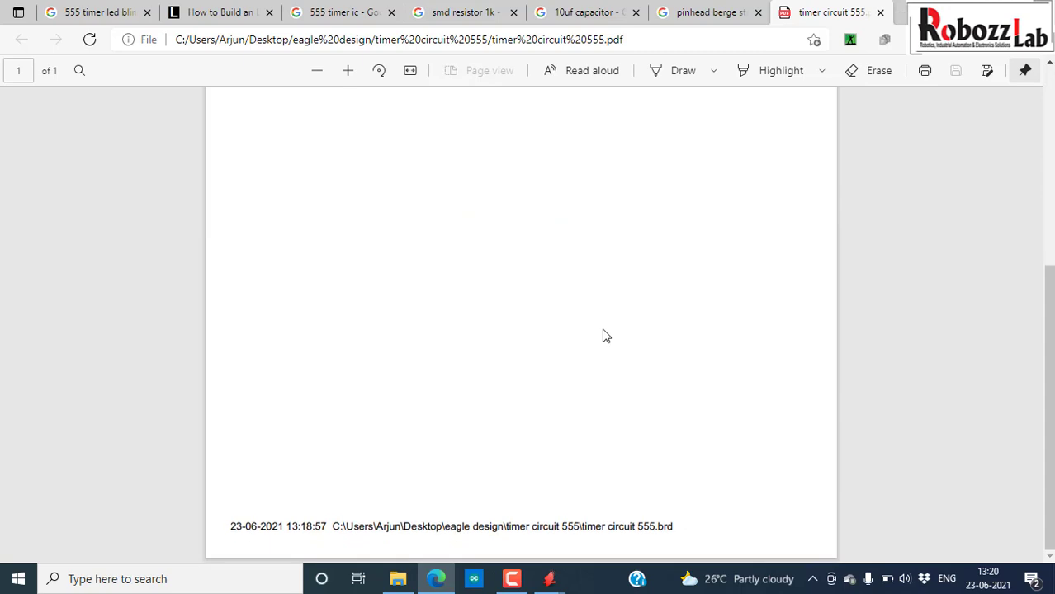
pyautogui.scroll(5, 605, 397)
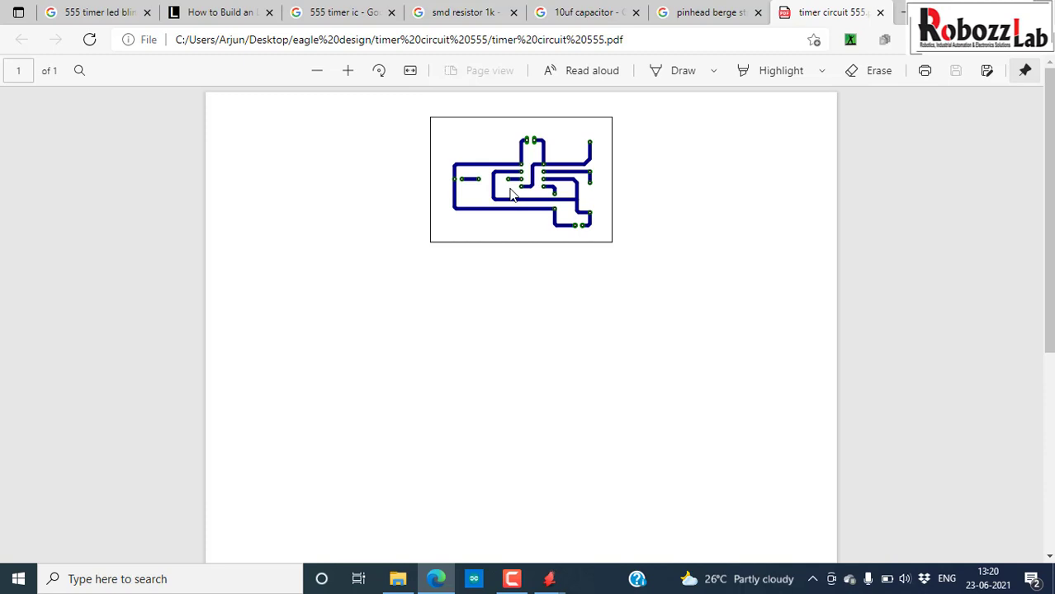
pyautogui.click(512, 578)
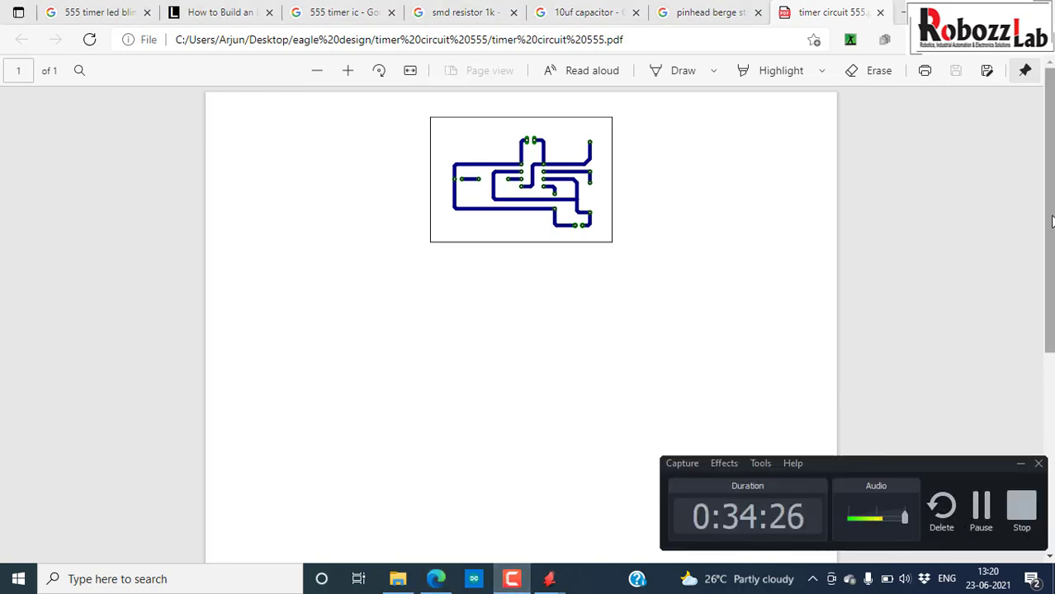
pyautogui.click(965, 11)
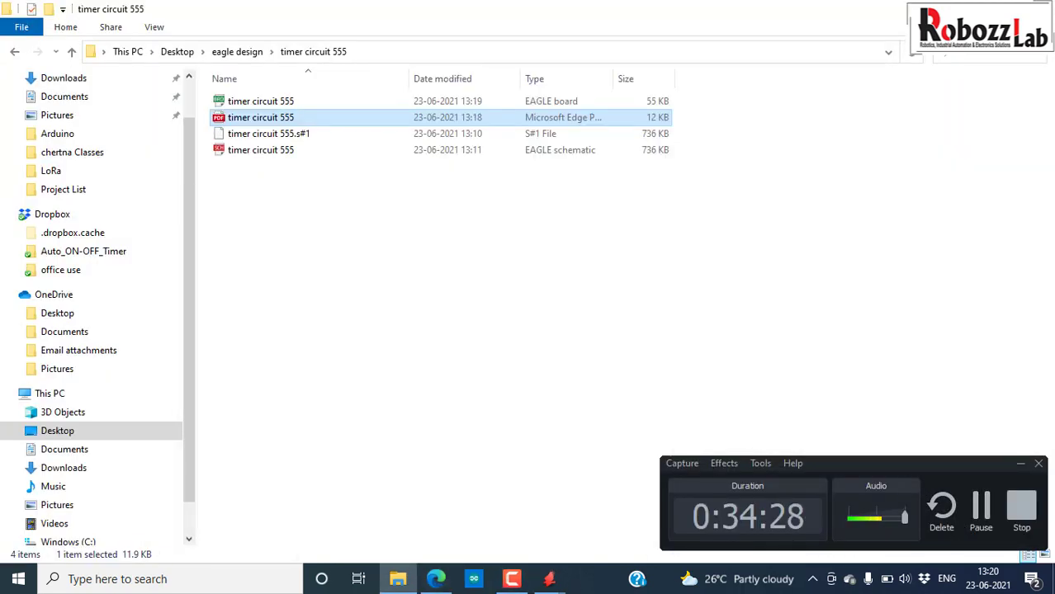